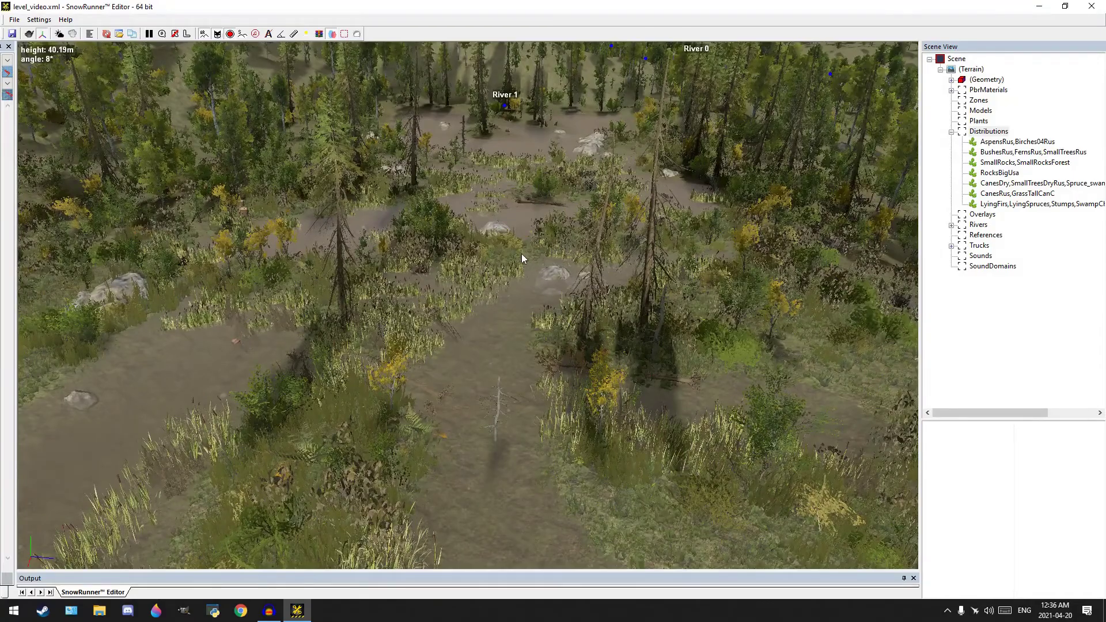
Examine the existing swamp with its mud water, rocks and dead trees, and locate an open clearing nearby
{"action": "mouse_move", "coordinate": [521, 251]}
{"action": "middle_mouse_down"}
{"action": "mouse_move", "coordinate": [520, 279]}
{"action": "mouse_move", "coordinate": [520, 213]}
{"action": "mouse_move", "coordinate": [493, 306]}
{"action": "mouse_move", "coordinate": [471, 313]}
{"action": "mouse_move", "coordinate": [513, 271]}
{"action": "mouse_move", "coordinate": [472, 293]}
{"action": "mouse_move", "coordinate": [556, 193]}
{"action": "mouse_move", "coordinate": [407, 363]}
{"action": "mouse_move", "coordinate": [526, 249]}
{"action": "mouse_move", "coordinate": [428, 350]}
{"action": "middle_mouse_up"}
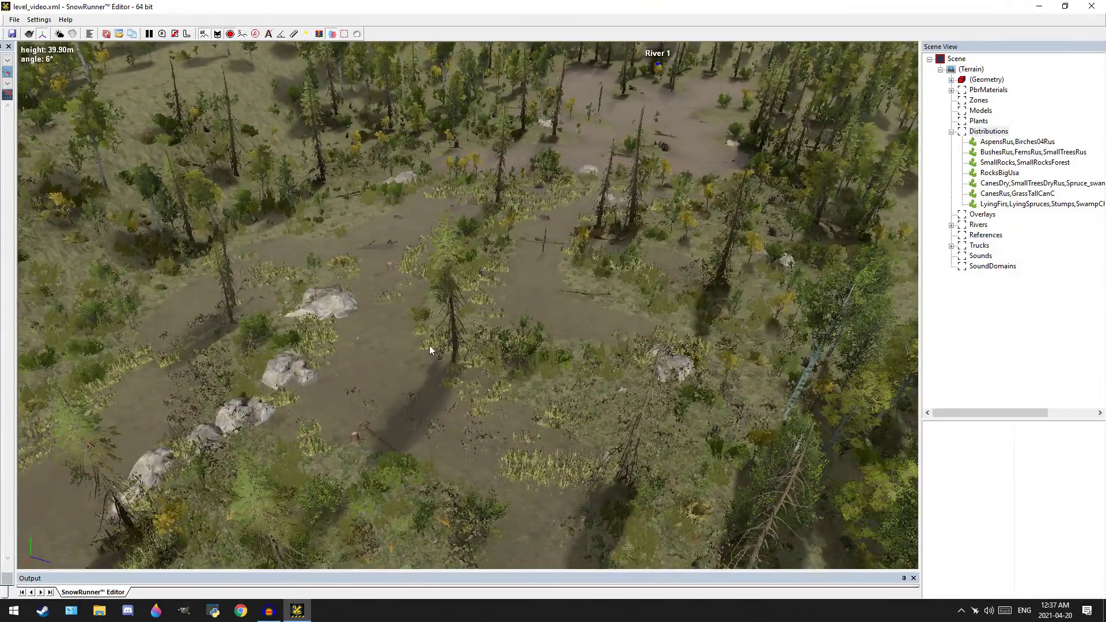
{"action": "mouse_move", "coordinate": [657, 180]}
{"action": "middle_mouse_down"}
{"action": "mouse_move", "coordinate": [489, 314]}
{"action": "mouse_move", "coordinate": [513, 266]}
{"action": "mouse_move", "coordinate": [476, 301]}
{"action": "mouse_move", "coordinate": [495, 292]}
{"action": "middle_mouse_up"}
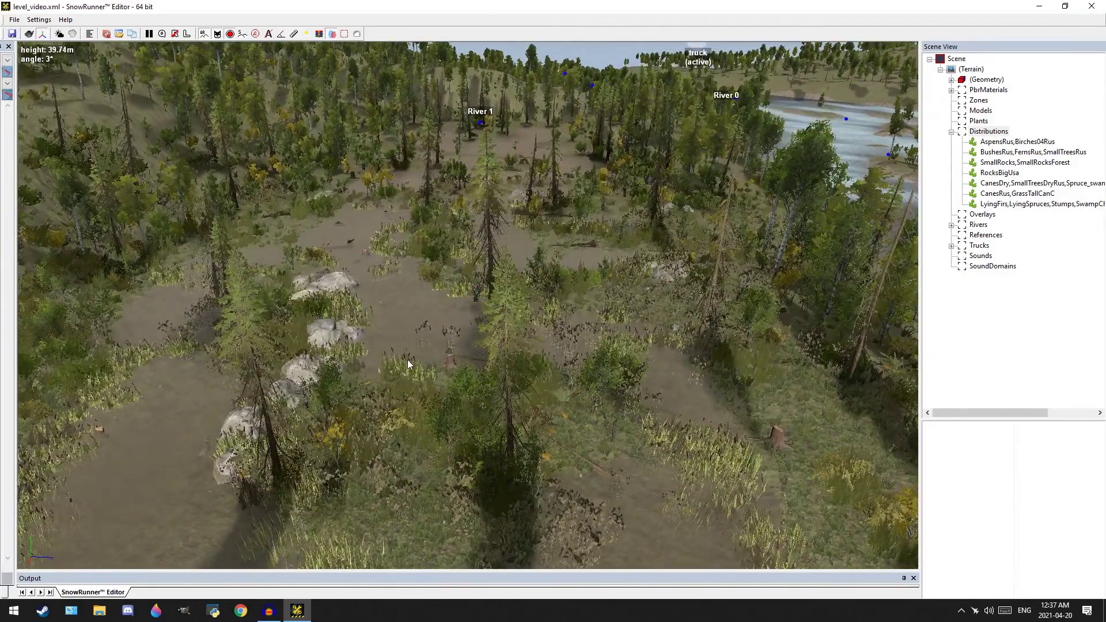
{"action": "middle_click_drag", "start_coordinate": [402, 381], "coordinate": [534, 215]}
{"action": "middle_click_drag", "start_coordinate": [674, 332], "coordinate": [504, 300]}
{"action": "middle_click_drag", "start_coordinate": [802, 372], "coordinate": [578, 360]}
{"action": "middle_click_drag", "start_coordinate": [490, 380], "coordinate": [499, 380]}
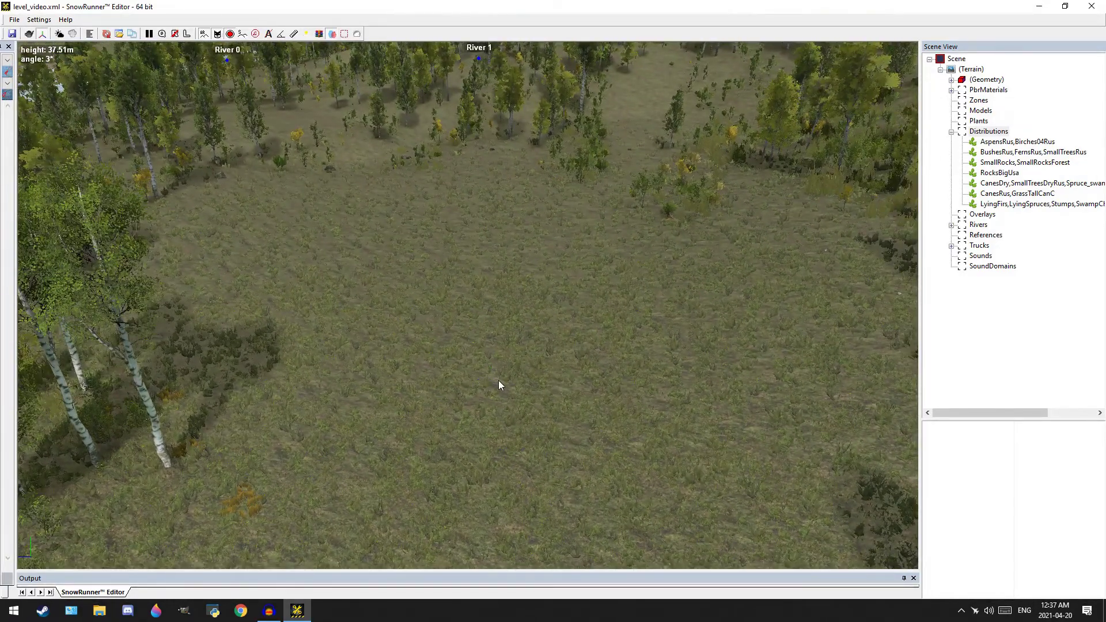
{"action": "middle_click_drag", "start_coordinate": [498, 381], "coordinate": [494, 336]}
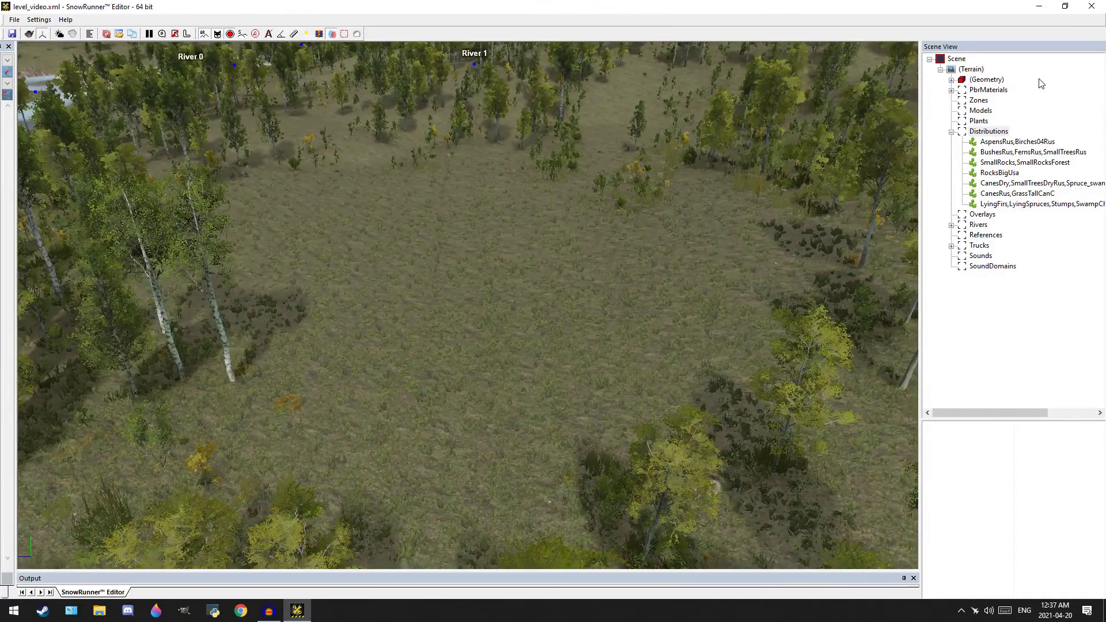
Flatten the uneven ground across the clearing with the terrain geometry brush at size 19.5, value 0.50 and falloff 0.75
{"action": "left_click", "coordinate": [973, 81]}
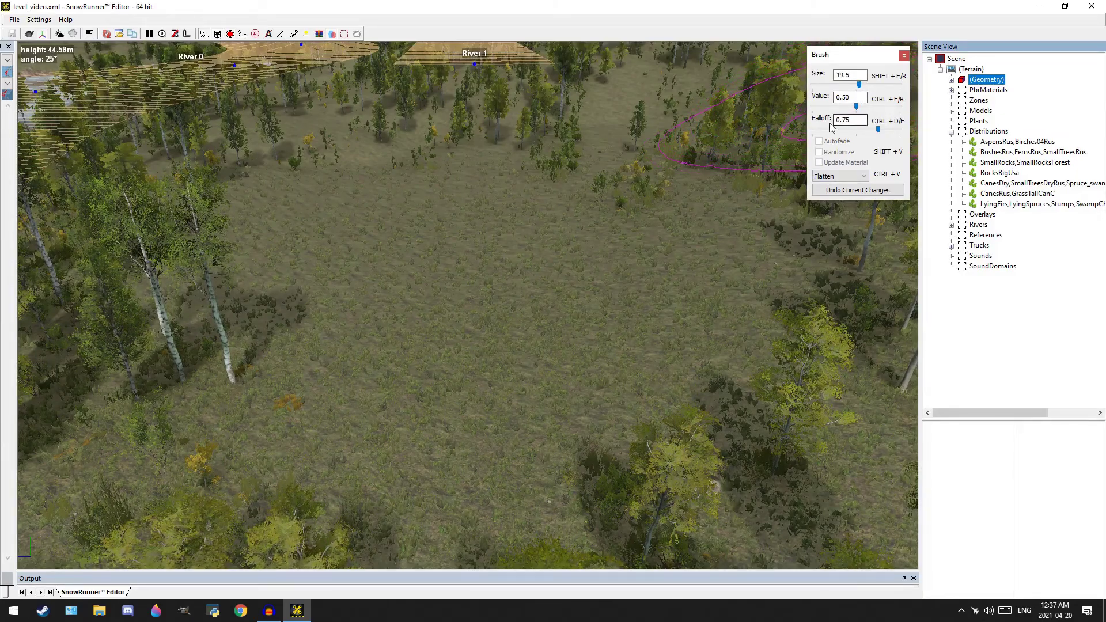
{"action": "mouse_move", "coordinate": [444, 308]}
{"action": "left_mouse_down"}
{"action": "mouse_move", "coordinate": [548, 292]}
{"action": "mouse_move", "coordinate": [622, 263]}
{"action": "mouse_move", "coordinate": [597, 197]}
{"action": "left_mouse_up"}
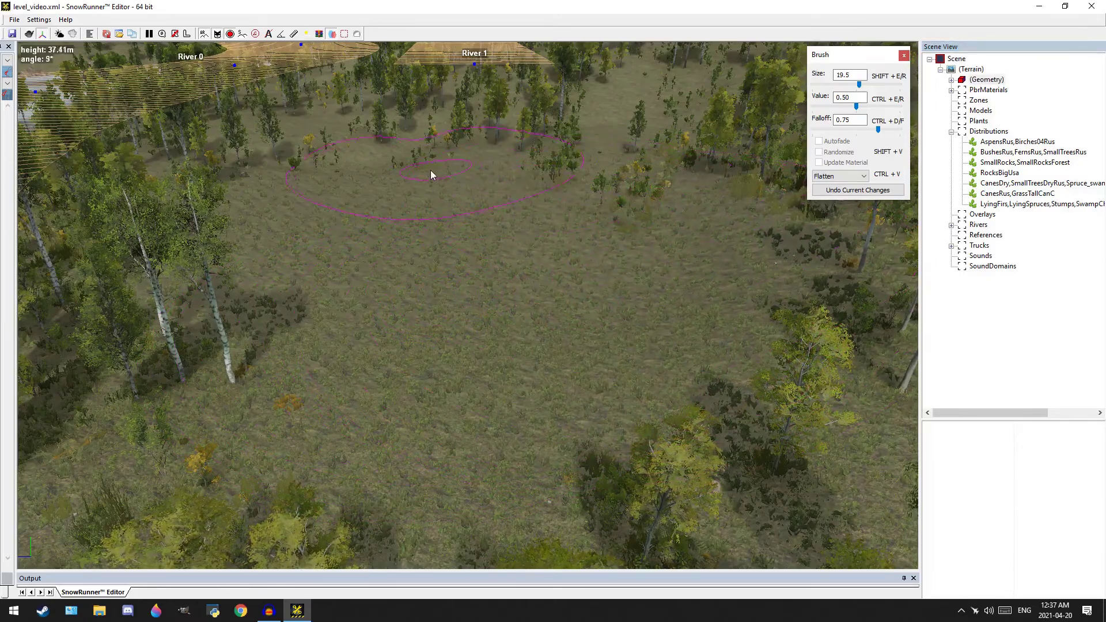
{"action": "mouse_move", "coordinate": [476, 188]}
{"action": "left_mouse_down"}
{"action": "mouse_move", "coordinate": [647, 292]}
{"action": "mouse_move", "coordinate": [694, 281]}
{"action": "mouse_move", "coordinate": [661, 196]}
{"action": "left_mouse_up"}
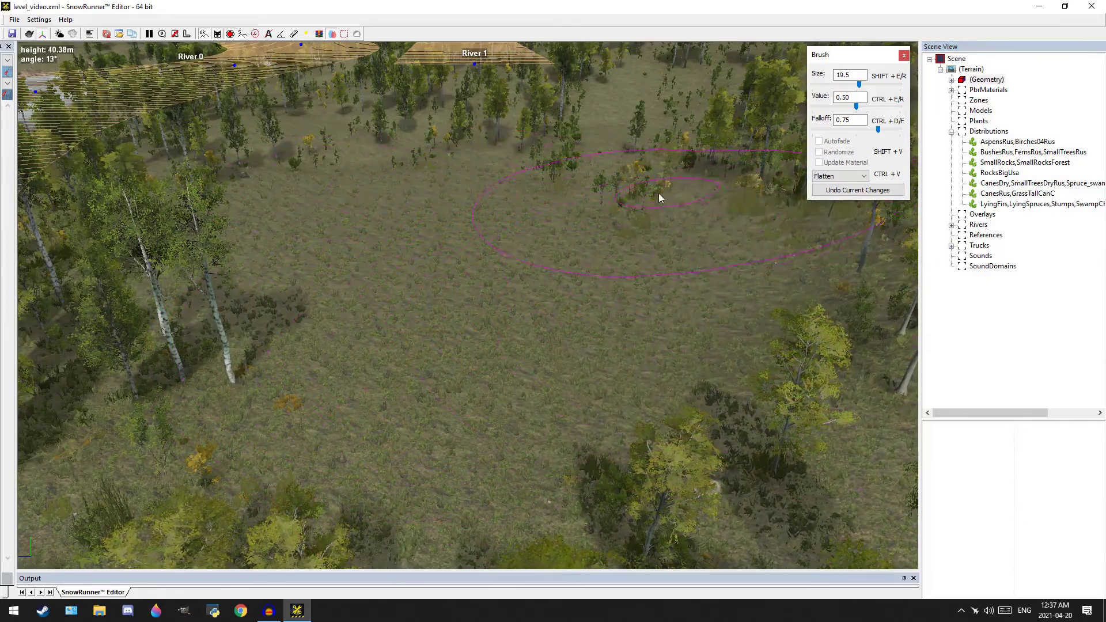
{"action": "mouse_move", "coordinate": [330, 206]}
{"action": "left_mouse_down"}
{"action": "mouse_move", "coordinate": [382, 374]}
{"action": "mouse_move", "coordinate": [572, 407]}
{"action": "mouse_move", "coordinate": [656, 338]}
{"action": "mouse_move", "coordinate": [631, 197]}
{"action": "mouse_move", "coordinate": [692, 310]}
{"action": "mouse_move", "coordinate": [744, 217]}
{"action": "mouse_move", "coordinate": [477, 159]}
{"action": "left_mouse_up"}
{"action": "mouse_move", "coordinate": [316, 204]}
{"action": "left_mouse_down"}
{"action": "mouse_move", "coordinate": [525, 427]}
{"action": "mouse_move", "coordinate": [510, 358]}
{"action": "mouse_move", "coordinate": [731, 336]}
{"action": "mouse_move", "coordinate": [618, 334]}
{"action": "mouse_move", "coordinate": [536, 272]}
{"action": "left_mouse_up"}
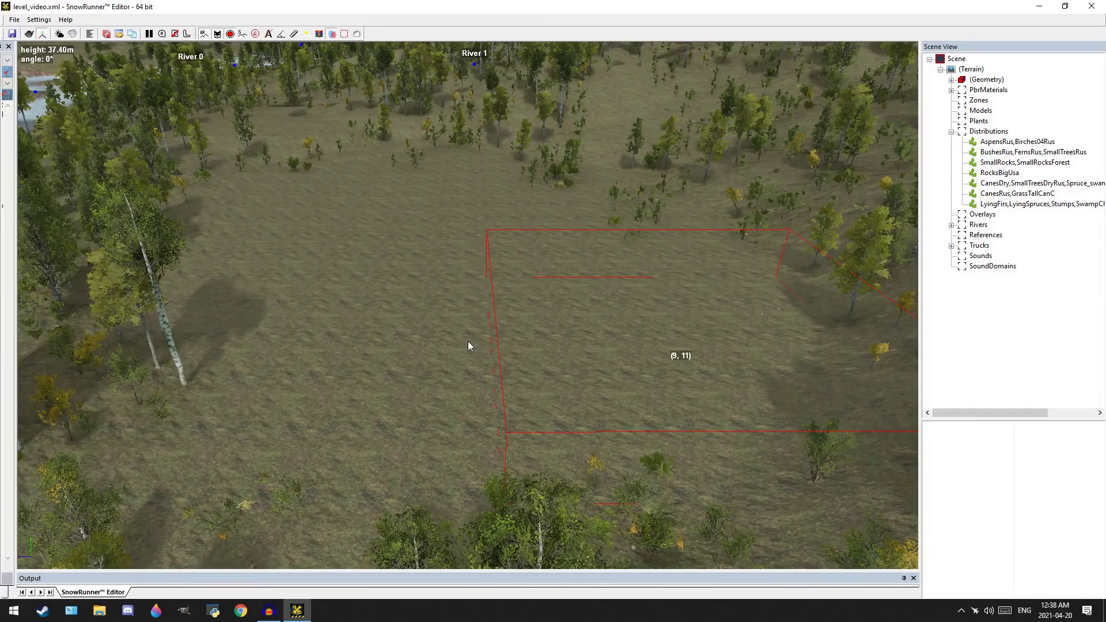
Add a new river to the terrain in the middle of the flattened clearing
{"action": "scroll", "coordinate": [468, 341], "scroll_direction": "up", "scroll_amount": 2}
{"action": "mouse_move", "coordinate": [479, 334]}
{"action": "middle_mouse_down"}
{"action": "mouse_move", "coordinate": [463, 333]}
{"action": "mouse_move", "coordinate": [479, 341]}
{"action": "middle_mouse_up"}
{"action": "scroll", "coordinate": [479, 340], "scroll_direction": "down", "scroll_amount": 2}
{"action": "right_click_drag", "start_coordinate": [554, 278], "coordinate": [435, 283]}
{"action": "right_click", "coordinate": [440, 264]}
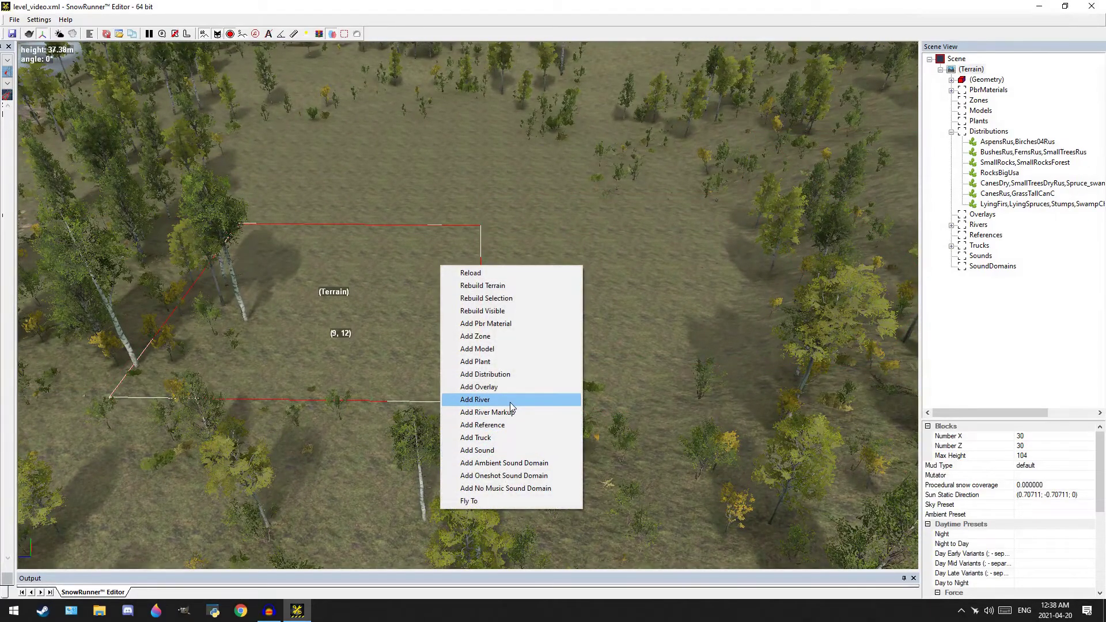
{"action": "left_click", "coordinate": [509, 402]}
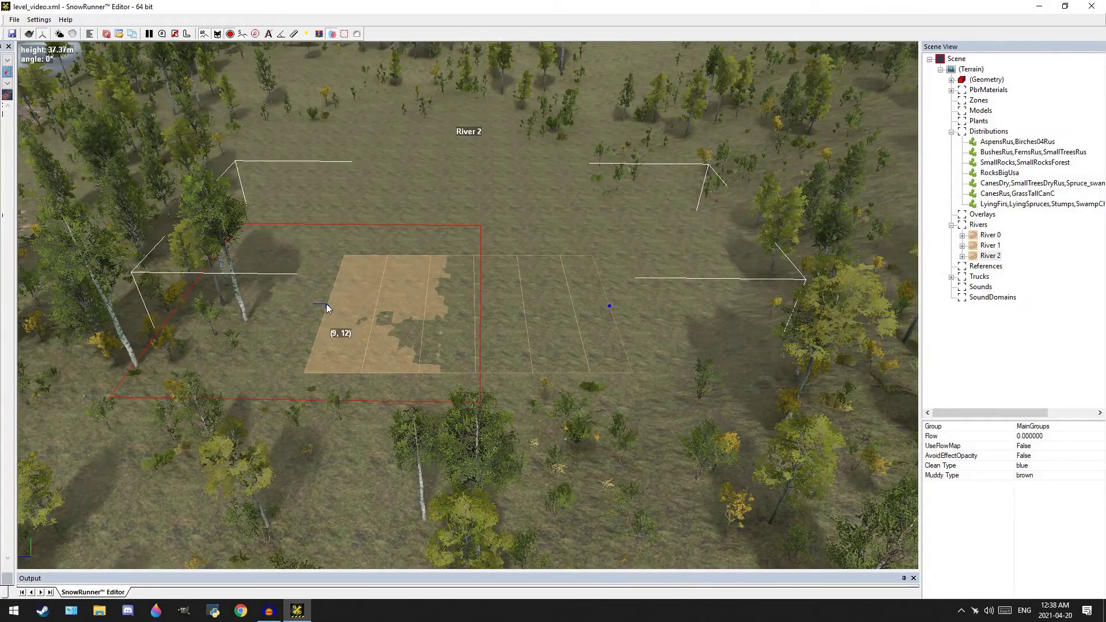
Move River 2's point 0 to the clearing's far edge and point 1 to the near side, widening point 1 to about 49
{"action": "left_click", "coordinate": [326, 304]}
{"action": "left_click_drag", "start_coordinate": [329, 309], "coordinate": [339, 109]}
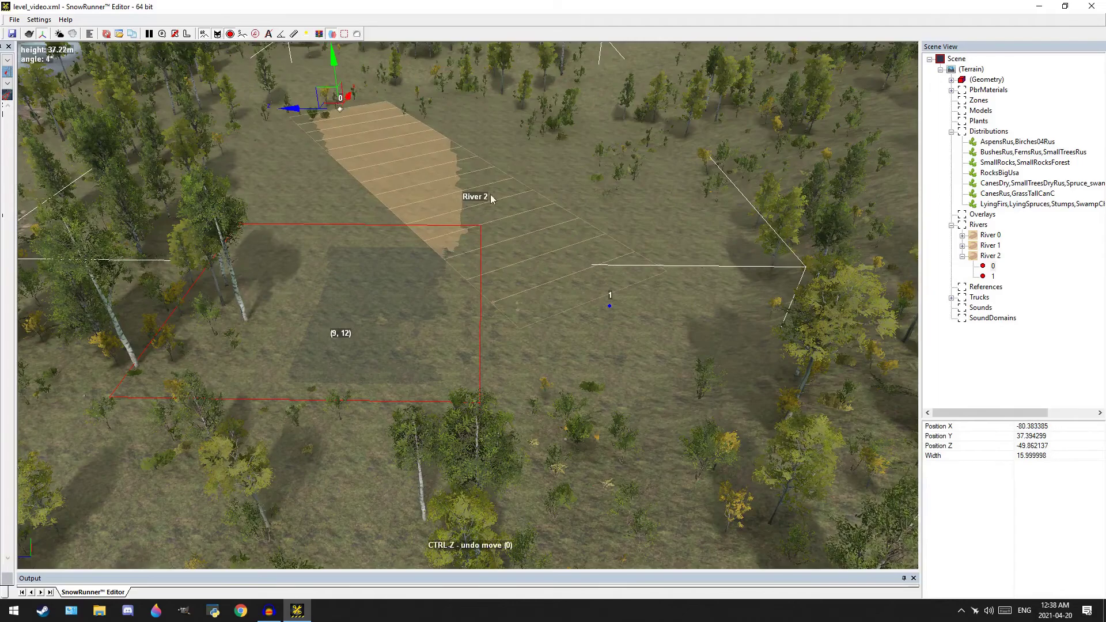
{"action": "left_click", "coordinate": [609, 306]}
{"action": "left_click_drag", "start_coordinate": [602, 299], "coordinate": [378, 106]}
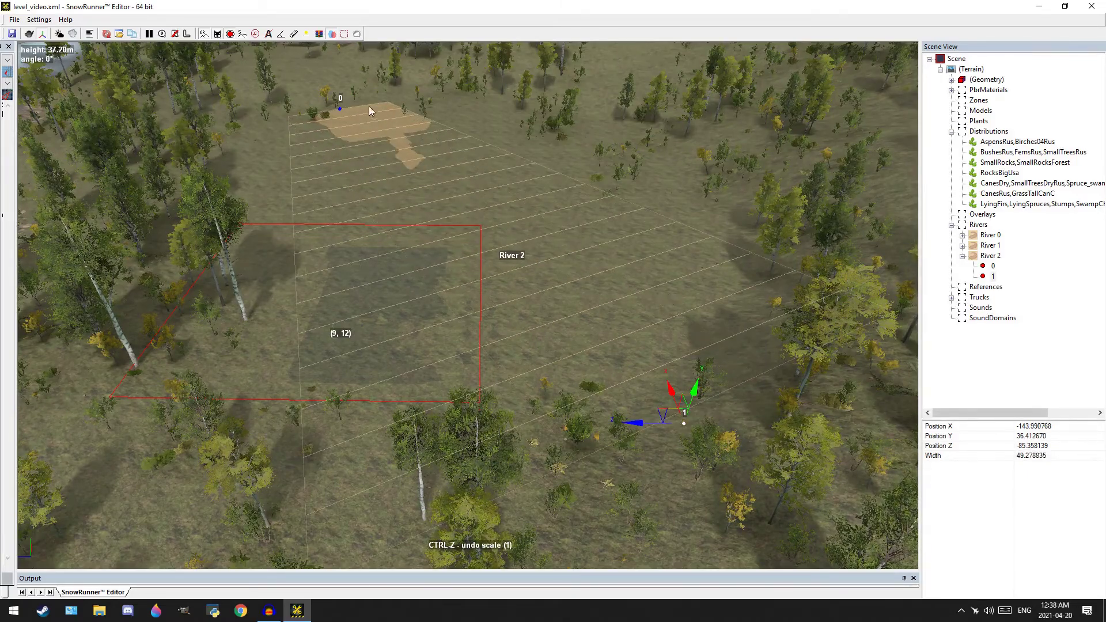
Widen River 2's point 0 to about 52 and shift it slightly so the river covers the whole clearing
{"action": "left_click", "coordinate": [341, 109]}
{"action": "middle_click_drag", "start_coordinate": [429, 133], "coordinate": [452, 246]}
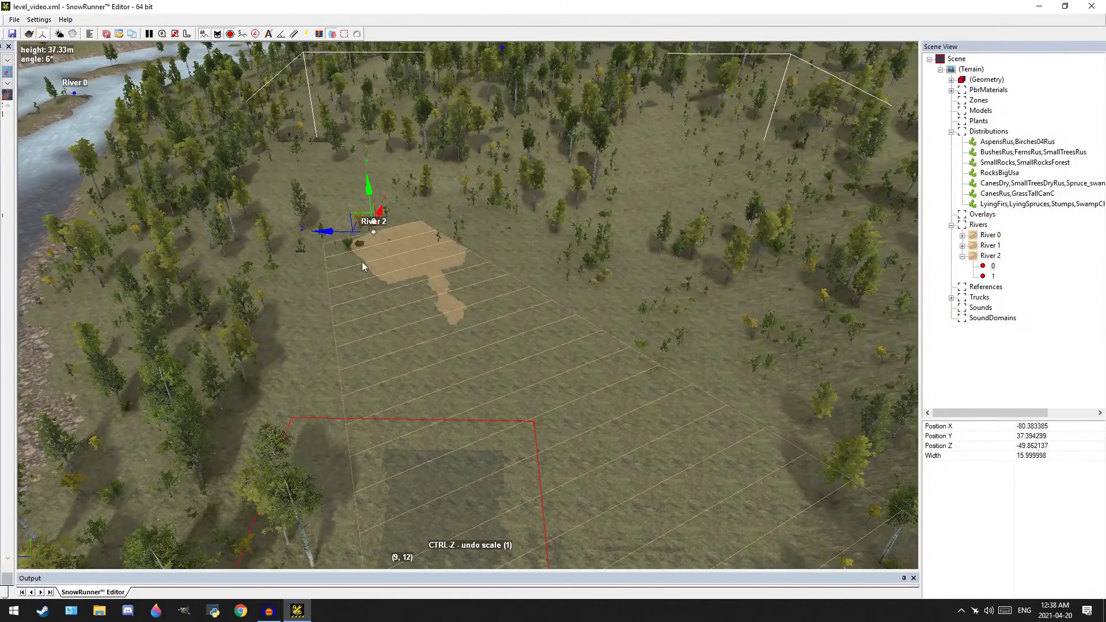
{"action": "left_click_drag", "start_coordinate": [372, 230], "coordinate": [371, 110]}
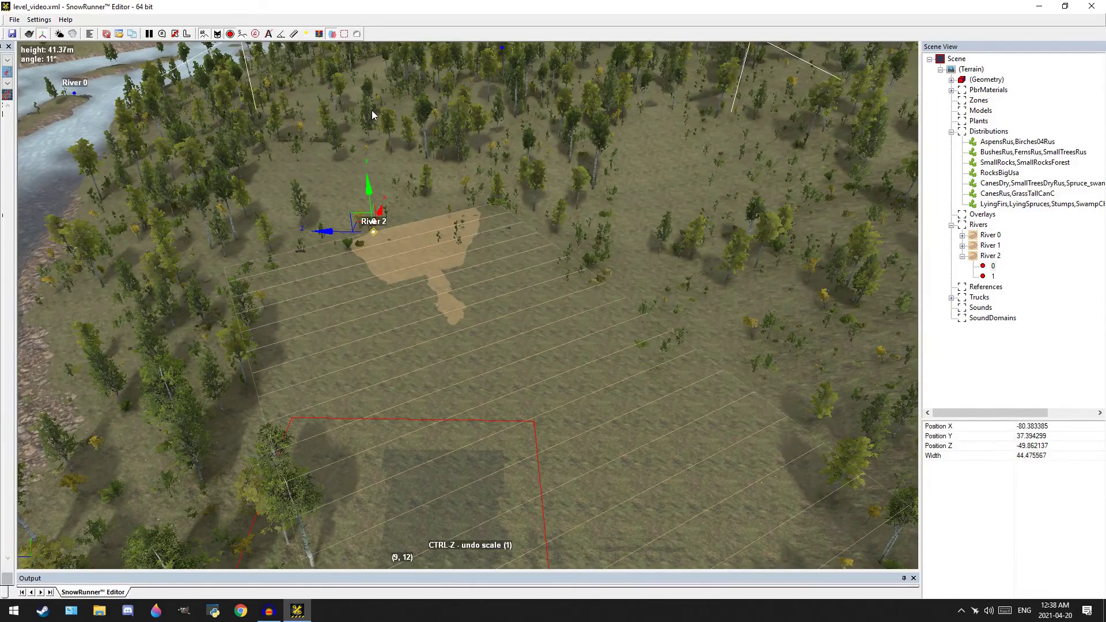
{"action": "left_click_drag", "start_coordinate": [368, 225], "coordinate": [429, 192]}
{"action": "middle_click_drag", "start_coordinate": [505, 338], "coordinate": [495, 297]}
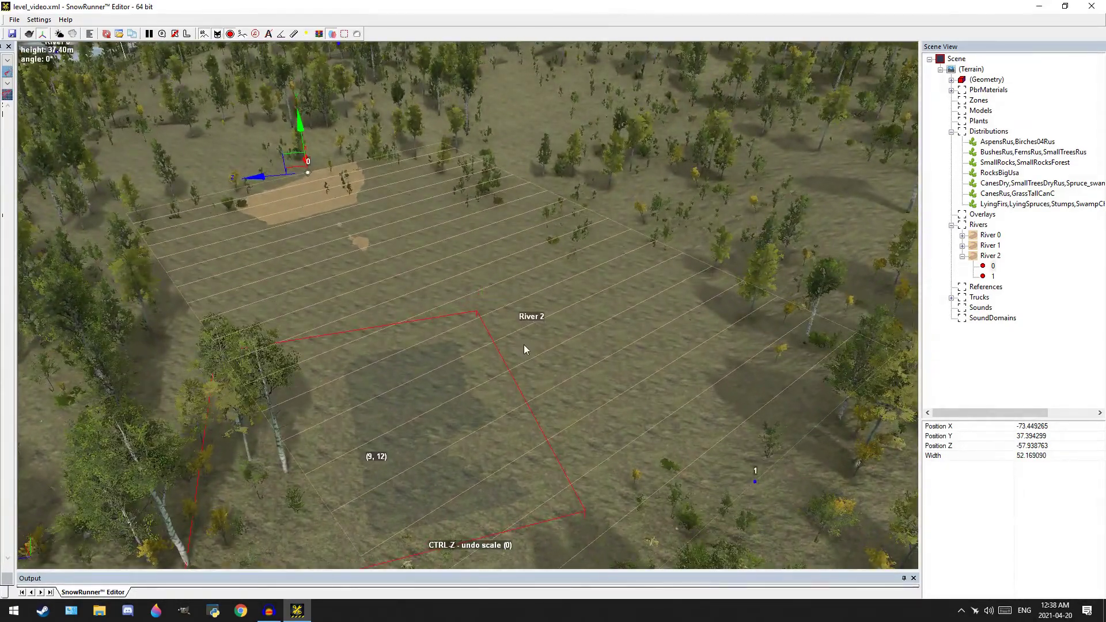
Deselect the river and set the terrain geometry brush to Height mode with size 8.1 and value -0.37
{"action": "left_click", "coordinate": [553, 321]}
{"action": "middle_click_drag", "start_coordinate": [342, 245], "coordinate": [360, 264]}
{"action": "scroll", "coordinate": [352, 261], "scroll_direction": "up", "scroll_amount": 3}
{"action": "scroll", "coordinate": [403, 300], "scroll_direction": "down", "scroll_amount": 3}
{"action": "middle_click_drag", "start_coordinate": [529, 394], "coordinate": [476, 259], "text": "alt"}
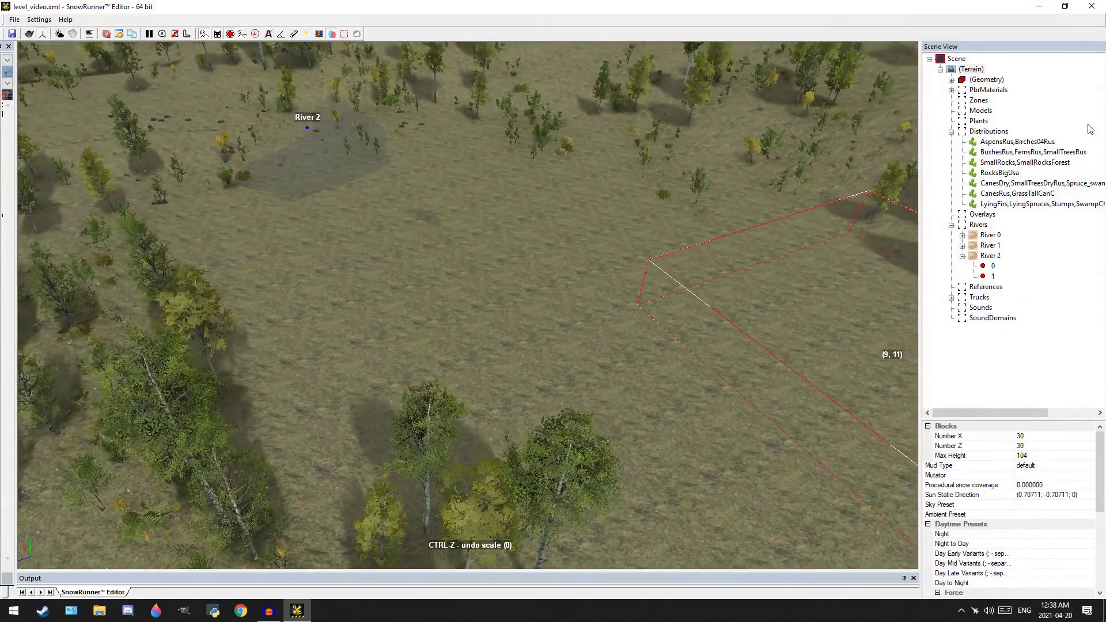
{"action": "left_click", "coordinate": [985, 81]}
{"action": "mouse_move", "coordinate": [575, 274]}
{"action": "middle_mouse_down"}
{"action": "mouse_move", "coordinate": [472, 282]}
{"action": "mouse_move", "coordinate": [489, 290]}
{"action": "middle_mouse_up"}
{"action": "mouse_move", "coordinate": [407, 292]}
{"action": "middle_mouse_down"}
{"action": "mouse_move", "coordinate": [451, 244]}
{"action": "mouse_move", "coordinate": [440, 278]}
{"action": "middle_mouse_up"}
{"action": "scroll", "coordinate": [422, 282], "scroll_direction": "down", "scroll_amount": 5}
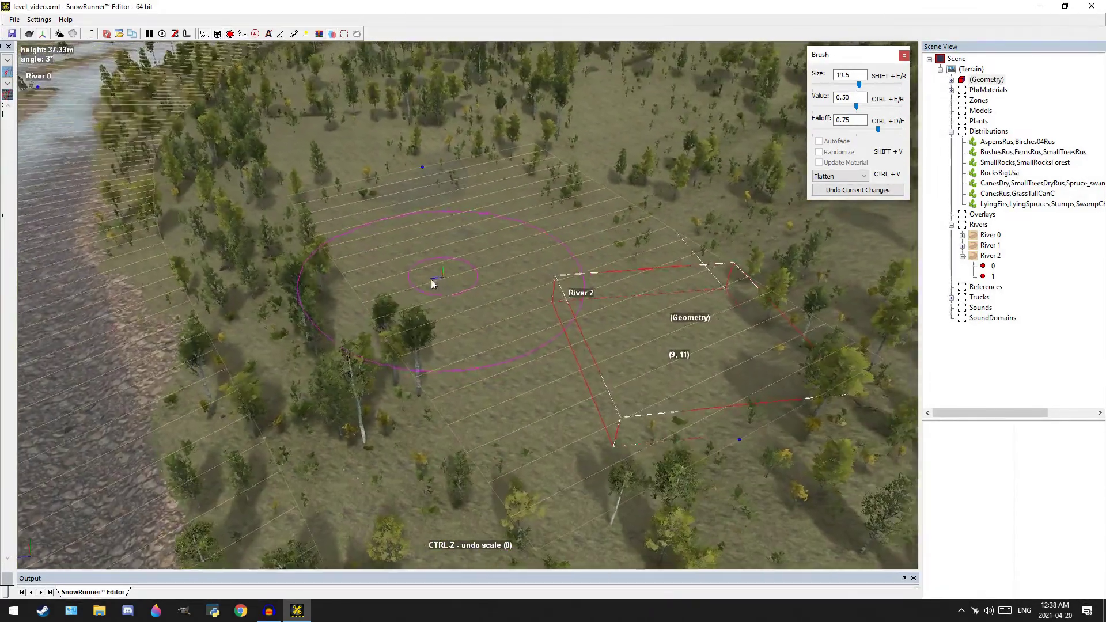
{"action": "scroll", "coordinate": [489, 228], "scroll_direction": "up", "scroll_amount": 2}
{"action": "scroll", "coordinate": [490, 227], "scroll_direction": "up", "scroll_amount": 2}
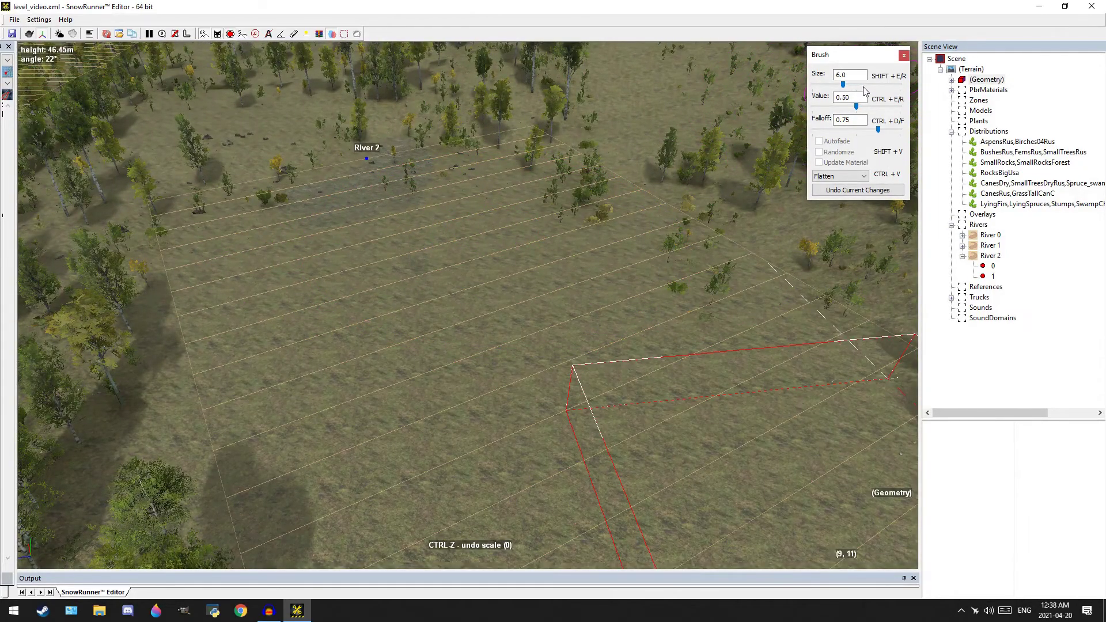
{"action": "scroll", "coordinate": [831, 177], "scroll_direction": "up", "scroll_amount": 1}
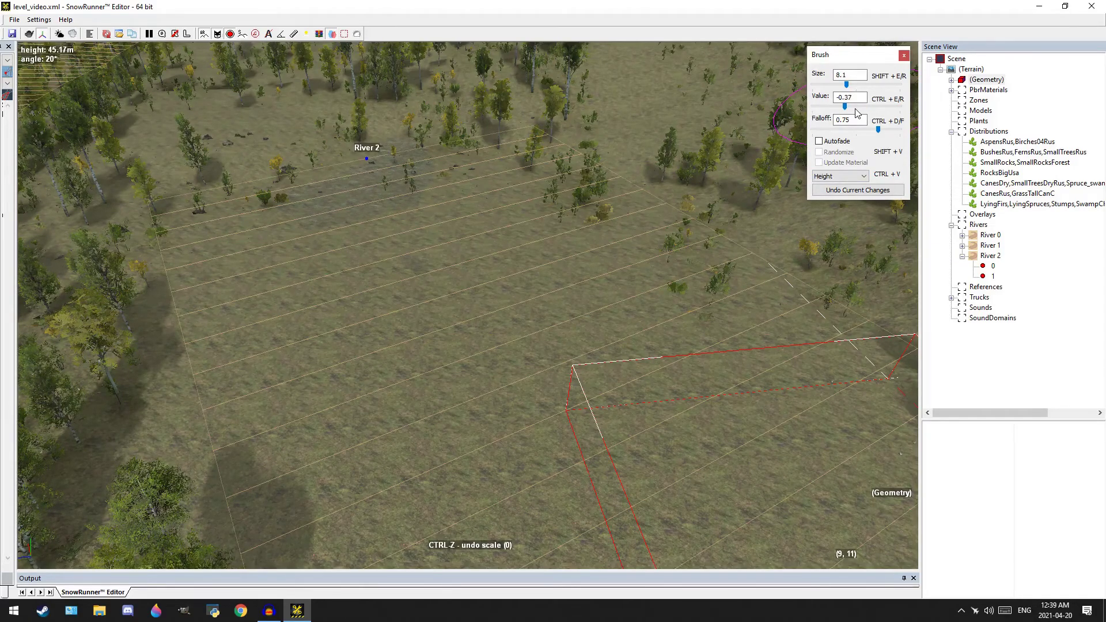
Lower the ground in irregular, connected patches across the area covered by River 2 to form swamp hollows
{"action": "mouse_move", "coordinate": [556, 320]}
{"action": "middle_mouse_down"}
{"action": "mouse_move", "coordinate": [484, 191]}
{"action": "mouse_move", "coordinate": [423, 167]}
{"action": "mouse_move", "coordinate": [536, 295]}
{"action": "mouse_move", "coordinate": [568, 305]}
{"action": "middle_mouse_up"}
{"action": "middle_click_drag", "start_coordinate": [503, 365], "coordinate": [602, 321]}
{"action": "middle_click_drag", "start_coordinate": [352, 292], "coordinate": [395, 358]}
{"action": "left_click_drag", "start_coordinate": [395, 357], "coordinate": [350, 247]}
{"action": "middle_click_drag", "start_coordinate": [520, 296], "coordinate": [448, 319]}
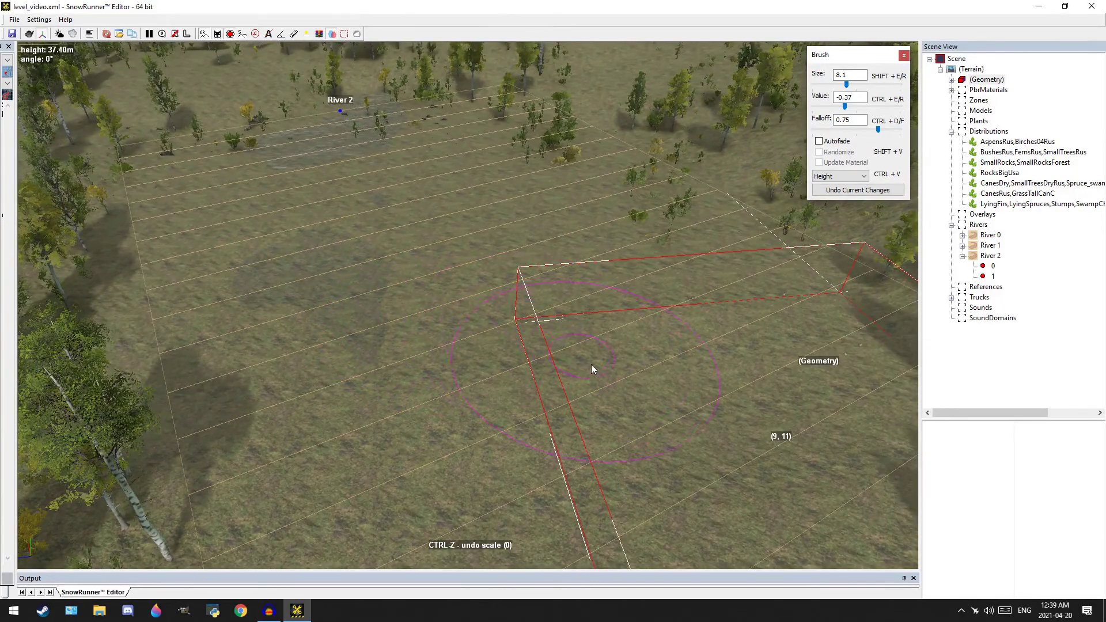
{"action": "middle_click_drag", "start_coordinate": [665, 346], "coordinate": [665, 412]}
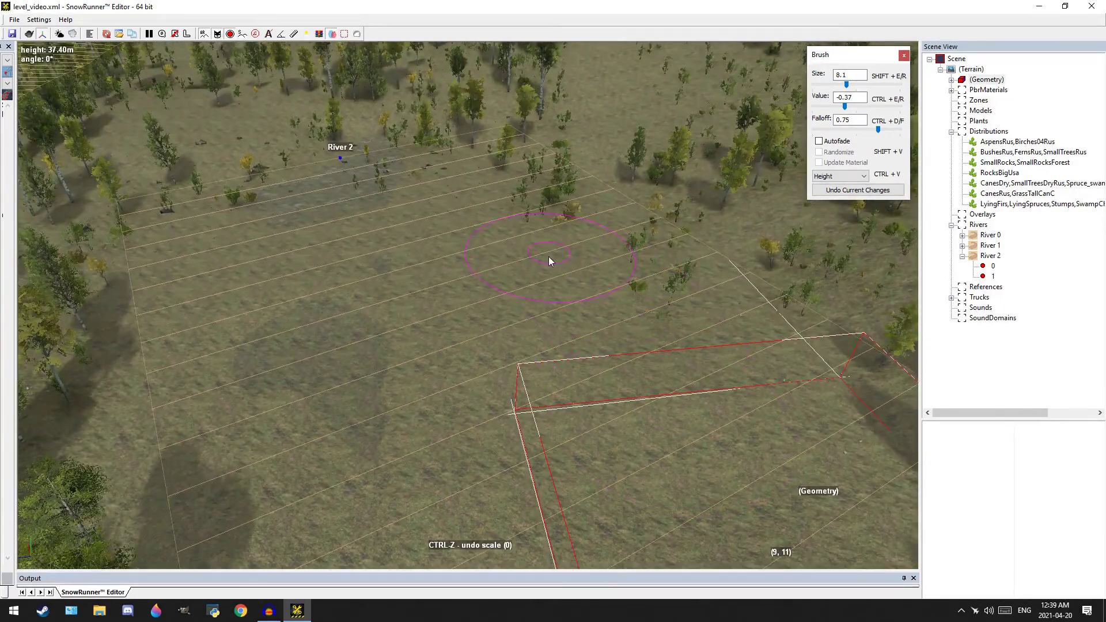
{"action": "scroll", "coordinate": [548, 257], "scroll_direction": "up", "scroll_amount": 1}
{"action": "middle_click_drag", "start_coordinate": [506, 295], "coordinate": [614, 313]}
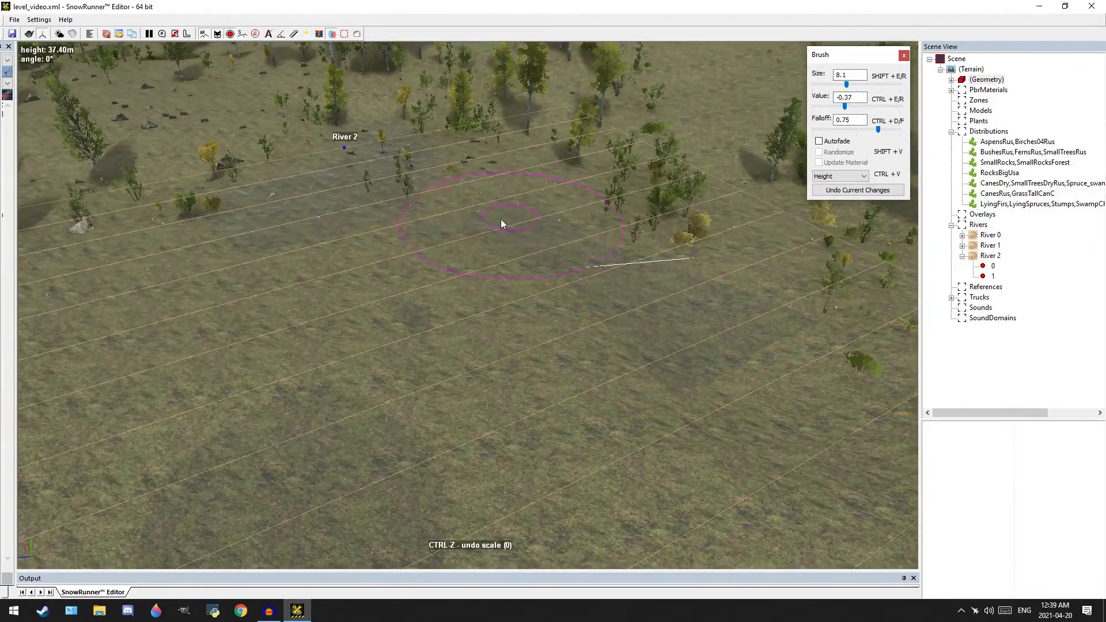
{"action": "mouse_move", "coordinate": [376, 248]}
{"action": "middle_mouse_down"}
{"action": "mouse_move", "coordinate": [523, 251]}
{"action": "mouse_move", "coordinate": [526, 313]}
{"action": "mouse_move", "coordinate": [372, 256]}
{"action": "middle_mouse_up"}
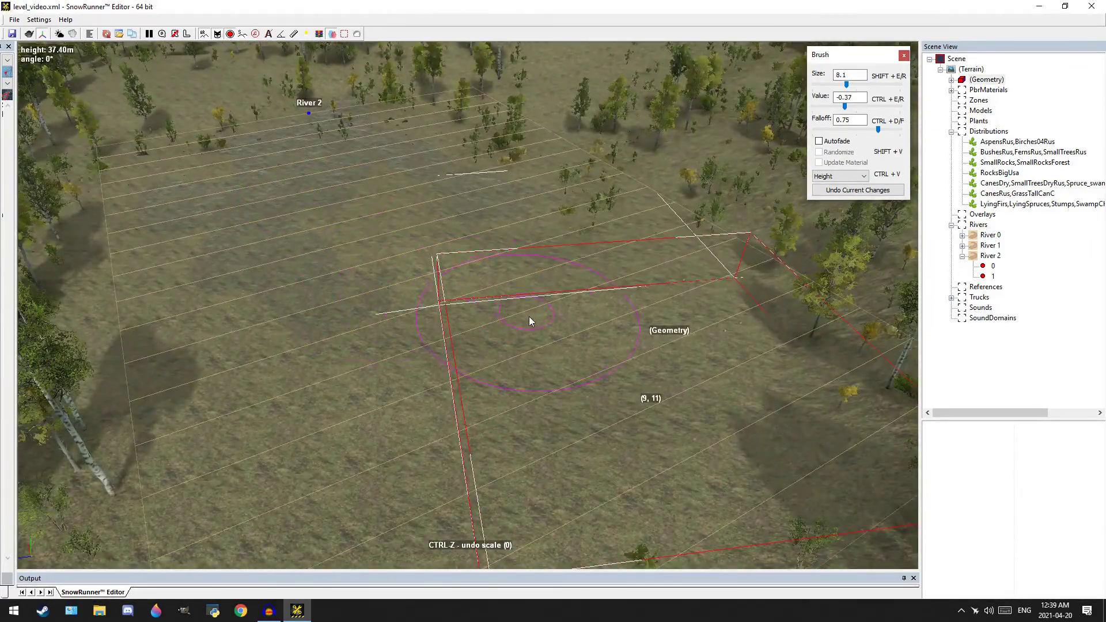
{"action": "middle_click_drag", "start_coordinate": [525, 317], "coordinate": [468, 221]}
{"action": "scroll", "coordinate": [624, 324], "scroll_direction": "down", "scroll_amount": 2}
{"action": "middle_click_drag", "start_coordinate": [624, 324], "coordinate": [596, 288]}
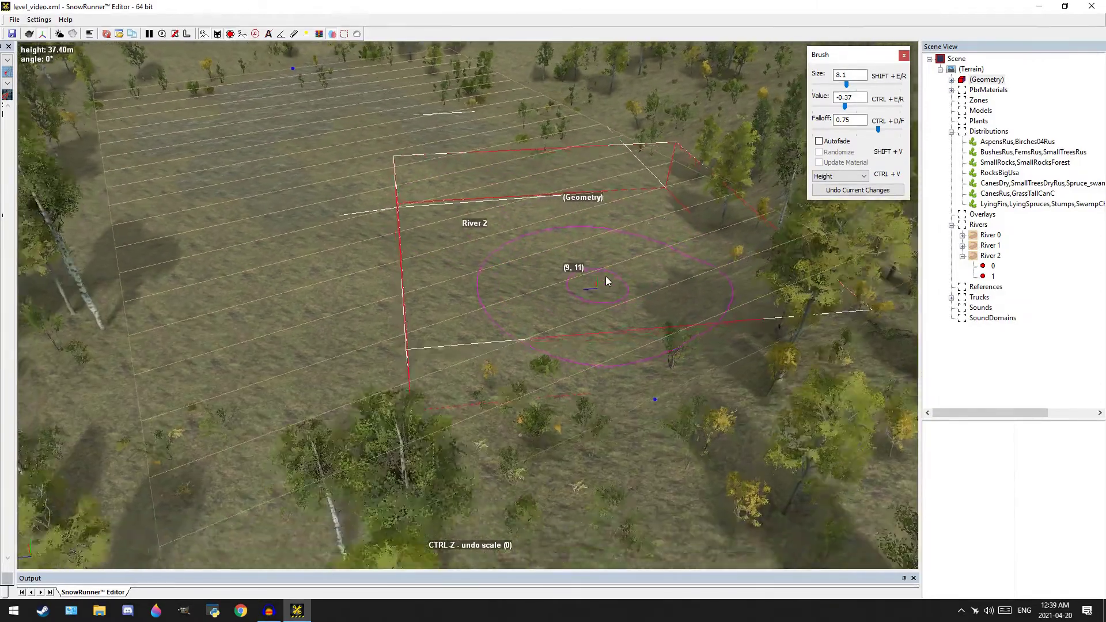
{"action": "middle_click_drag", "start_coordinate": [462, 341], "coordinate": [527, 289]}
{"action": "mouse_move", "coordinate": [333, 353]}
{"action": "middle_mouse_down"}
{"action": "mouse_move", "coordinate": [465, 347]}
{"action": "mouse_move", "coordinate": [464, 365]}
{"action": "middle_mouse_up"}
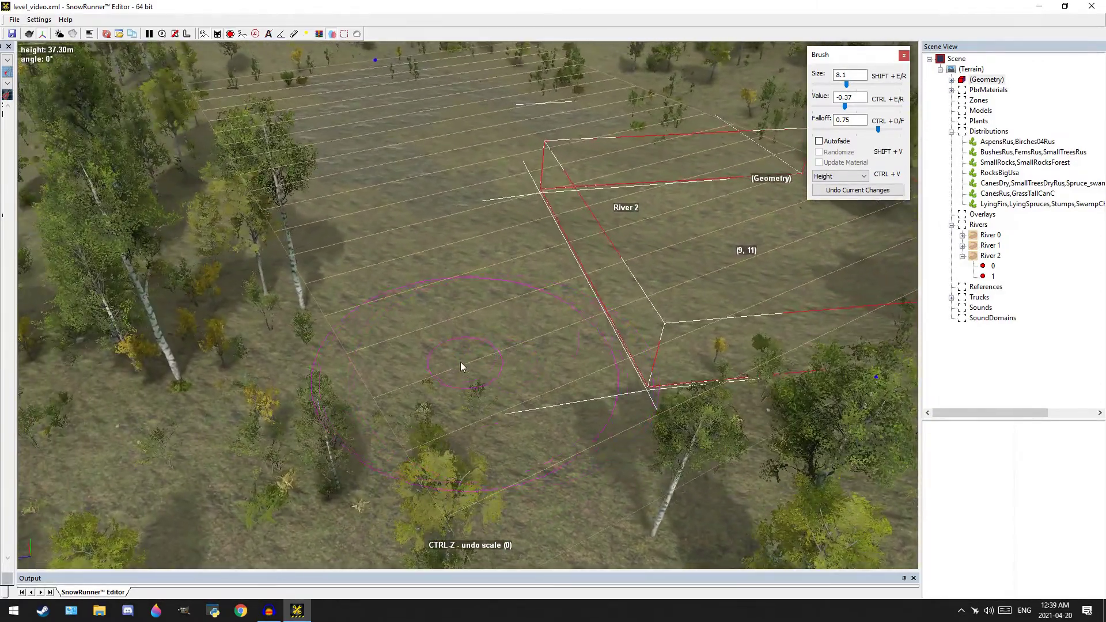
{"action": "middle_click_drag", "start_coordinate": [550, 261], "coordinate": [514, 347]}
{"action": "middle_click_drag", "start_coordinate": [617, 257], "coordinate": [598, 346]}
{"action": "scroll", "coordinate": [331, 178], "scroll_direction": "up", "scroll_amount": 2}
{"action": "mouse_move", "coordinate": [332, 178]}
{"action": "middle_mouse_down"}
{"action": "mouse_move", "coordinate": [410, 324]}
{"action": "mouse_move", "coordinate": [455, 303]}
{"action": "middle_mouse_up"}
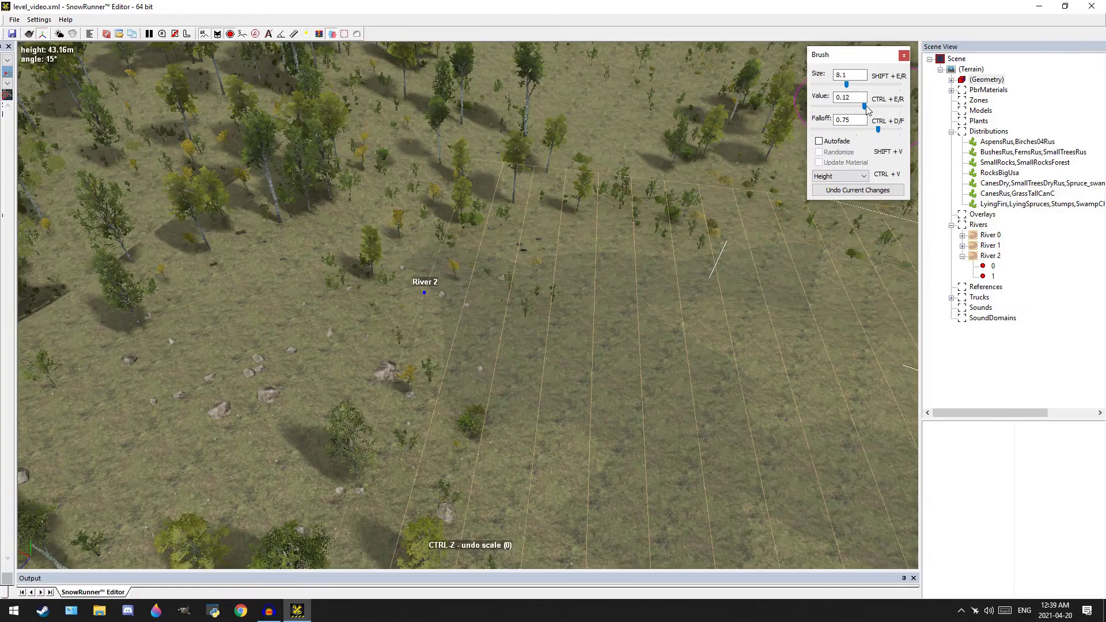
Set the height brush value to 0.82 and raise the ground along the outer edges of River 2
{"action": "scroll", "coordinate": [409, 321], "scroll_direction": "up", "scroll_amount": 6}
{"action": "mouse_move", "coordinate": [480, 274]}
{"action": "middle_mouse_down", "text": "alt"}
{"action": "mouse_move", "coordinate": [495, 256]}
{"action": "mouse_move", "coordinate": [498, 268]}
{"action": "mouse_move", "coordinate": [468, 287]}
{"action": "mouse_move", "coordinate": [507, 266]}
{"action": "middle_mouse_up", "text": "alt"}
{"action": "scroll", "coordinate": [468, 282], "scroll_direction": "down", "scroll_amount": 4}
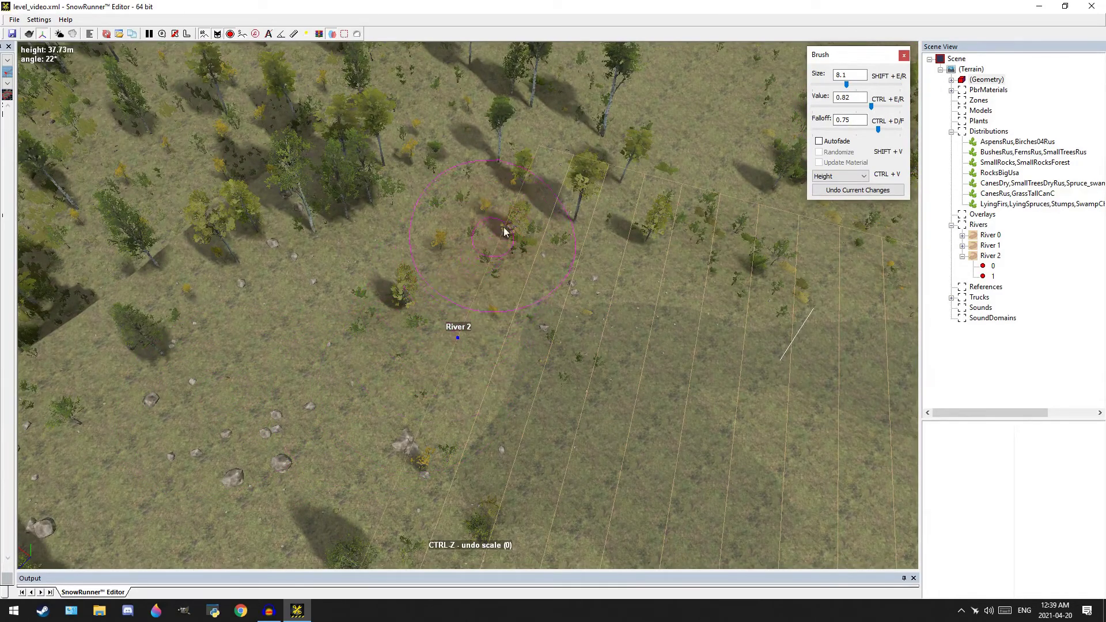
{"action": "middle_click_drag", "start_coordinate": [452, 252], "coordinate": [506, 140]}
{"action": "mouse_move", "coordinate": [390, 291]}
{"action": "left_mouse_down"}
{"action": "mouse_move", "coordinate": [382, 444]}
{"action": "mouse_move", "coordinate": [365, 303]}
{"action": "mouse_move", "coordinate": [458, 257]}
{"action": "left_mouse_up"}
{"action": "middle_click_drag", "start_coordinate": [459, 257], "coordinate": [464, 241], "text": "alt"}
{"action": "scroll", "coordinate": [362, 262], "scroll_direction": "down", "scroll_amount": 4}
{"action": "middle_click_drag", "start_coordinate": [362, 261], "coordinate": [389, 196]}
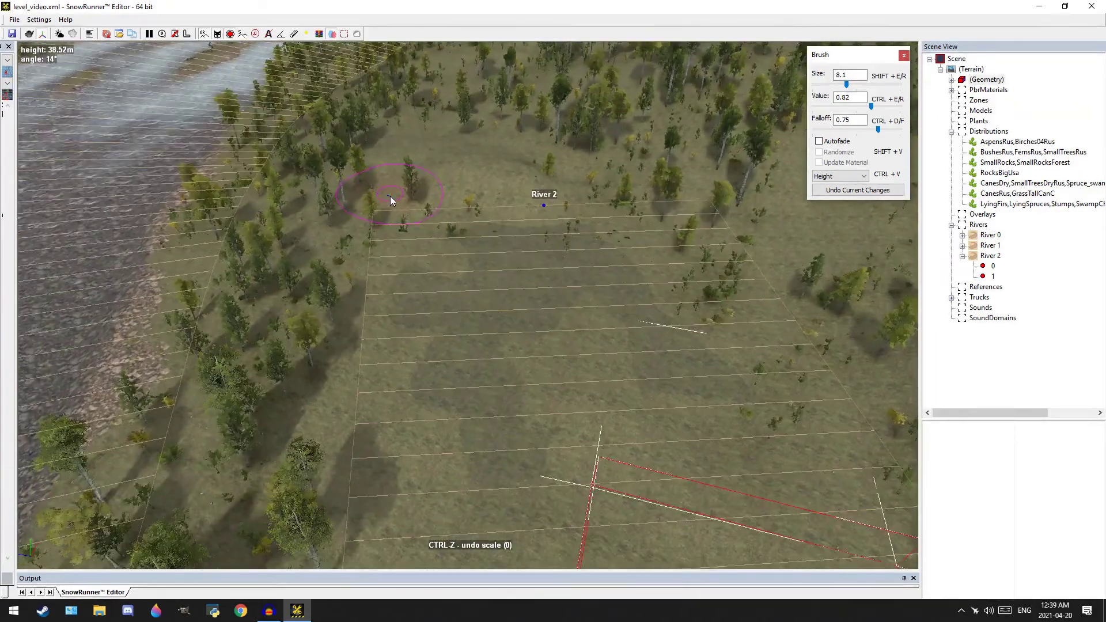
{"action": "middle_click_drag", "start_coordinate": [309, 420], "coordinate": [300, 268]}
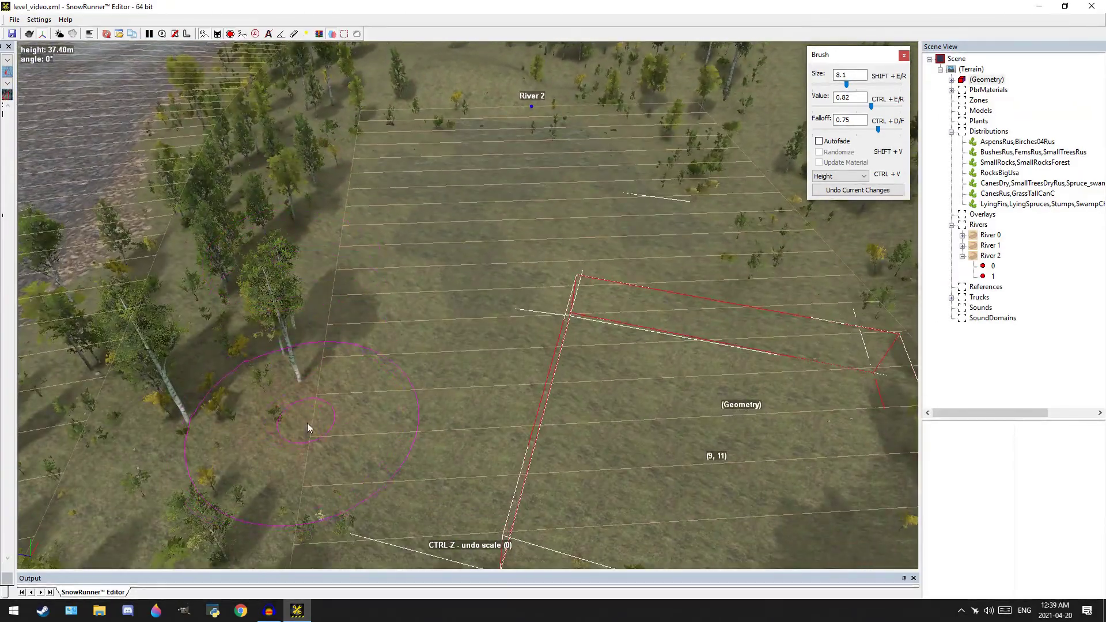
{"action": "middle_click_drag", "start_coordinate": [306, 423], "coordinate": [259, 353]}
{"action": "middle_click_drag", "start_coordinate": [329, 359], "coordinate": [251, 343]}
Rebuild the terrain blocks to apply the sculpted height changes
{"action": "scroll", "coordinate": [416, 306], "scroll_direction": "up", "scroll_amount": 4}
{"action": "middle_click_drag", "start_coordinate": [416, 307], "coordinate": [436, 302], "text": "alt"}
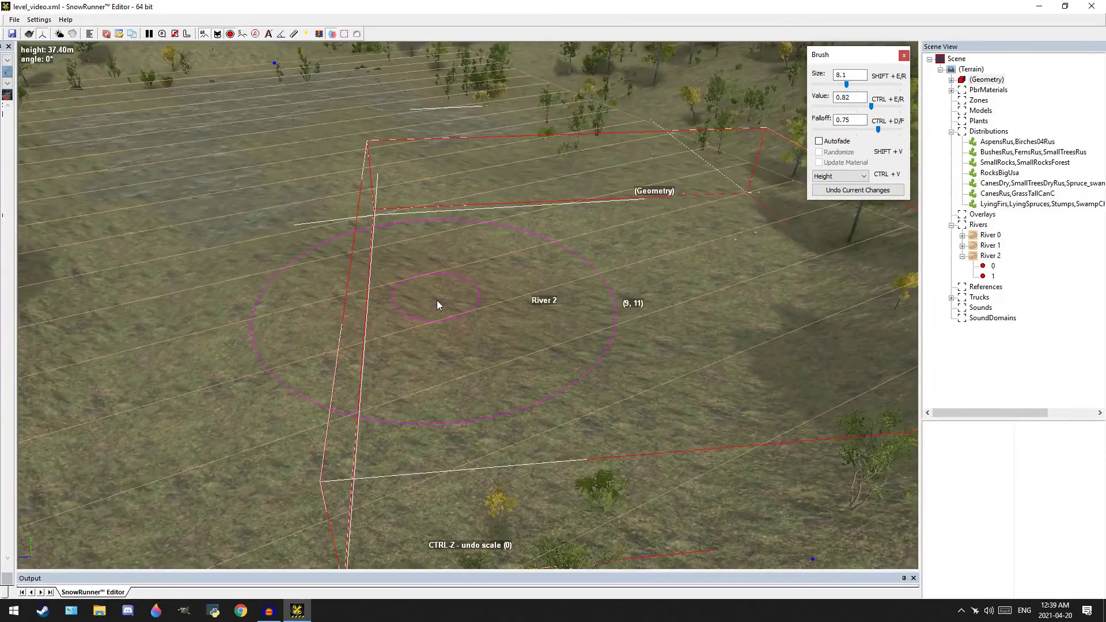
{"action": "key", "text": "ctrl+b"}
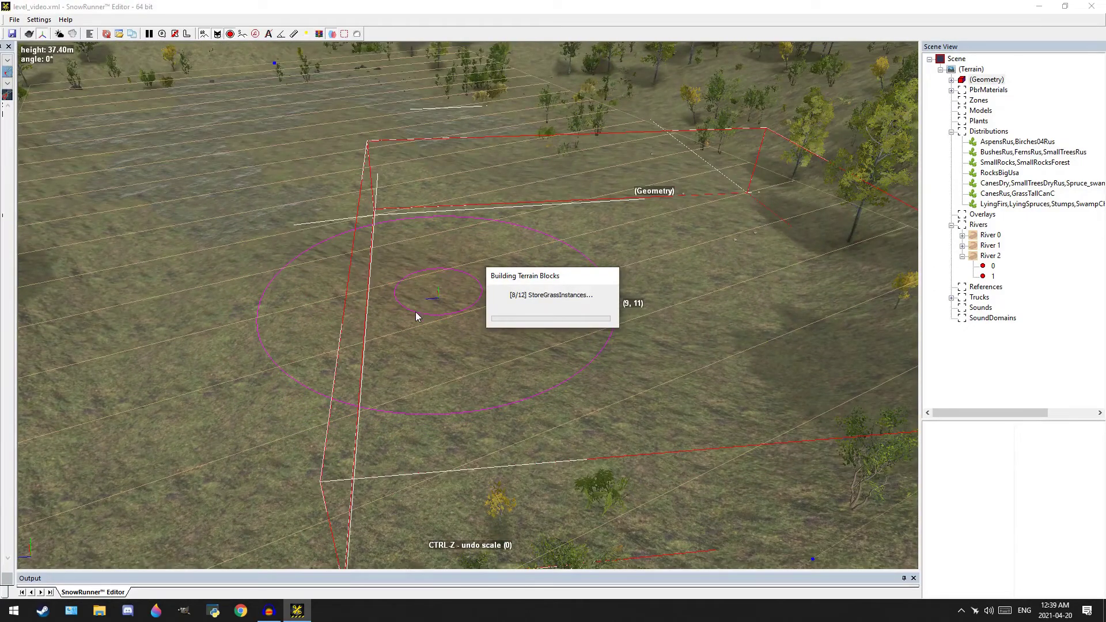
Examine the rebuilt ground and water areas of River 2 from several angles
{"action": "scroll", "coordinate": [378, 280], "scroll_direction": "down", "scroll_amount": 4}
{"action": "middle_click_drag", "start_coordinate": [378, 280], "coordinate": [527, 248], "text": "alt"}
{"action": "scroll", "coordinate": [443, 316], "scroll_direction": "up", "scroll_amount": 4}
{"action": "middle_click_drag", "start_coordinate": [443, 316], "coordinate": [445, 445], "text": "alt"}
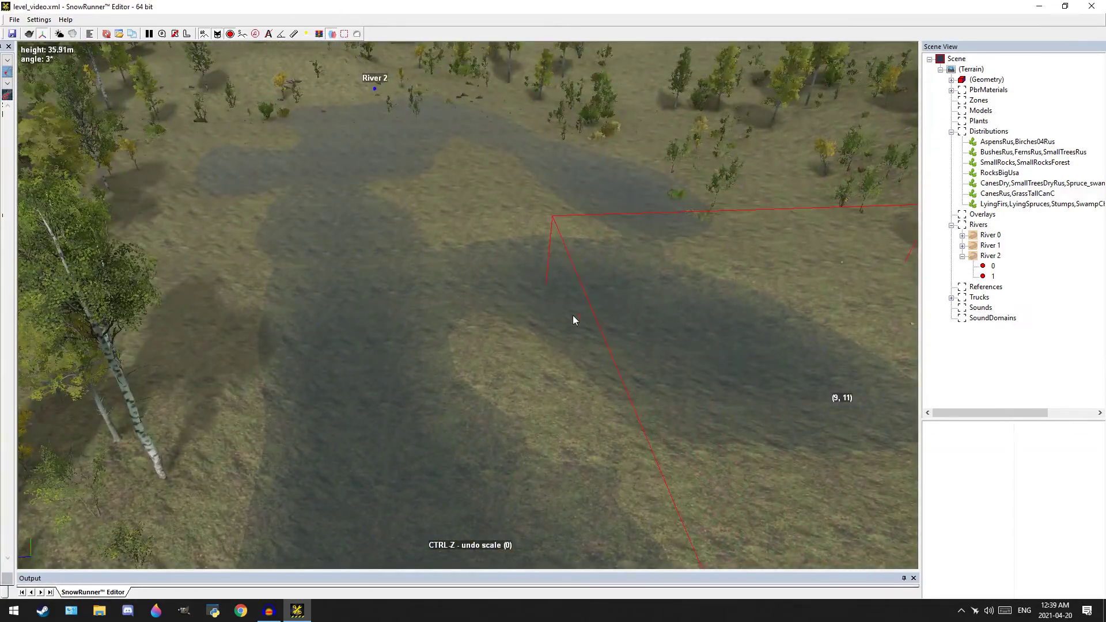
{"action": "scroll", "coordinate": [630, 320], "scroll_direction": "up", "scroll_amount": 4}
{"action": "middle_click_drag", "start_coordinate": [475, 221], "coordinate": [493, 337]}
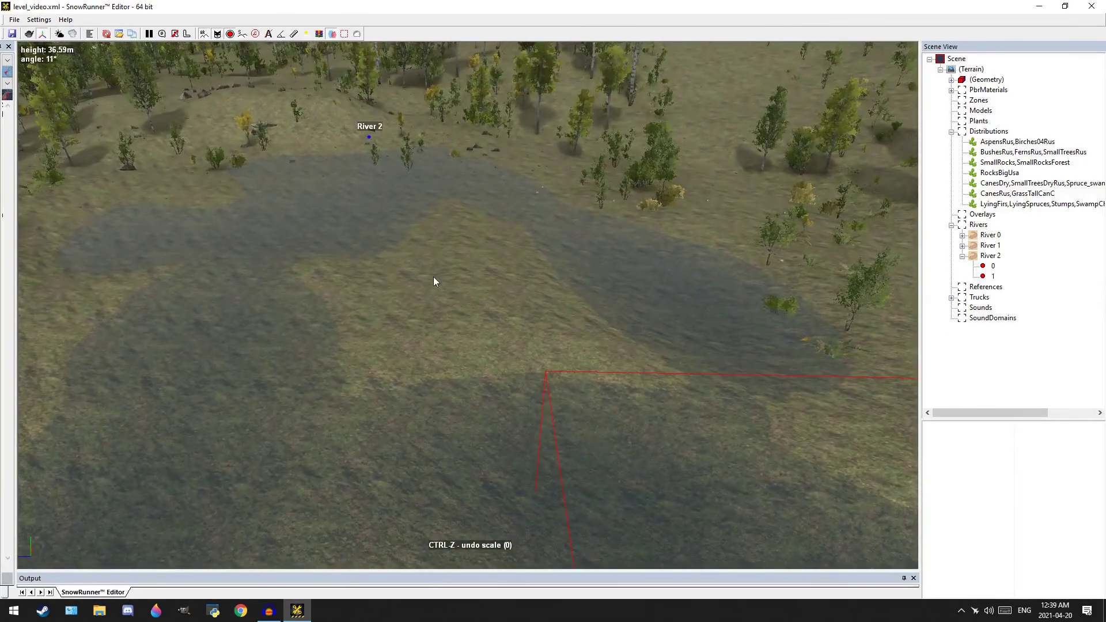
{"action": "scroll", "coordinate": [382, 248], "scroll_direction": "up", "scroll_amount": 2}
{"action": "scroll", "coordinate": [382, 252], "scroll_direction": "down", "scroll_amount": 4}
{"action": "mouse_move", "coordinate": [424, 326]}
{"action": "middle_mouse_down"}
{"action": "mouse_move", "coordinate": [432, 229]}
{"action": "mouse_move", "coordinate": [439, 308]}
{"action": "mouse_move", "coordinate": [429, 309]}
{"action": "middle_mouse_up"}
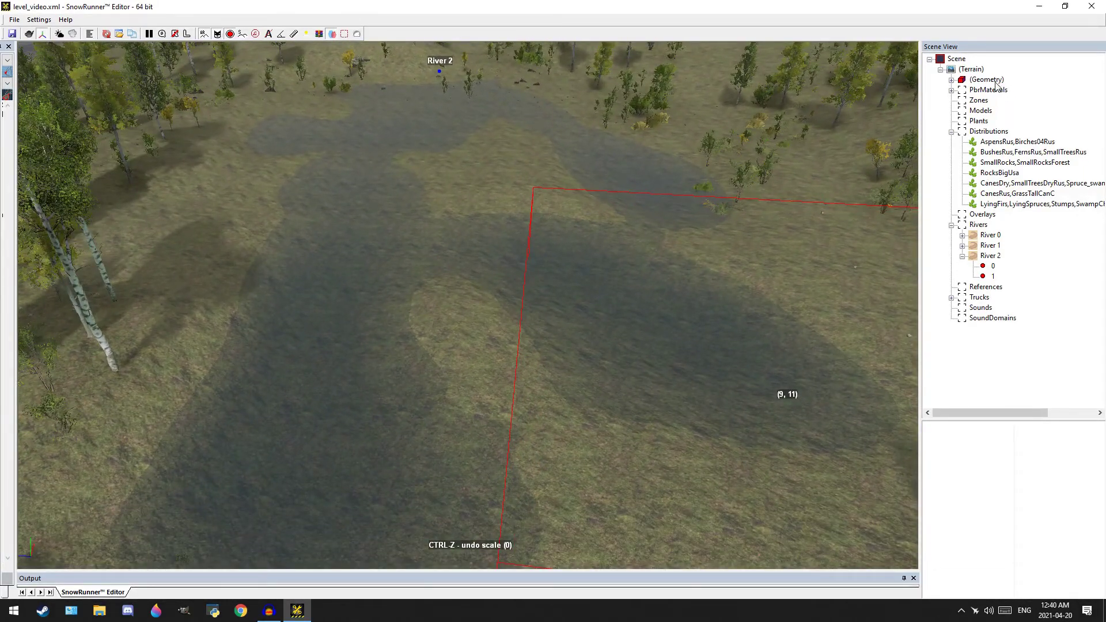
Set the height brush to size 4.3 and value 0.37 and raise small mounds in the near hollows of River 2
{"action": "left_click", "coordinate": [995, 82]}
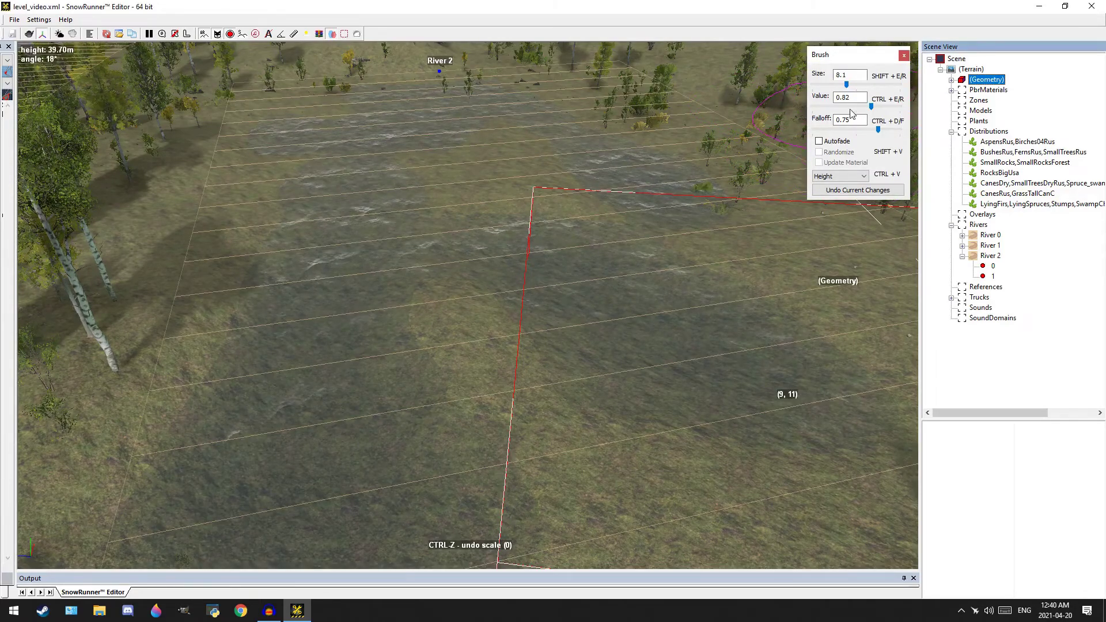
{"action": "left_click", "coordinate": [856, 107]}
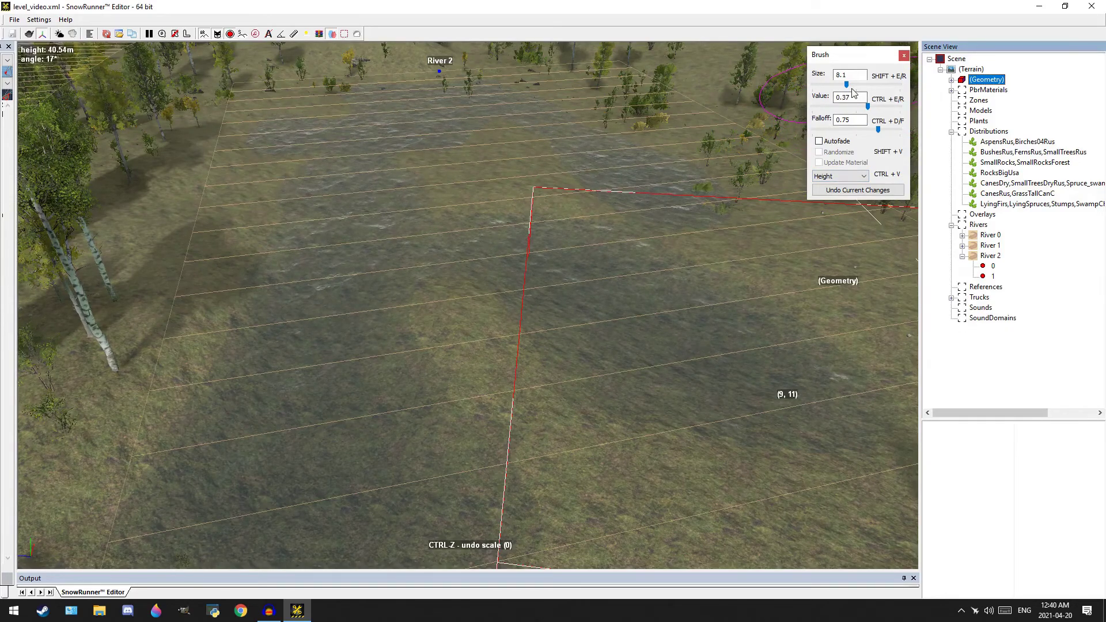
{"action": "left_click_drag", "start_coordinate": [843, 84], "coordinate": [839, 85]}
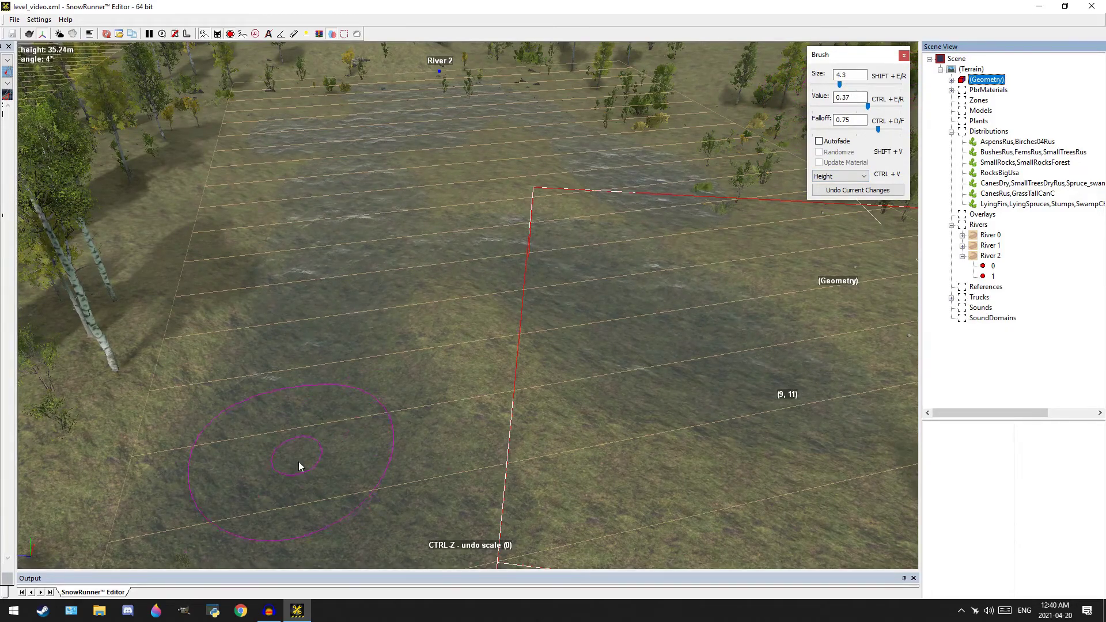
{"action": "middle_click_drag", "start_coordinate": [298, 463], "coordinate": [400, 328]}
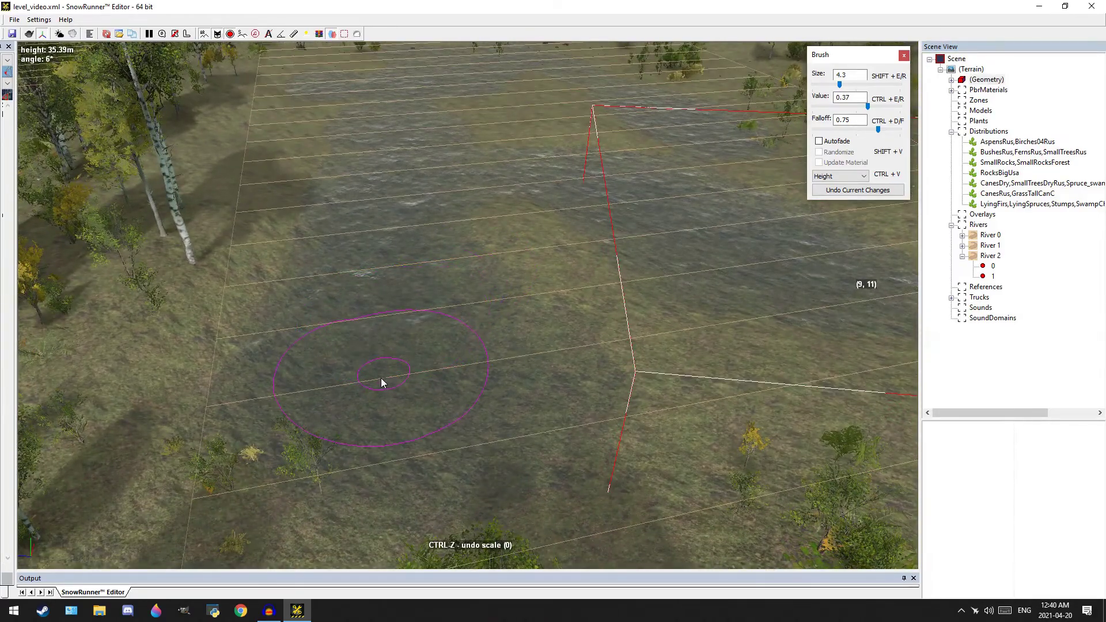
{"action": "middle_click_drag", "start_coordinate": [381, 275], "coordinate": [389, 319]}
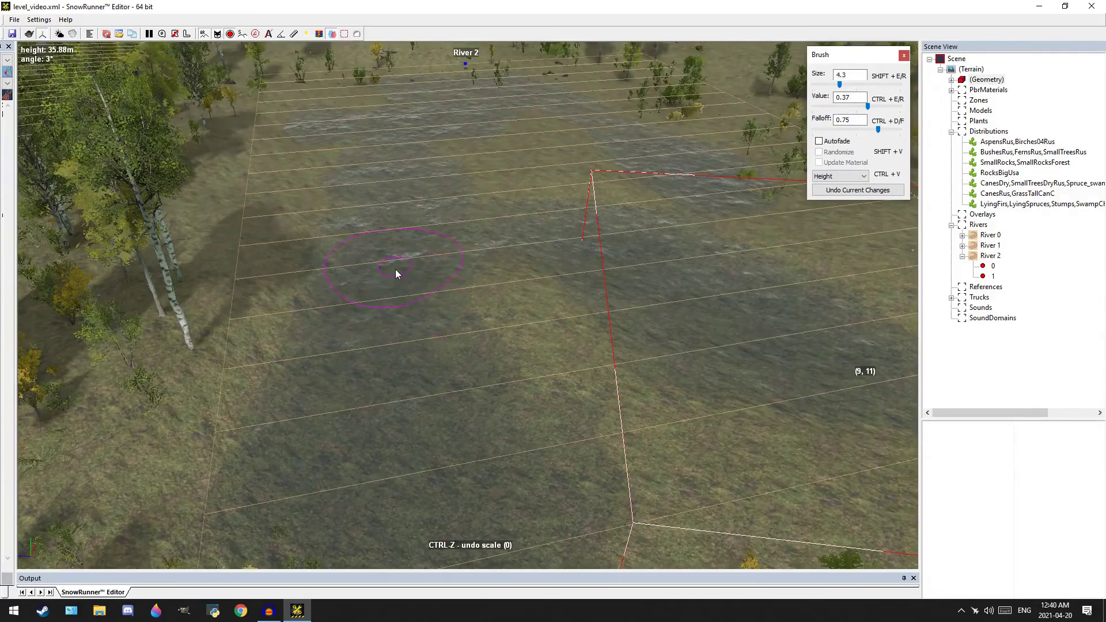
{"action": "middle_click_drag", "start_coordinate": [370, 373], "coordinate": [378, 318]}
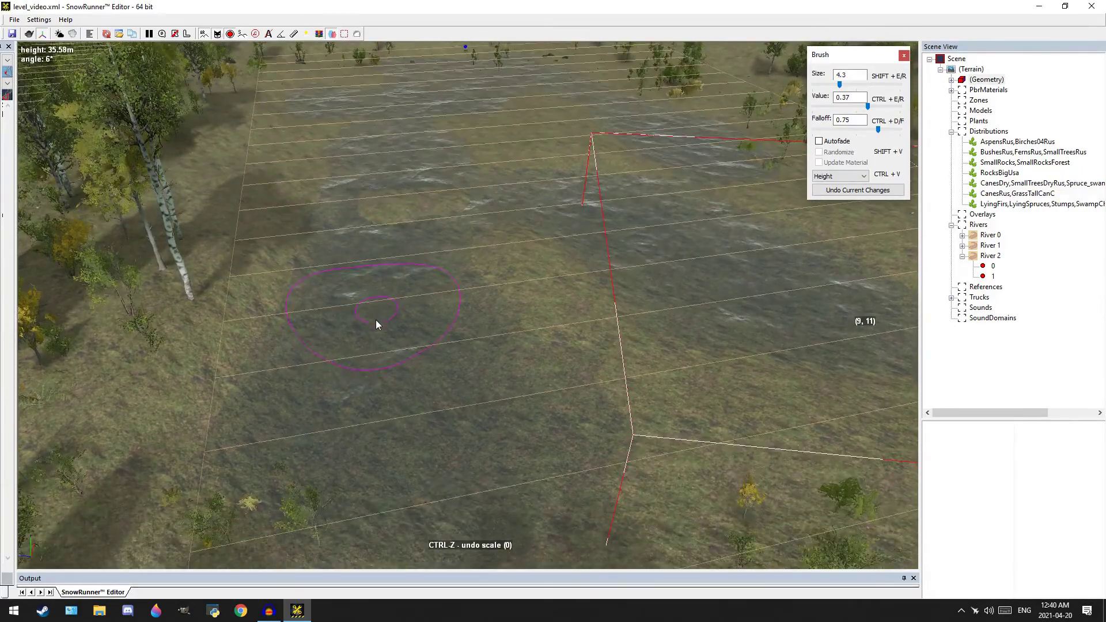
{"action": "middle_click_drag", "start_coordinate": [470, 433], "coordinate": [400, 361]}
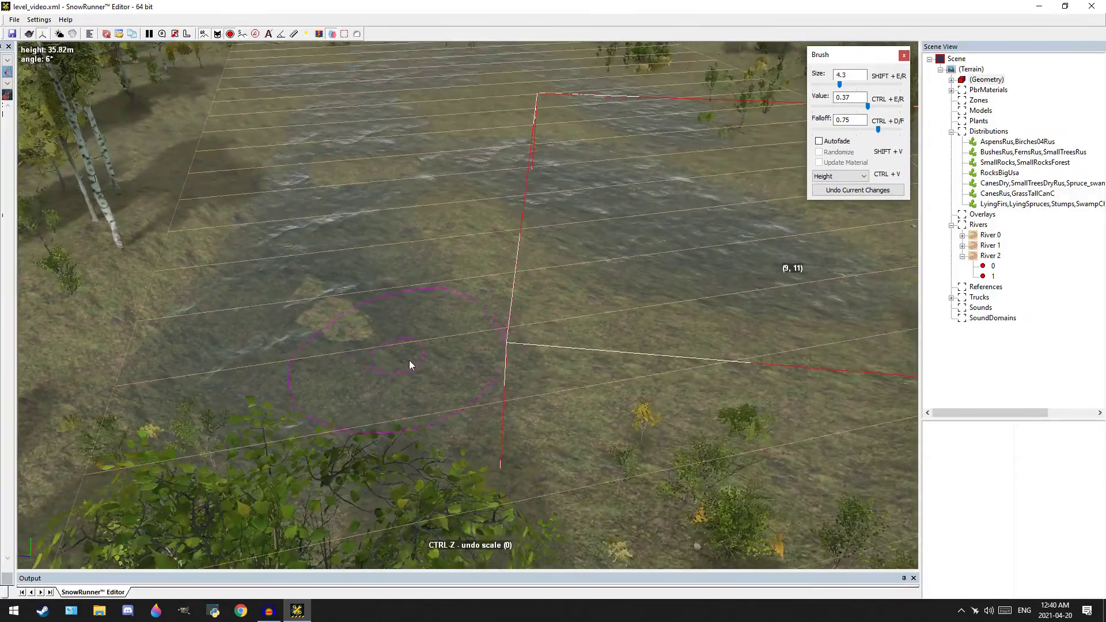
{"action": "middle_click_drag", "start_coordinate": [265, 329], "coordinate": [203, 425]}
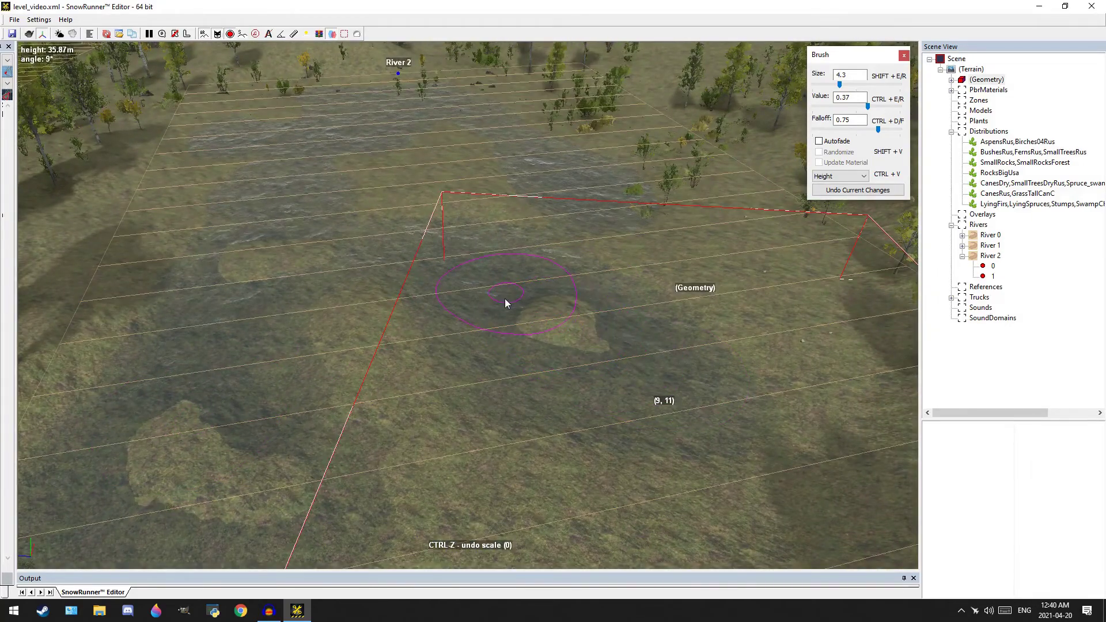
Raise more small mounds in the hollows around block (9, 11) and along the eastern side of River 2
{"action": "mouse_move", "coordinate": [412, 271]}
{"action": "middle_mouse_down"}
{"action": "mouse_move", "coordinate": [624, 395]}
{"action": "mouse_move", "coordinate": [471, 262]}
{"action": "middle_mouse_up"}
{"action": "mouse_move", "coordinate": [469, 350]}
{"action": "middle_mouse_down"}
{"action": "mouse_move", "coordinate": [472, 309]}
{"action": "mouse_move", "coordinate": [489, 328]}
{"action": "mouse_move", "coordinate": [519, 313]}
{"action": "mouse_move", "coordinate": [659, 400]}
{"action": "middle_mouse_up"}
{"action": "middle_click_drag", "start_coordinate": [700, 433], "coordinate": [589, 321]}
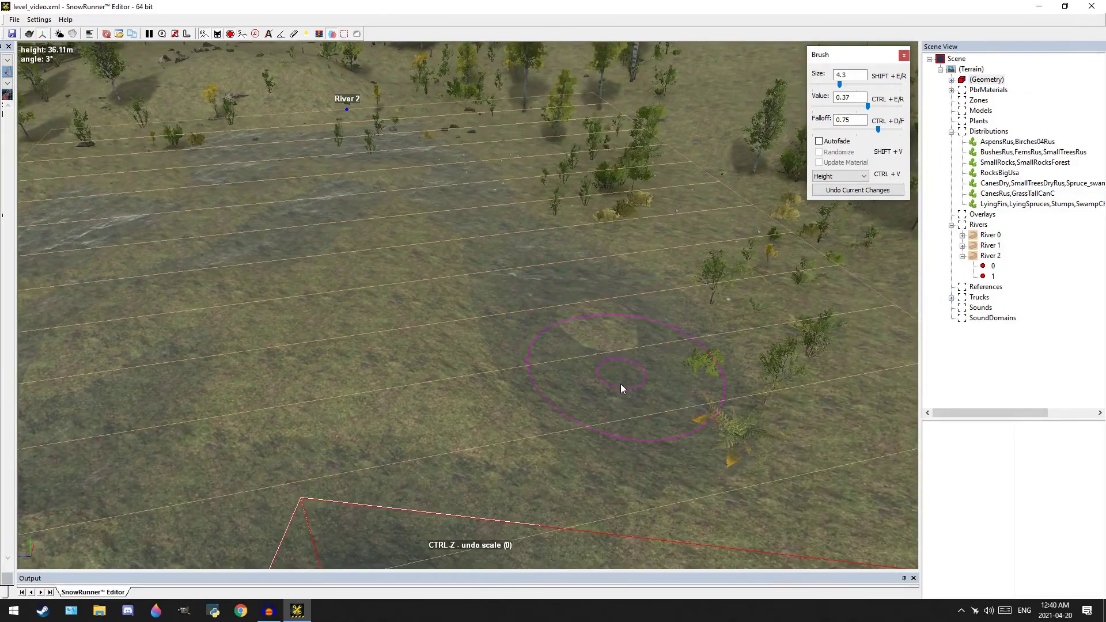
{"action": "mouse_move", "coordinate": [631, 415]}
{"action": "middle_mouse_down"}
{"action": "mouse_move", "coordinate": [619, 311]}
{"action": "mouse_move", "coordinate": [636, 239]}
{"action": "middle_mouse_up"}
Rebuild the terrain blocks to apply the raised mounds and check the swamp's shape
{"action": "left_click", "coordinate": [537, 364]}
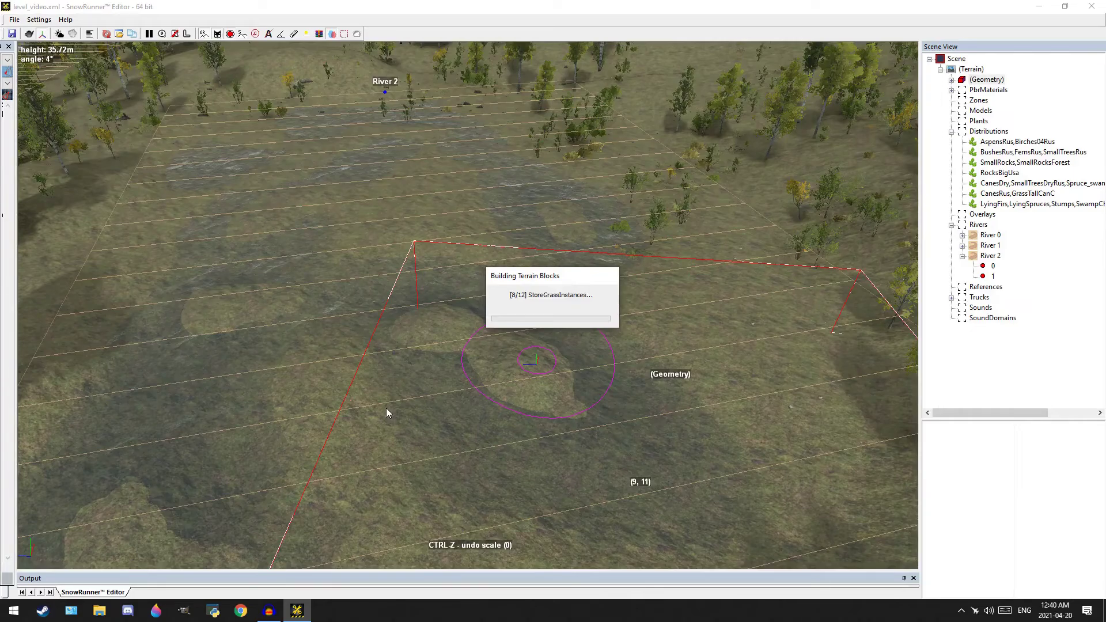
{"action": "scroll", "coordinate": [386, 391], "scroll_direction": "up", "scroll_amount": 5}
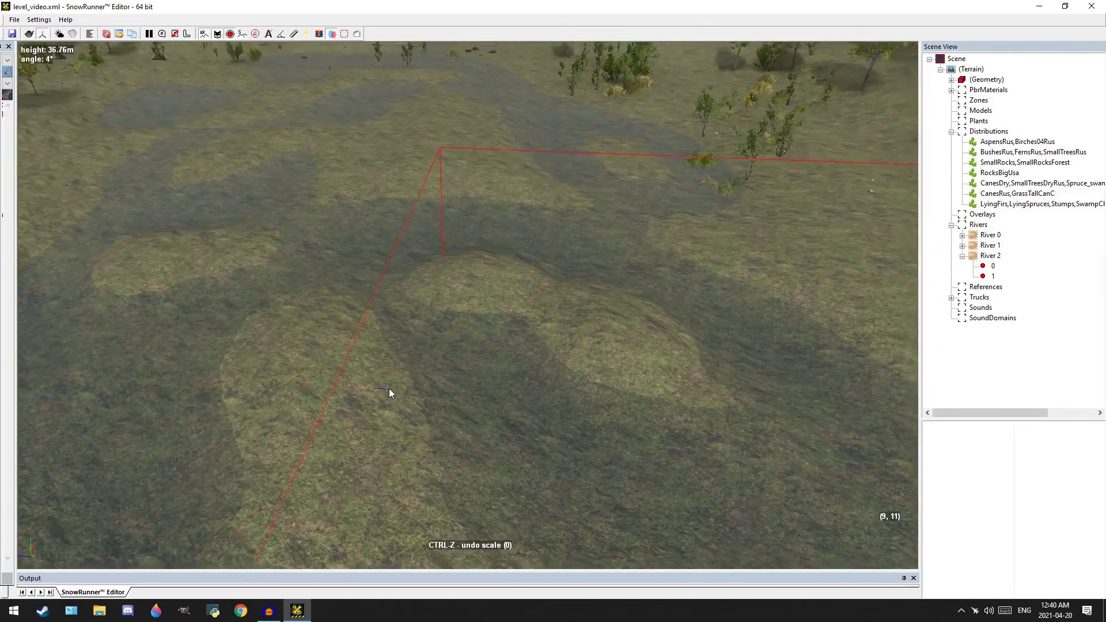
{"action": "scroll", "coordinate": [389, 388], "scroll_direction": "down", "scroll_amount": 5}
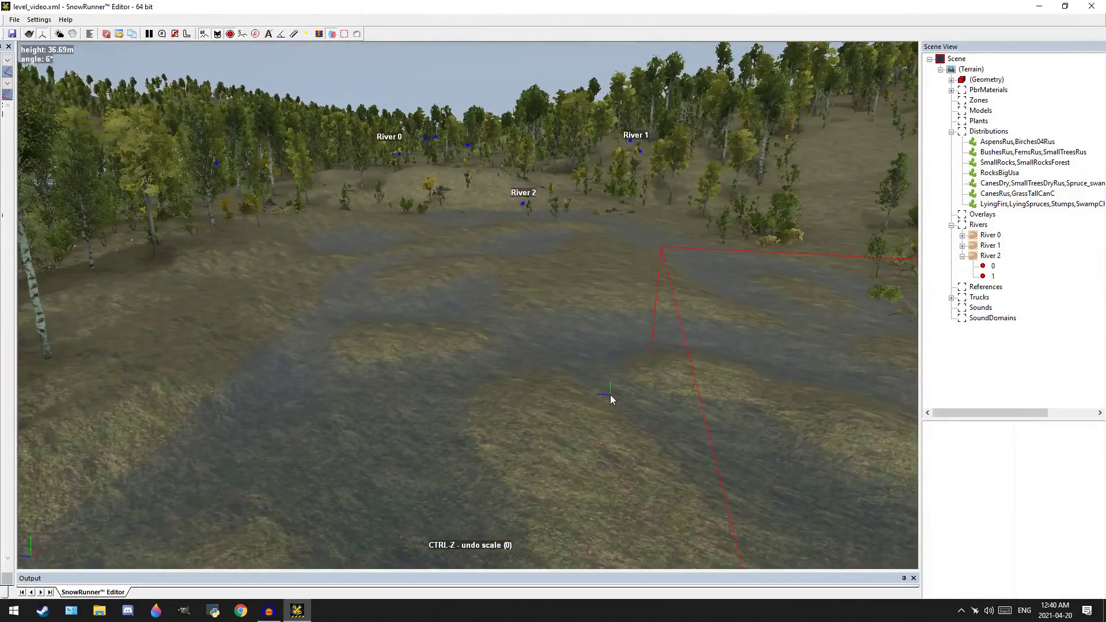
{"action": "scroll", "coordinate": [546, 417], "scroll_direction": "down", "scroll_amount": 3}
{"action": "middle_click_drag", "start_coordinate": [522, 425], "coordinate": [568, 373]}
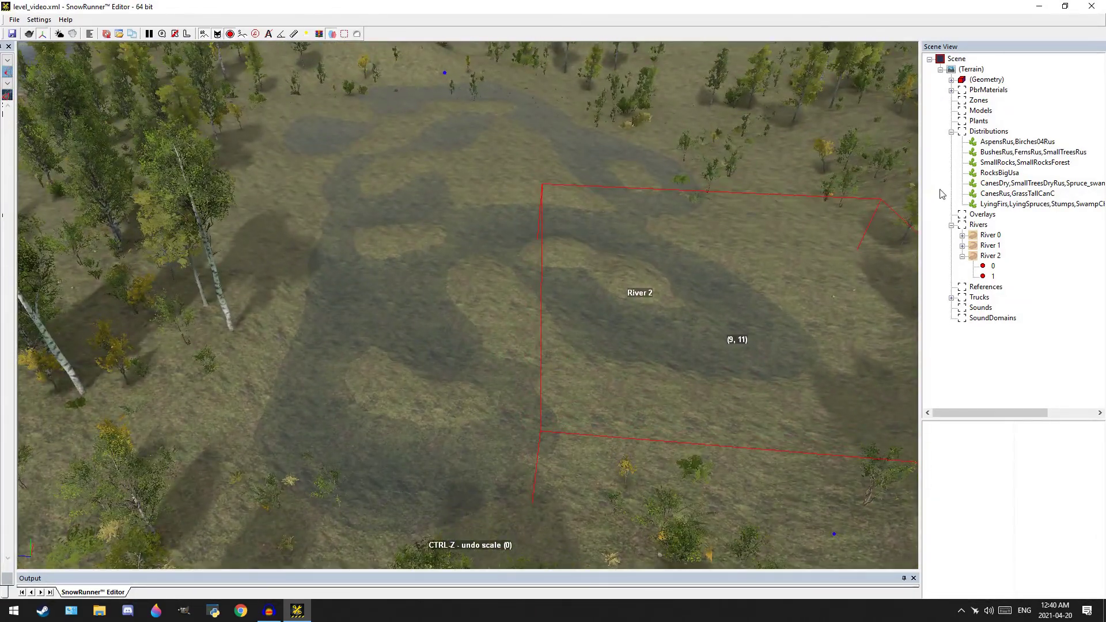
Choose the PBR terrain material's mud_flat layer with brush size 2.5 and value 0.79, and paint the near end of the swamp
{"action": "left_click", "coordinate": [952, 90]}
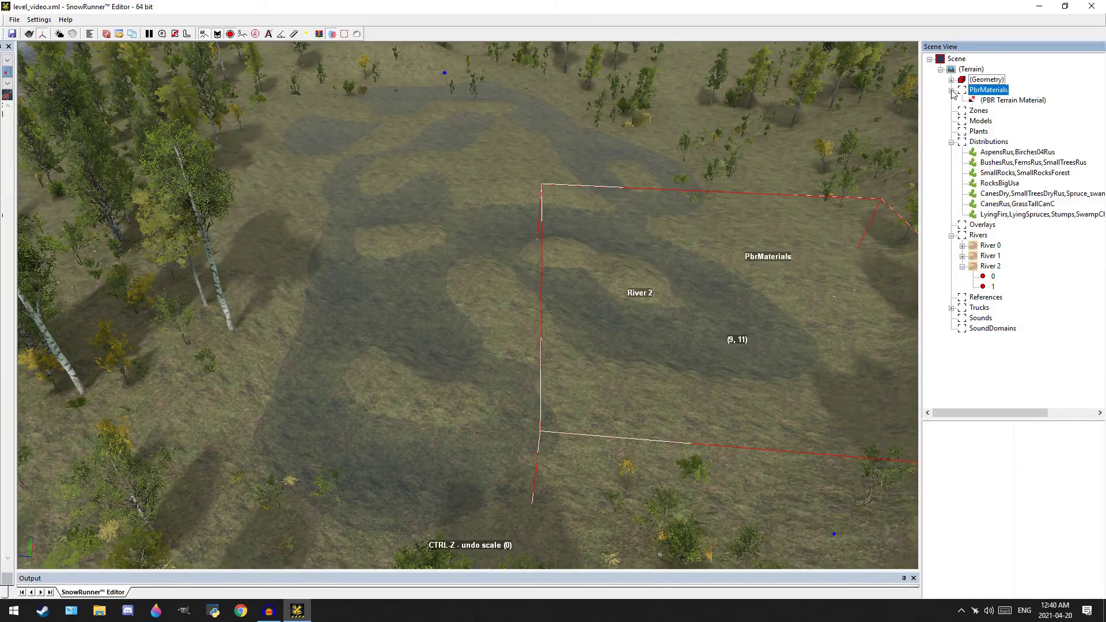
{"action": "left_click", "coordinate": [995, 101]}
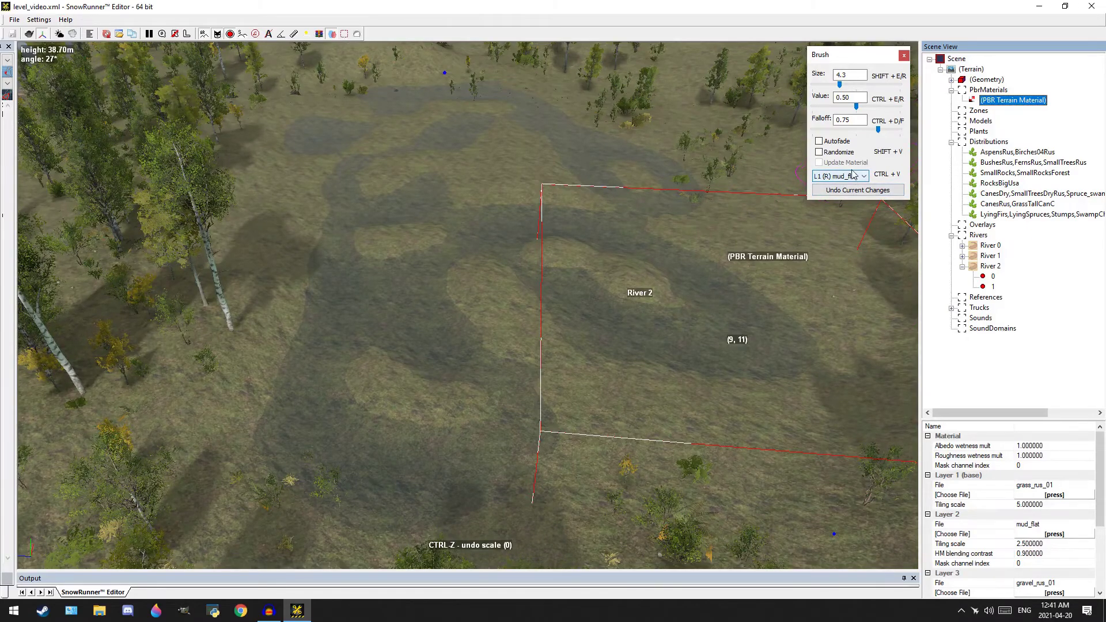
{"action": "left_click_drag", "start_coordinate": [870, 109], "coordinate": [886, 108]}
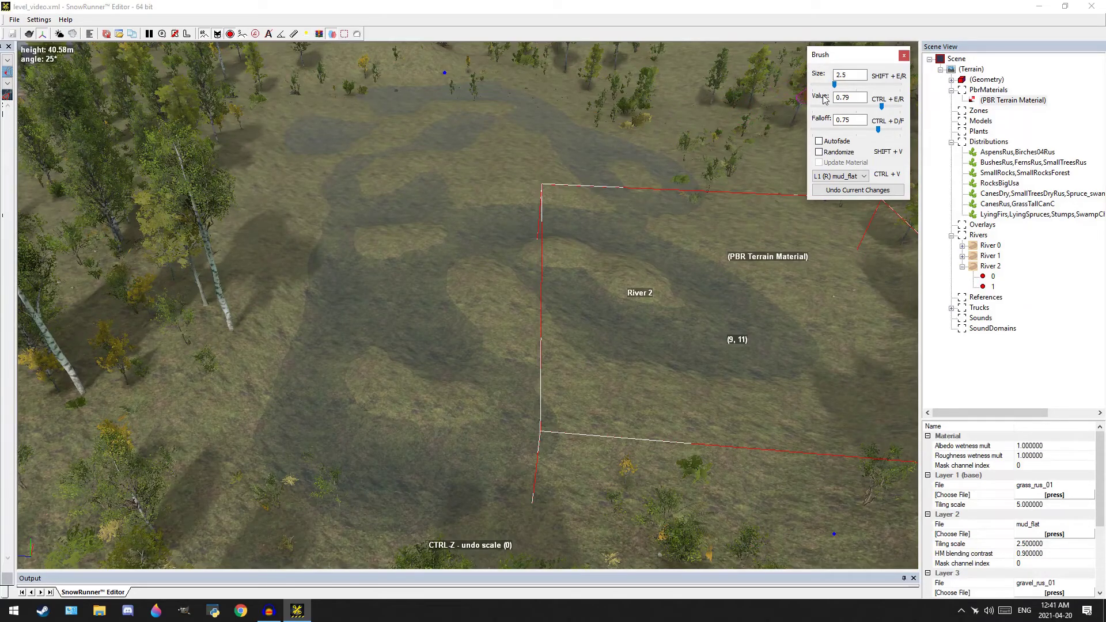
{"action": "scroll", "coordinate": [395, 455], "scroll_direction": "up", "scroll_amount": 4}
{"action": "mouse_move", "coordinate": [454, 433]}
{"action": "left_mouse_down"}
{"action": "mouse_move", "coordinate": [424, 460]}
{"action": "mouse_move", "coordinate": [386, 427]}
{"action": "mouse_move", "coordinate": [349, 366]}
{"action": "left_mouse_up"}
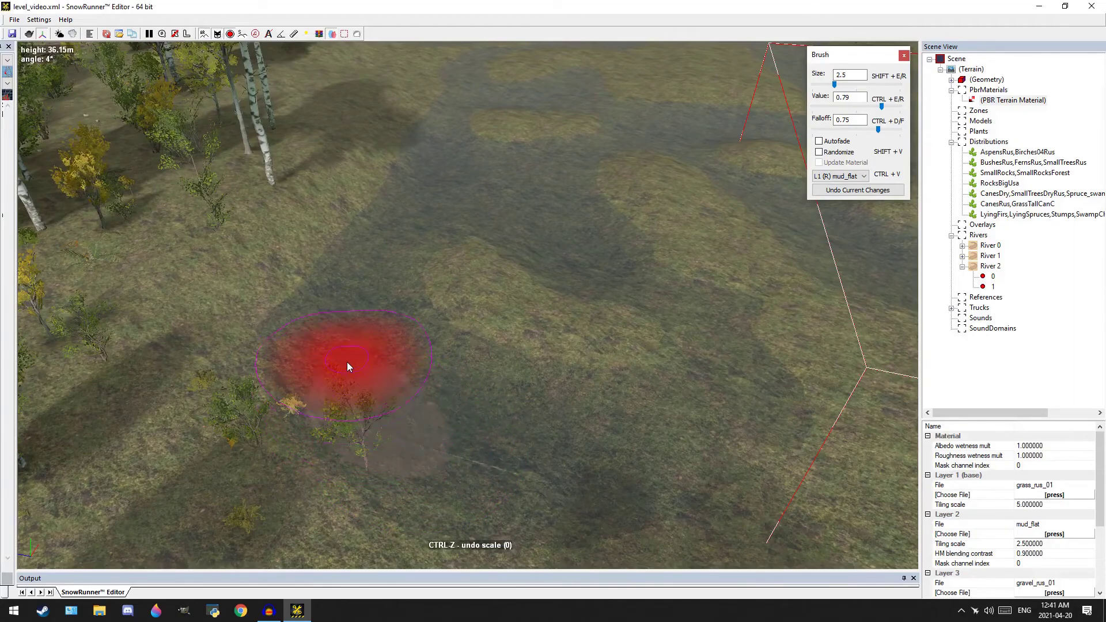
{"action": "left_click_drag", "start_coordinate": [307, 335], "coordinate": [417, 239]}
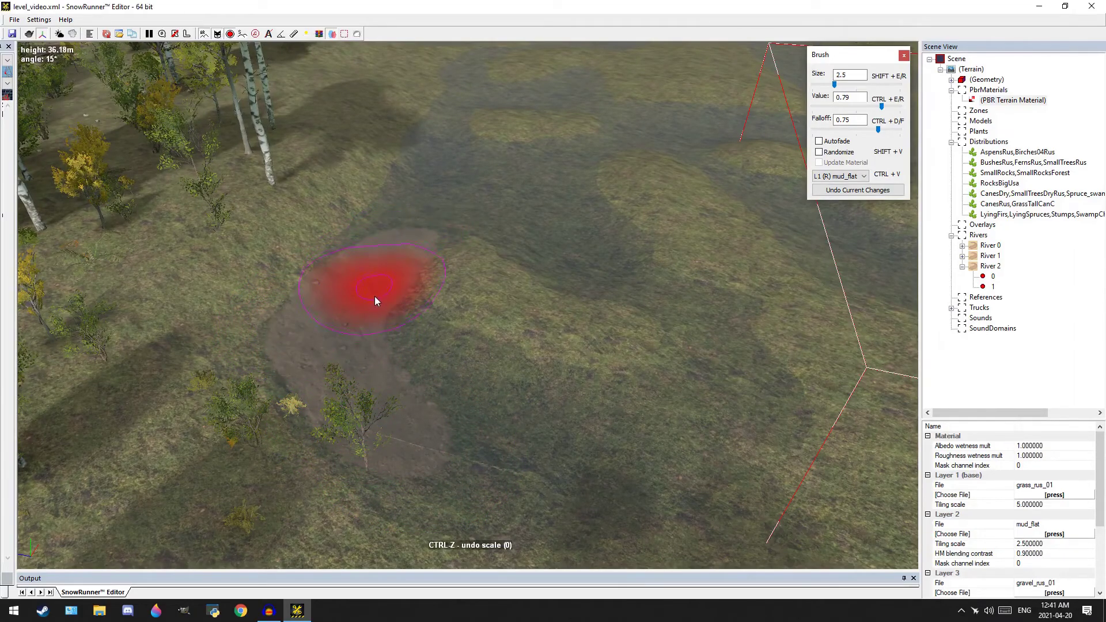
{"action": "left_click_drag", "start_coordinate": [381, 347], "coordinate": [420, 357]}
Paint mud_flat along the connected hollows in the near half of the swamp, leaving the mounds grassy
{"action": "middle_click_drag", "start_coordinate": [551, 433], "coordinate": [426, 403]}
{"action": "mouse_move", "coordinate": [398, 361]}
{"action": "left_mouse_down"}
{"action": "mouse_move", "coordinate": [565, 389]}
{"action": "mouse_move", "coordinate": [644, 374]}
{"action": "mouse_move", "coordinate": [597, 422]}
{"action": "mouse_move", "coordinate": [432, 447]}
{"action": "mouse_move", "coordinate": [333, 513]}
{"action": "mouse_move", "coordinate": [254, 397]}
{"action": "mouse_move", "coordinate": [244, 326]}
{"action": "mouse_move", "coordinate": [248, 395]}
{"action": "mouse_move", "coordinate": [296, 262]}
{"action": "left_mouse_up"}
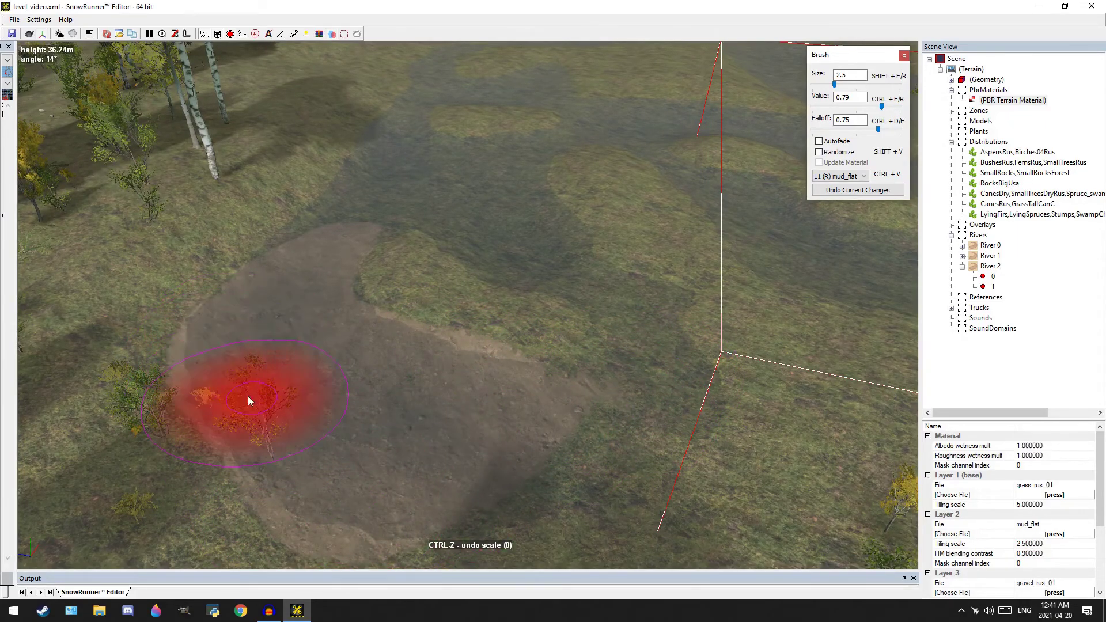
{"action": "middle_click_drag", "start_coordinate": [296, 261], "coordinate": [305, 435]}
{"action": "mouse_move", "coordinate": [305, 435]}
{"action": "left_mouse_down"}
{"action": "mouse_move", "coordinate": [334, 363]}
{"action": "mouse_move", "coordinate": [403, 281]}
{"action": "left_mouse_up"}
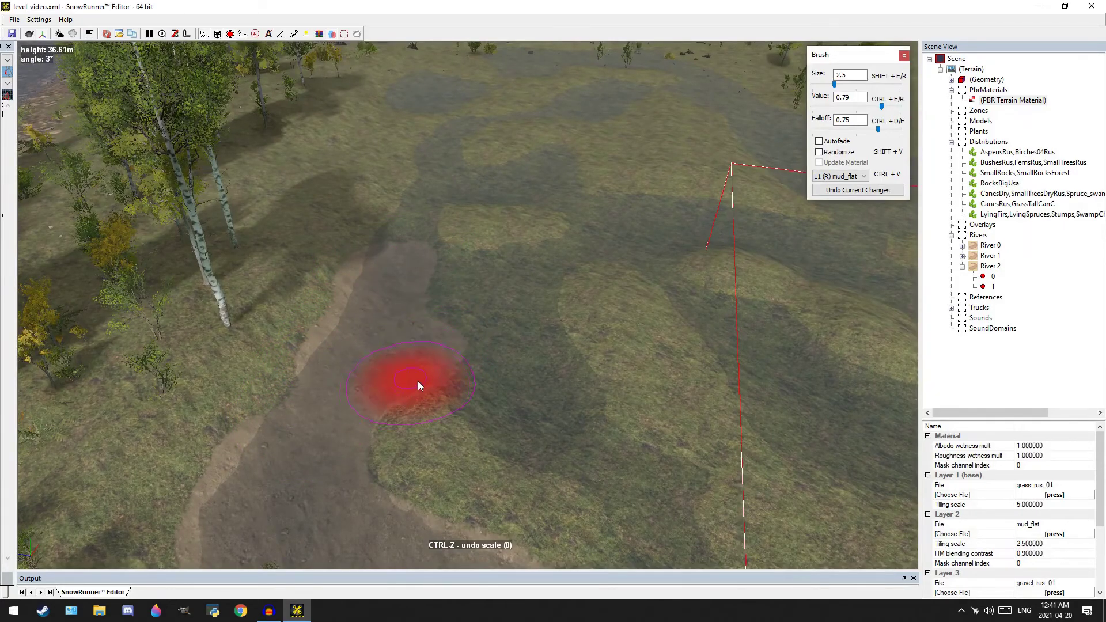
{"action": "mouse_move", "coordinate": [595, 440]}
{"action": "left_mouse_down"}
{"action": "mouse_move", "coordinate": [557, 354]}
{"action": "mouse_move", "coordinate": [524, 311]}
{"action": "left_mouse_up"}
{"action": "middle_click_drag", "start_coordinate": [524, 311], "coordinate": [379, 316]}
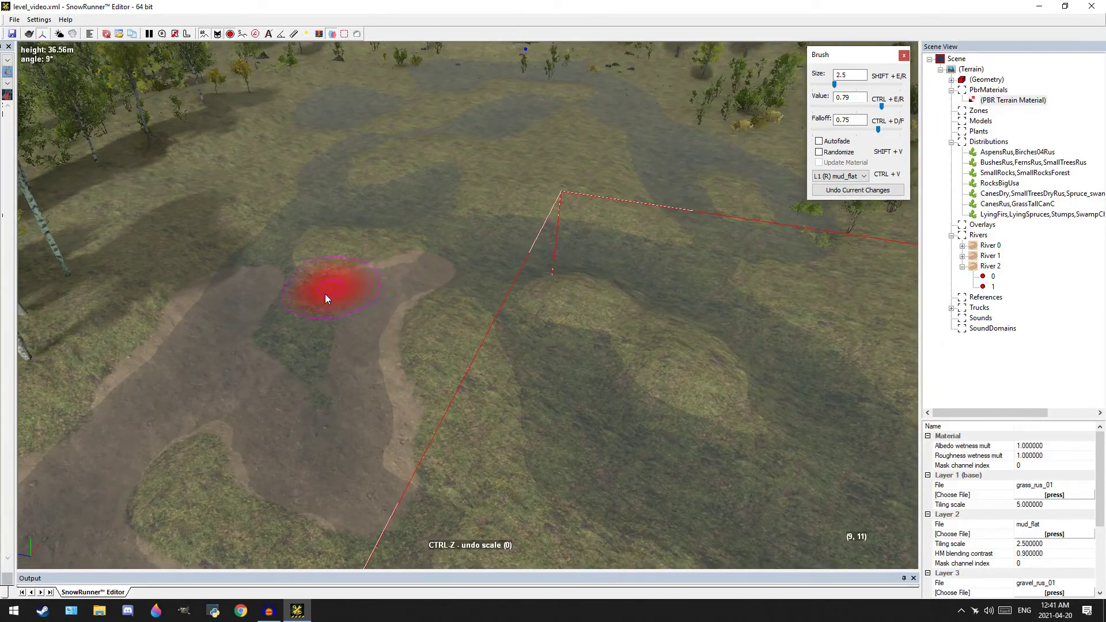
Extend the mud_flat paint up the narrow winding channel beside the birches and around its grassy mound
{"action": "mouse_move", "coordinate": [253, 288]}
{"action": "middle_mouse_down"}
{"action": "mouse_move", "coordinate": [293, 300]}
{"action": "mouse_move", "coordinate": [369, 484]}
{"action": "middle_mouse_up"}
{"action": "left_click_drag", "start_coordinate": [370, 484], "coordinate": [444, 314]}
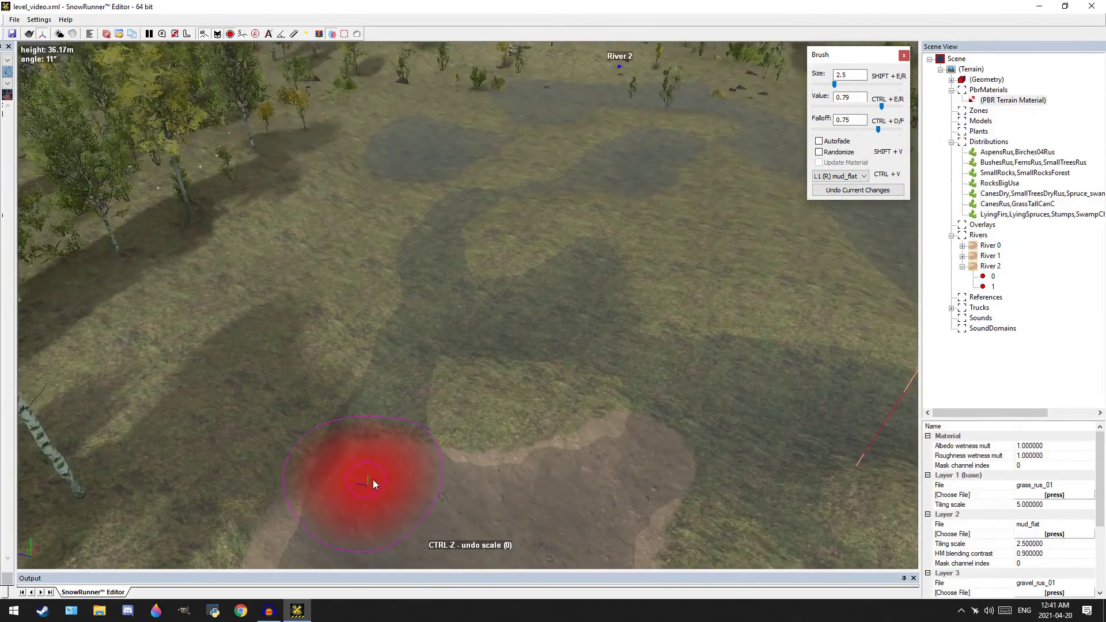
{"action": "mouse_move", "coordinate": [406, 352]}
{"action": "left_mouse_down"}
{"action": "mouse_move", "coordinate": [395, 393]}
{"action": "mouse_move", "coordinate": [433, 302]}
{"action": "left_mouse_up"}
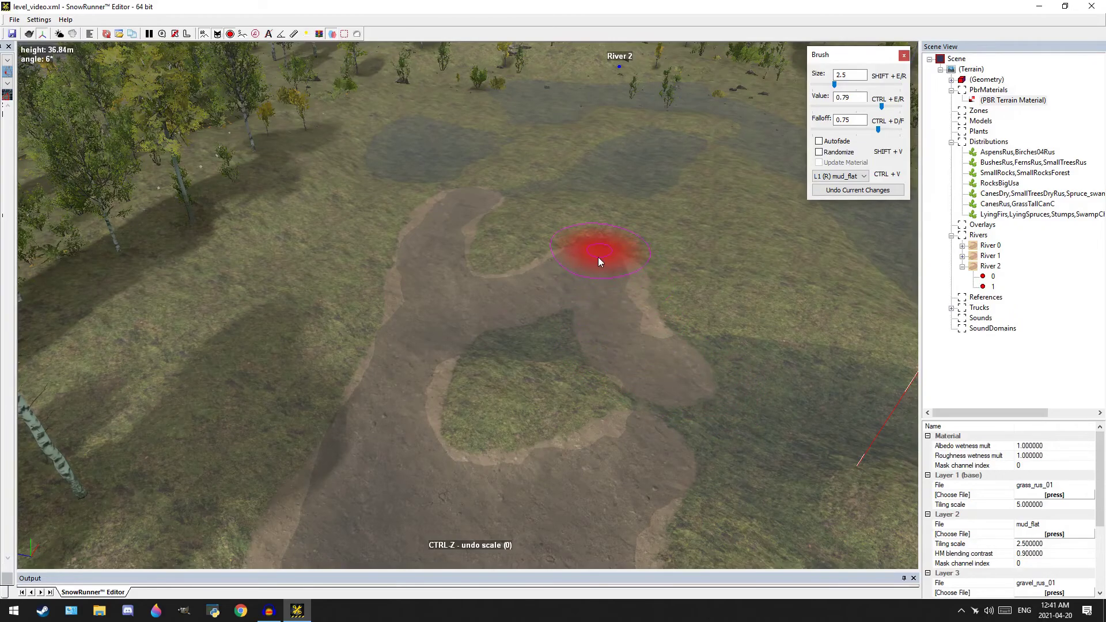
Paint mud_flat across the channel that runs into block (9, 11), following the outer side of its mound
{"action": "middle_click_drag", "start_coordinate": [598, 369], "coordinate": [411, 378]}
{"action": "mouse_move", "coordinate": [509, 415]}
{"action": "left_mouse_down"}
{"action": "mouse_move", "coordinate": [689, 395]}
{"action": "mouse_move", "coordinate": [786, 402]}
{"action": "mouse_move", "coordinate": [527, 340]}
{"action": "mouse_move", "coordinate": [734, 373]}
{"action": "left_mouse_up"}
{"action": "middle_click_drag", "start_coordinate": [734, 373], "coordinate": [450, 357]}
{"action": "mouse_move", "coordinate": [495, 358]}
{"action": "left_mouse_down"}
{"action": "mouse_move", "coordinate": [615, 389]}
{"action": "mouse_move", "coordinate": [547, 450]}
{"action": "left_mouse_up"}
{"action": "mouse_move", "coordinate": [679, 420]}
{"action": "middle_mouse_down"}
{"action": "mouse_move", "coordinate": [567, 326]}
{"action": "mouse_move", "coordinate": [475, 309]}
{"action": "middle_mouse_up"}
{"action": "mouse_move", "coordinate": [515, 416]}
{"action": "left_mouse_down"}
{"action": "mouse_move", "coordinate": [522, 515]}
{"action": "mouse_move", "coordinate": [567, 414]}
{"action": "mouse_move", "coordinate": [469, 361]}
{"action": "left_mouse_up"}
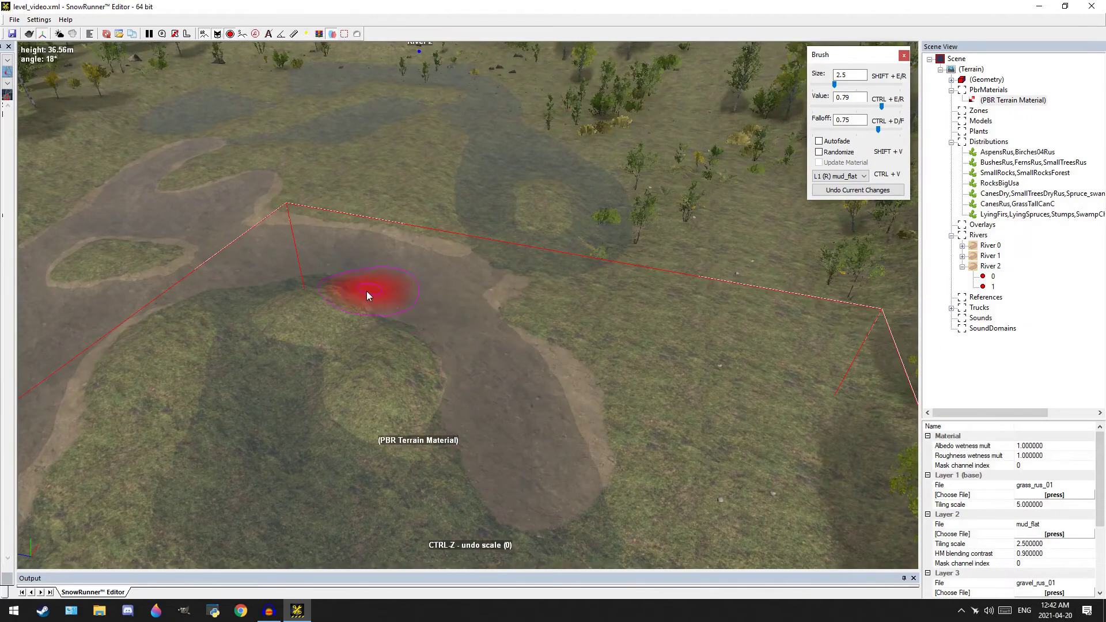
Fill the remaining hollow in block (9, 11) with mud_flat and paint the eastern channel around its small mound
{"action": "middle_click_drag", "start_coordinate": [273, 279], "coordinate": [392, 254]}
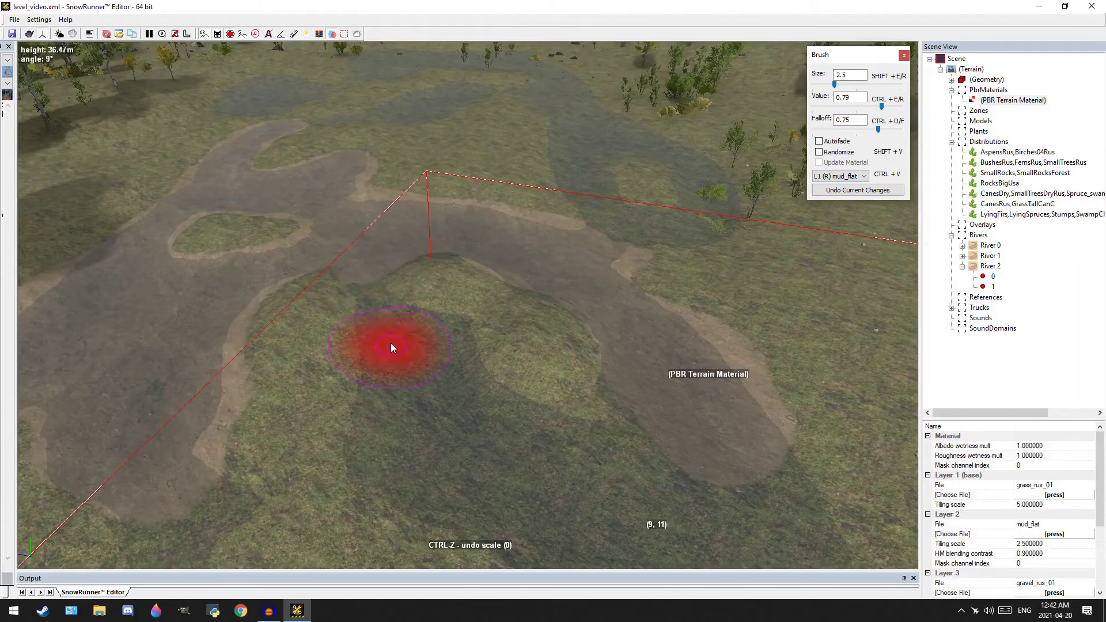
{"action": "left_click_drag", "start_coordinate": [386, 336], "coordinate": [405, 384]}
{"action": "middle_click_drag", "start_coordinate": [406, 385], "coordinate": [378, 305]}
{"action": "mouse_move", "coordinate": [419, 289]}
{"action": "left_mouse_down"}
{"action": "mouse_move", "coordinate": [506, 389]}
{"action": "mouse_move", "coordinate": [664, 388]}
{"action": "mouse_move", "coordinate": [434, 418]}
{"action": "mouse_move", "coordinate": [371, 355]}
{"action": "mouse_move", "coordinate": [447, 459]}
{"action": "mouse_move", "coordinate": [697, 532]}
{"action": "mouse_move", "coordinate": [727, 409]}
{"action": "left_mouse_up"}
{"action": "middle_click_drag", "start_coordinate": [649, 216], "coordinate": [603, 404]}
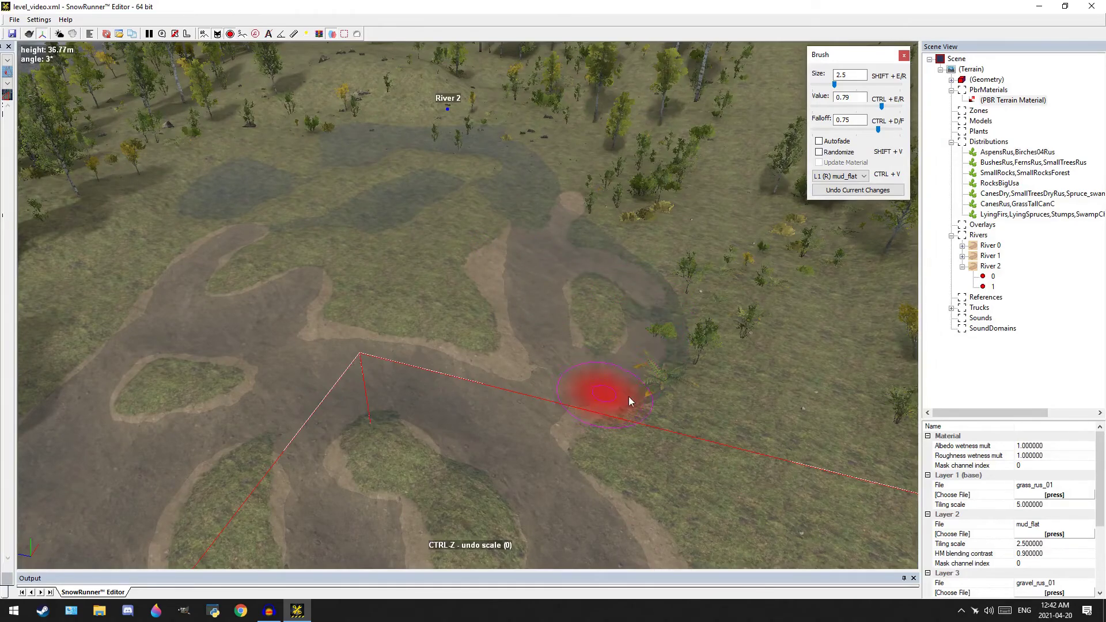
Paint mud_flat along the far eastern channel and across the swamp's far end beside the River 2 marker
{"action": "mouse_move", "coordinate": [589, 261]}
{"action": "middle_mouse_down"}
{"action": "mouse_move", "coordinate": [541, 199]}
{"action": "mouse_move", "coordinate": [569, 350]}
{"action": "middle_mouse_up"}
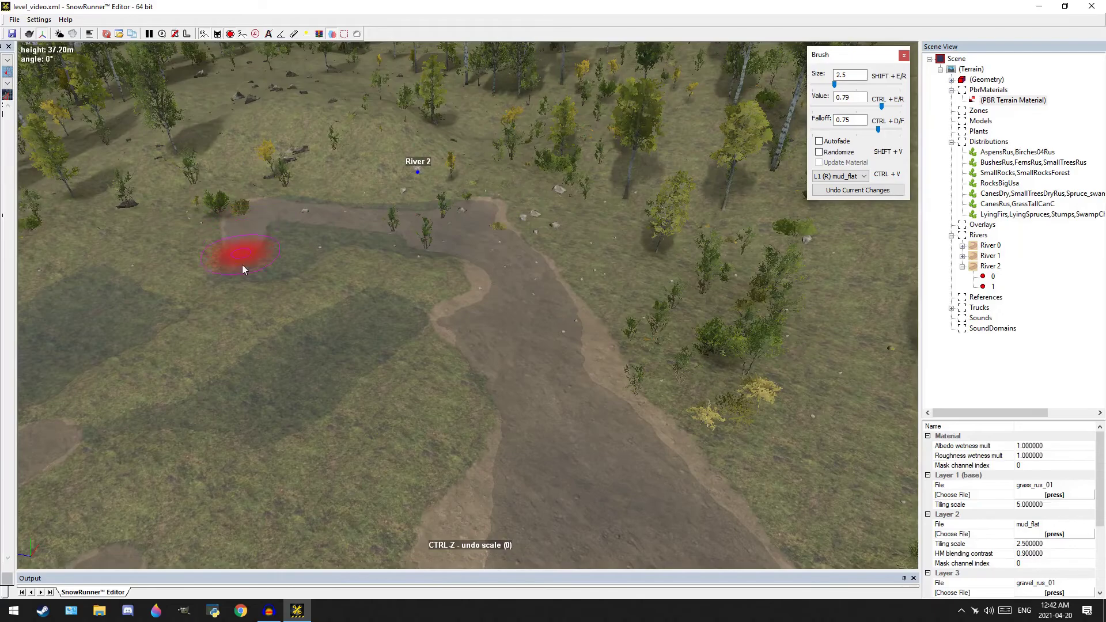
{"action": "mouse_move", "coordinate": [422, 246]}
{"action": "left_mouse_down"}
{"action": "mouse_move", "coordinate": [312, 239]}
{"action": "mouse_move", "coordinate": [330, 219]}
{"action": "left_mouse_up"}
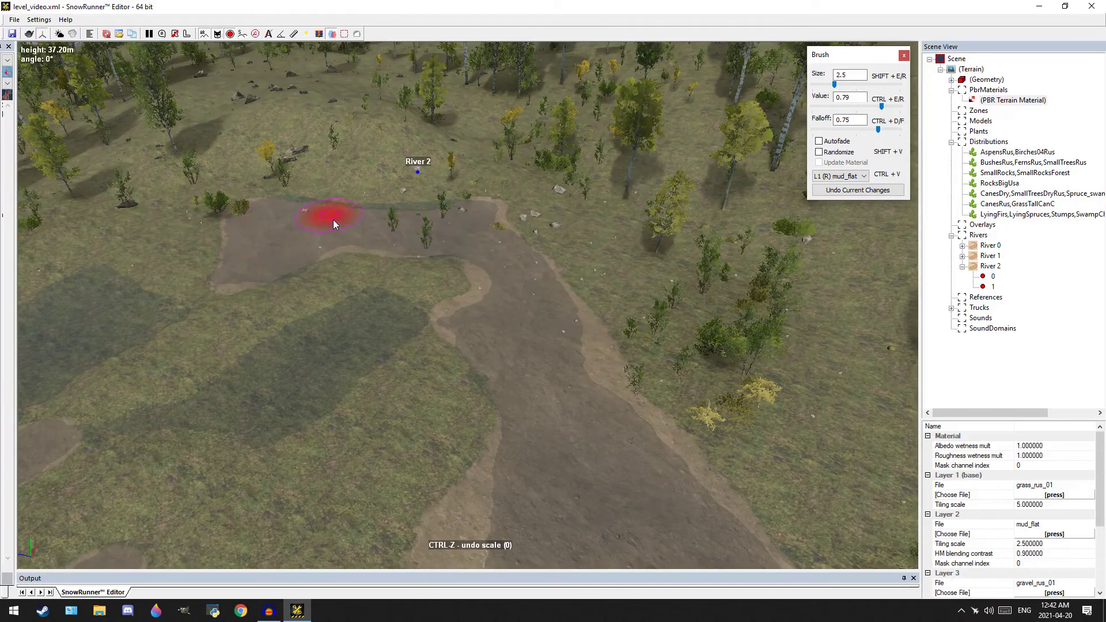
{"action": "left_click_drag", "start_coordinate": [439, 215], "coordinate": [278, 204]}
{"action": "middle_click_drag", "start_coordinate": [264, 254], "coordinate": [514, 197]}
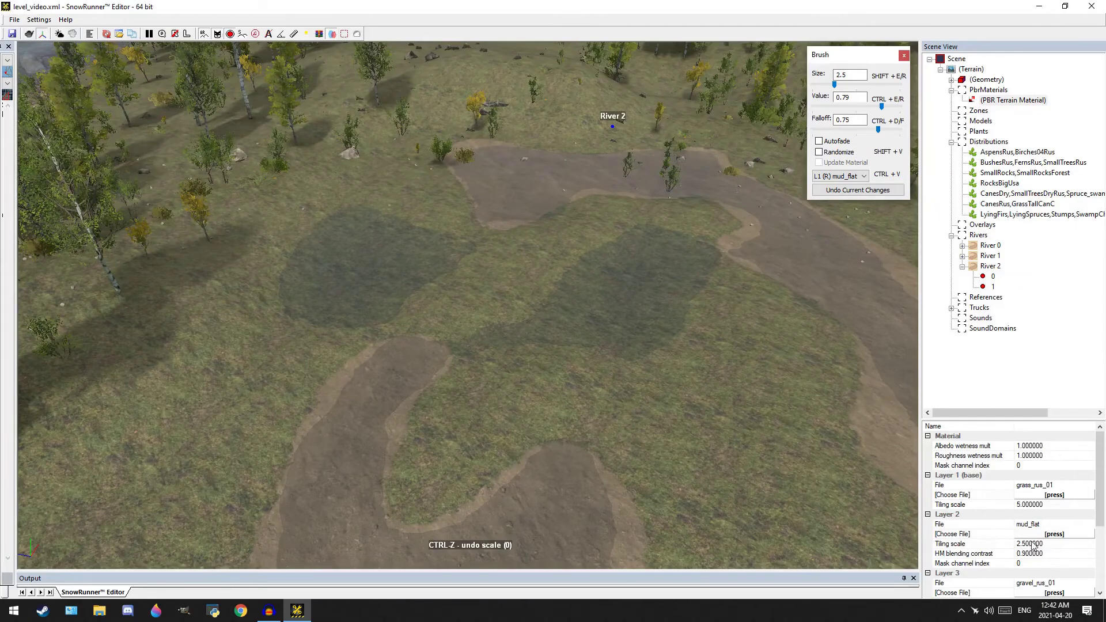
Paint the two unpainted hollows in the far part of the swamp with mud_flat, linking one to the main channel
{"action": "scroll", "coordinate": [555, 420], "scroll_direction": "up", "scroll_amount": 5}
{"action": "mouse_move", "coordinate": [477, 310]}
{"action": "left_mouse_down"}
{"action": "mouse_move", "coordinate": [427, 348]}
{"action": "mouse_move", "coordinate": [300, 385]}
{"action": "mouse_move", "coordinate": [313, 265]}
{"action": "mouse_move", "coordinate": [436, 213]}
{"action": "mouse_move", "coordinate": [507, 278]}
{"action": "mouse_move", "coordinate": [360, 287]}
{"action": "mouse_move", "coordinate": [357, 209]}
{"action": "mouse_move", "coordinate": [298, 233]}
{"action": "mouse_move", "coordinate": [344, 387]}
{"action": "left_mouse_up"}
{"action": "middle_click_drag", "start_coordinate": [604, 337], "coordinate": [331, 345]}
{"action": "mouse_move", "coordinate": [268, 462]}
{"action": "left_mouse_down"}
{"action": "mouse_move", "coordinate": [538, 385]}
{"action": "mouse_move", "coordinate": [706, 375]}
{"action": "mouse_move", "coordinate": [776, 248]}
{"action": "mouse_move", "coordinate": [648, 274]}
{"action": "mouse_move", "coordinate": [570, 313]}
{"action": "mouse_move", "coordinate": [698, 233]}
{"action": "mouse_move", "coordinate": [718, 424]}
{"action": "mouse_move", "coordinate": [567, 467]}
{"action": "left_mouse_up"}
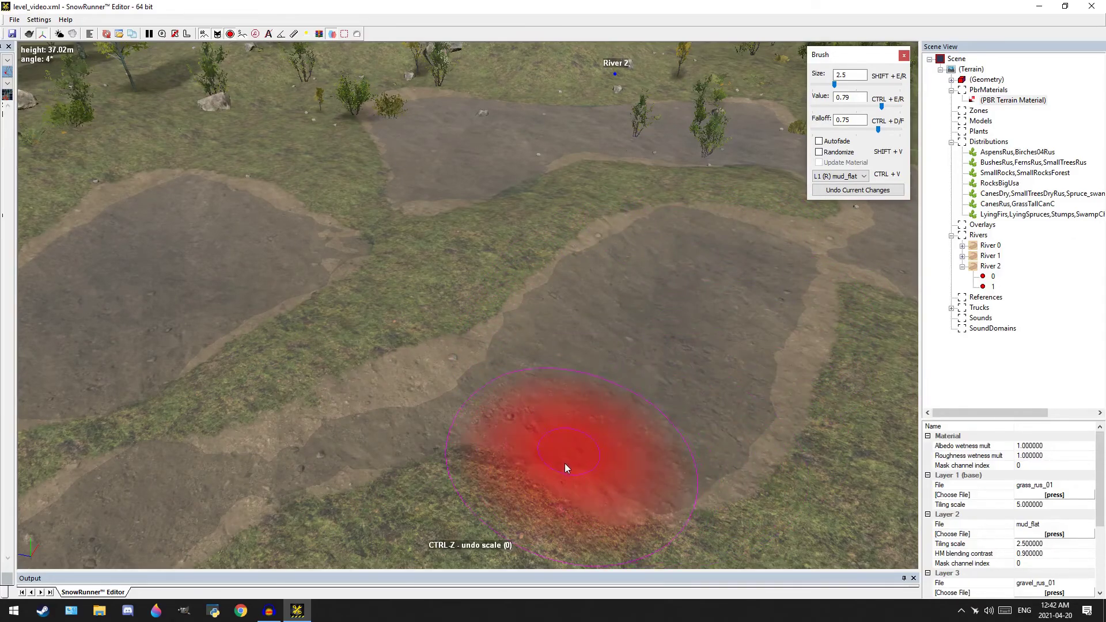
Touch up the mud_flat paint on the near channels of the swamp and end the material painting
{"action": "scroll", "coordinate": [543, 440], "scroll_direction": "down", "scroll_amount": 3}
{"action": "middle_click_drag", "start_coordinate": [543, 439], "coordinate": [439, 253]}
{"action": "scroll", "coordinate": [557, 390], "scroll_direction": "down", "scroll_amount": 2}
{"action": "middle_click_drag", "start_coordinate": [558, 390], "coordinate": [529, 224]}
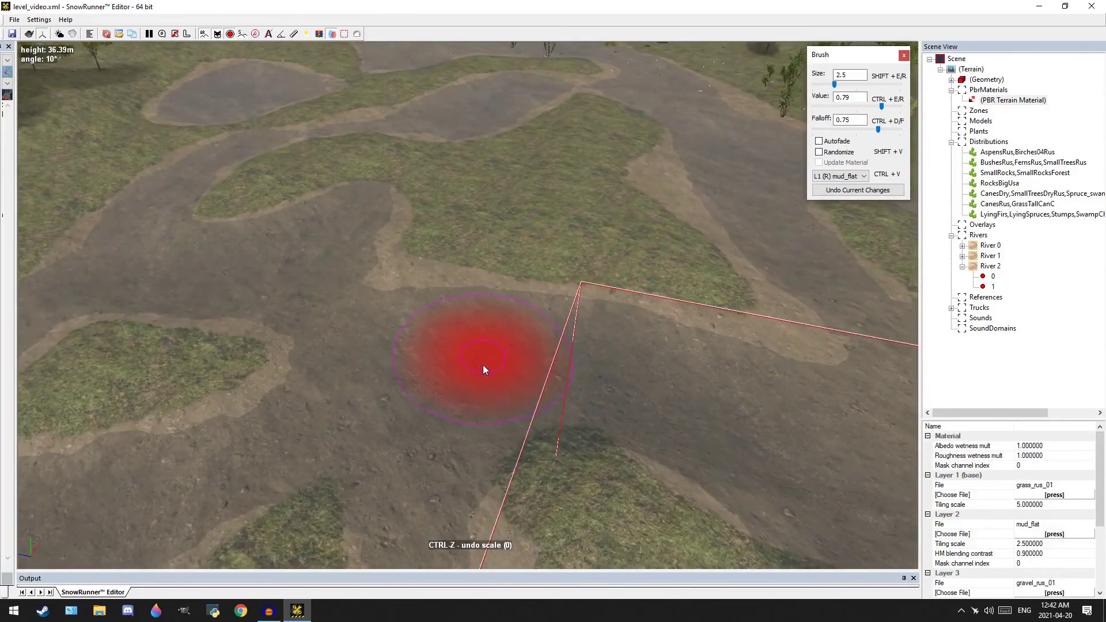
{"action": "middle_click_drag", "start_coordinate": [482, 365], "coordinate": [521, 355], "text": "alt"}
{"action": "scroll", "coordinate": [520, 354], "scroll_direction": "down", "scroll_amount": 3}
{"action": "mouse_move", "coordinate": [565, 430]}
{"action": "middle_mouse_down"}
{"action": "mouse_move", "coordinate": [362, 341]}
{"action": "mouse_move", "coordinate": [505, 340]}
{"action": "mouse_move", "coordinate": [544, 248]}
{"action": "middle_mouse_up"}
{"action": "scroll", "coordinate": [505, 341], "scroll_direction": "down", "scroll_amount": 3}
{"action": "scroll", "coordinate": [479, 282], "scroll_direction": "up", "scroll_amount": 3}
{"action": "mouse_move", "coordinate": [438, 330]}
{"action": "left_mouse_down"}
{"action": "mouse_move", "coordinate": [494, 369]}
{"action": "mouse_move", "coordinate": [472, 254]}
{"action": "mouse_move", "coordinate": [504, 285]}
{"action": "mouse_move", "coordinate": [419, 350]}
{"action": "mouse_move", "coordinate": [214, 460]}
{"action": "mouse_move", "coordinate": [367, 345]}
{"action": "left_mouse_up"}
{"action": "mouse_move", "coordinate": [367, 345]}
{"action": "middle_mouse_down", "text": "alt"}
{"action": "mouse_move", "coordinate": [478, 372]}
{"action": "mouse_move", "coordinate": [460, 299]}
{"action": "mouse_move", "coordinate": [480, 344]}
{"action": "middle_mouse_up", "text": "alt"}
{"action": "scroll", "coordinate": [481, 343], "scroll_direction": "down", "scroll_amount": 3}
{"action": "scroll", "coordinate": [481, 344], "scroll_direction": "down", "scroll_amount": 2}
{"action": "key", "text": "Escape"}
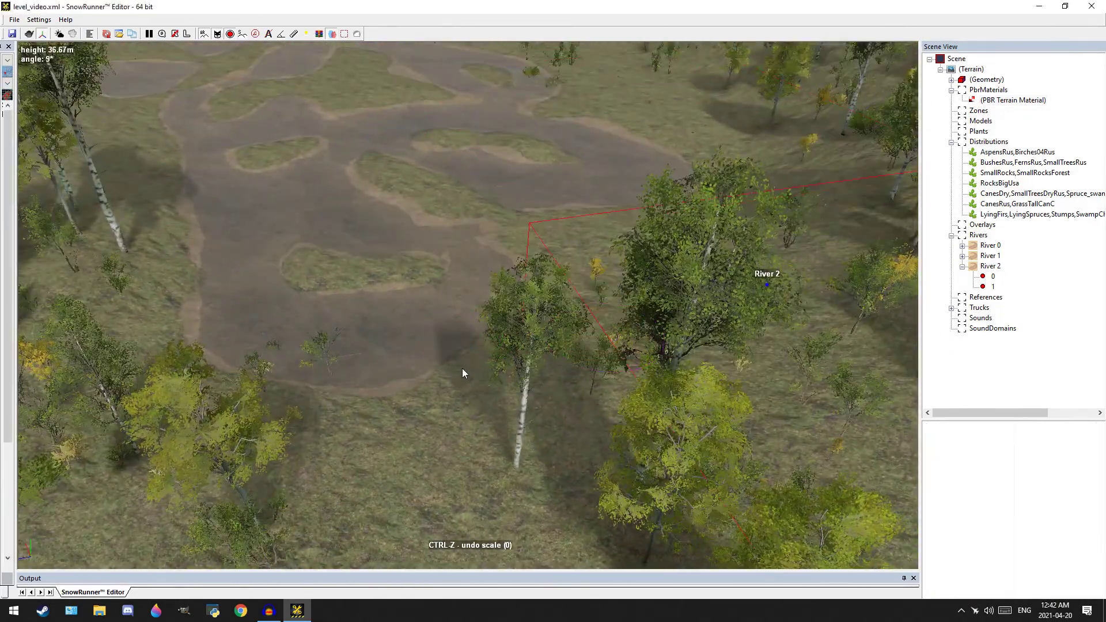
Paint mud into the swamp's river water with a WaterMud brush of size 7.0, value 1.00 and falloff 0.00, covering all channels
{"action": "scroll", "coordinate": [392, 237], "scroll_direction": "up", "scroll_amount": 5}
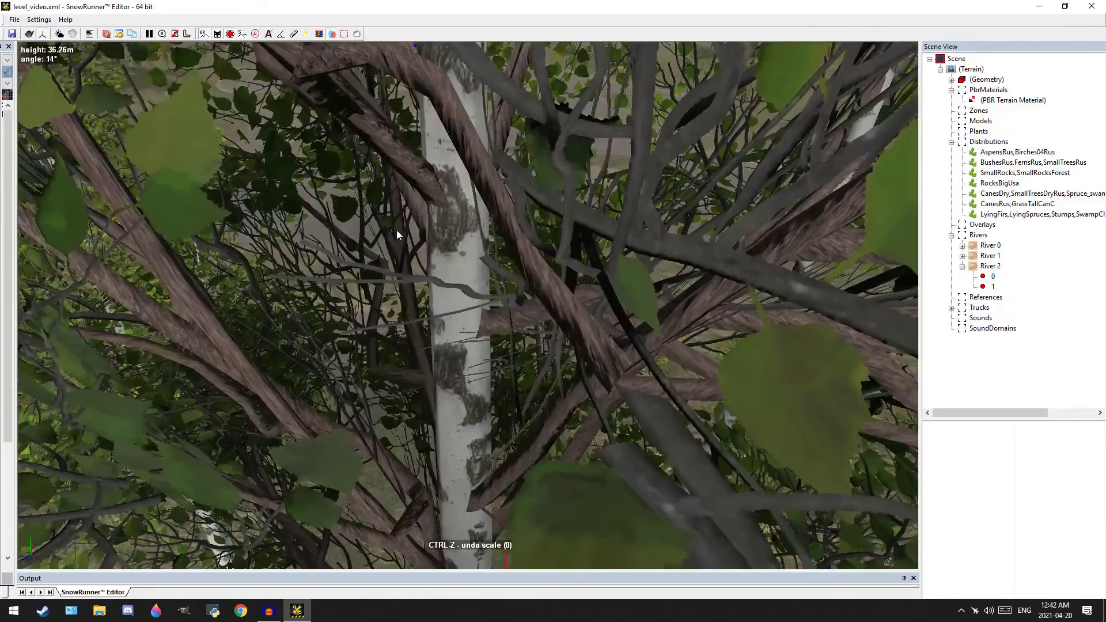
{"action": "scroll", "coordinate": [396, 234], "scroll_direction": "down", "scroll_amount": 6}
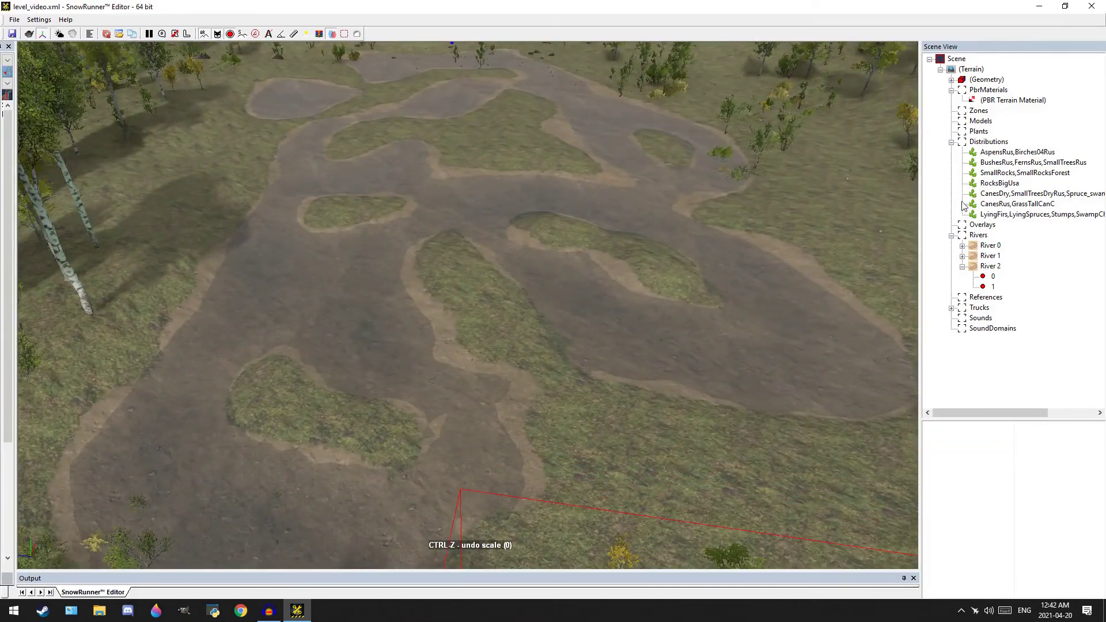
{"action": "left_click", "coordinate": [951, 81]}
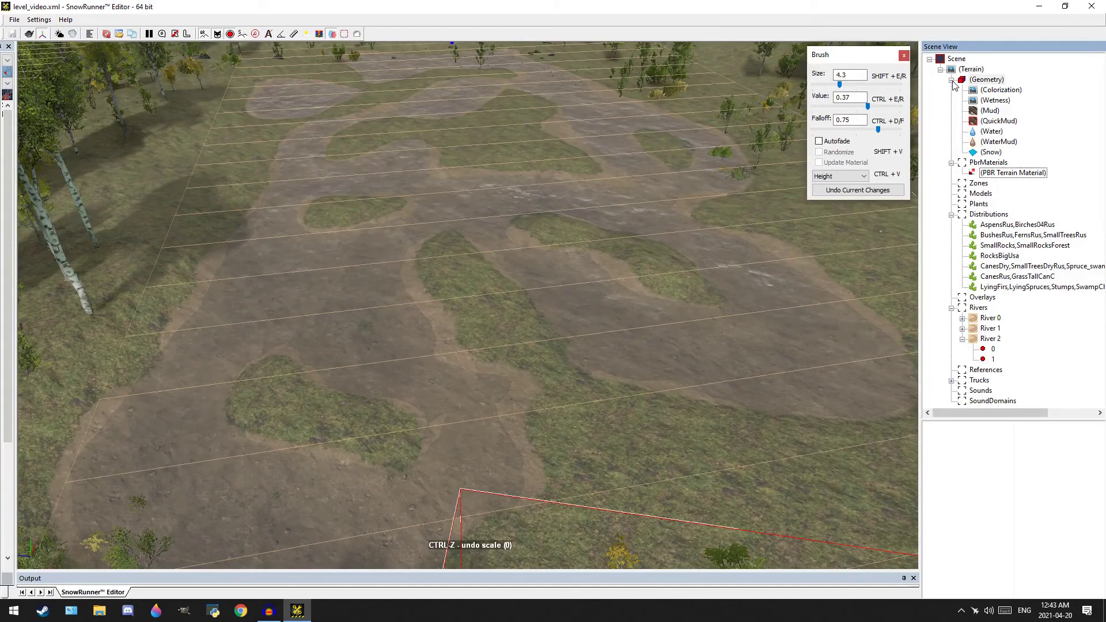
{"action": "left_click", "coordinate": [998, 142]}
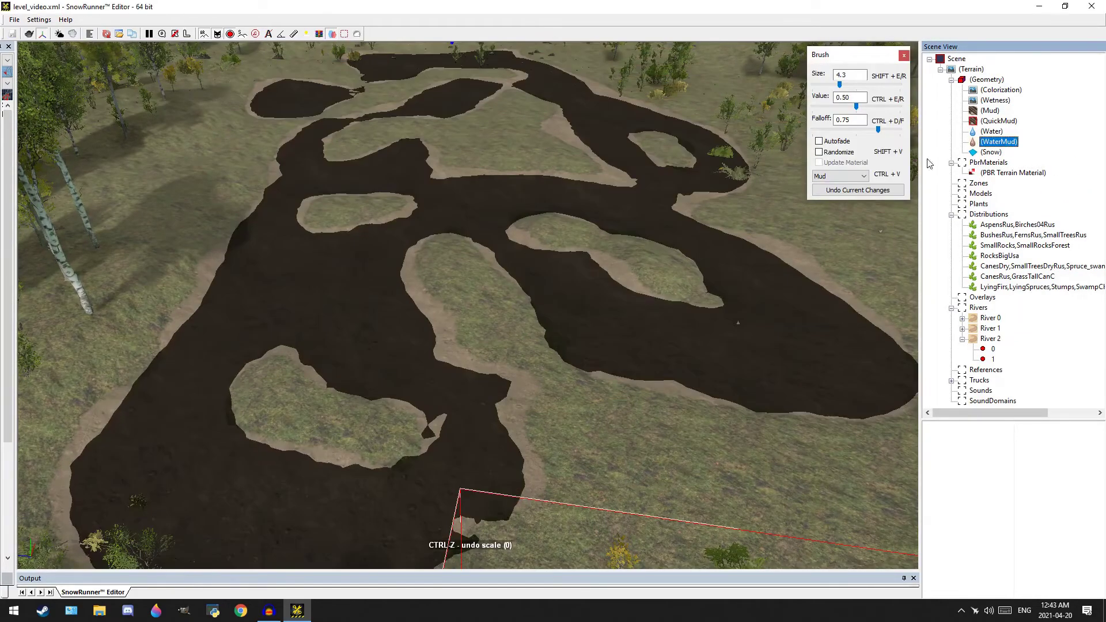
{"action": "left_click_drag", "start_coordinate": [856, 107], "coordinate": [902, 107]}
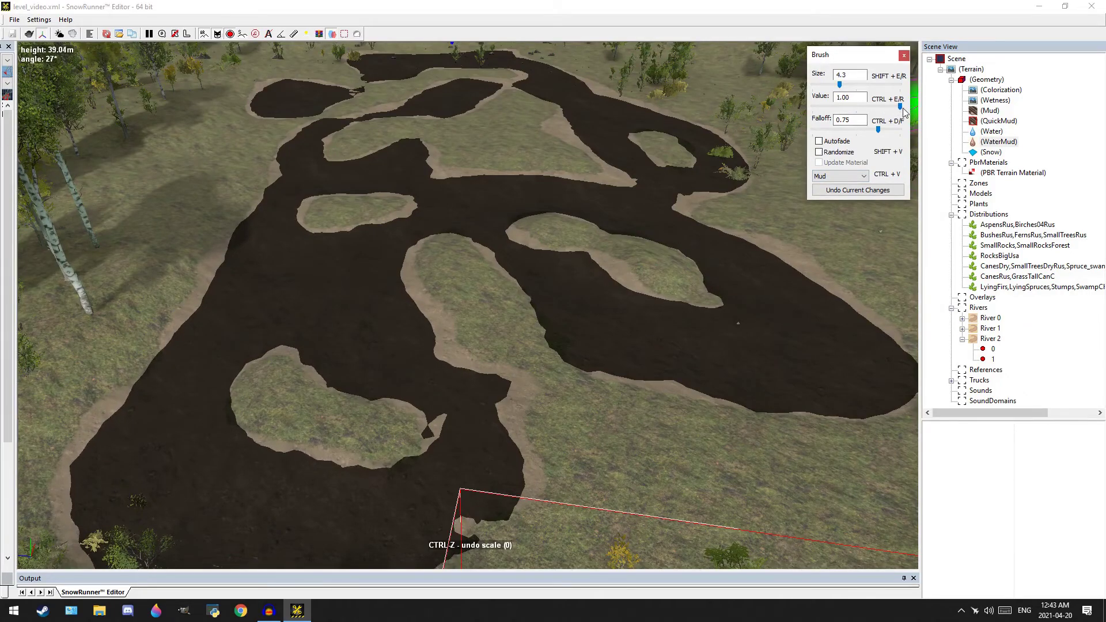
{"action": "left_click_drag", "start_coordinate": [844, 129], "coordinate": [812, 129]}
{"action": "left_click_drag", "start_coordinate": [843, 86], "coordinate": [845, 86]}
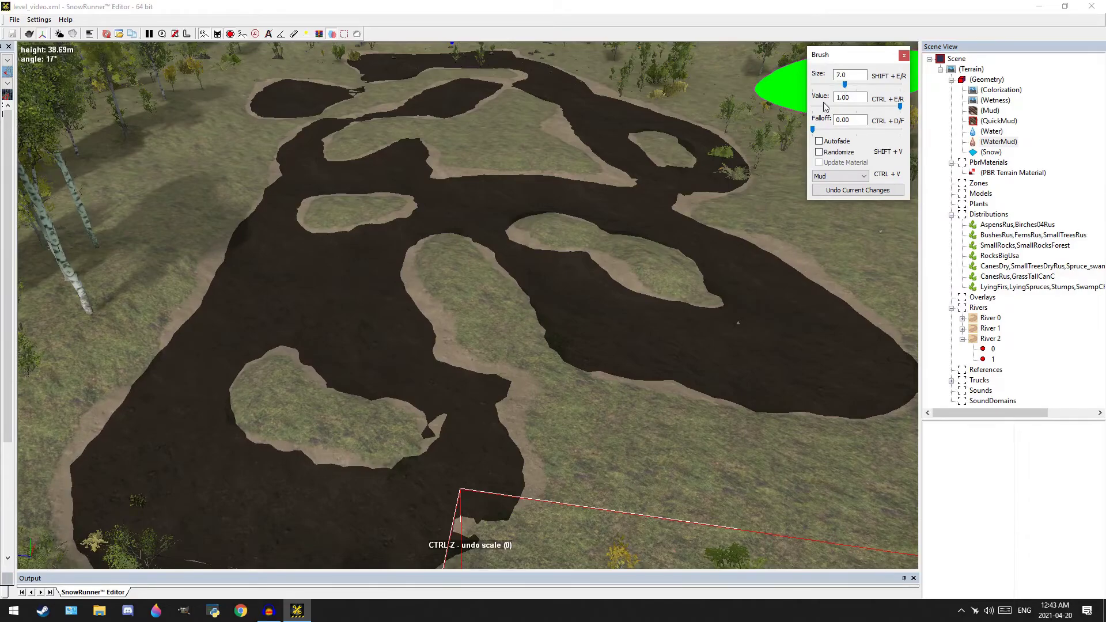
{"action": "mouse_move", "coordinate": [772, 362]}
{"action": "left_mouse_down"}
{"action": "mouse_move", "coordinate": [643, 276]}
{"action": "mouse_move", "coordinate": [704, 156]}
{"action": "mouse_move", "coordinate": [644, 109]}
{"action": "mouse_move", "coordinate": [508, 116]}
{"action": "mouse_move", "coordinate": [507, 130]}
{"action": "mouse_move", "coordinate": [494, 69]}
{"action": "mouse_move", "coordinate": [467, 50]}
{"action": "mouse_move", "coordinate": [298, 107]}
{"action": "mouse_move", "coordinate": [303, 156]}
{"action": "mouse_move", "coordinate": [464, 210]}
{"action": "mouse_move", "coordinate": [565, 143]}
{"action": "mouse_move", "coordinate": [443, 60]}
{"action": "mouse_move", "coordinate": [148, 430]}
{"action": "mouse_move", "coordinate": [492, 460]}
{"action": "mouse_move", "coordinate": [279, 373]}
{"action": "mouse_move", "coordinate": [297, 119]}
{"action": "left_mouse_up"}
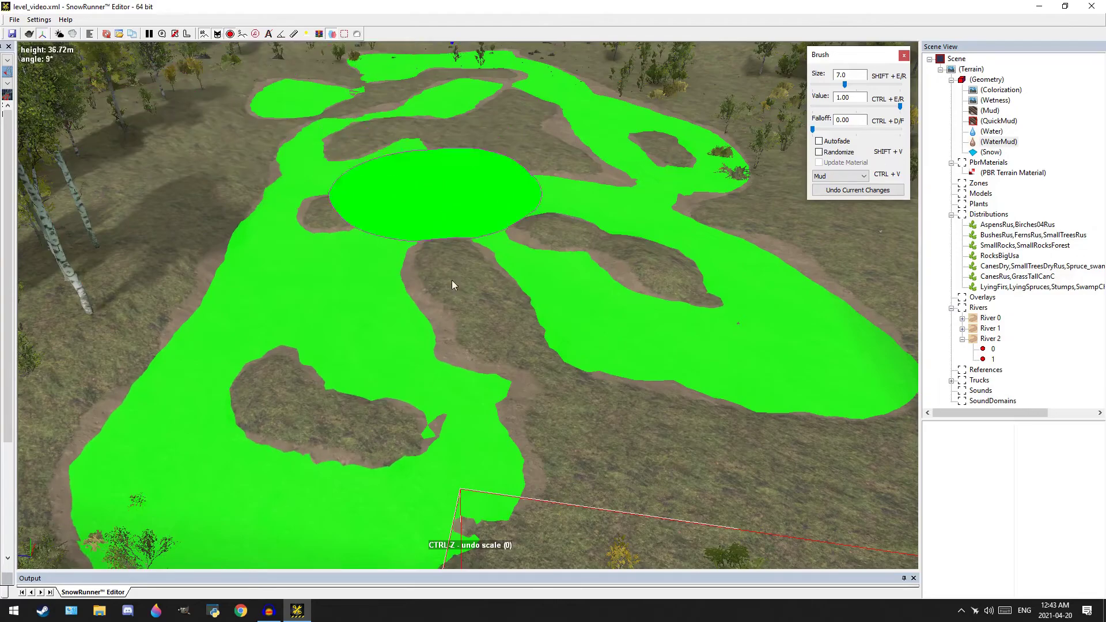
{"action": "scroll", "coordinate": [437, 298], "scroll_direction": "down", "scroll_amount": 4}
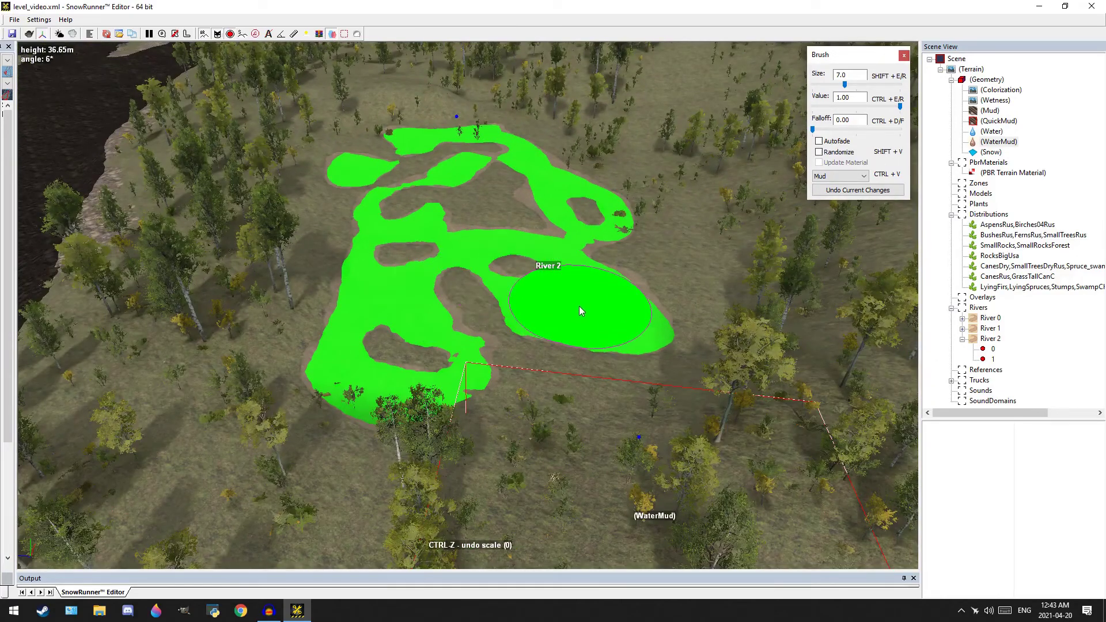
{"action": "key", "text": "Escape"}
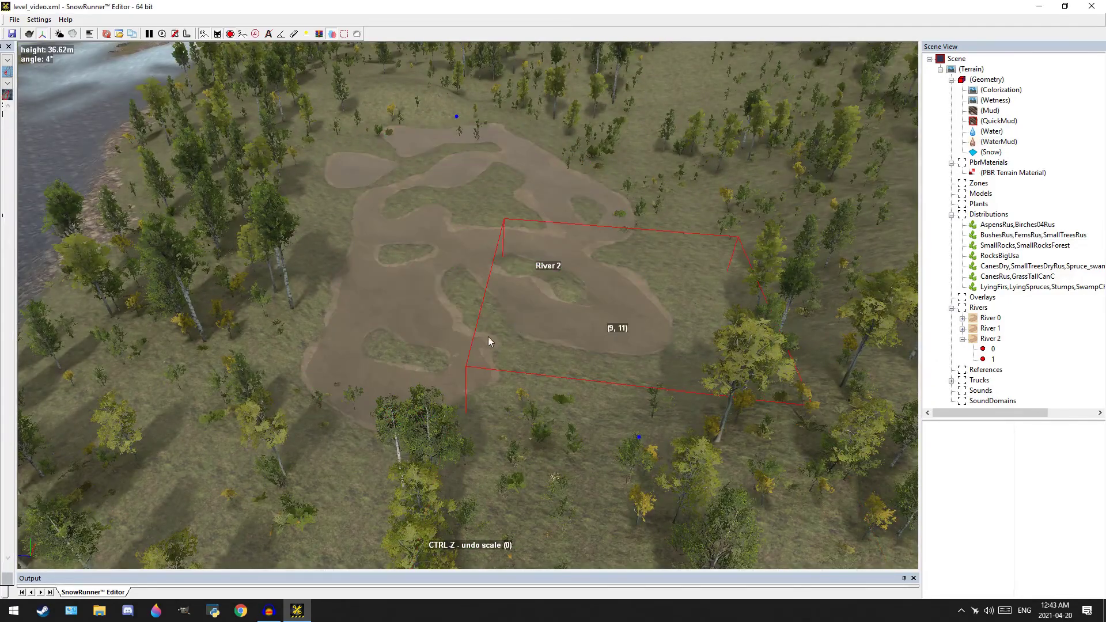
Examine the painted water surface up close and along the swamp's channels and mounds
{"action": "scroll", "coordinate": [493, 341], "scroll_direction": "up", "scroll_amount": 5}
{"action": "mouse_move", "coordinate": [458, 295]}
{"action": "middle_mouse_down"}
{"action": "mouse_move", "coordinate": [473, 278]}
{"action": "mouse_move", "coordinate": [465, 292]}
{"action": "middle_mouse_up"}
{"action": "scroll", "coordinate": [585, 279], "scroll_direction": "up", "scroll_amount": 2}
{"action": "middle_click_drag", "start_coordinate": [585, 277], "coordinate": [557, 243]}
{"action": "scroll", "coordinate": [593, 251], "scroll_direction": "down", "scroll_amount": 4}
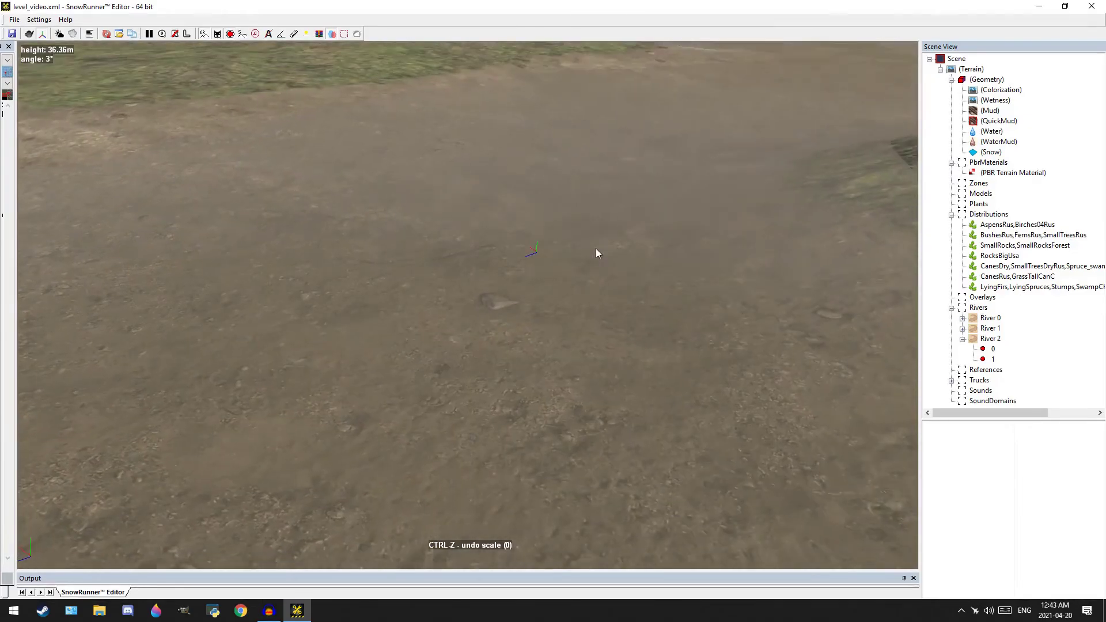
{"action": "scroll", "coordinate": [596, 247], "scroll_direction": "up", "scroll_amount": 3}
{"action": "scroll", "coordinate": [489, 311], "scroll_direction": "down", "scroll_amount": 8}
{"action": "middle_click_drag", "start_coordinate": [518, 329], "coordinate": [457, 175]}
{"action": "middle_click_drag", "start_coordinate": [697, 266], "coordinate": [615, 282], "text": "alt"}
{"action": "middle_click_drag", "start_coordinate": [470, 382], "coordinate": [543, 254], "text": "alt"}
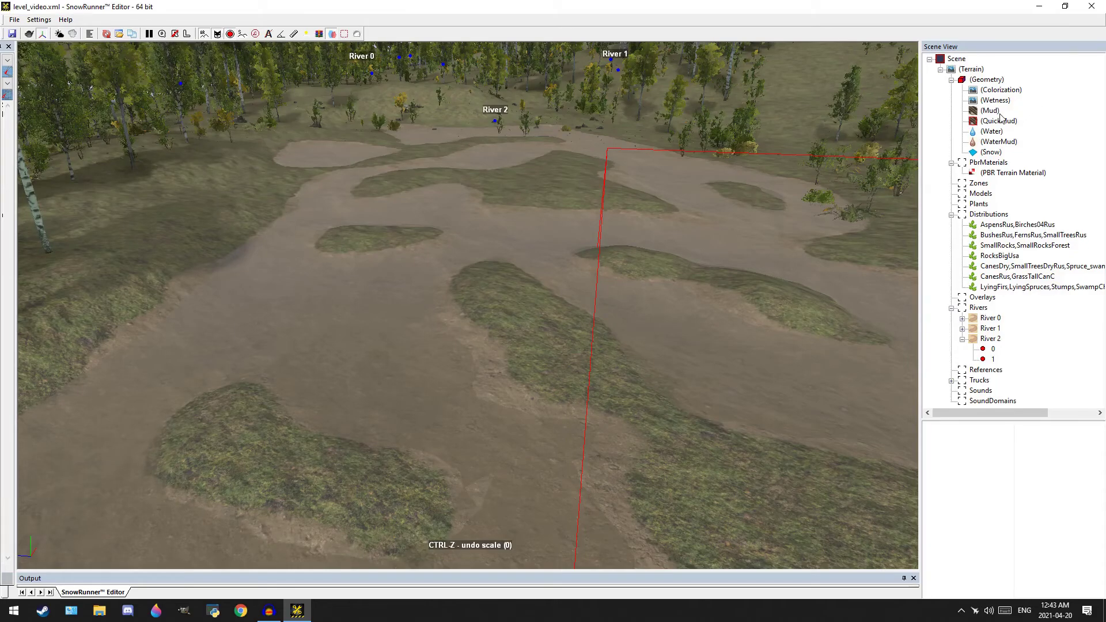
Paint Mud extrudes across the near basin around its mound using brush size 5.1, value 0.66 and falloff 0.75
{"action": "left_click", "coordinate": [989, 111]}
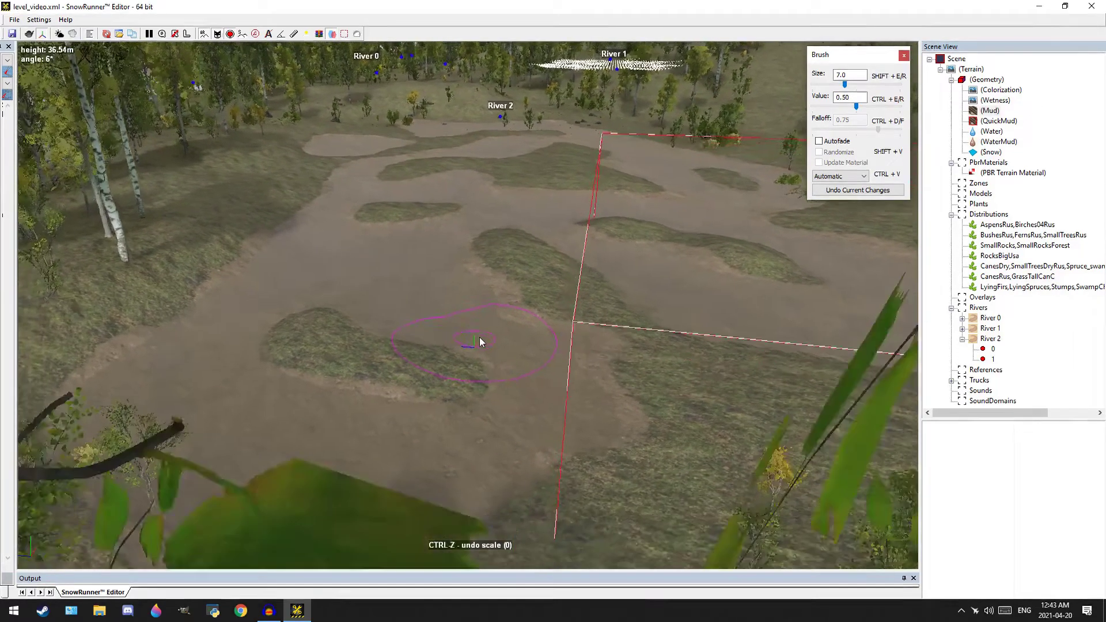
{"action": "middle_click_drag", "start_coordinate": [479, 337], "coordinate": [462, 376], "text": "alt"}
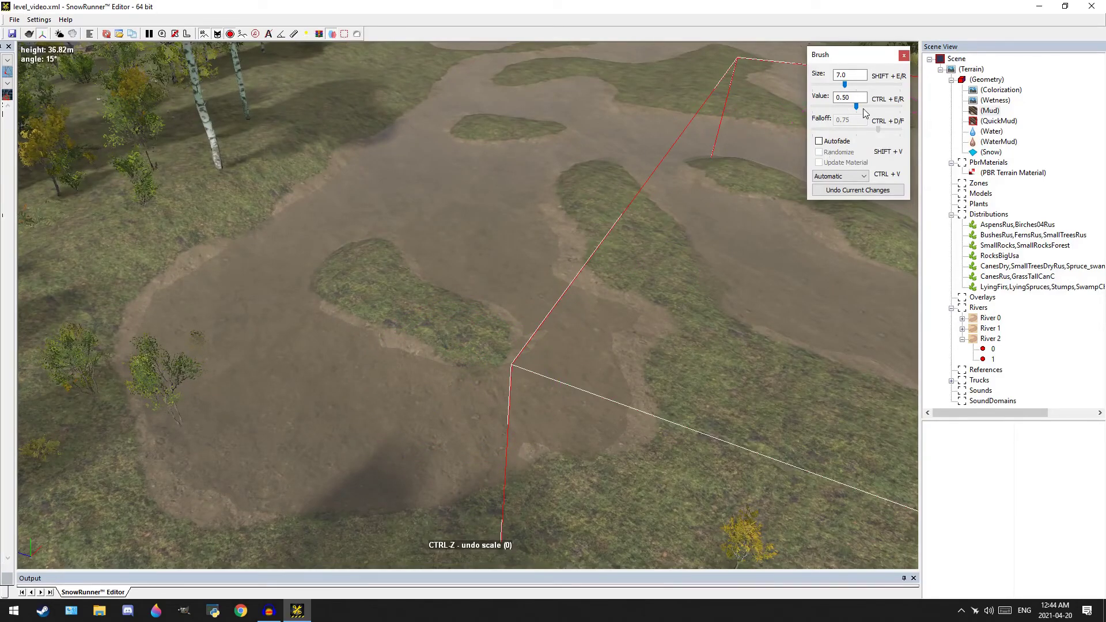
{"action": "scroll", "coordinate": [846, 179], "scroll_direction": "down", "scroll_amount": 1}
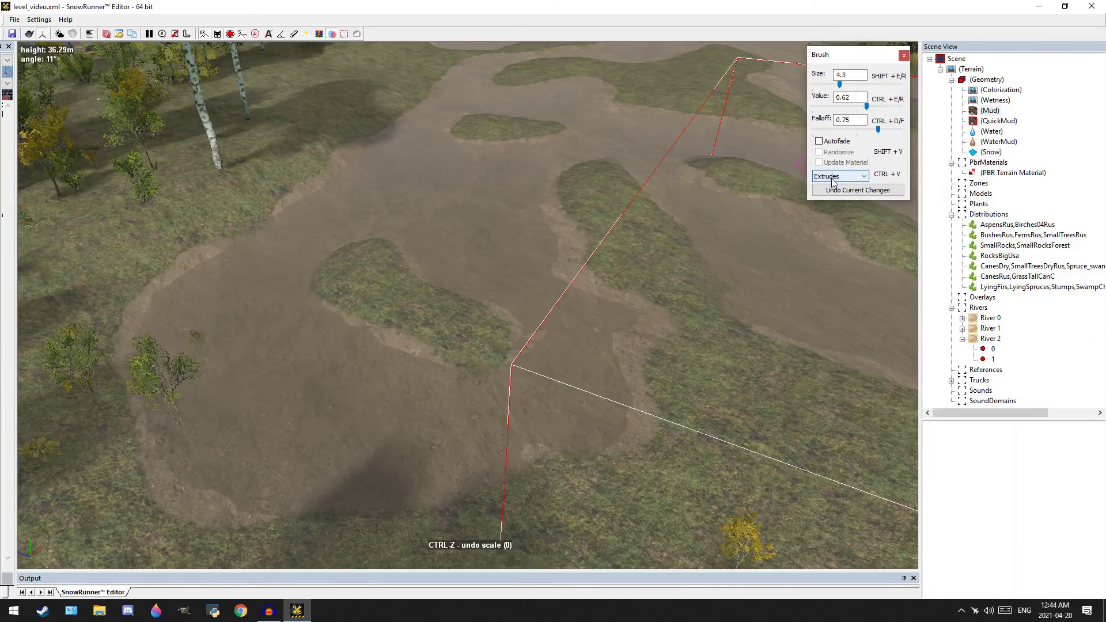
{"action": "key", "text": "ctrl+v"}
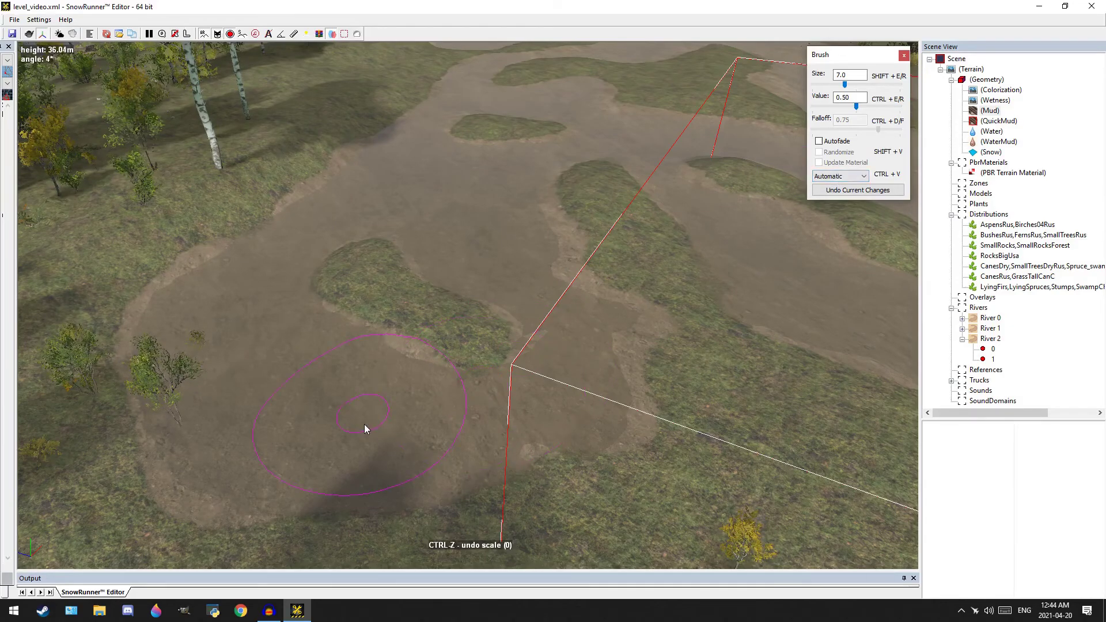
{"action": "key", "text": "ctrl+v"}
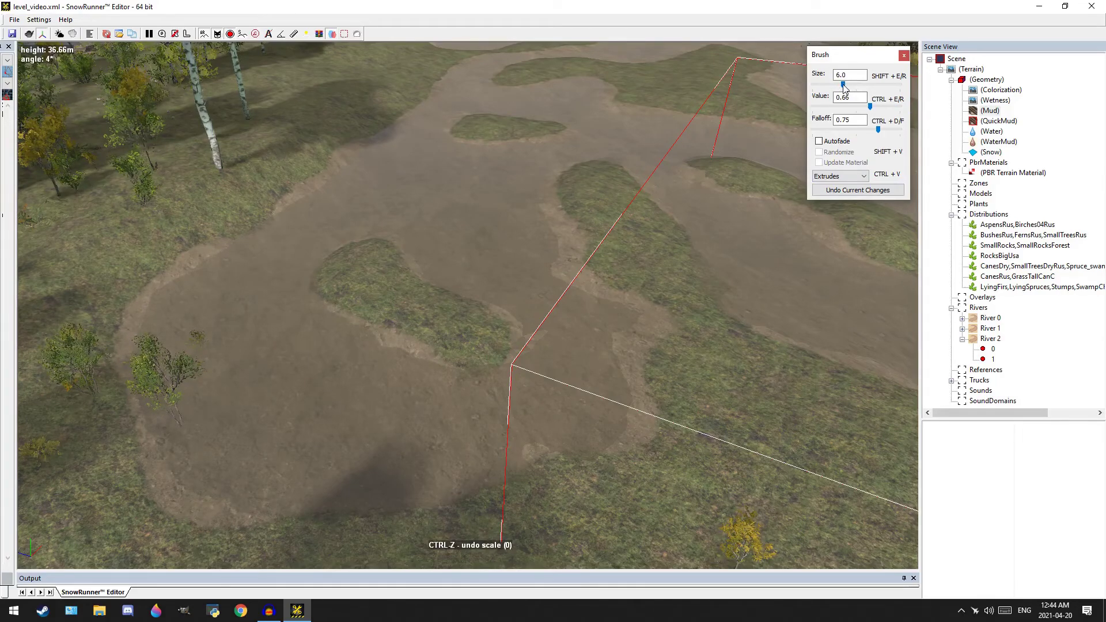
{"action": "mouse_move", "coordinate": [343, 381]}
{"action": "right_mouse_down"}
{"action": "mouse_move", "coordinate": [323, 371]}
{"action": "mouse_move", "coordinate": [466, 433]}
{"action": "right_mouse_up"}
{"action": "mouse_move", "coordinate": [467, 433]}
{"action": "left_mouse_down"}
{"action": "mouse_move", "coordinate": [341, 455]}
{"action": "mouse_move", "coordinate": [423, 392]}
{"action": "mouse_move", "coordinate": [381, 348]}
{"action": "mouse_move", "coordinate": [373, 306]}
{"action": "mouse_move", "coordinate": [298, 348]}
{"action": "mouse_move", "coordinate": [296, 406]}
{"action": "left_mouse_up"}
{"action": "middle_click_drag", "start_coordinate": [296, 406], "coordinate": [374, 351]}
{"action": "mouse_move", "coordinate": [350, 314]}
{"action": "left_mouse_down"}
{"action": "mouse_move", "coordinate": [294, 415]}
{"action": "mouse_move", "coordinate": [331, 475]}
{"action": "mouse_move", "coordinate": [449, 399]}
{"action": "mouse_move", "coordinate": [634, 484]}
{"action": "mouse_move", "coordinate": [513, 395]}
{"action": "mouse_move", "coordinate": [655, 420]}
{"action": "left_mouse_up"}
Build up denser, taller Mud extrudes on the near basin's mound
{"action": "mouse_move", "coordinate": [655, 420]}
{"action": "middle_mouse_down", "text": "alt"}
{"action": "mouse_move", "coordinate": [449, 390]}
{"action": "mouse_move", "coordinate": [457, 402]}
{"action": "mouse_move", "coordinate": [440, 398]}
{"action": "mouse_move", "coordinate": [538, 403]}
{"action": "middle_mouse_up", "text": "alt"}
{"action": "scroll", "coordinate": [475, 341], "scroll_direction": "up", "scroll_amount": 2}
{"action": "mouse_move", "coordinate": [510, 338]}
{"action": "middle_mouse_down", "text": "alt"}
{"action": "mouse_move", "coordinate": [498, 347]}
{"action": "mouse_move", "coordinate": [473, 335]}
{"action": "middle_mouse_up", "text": "alt"}
{"action": "scroll", "coordinate": [506, 330], "scroll_direction": "down", "scroll_amount": 1}
{"action": "scroll", "coordinate": [513, 311], "scroll_direction": "up", "scroll_amount": 3}
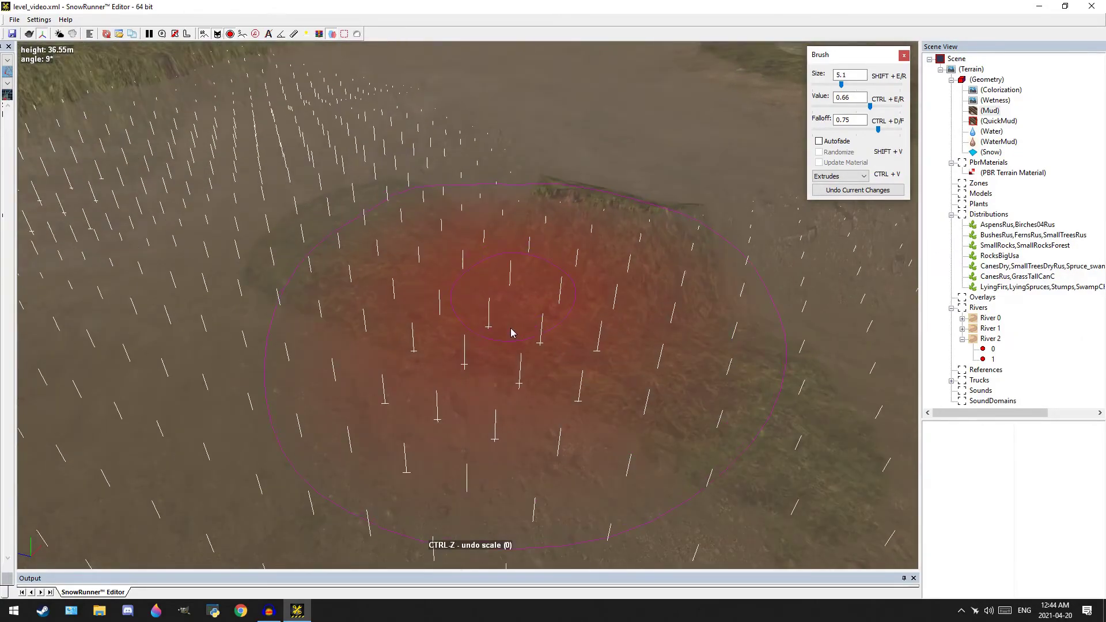
{"action": "scroll", "coordinate": [506, 331], "scroll_direction": "up", "scroll_amount": 2}
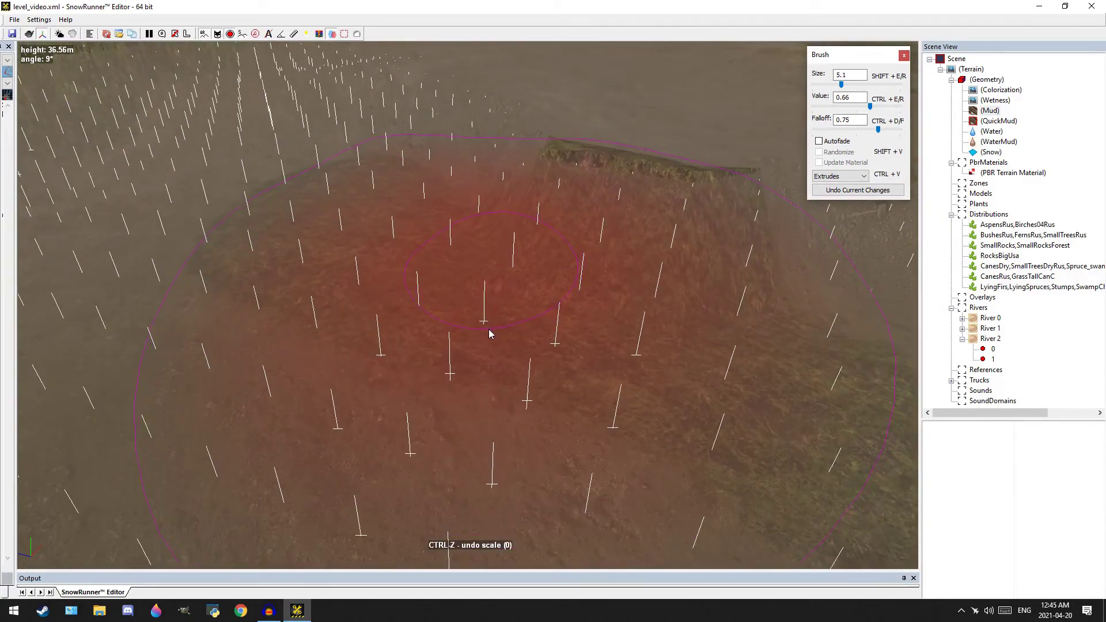
{"action": "scroll", "coordinate": [491, 335], "scroll_direction": "down", "scroll_amount": 1}
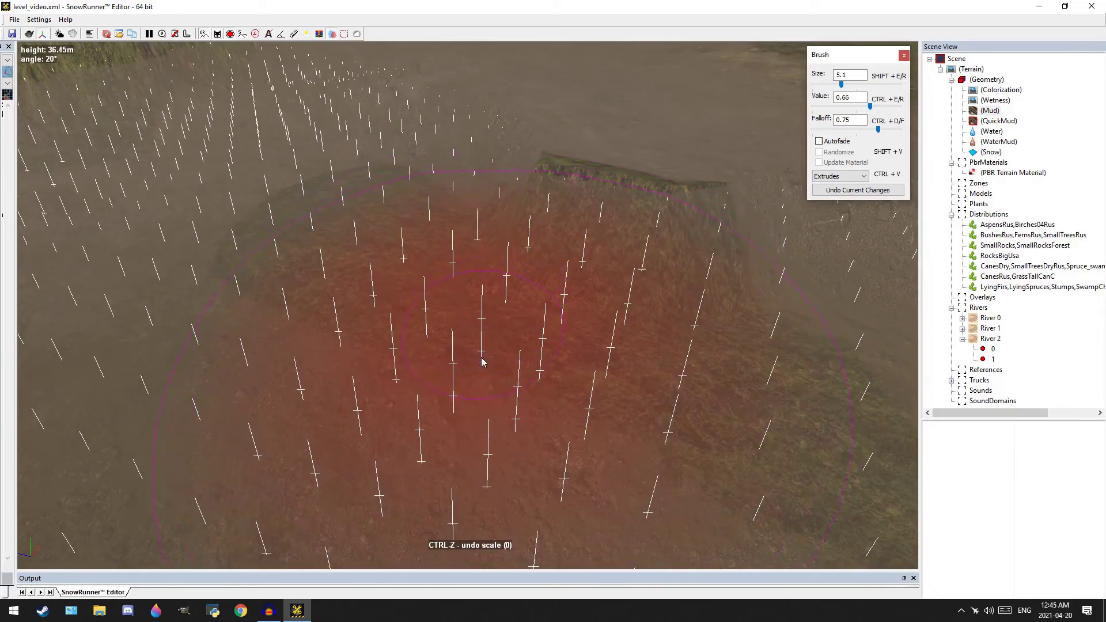
{"action": "scroll", "coordinate": [486, 350], "scroll_direction": "down", "scroll_amount": 4}
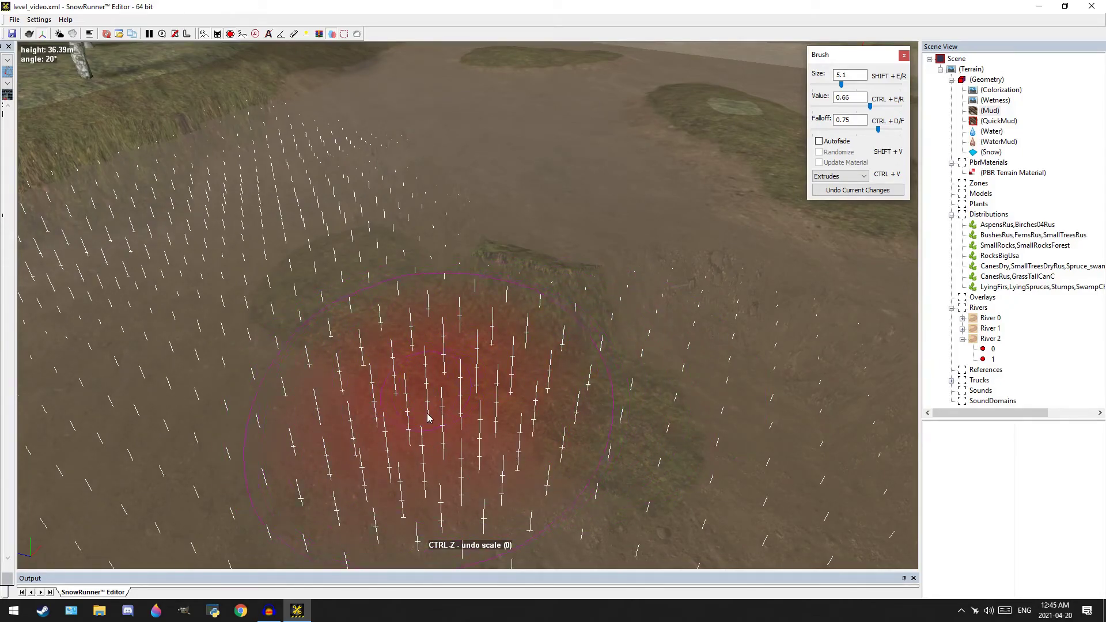
{"action": "middle_click_drag", "start_coordinate": [526, 365], "coordinate": [578, 299]}
{"action": "scroll", "coordinate": [577, 299], "scroll_direction": "down", "scroll_amount": 3}
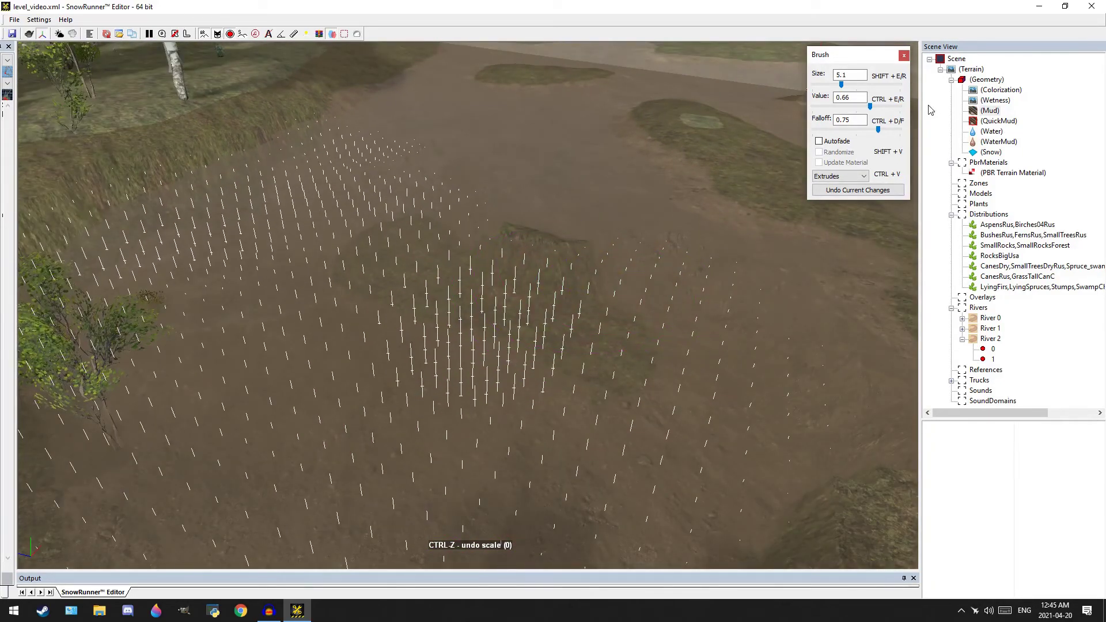
Try the Extrudes brush with a value of 0.38 over the near basin's mound
{"action": "left_click", "coordinate": [845, 107]}
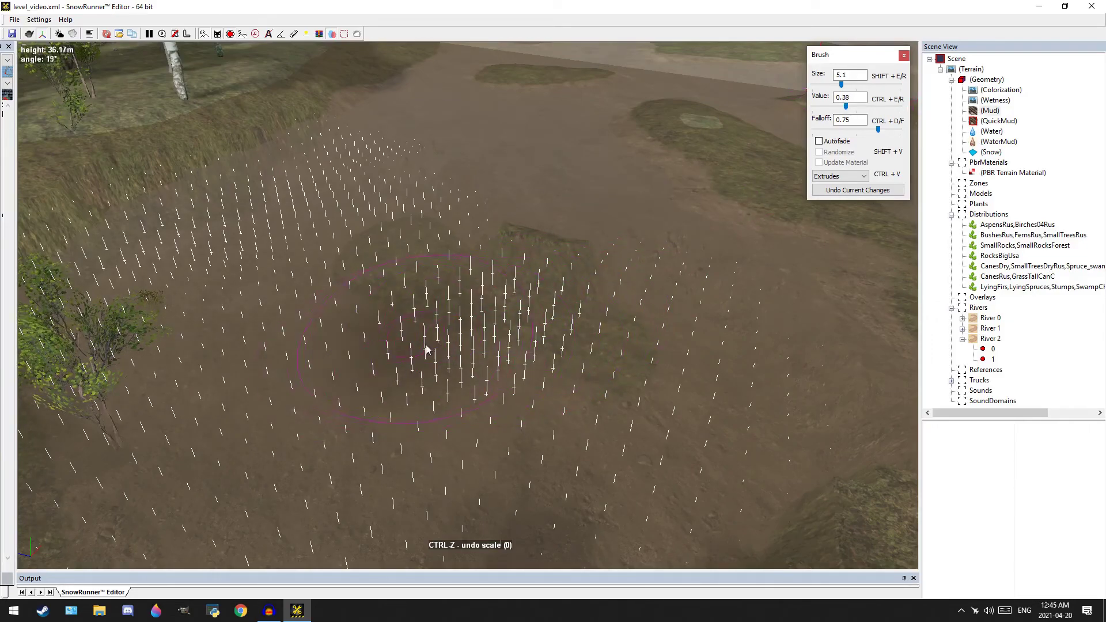
{"action": "scroll", "coordinate": [447, 343], "scroll_direction": "up", "scroll_amount": 2}
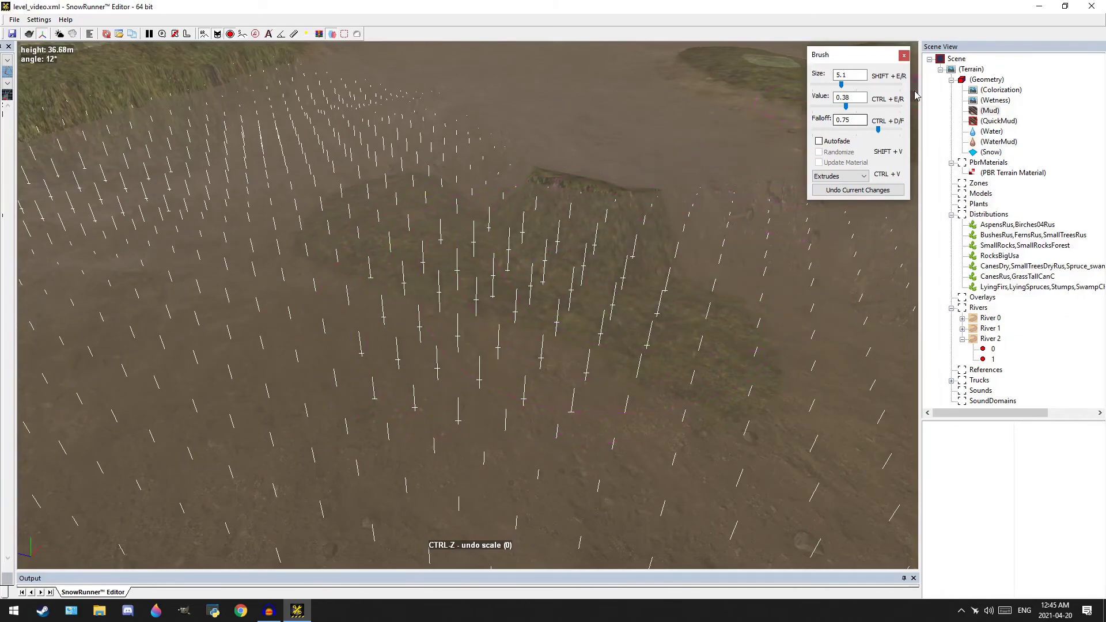
{"action": "scroll", "coordinate": [500, 346], "scroll_direction": "down", "scroll_amount": 1}
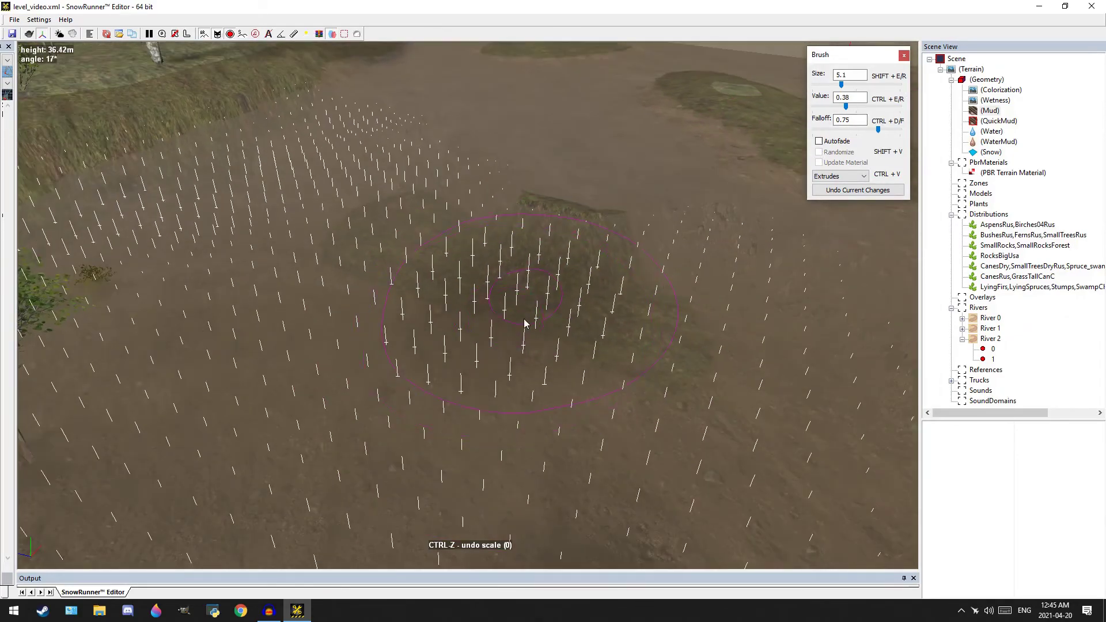
Set the Extrudes brush value to 0.64 and paint the channel from the near mound towards the next small mound
{"action": "scroll", "coordinate": [518, 320], "scroll_direction": "down", "scroll_amount": 1}
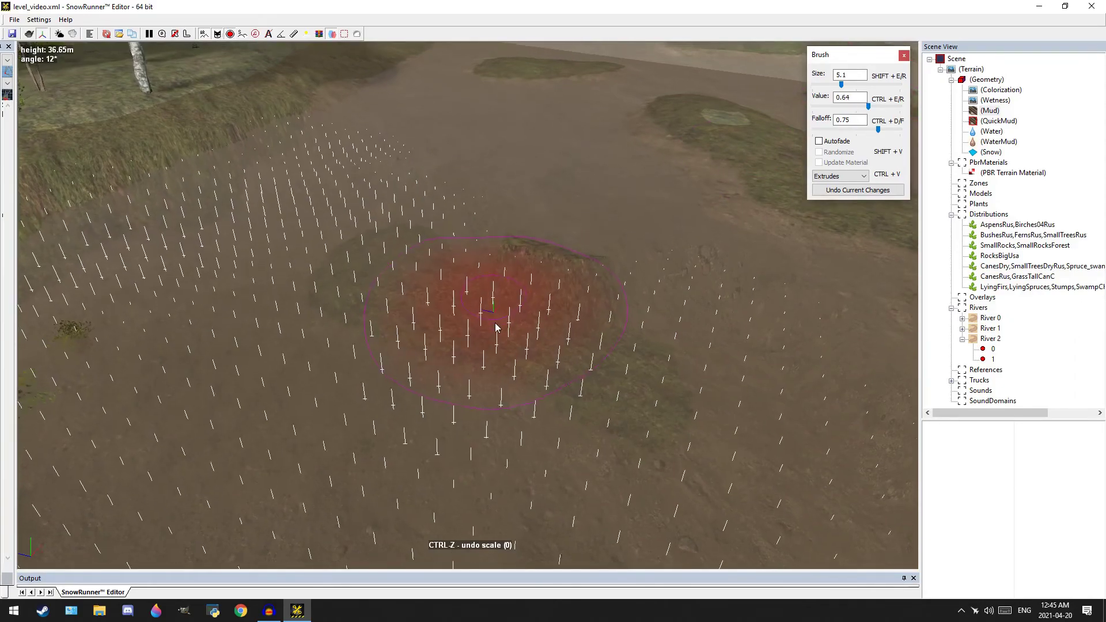
{"action": "scroll", "coordinate": [513, 308], "scroll_direction": "down", "scroll_amount": 1}
{"action": "scroll", "coordinate": [539, 294], "scroll_direction": "up", "scroll_amount": 2}
{"action": "mouse_move", "coordinate": [543, 285]}
{"action": "middle_mouse_down"}
{"action": "mouse_move", "coordinate": [529, 260]}
{"action": "mouse_move", "coordinate": [473, 323]}
{"action": "middle_mouse_up"}
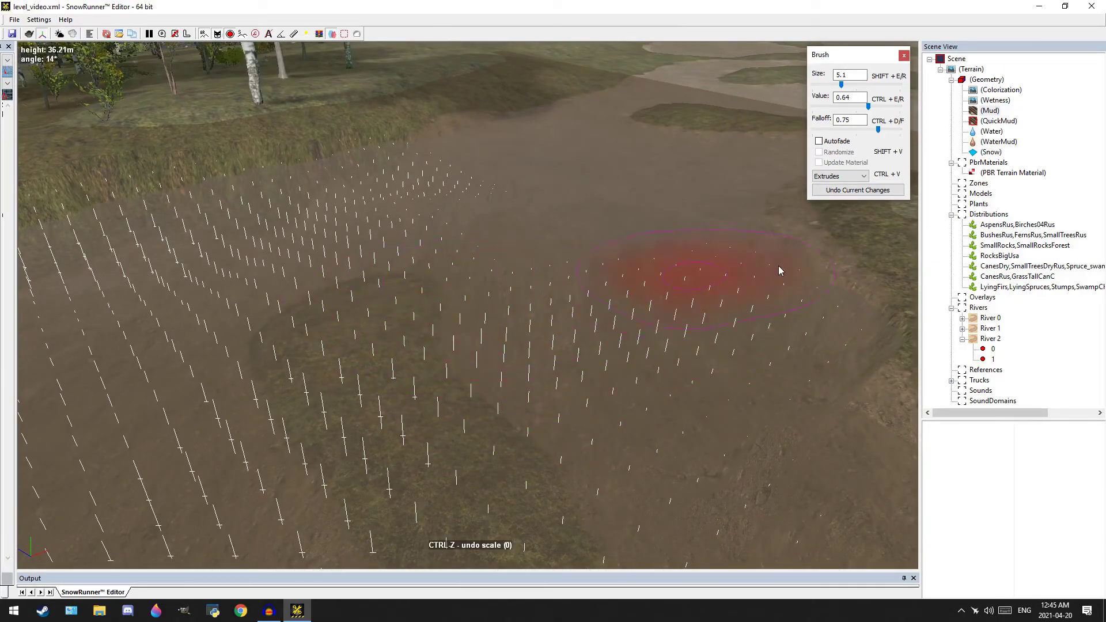
{"action": "middle_click_drag", "start_coordinate": [493, 247], "coordinate": [562, 337]}
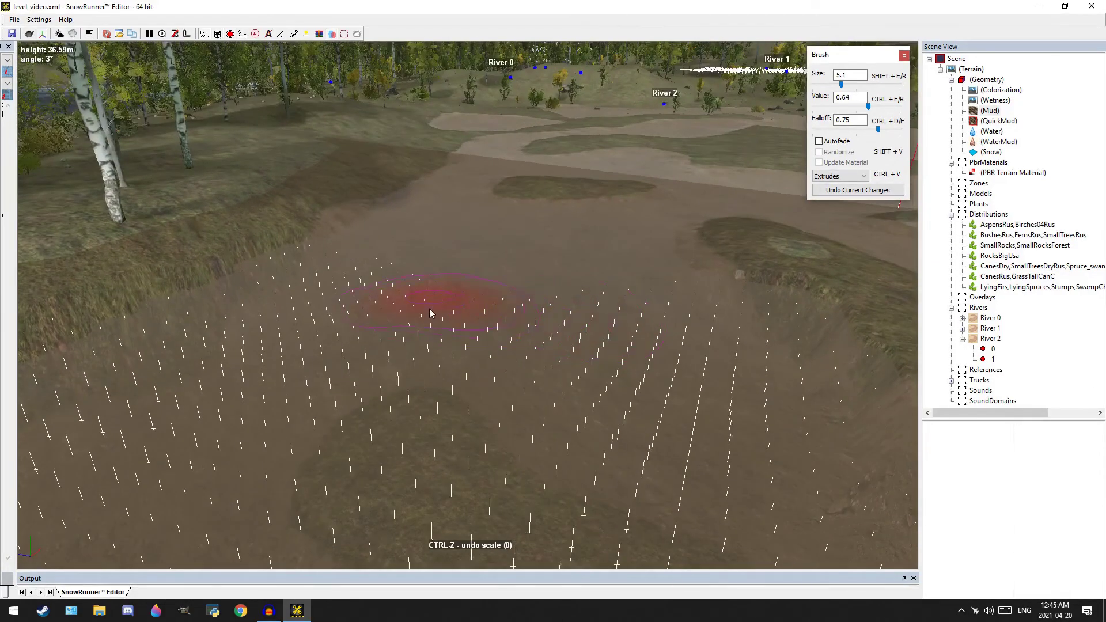
{"action": "mouse_move", "coordinate": [509, 259]}
{"action": "middle_mouse_down"}
{"action": "mouse_move", "coordinate": [476, 346]}
{"action": "mouse_move", "coordinate": [613, 355]}
{"action": "middle_mouse_up"}
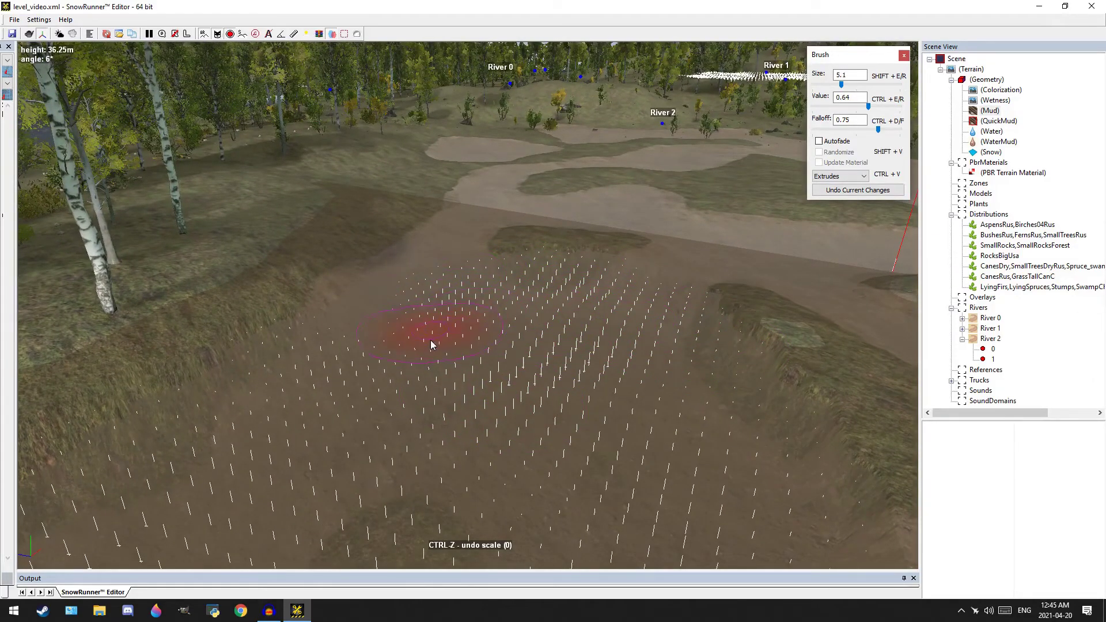
{"action": "middle_click_drag", "start_coordinate": [396, 251], "coordinate": [506, 293]}
Extend the Mud extrudes along the bank and near end of the basin, around to its eastern side
{"action": "scroll", "coordinate": [488, 333], "scroll_direction": "down", "scroll_amount": 3}
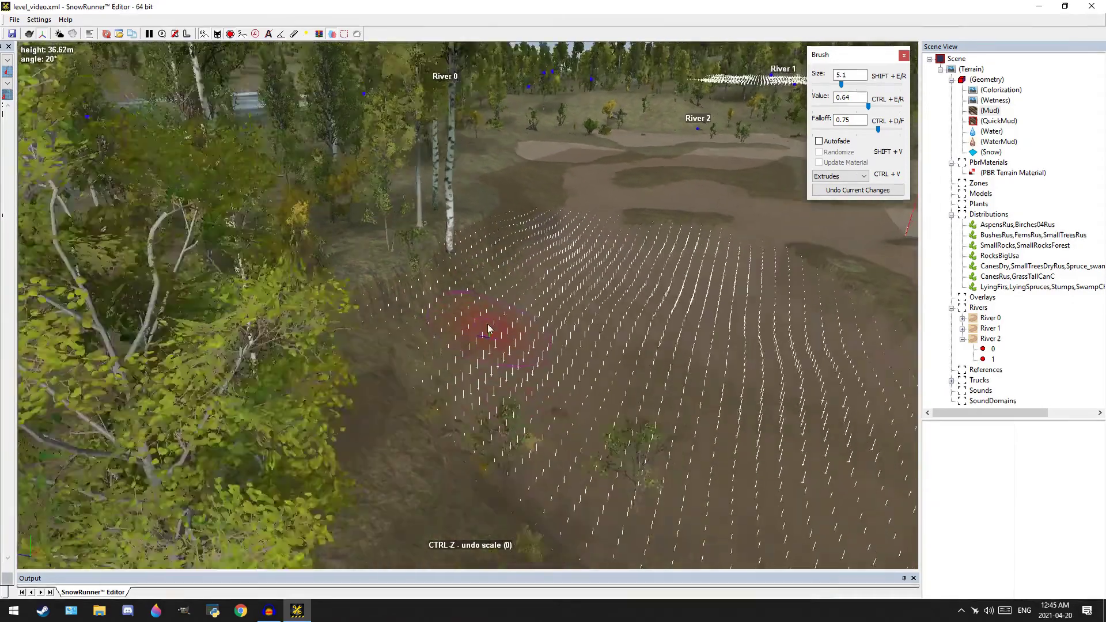
{"action": "scroll", "coordinate": [378, 375], "scroll_direction": "up", "scroll_amount": 3}
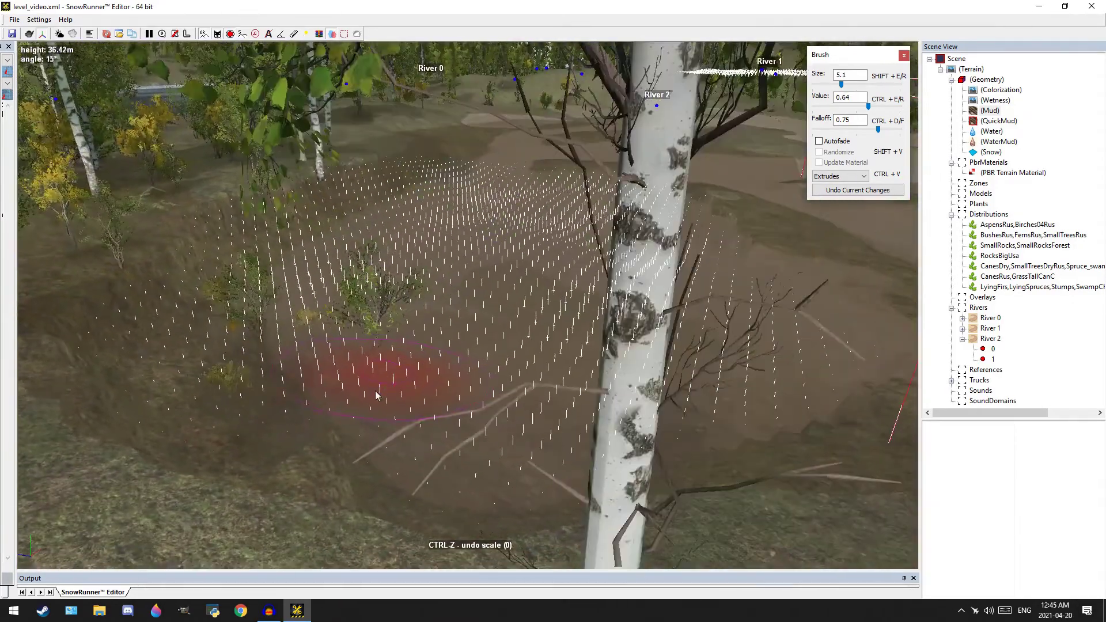
{"action": "middle_click_drag", "start_coordinate": [652, 457], "coordinate": [400, 439]}
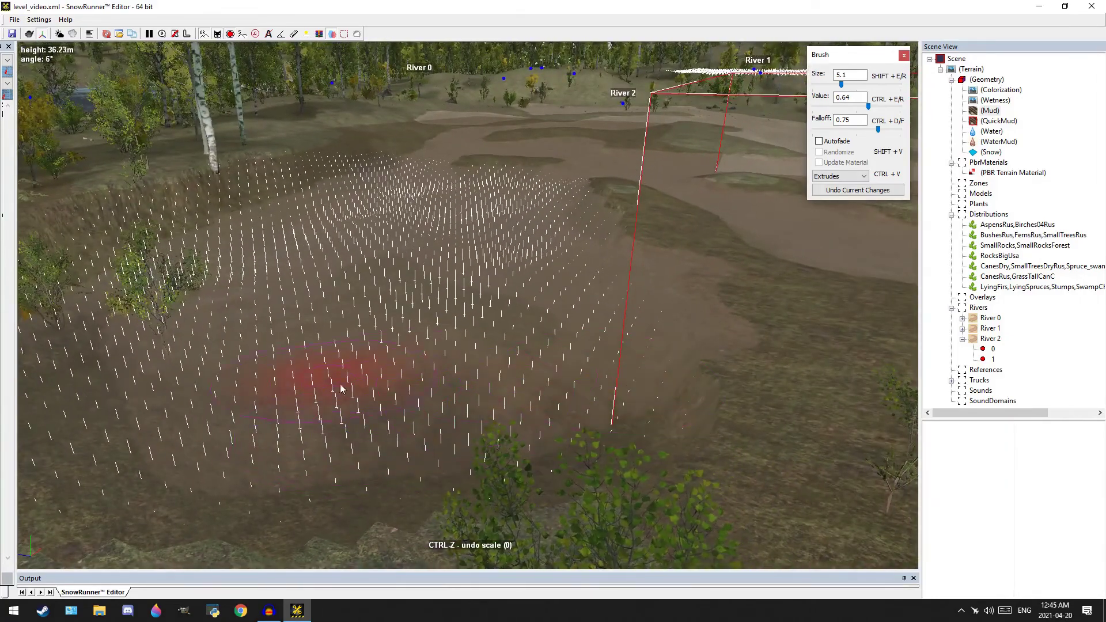
{"action": "middle_click_drag", "start_coordinate": [668, 372], "coordinate": [495, 396]}
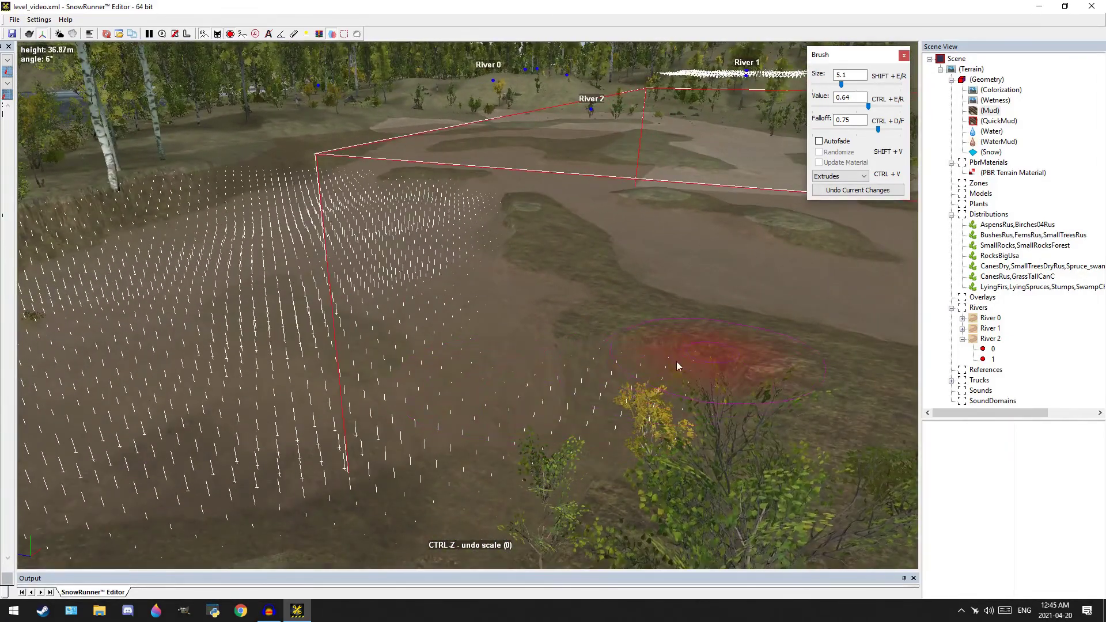
Extend the Mud extrudes over the grassy bank between the near basin and the eastern basin at brush size 5.1 and value 0.64
{"action": "mouse_move", "coordinate": [728, 329]}
{"action": "left_mouse_down"}
{"action": "mouse_move", "coordinate": [647, 334]}
{"action": "mouse_move", "coordinate": [599, 275]}
{"action": "mouse_move", "coordinate": [492, 252]}
{"action": "left_mouse_up"}
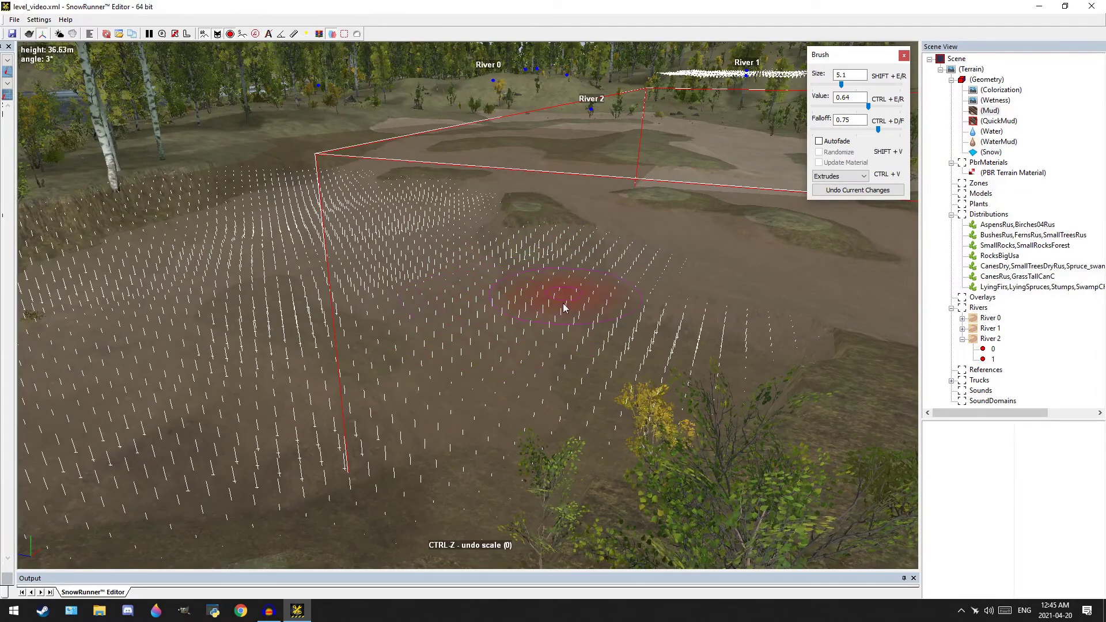
{"action": "scroll", "coordinate": [482, 309], "scroll_direction": "up", "scroll_amount": 3}
{"action": "middle_click_drag", "start_coordinate": [599, 289], "coordinate": [444, 367]}
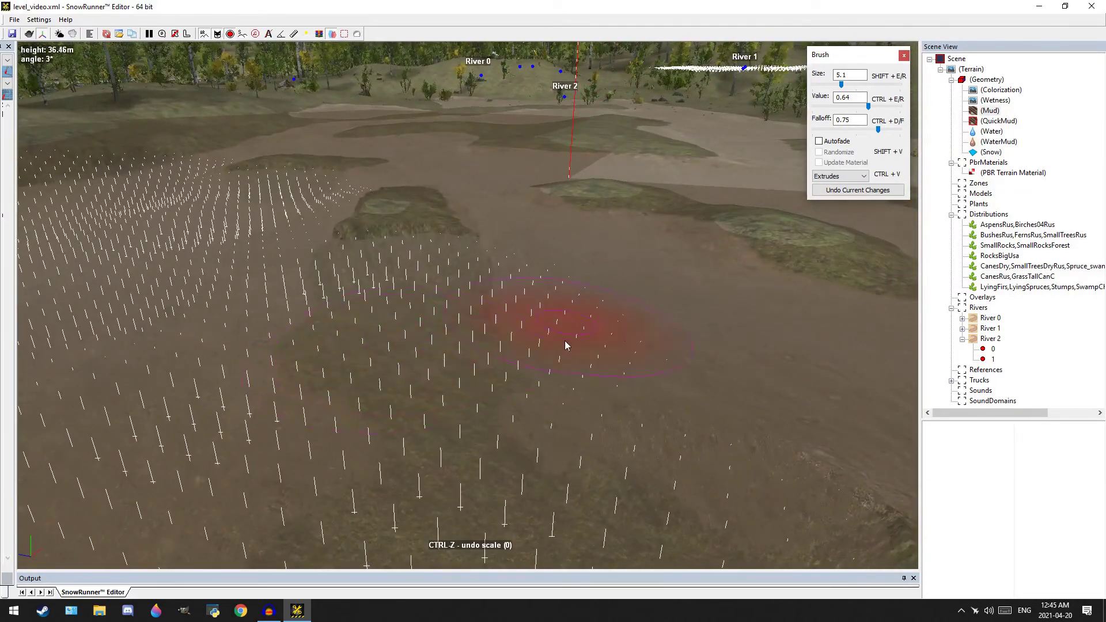
{"action": "middle_click_drag", "start_coordinate": [758, 354], "coordinate": [529, 361]}
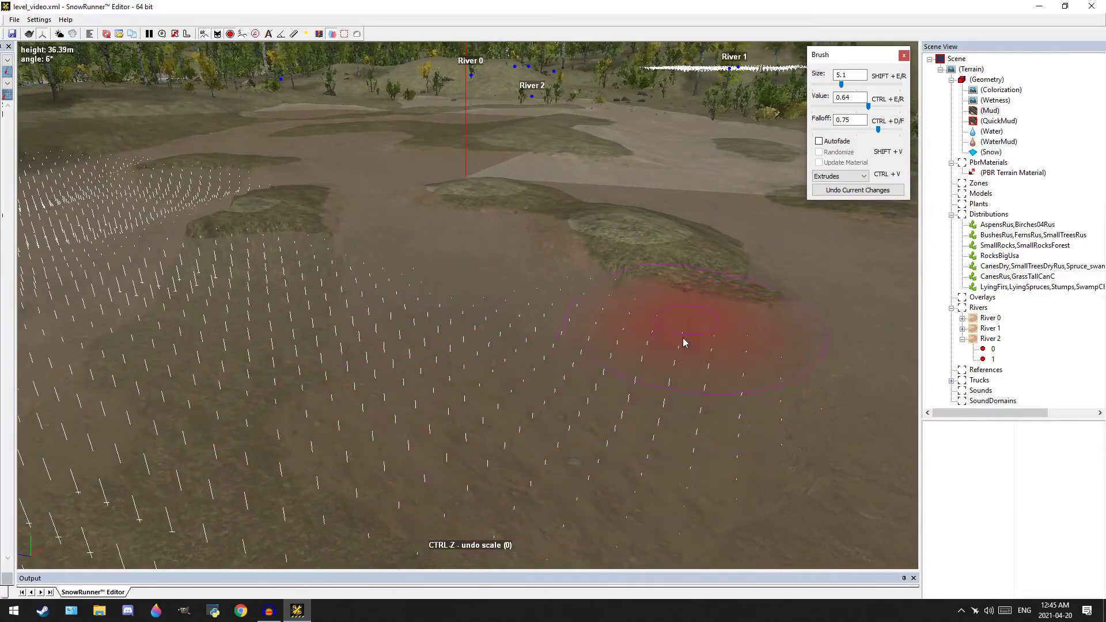
{"action": "middle_click_drag", "start_coordinate": [696, 271], "coordinate": [476, 360]}
{"action": "scroll", "coordinate": [477, 360], "scroll_direction": "down", "scroll_amount": 3}
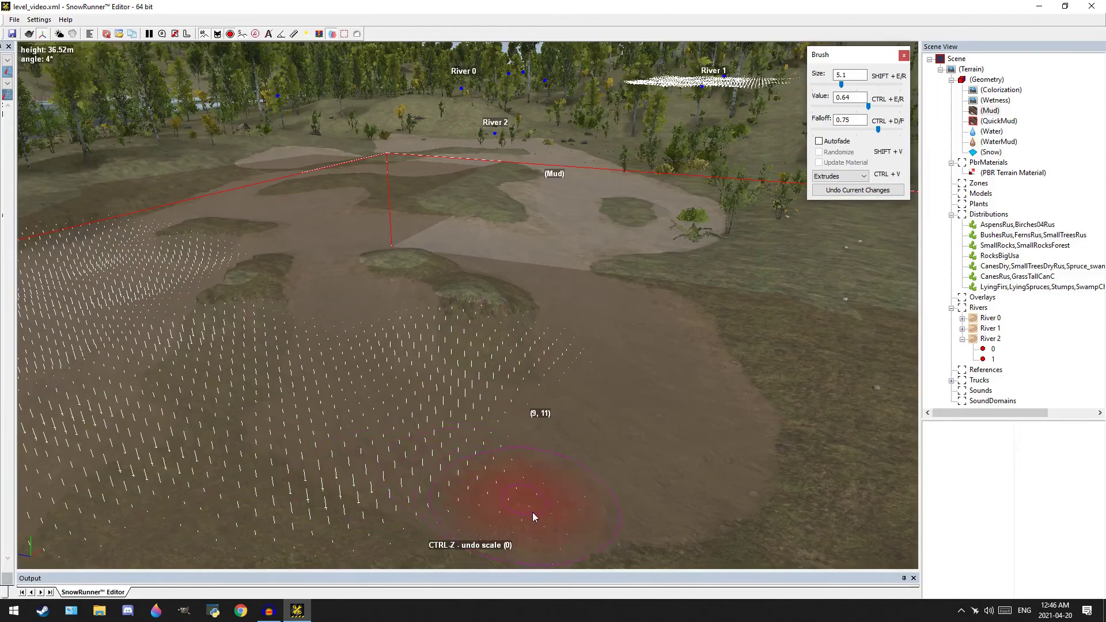
Cover the eastern basin with Mud extrudes and carry them past the small mound into the channel beyond the near basin
{"action": "mouse_move", "coordinate": [730, 467]}
{"action": "left_mouse_down"}
{"action": "mouse_move", "coordinate": [781, 380]}
{"action": "mouse_move", "coordinate": [689, 326]}
{"action": "mouse_move", "coordinate": [658, 278]}
{"action": "mouse_move", "coordinate": [682, 316]}
{"action": "left_mouse_up"}
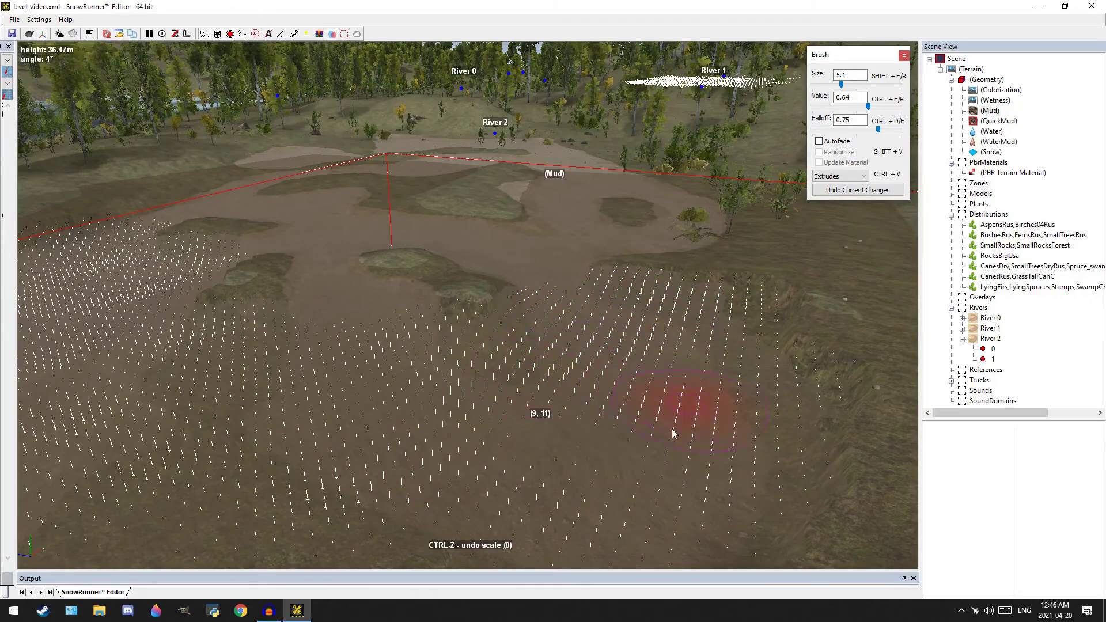
{"action": "middle_click_drag", "start_coordinate": [337, 414], "coordinate": [494, 489]}
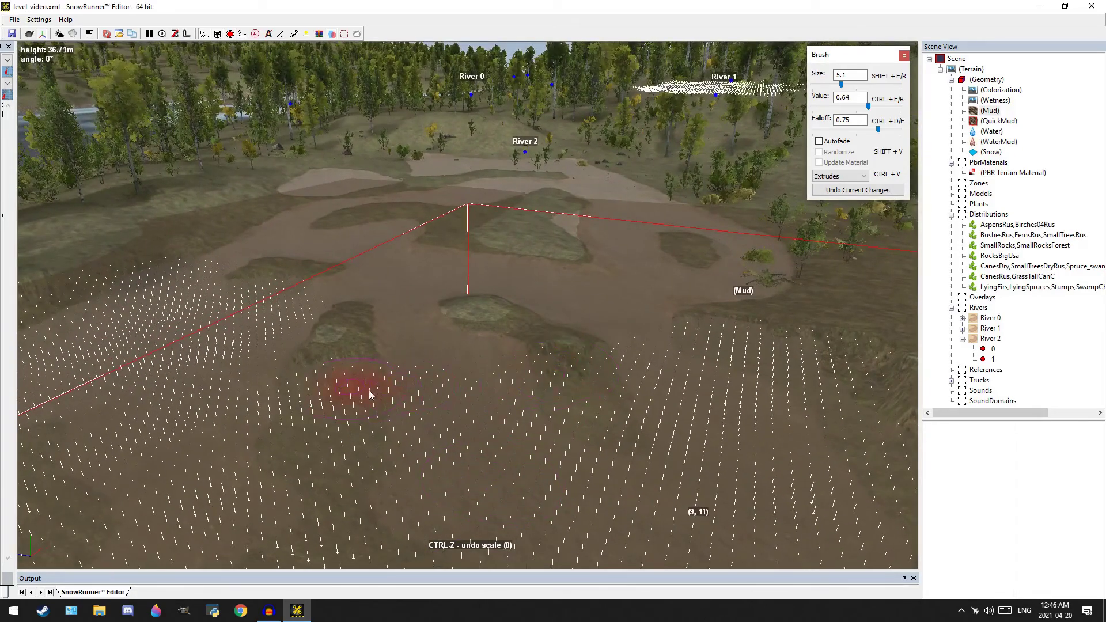
{"action": "mouse_move", "coordinate": [452, 361]}
{"action": "left_mouse_down"}
{"action": "mouse_move", "coordinate": [499, 331]}
{"action": "mouse_move", "coordinate": [390, 282]}
{"action": "mouse_move", "coordinate": [306, 300]}
{"action": "left_mouse_up"}
{"action": "scroll", "coordinate": [409, 373], "scroll_direction": "down", "scroll_amount": 3}
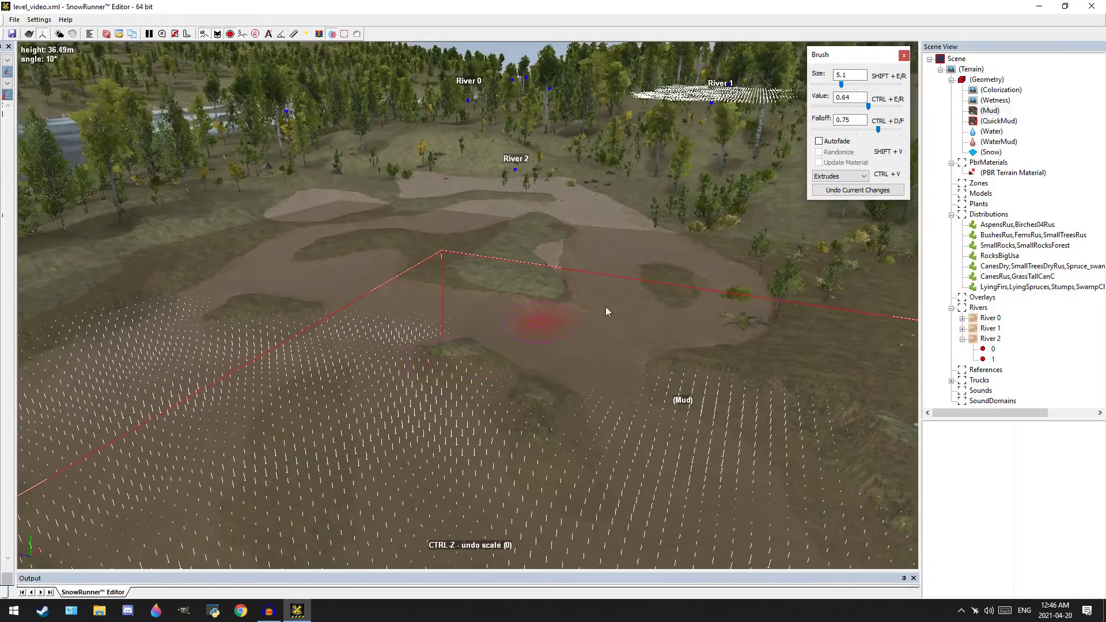
Paint Mud extrudes over the far eastern basin and back across the channel to the small central mounds
{"action": "scroll", "coordinate": [562, 322], "scroll_direction": "up", "scroll_amount": 4}
{"action": "mouse_move", "coordinate": [682, 407]}
{"action": "left_mouse_down"}
{"action": "mouse_move", "coordinate": [715, 259]}
{"action": "mouse_move", "coordinate": [617, 248]}
{"action": "mouse_move", "coordinate": [501, 270]}
{"action": "mouse_move", "coordinate": [723, 301]}
{"action": "mouse_move", "coordinate": [564, 293]}
{"action": "mouse_move", "coordinate": [653, 365]}
{"action": "left_mouse_up"}
{"action": "left_click_drag", "start_coordinate": [564, 300], "coordinate": [551, 339]}
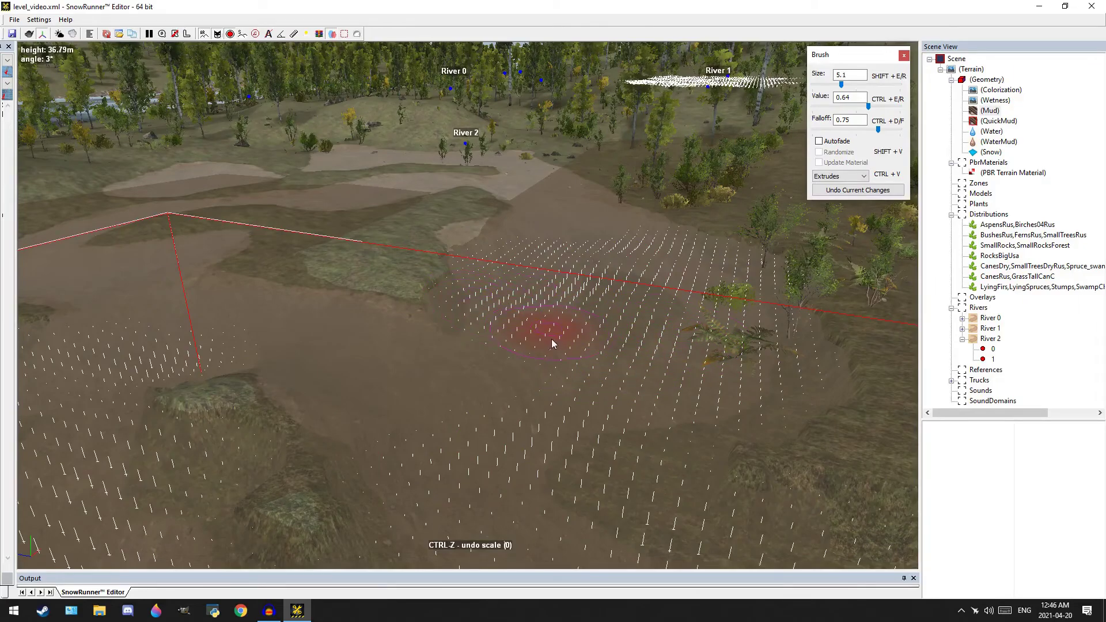
{"action": "mouse_move", "coordinate": [358, 313]}
{"action": "left_mouse_down"}
{"action": "mouse_move", "coordinate": [329, 483]}
{"action": "mouse_move", "coordinate": [281, 382]}
{"action": "left_mouse_up"}
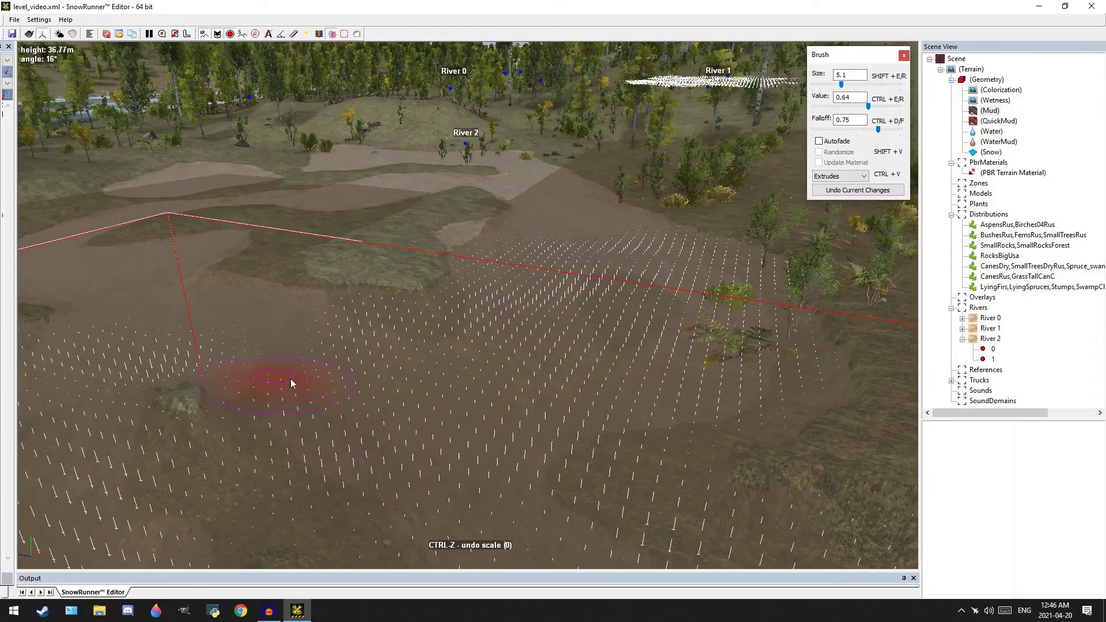
Spread the Mud extrudes through the central channel and around the small far mound towards the western bank
{"action": "middle_click_drag", "start_coordinate": [281, 383], "coordinate": [576, 382]}
{"action": "mouse_move", "coordinate": [502, 339]}
{"action": "left_mouse_down"}
{"action": "mouse_move", "coordinate": [368, 366]}
{"action": "mouse_move", "coordinate": [473, 323]}
{"action": "mouse_move", "coordinate": [359, 341]}
{"action": "left_mouse_up"}
{"action": "middle_click_drag", "start_coordinate": [360, 341], "coordinate": [627, 340]}
{"action": "mouse_move", "coordinate": [626, 341]}
{"action": "left_mouse_down"}
{"action": "mouse_move", "coordinate": [524, 302]}
{"action": "mouse_move", "coordinate": [391, 297]}
{"action": "left_mouse_up"}
{"action": "left_click_drag", "start_coordinate": [458, 338], "coordinate": [535, 382]}
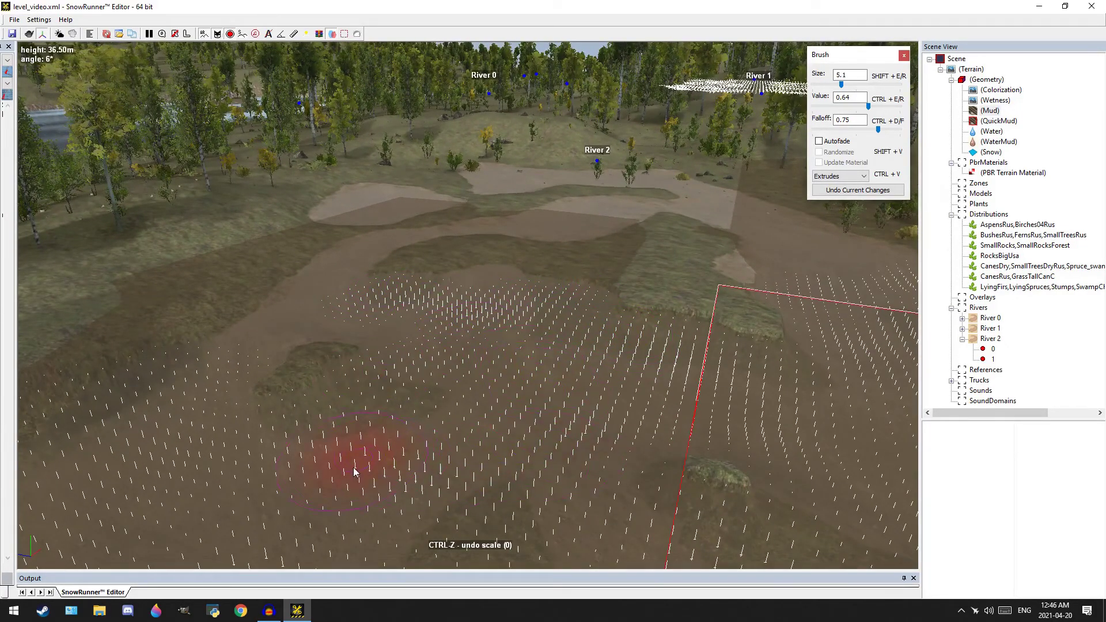
{"action": "mouse_move", "coordinate": [376, 273]}
{"action": "left_mouse_down"}
{"action": "mouse_move", "coordinate": [351, 252]}
{"action": "mouse_move", "coordinate": [385, 252]}
{"action": "left_mouse_up"}
{"action": "middle_click_drag", "start_coordinate": [412, 249], "coordinate": [306, 304]}
{"action": "mouse_move", "coordinate": [562, 322]}
{"action": "left_mouse_down"}
{"action": "mouse_move", "coordinate": [591, 381]}
{"action": "mouse_move", "coordinate": [465, 403]}
{"action": "left_mouse_up"}
Reduce the Extrudes brush size to 2.1 and refine the Mud extrudes on and around the near basin's mound
{"action": "scroll", "coordinate": [466, 404], "scroll_direction": "down", "scroll_amount": 2}
{"action": "mouse_move", "coordinate": [466, 404]}
{"action": "middle_mouse_down"}
{"action": "mouse_move", "coordinate": [557, 279]}
{"action": "mouse_move", "coordinate": [585, 260]}
{"action": "middle_mouse_up"}
{"action": "scroll", "coordinate": [472, 437], "scroll_direction": "up", "scroll_amount": 3}
{"action": "mouse_move", "coordinate": [539, 393]}
{"action": "middle_mouse_down"}
{"action": "mouse_move", "coordinate": [522, 395]}
{"action": "mouse_move", "coordinate": [454, 338]}
{"action": "mouse_move", "coordinate": [424, 370]}
{"action": "middle_mouse_up"}
{"action": "left_click_drag", "start_coordinate": [841, 85], "coordinate": [839, 85]}
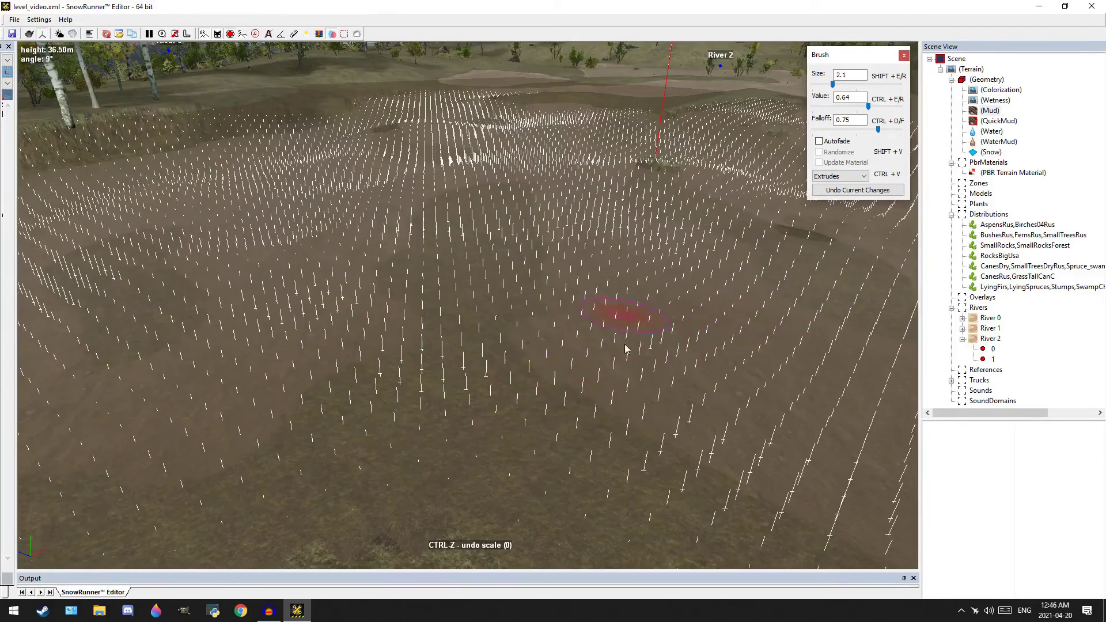
{"action": "middle_click_drag", "start_coordinate": [623, 338], "coordinate": [659, 360]}
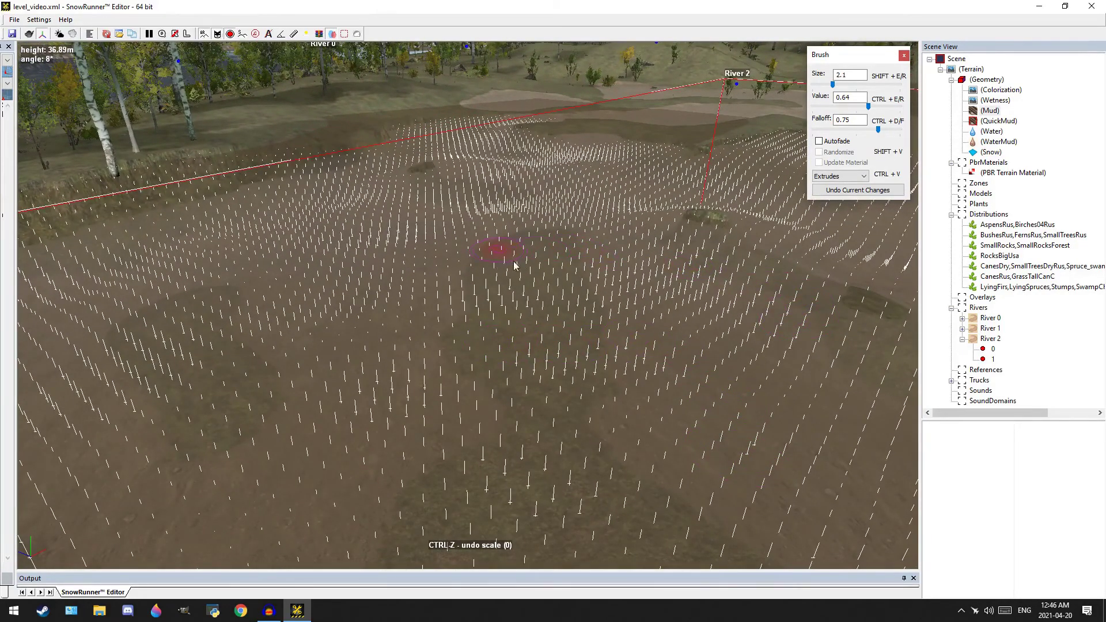
{"action": "middle_click_drag", "start_coordinate": [503, 263], "coordinate": [639, 280]}
{"action": "middle_click_drag", "start_coordinate": [534, 363], "coordinate": [641, 275]}
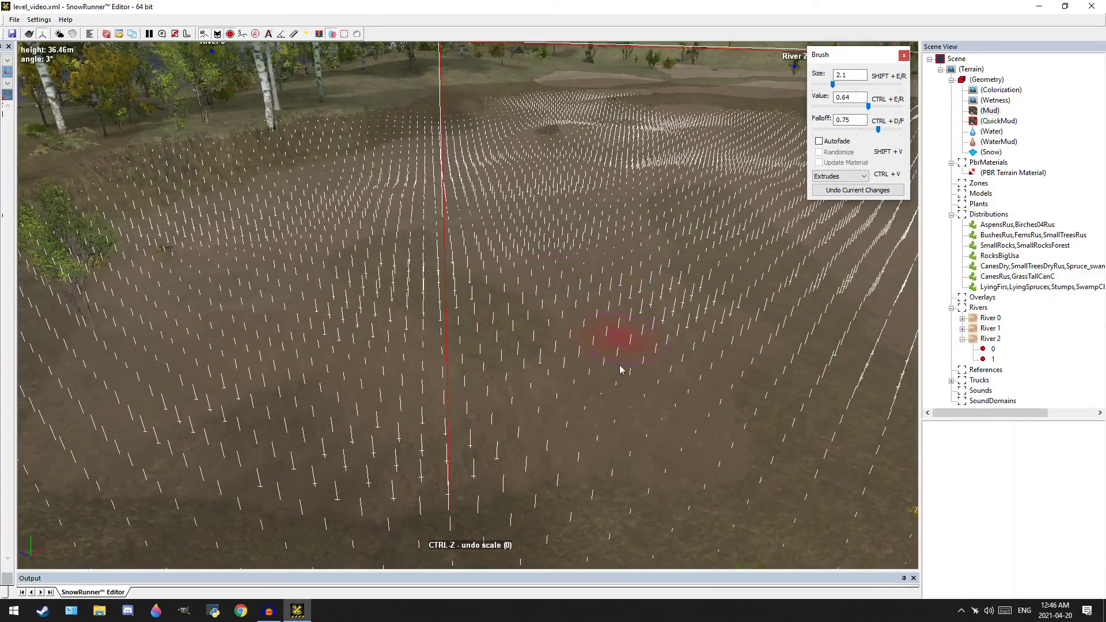
{"action": "scroll", "coordinate": [641, 362], "scroll_direction": "up", "scroll_amount": 3}
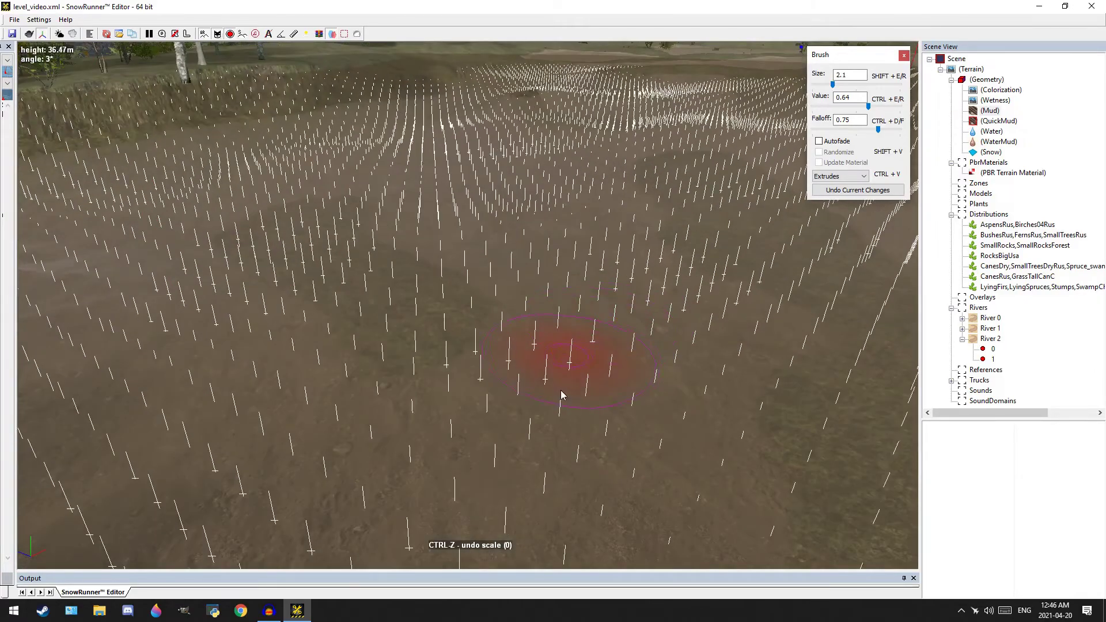
{"action": "scroll", "coordinate": [457, 405], "scroll_direction": "down", "scroll_amount": 3}
{"action": "middle_click_drag", "start_coordinate": [458, 405], "coordinate": [709, 410]}
{"action": "middle_click_drag", "start_coordinate": [384, 458], "coordinate": [723, 409]}
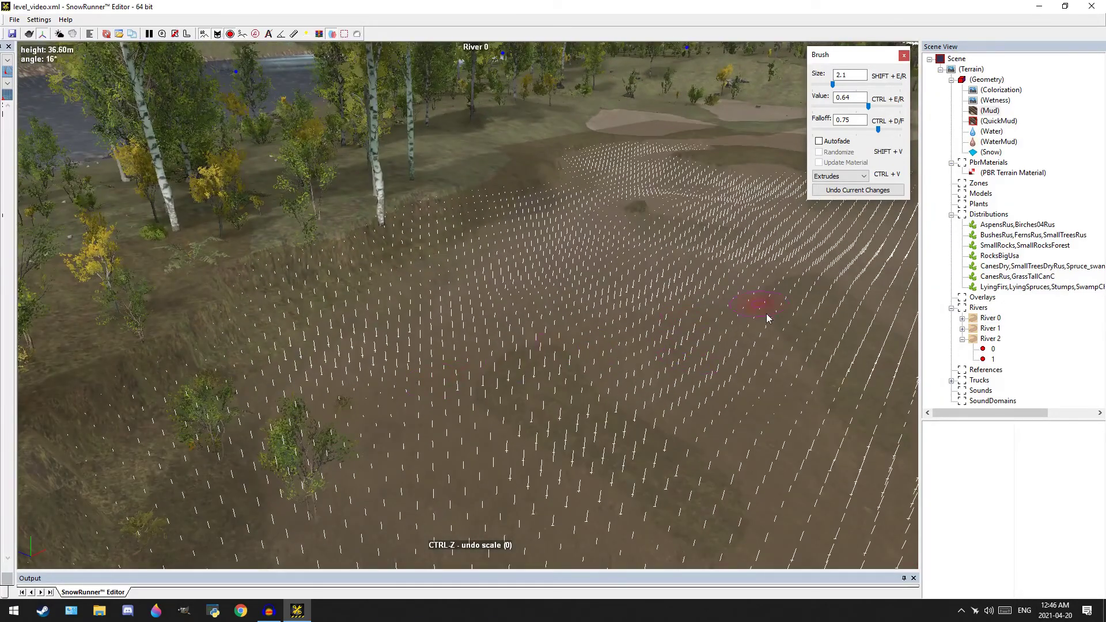
Go over the Mud extrudes from the near basin across to the eastern basin with the size 2.1 brush, finishing the brush work
{"action": "scroll", "coordinate": [730, 317], "scroll_direction": "up", "scroll_amount": 2}
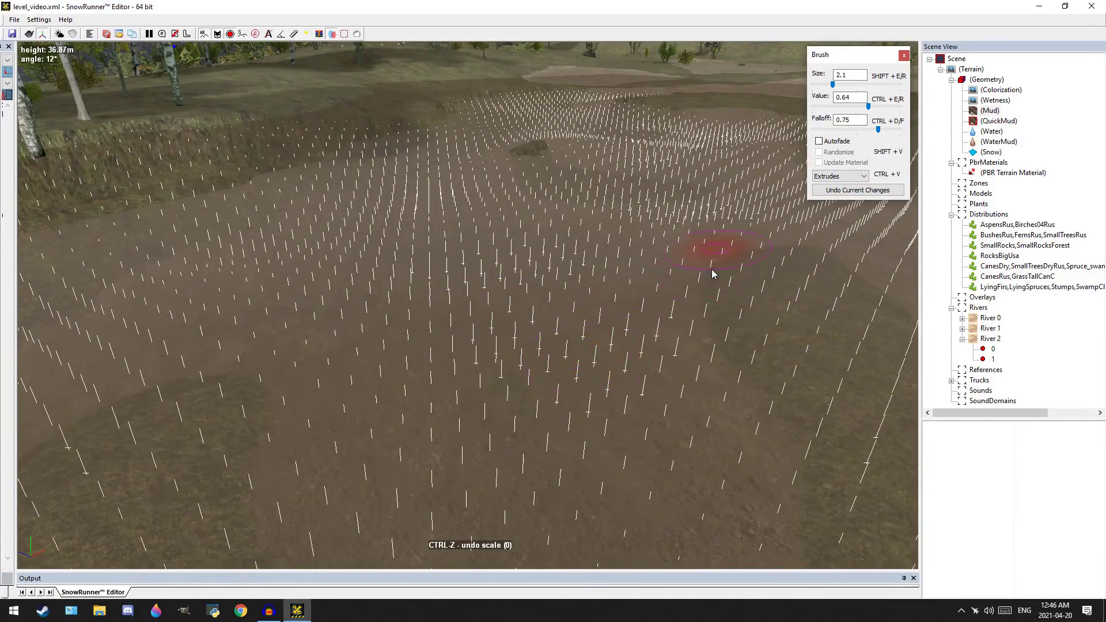
{"action": "scroll", "coordinate": [749, 377], "scroll_direction": "down", "scroll_amount": 1}
{"action": "middle_click_drag", "start_coordinate": [368, 329], "coordinate": [664, 242]}
{"action": "scroll", "coordinate": [597, 432], "scroll_direction": "down", "scroll_amount": 2}
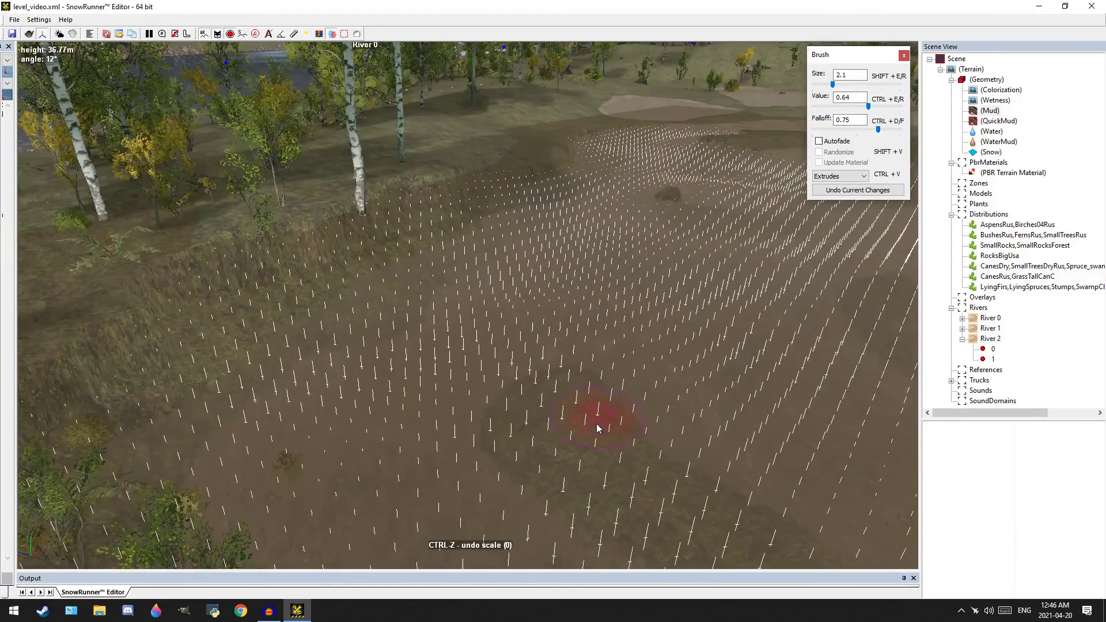
{"action": "middle_click_drag", "start_coordinate": [597, 432], "coordinate": [625, 351]}
{"action": "middle_click_drag", "start_coordinate": [431, 485], "coordinate": [447, 390]}
{"action": "middle_click_drag", "start_coordinate": [692, 389], "coordinate": [707, 437]}
{"action": "middle_click_drag", "start_coordinate": [835, 383], "coordinate": [269, 406]}
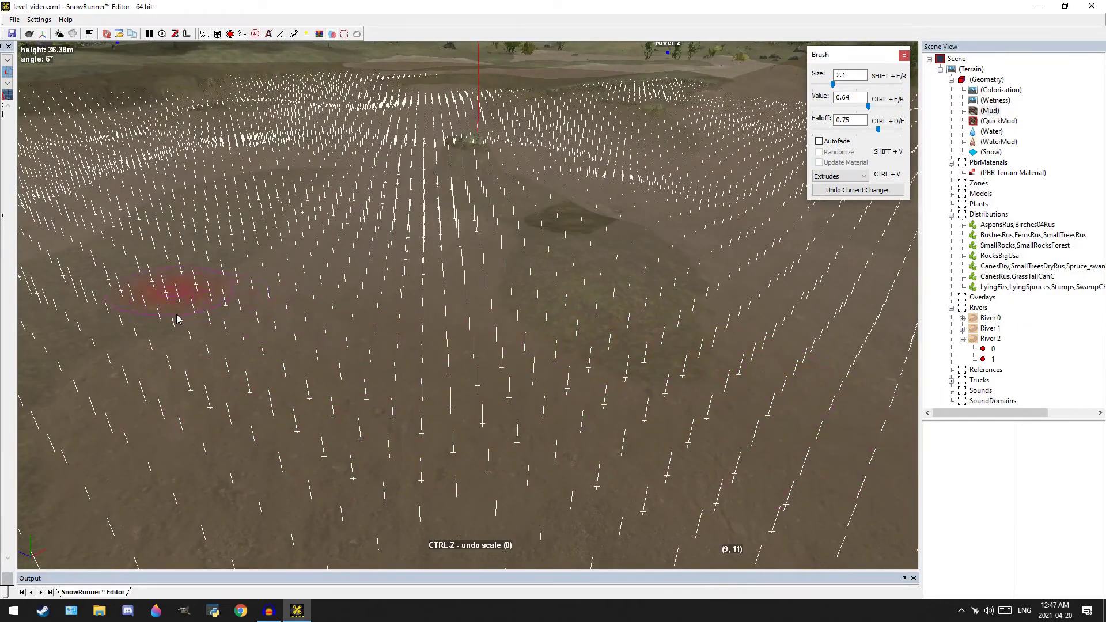
{"action": "middle_click_drag", "start_coordinate": [682, 286], "coordinate": [623, 429]}
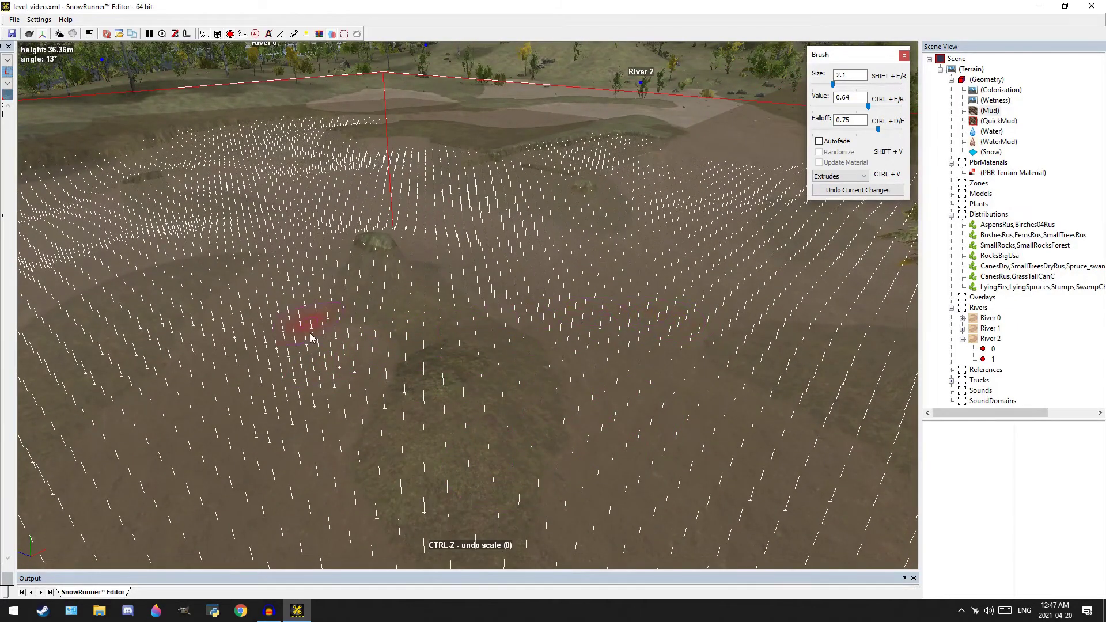
{"action": "middle_click_drag", "start_coordinate": [640, 334], "coordinate": [344, 246]}
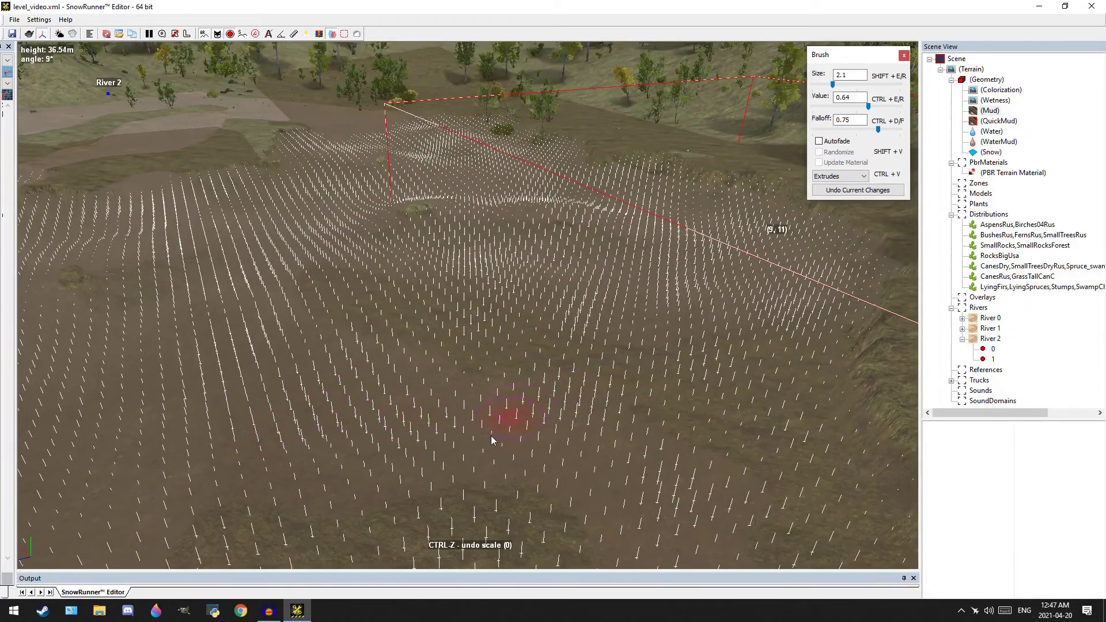
{"action": "key", "text": "Escape"}
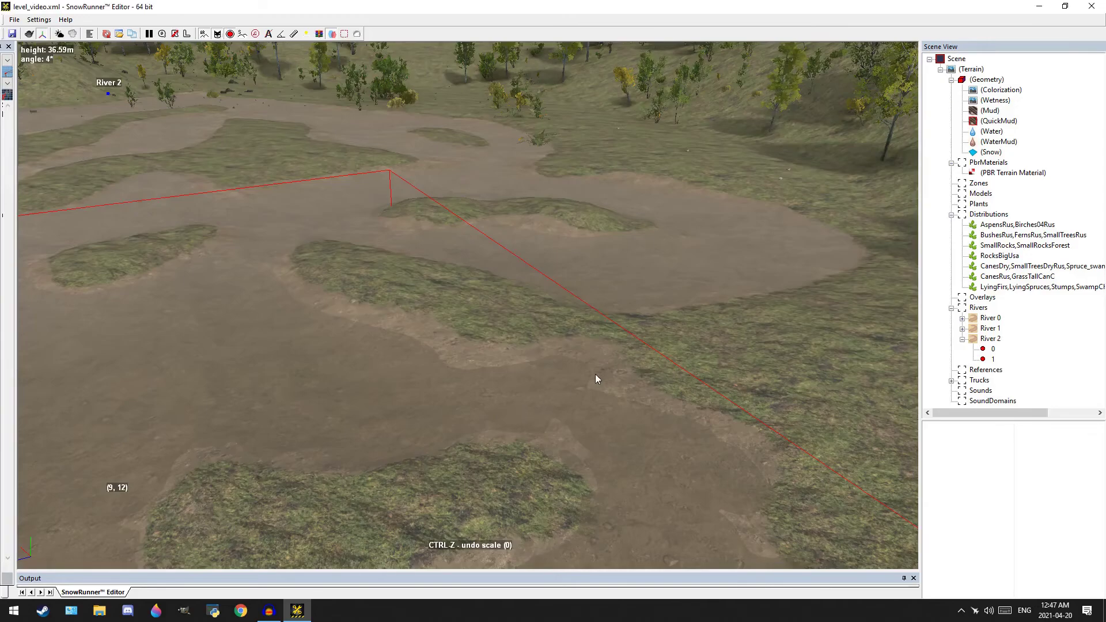
Reopen the Mud layer's brush in Automatic mode with size 1.1 and value 0.60
{"action": "middle_click_drag", "start_coordinate": [596, 374], "coordinate": [733, 306]}
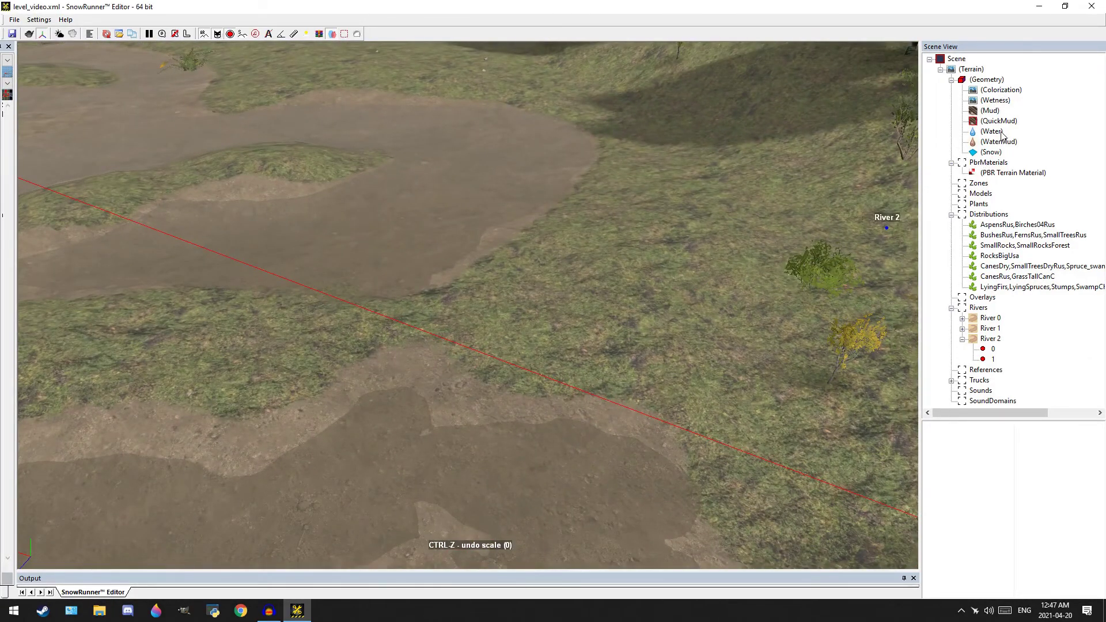
{"action": "left_click", "coordinate": [991, 110]}
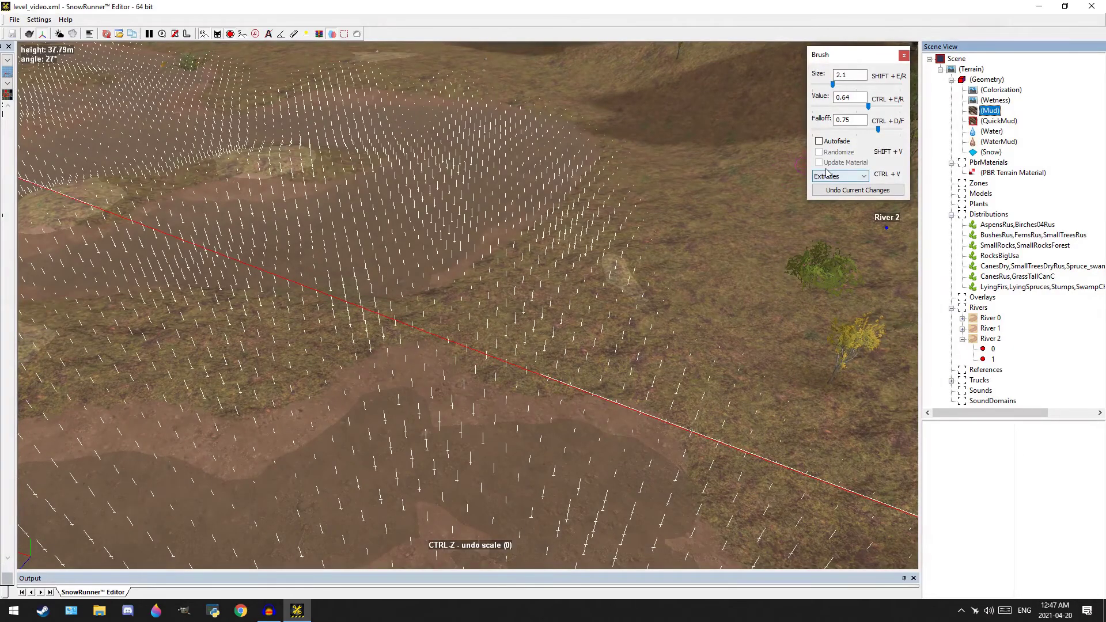
{"action": "scroll", "coordinate": [829, 178], "scroll_direction": "up", "scroll_amount": 1}
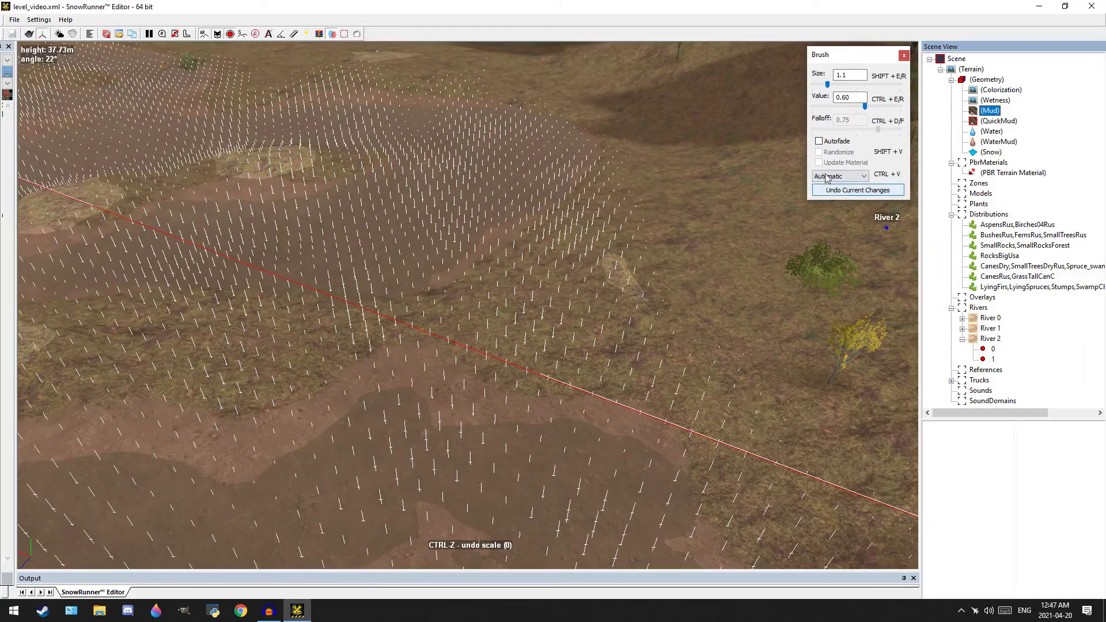
{"action": "scroll", "coordinate": [557, 302], "scroll_direction": "down", "scroll_amount": 5}
{"action": "middle_click_drag", "start_coordinate": [526, 313], "coordinate": [547, 304]}
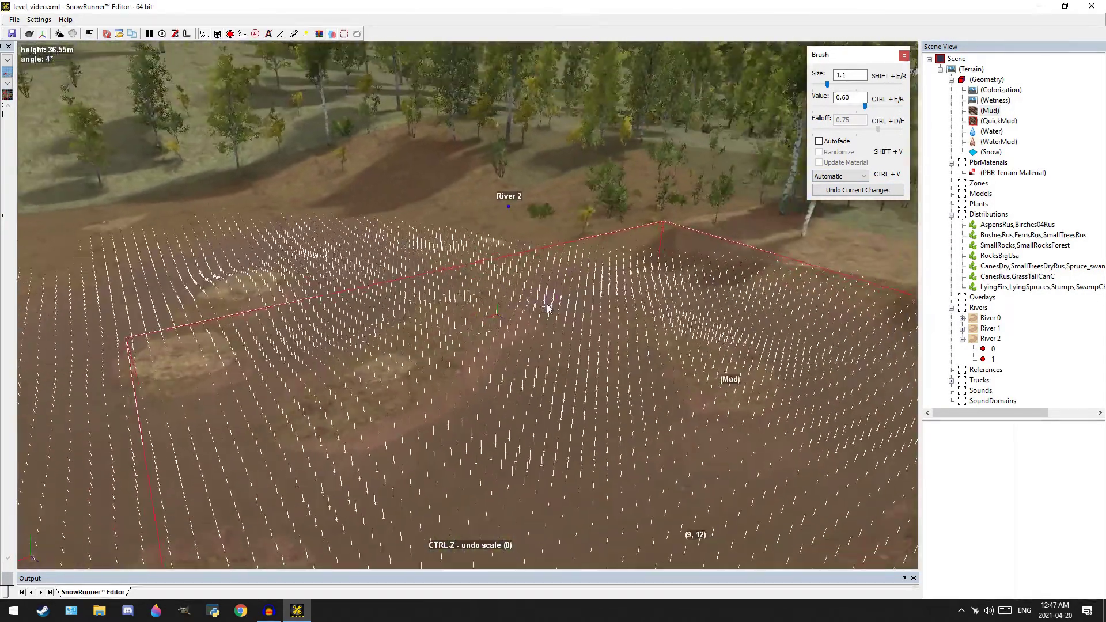
Paint a narrow Automatic mud rut lengthwise over the grassy mound between the near and eastern basins
{"action": "scroll", "coordinate": [547, 303], "scroll_direction": "up", "scroll_amount": 6}
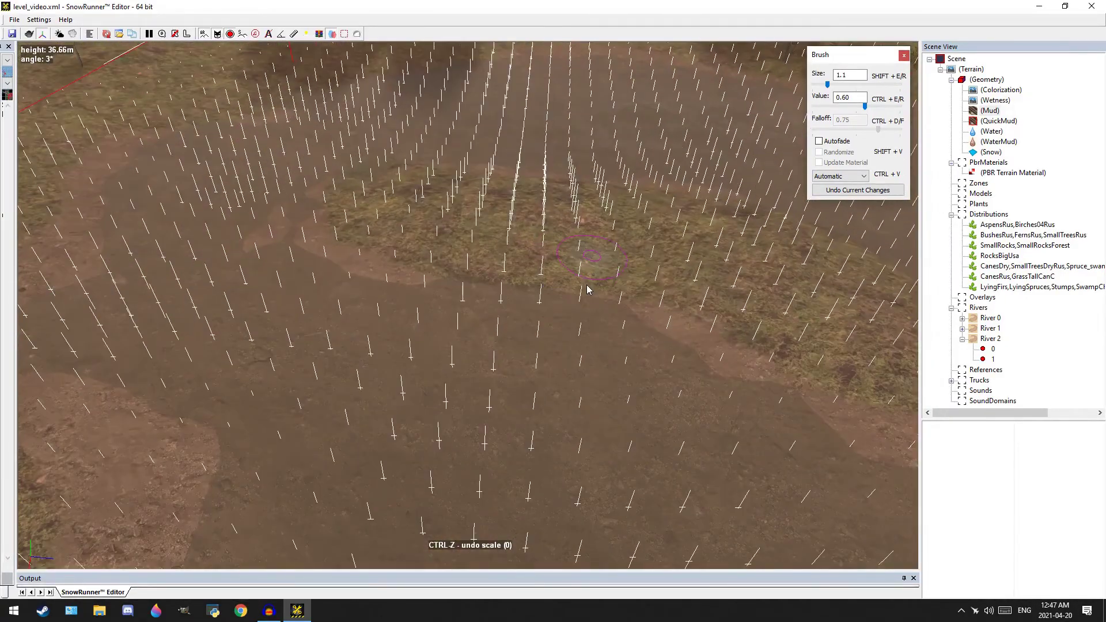
{"action": "scroll", "coordinate": [590, 292], "scroll_direction": "up", "scroll_amount": 2}
{"action": "scroll", "coordinate": [591, 293], "scroll_direction": "down", "scroll_amount": 5}
{"action": "middle_click_drag", "start_coordinate": [369, 317], "coordinate": [501, 184]}
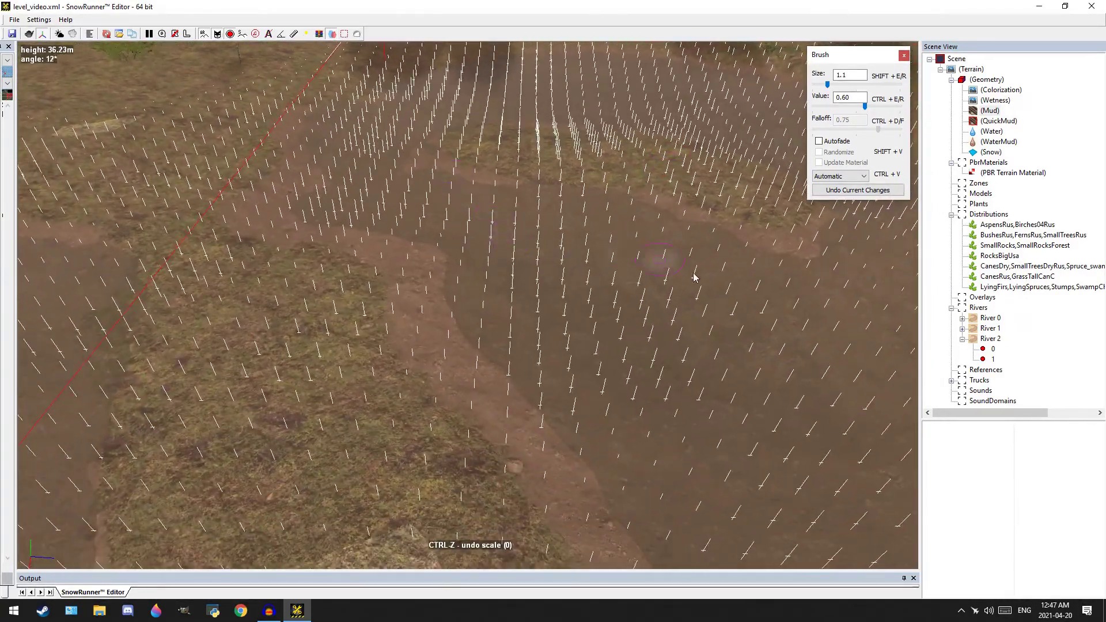
{"action": "middle_click_drag", "start_coordinate": [680, 279], "coordinate": [766, 288]}
{"action": "scroll", "coordinate": [461, 348], "scroll_direction": "down", "scroll_amount": 4}
{"action": "scroll", "coordinate": [493, 403], "scroll_direction": "up", "scroll_amount": 2}
{"action": "scroll", "coordinate": [493, 462], "scroll_direction": "up", "scroll_amount": 2}
{"action": "mouse_move", "coordinate": [494, 524]}
{"action": "left_mouse_down"}
{"action": "mouse_move", "coordinate": [379, 170]}
{"action": "mouse_move", "coordinate": [443, 403]}
{"action": "left_mouse_up"}
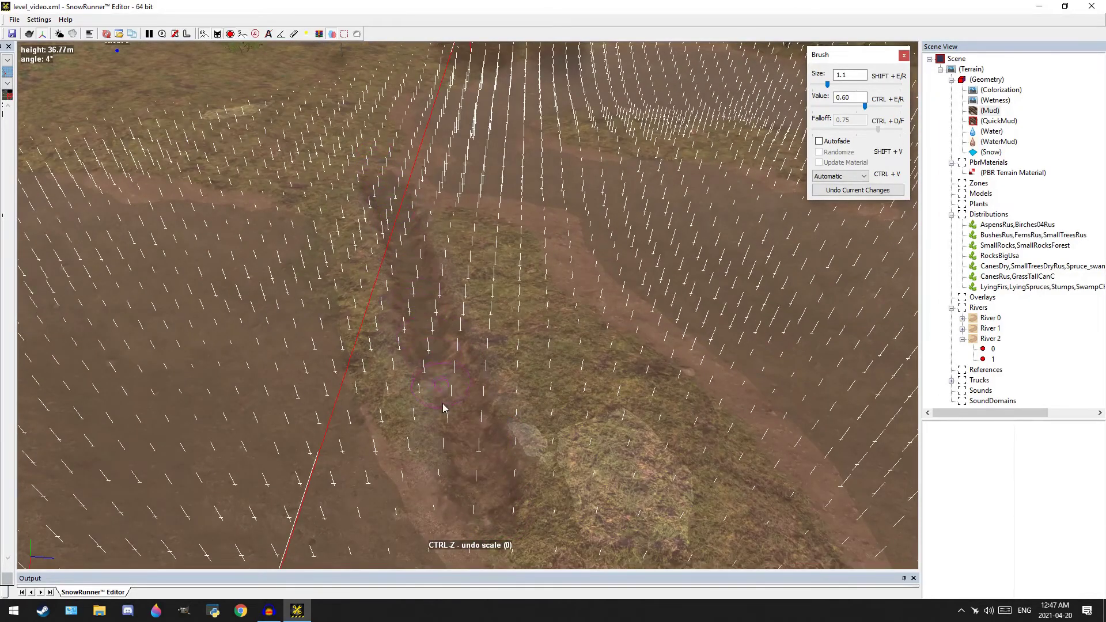
Paint further Automatic mud strokes beside the first rut to form parallel wheel tracks over the mound
{"action": "scroll", "coordinate": [452, 403], "scroll_direction": "down", "scroll_amount": 3}
{"action": "middle_click_drag", "start_coordinate": [461, 385], "coordinate": [427, 274]}
{"action": "left_click_drag", "start_coordinate": [427, 274], "coordinate": [503, 486]}
{"action": "mouse_move", "coordinate": [612, 499]}
{"action": "left_mouse_down"}
{"action": "mouse_move", "coordinate": [621, 423]}
{"action": "mouse_move", "coordinate": [533, 217]}
{"action": "left_mouse_up"}
{"action": "middle_click_drag", "start_coordinate": [533, 217], "coordinate": [585, 436]}
{"action": "mouse_move", "coordinate": [585, 436]}
{"action": "left_mouse_down"}
{"action": "mouse_move", "coordinate": [520, 283]}
{"action": "mouse_move", "coordinate": [540, 366]}
{"action": "mouse_move", "coordinate": [493, 278]}
{"action": "left_mouse_up"}
{"action": "mouse_move", "coordinate": [406, 187]}
{"action": "left_mouse_down"}
{"action": "mouse_move", "coordinate": [410, 253]}
{"action": "mouse_move", "coordinate": [374, 235]}
{"action": "mouse_move", "coordinate": [405, 305]}
{"action": "left_mouse_up"}
Lengthen the parallel mud ruts past the end of the mound into the muddy channel
{"action": "middle_click_drag", "start_coordinate": [416, 296], "coordinate": [374, 189]}
{"action": "mouse_move", "coordinate": [374, 189]}
{"action": "left_mouse_down"}
{"action": "mouse_move", "coordinate": [462, 461]}
{"action": "mouse_move", "coordinate": [429, 215]}
{"action": "mouse_move", "coordinate": [489, 444]}
{"action": "mouse_move", "coordinate": [486, 403]}
{"action": "left_mouse_up"}
{"action": "mouse_move", "coordinate": [486, 403]}
{"action": "middle_mouse_down"}
{"action": "mouse_move", "coordinate": [485, 367]}
{"action": "mouse_move", "coordinate": [464, 345]}
{"action": "middle_mouse_up"}
{"action": "mouse_move", "coordinate": [465, 345]}
{"action": "left_mouse_down"}
{"action": "mouse_move", "coordinate": [548, 439]}
{"action": "mouse_move", "coordinate": [548, 265]}
{"action": "mouse_move", "coordinate": [609, 413]}
{"action": "left_mouse_up"}
{"action": "scroll", "coordinate": [611, 416], "scroll_direction": "down", "scroll_amount": 3}
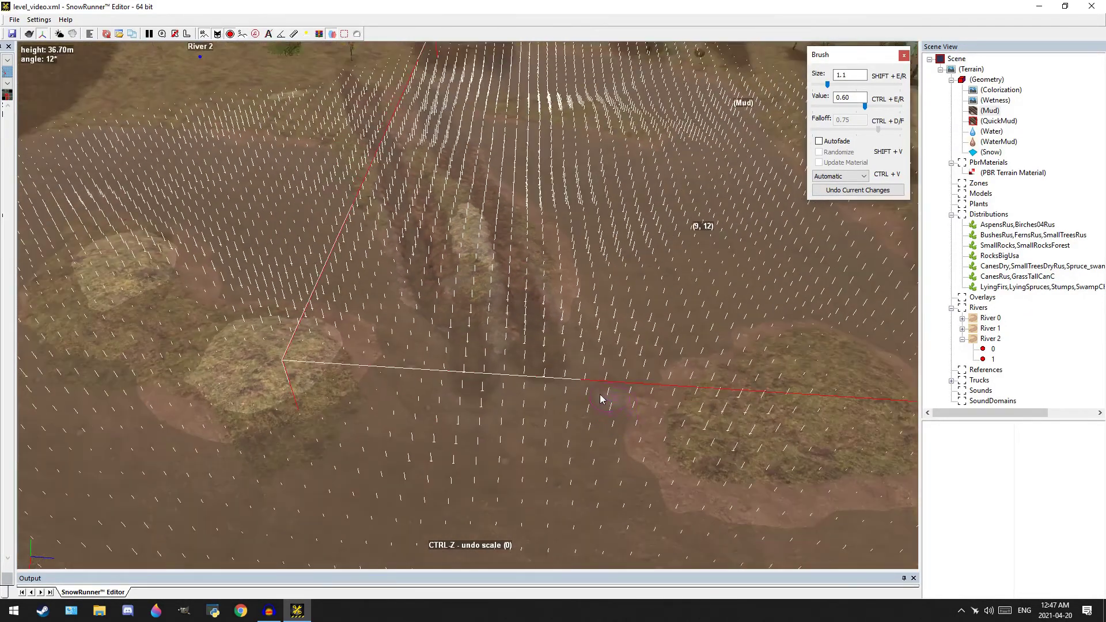
Continue both mud ruts across the channel and over the central mound
{"action": "middle_click_drag", "start_coordinate": [604, 402], "coordinate": [562, 296]}
{"action": "left_click_drag", "start_coordinate": [525, 252], "coordinate": [592, 425]}
{"action": "mouse_move", "coordinate": [468, 268]}
{"action": "left_mouse_down"}
{"action": "mouse_move", "coordinate": [434, 365]}
{"action": "mouse_move", "coordinate": [486, 417]}
{"action": "mouse_move", "coordinate": [526, 328]}
{"action": "mouse_move", "coordinate": [549, 425]}
{"action": "left_mouse_up"}
{"action": "middle_click_drag", "start_coordinate": [548, 425], "coordinate": [641, 383]}
{"action": "mouse_move", "coordinate": [640, 382]}
{"action": "left_mouse_down"}
{"action": "mouse_move", "coordinate": [602, 291]}
{"action": "mouse_move", "coordinate": [552, 306]}
{"action": "mouse_move", "coordinate": [563, 271]}
{"action": "mouse_move", "coordinate": [518, 321]}
{"action": "mouse_move", "coordinate": [515, 264]}
{"action": "mouse_move", "coordinate": [603, 207]}
{"action": "mouse_move", "coordinate": [562, 367]}
{"action": "left_mouse_up"}
{"action": "middle_click_drag", "start_coordinate": [562, 367], "coordinate": [541, 98]}
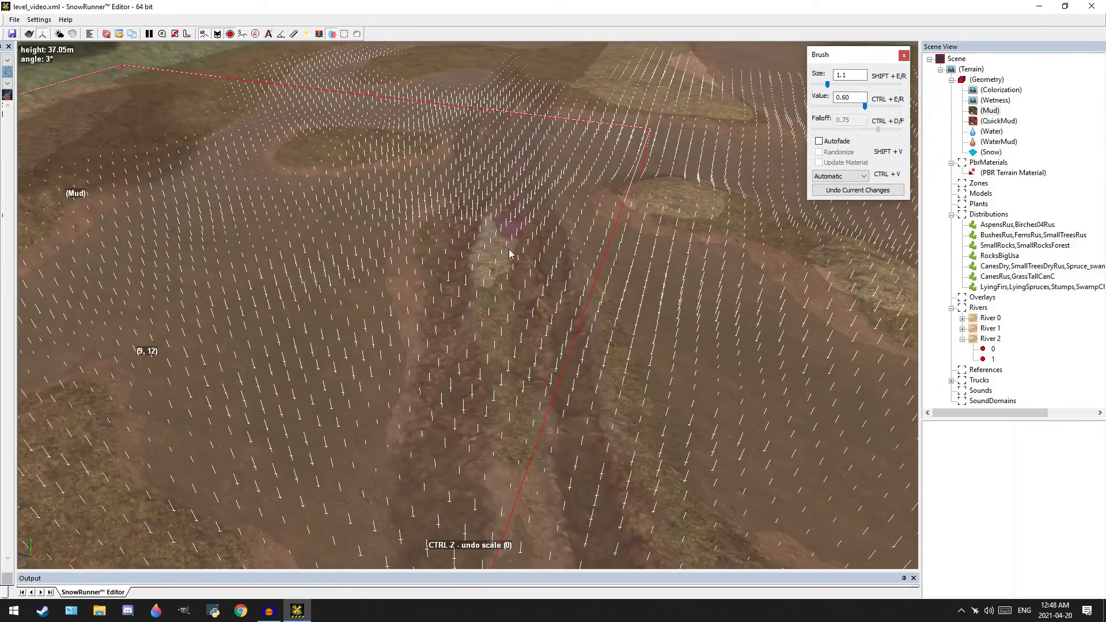
Deepen the ruts between the basins, extend them to the grass at the swamp's near end, and leave the Mud brush
{"action": "left_click_drag", "start_coordinate": [511, 244], "coordinate": [518, 368]}
{"action": "scroll", "coordinate": [523, 380], "scroll_direction": "down", "scroll_amount": 3}
{"action": "middle_click_drag", "start_coordinate": [524, 380], "coordinate": [506, 215]}
{"action": "left_click_drag", "start_coordinate": [506, 215], "coordinate": [510, 498]}
{"action": "scroll", "coordinate": [511, 489], "scroll_direction": "down", "scroll_amount": 3}
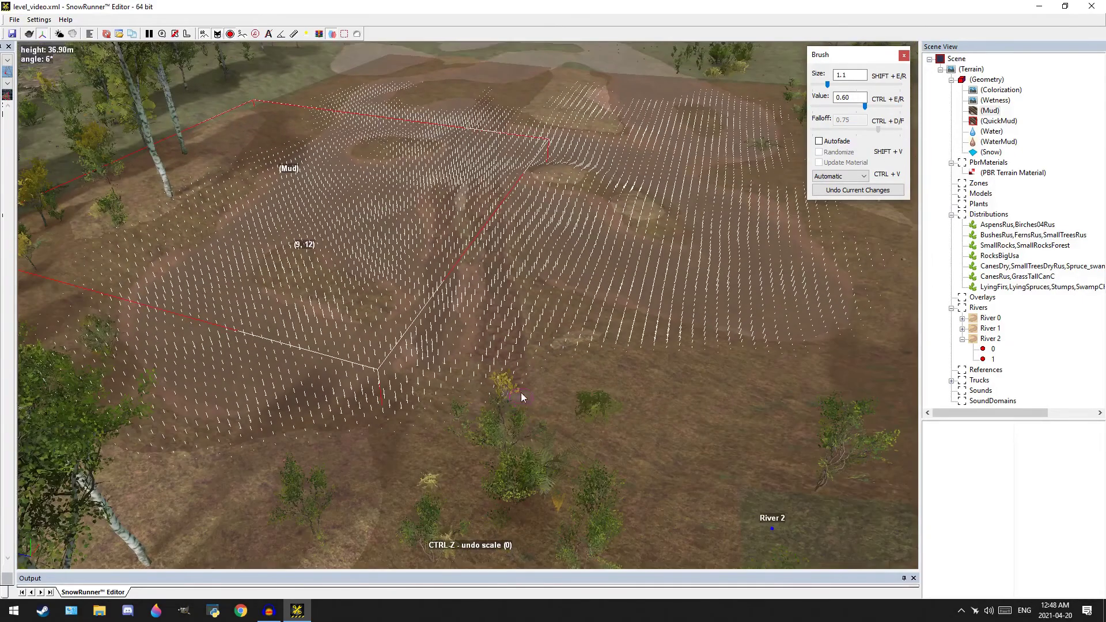
{"action": "key", "text": "ctrl+b"}
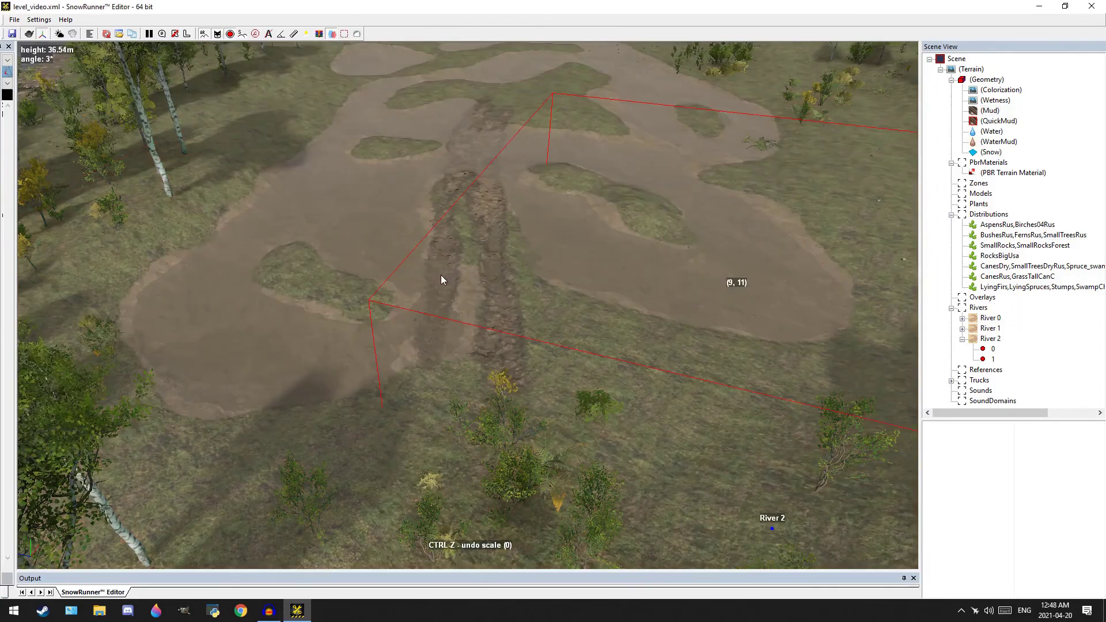
Select the CanesRus,GrassTallCanC distribution and set its density brush to size 1.7, value 0.66 and falloff 0.66
{"action": "scroll", "coordinate": [500, 281], "scroll_direction": "up", "scroll_amount": 5}
{"action": "middle_click_drag", "start_coordinate": [513, 282], "coordinate": [569, 326]}
{"action": "scroll", "coordinate": [512, 275], "scroll_direction": "down", "scroll_amount": 3}
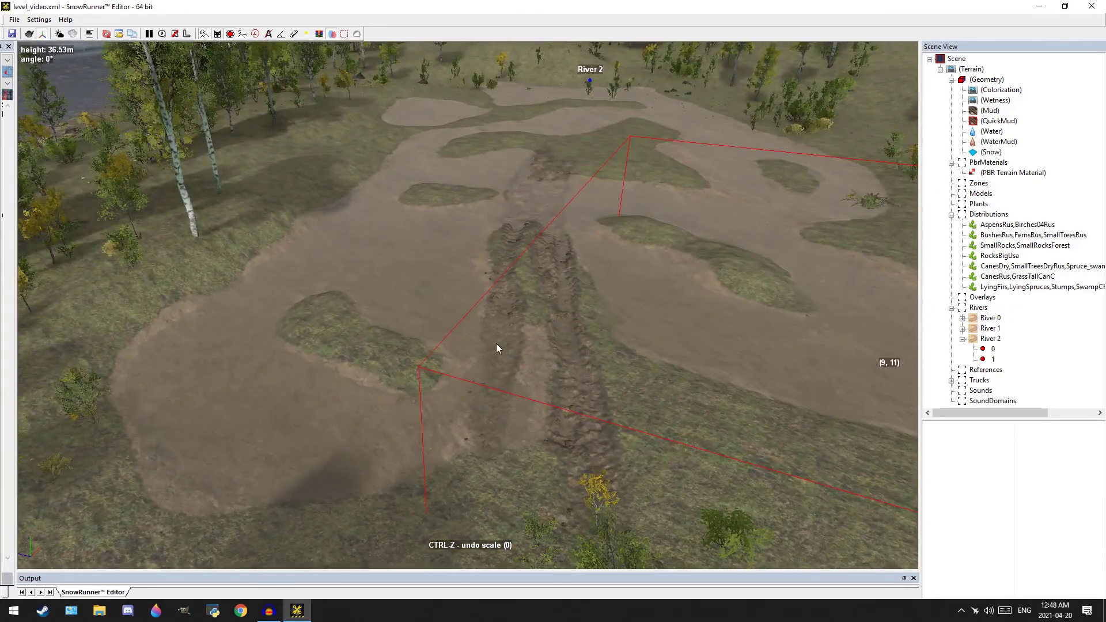
{"action": "scroll", "coordinate": [496, 343], "scroll_direction": "down", "scroll_amount": 3}
{"action": "middle_click_drag", "start_coordinate": [499, 348], "coordinate": [457, 383]}
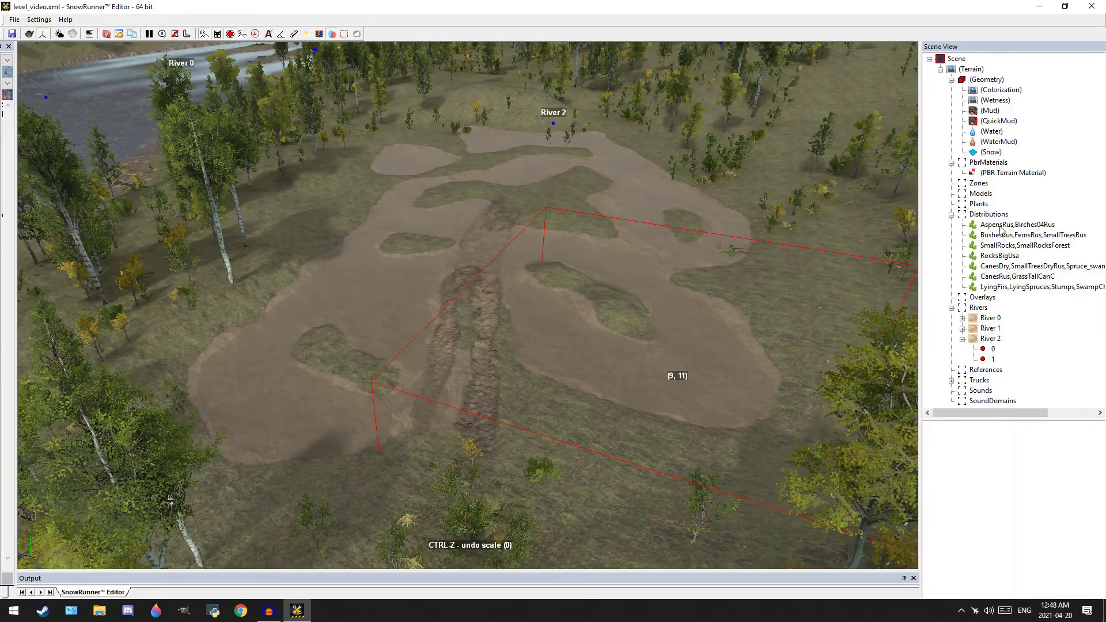
{"action": "left_click", "coordinate": [995, 278]}
{"action": "scroll", "coordinate": [326, 384], "scroll_direction": "up", "scroll_amount": 3}
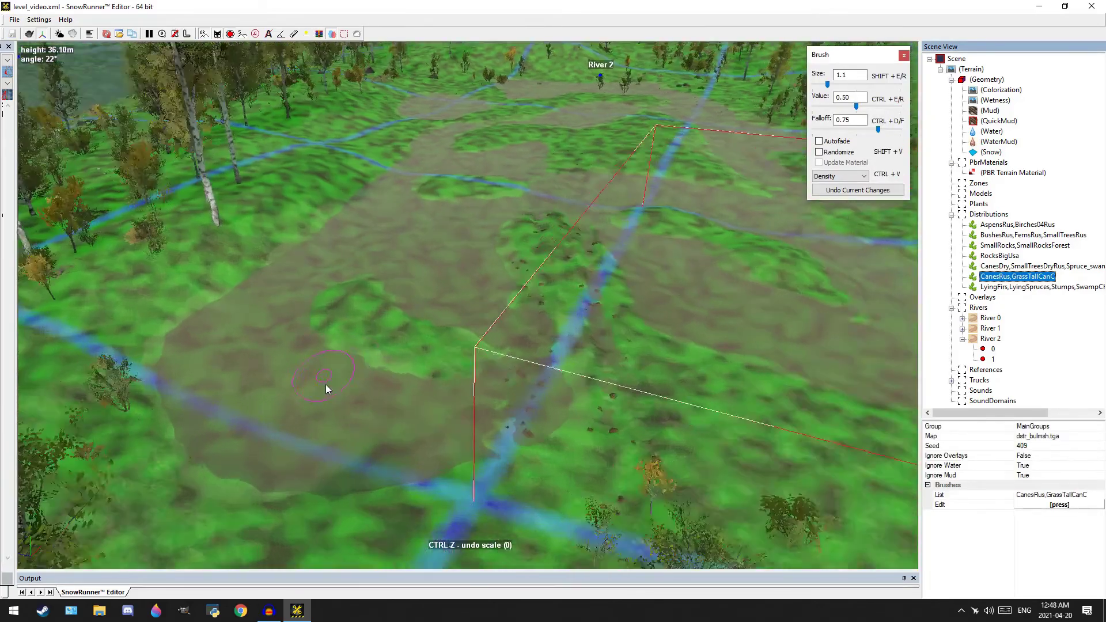
{"action": "middle_click_drag", "start_coordinate": [395, 343], "coordinate": [542, 382]}
{"action": "scroll", "coordinate": [459, 355], "scroll_direction": "up", "scroll_amount": 3}
{"action": "mouse_move", "coordinate": [459, 355]}
{"action": "middle_mouse_down", "text": "alt"}
{"action": "mouse_move", "coordinate": [444, 356]}
{"action": "mouse_move", "coordinate": [522, 364]}
{"action": "middle_mouse_up", "text": "alt"}
{"action": "scroll", "coordinate": [463, 336], "scroll_direction": "down", "scroll_amount": 3}
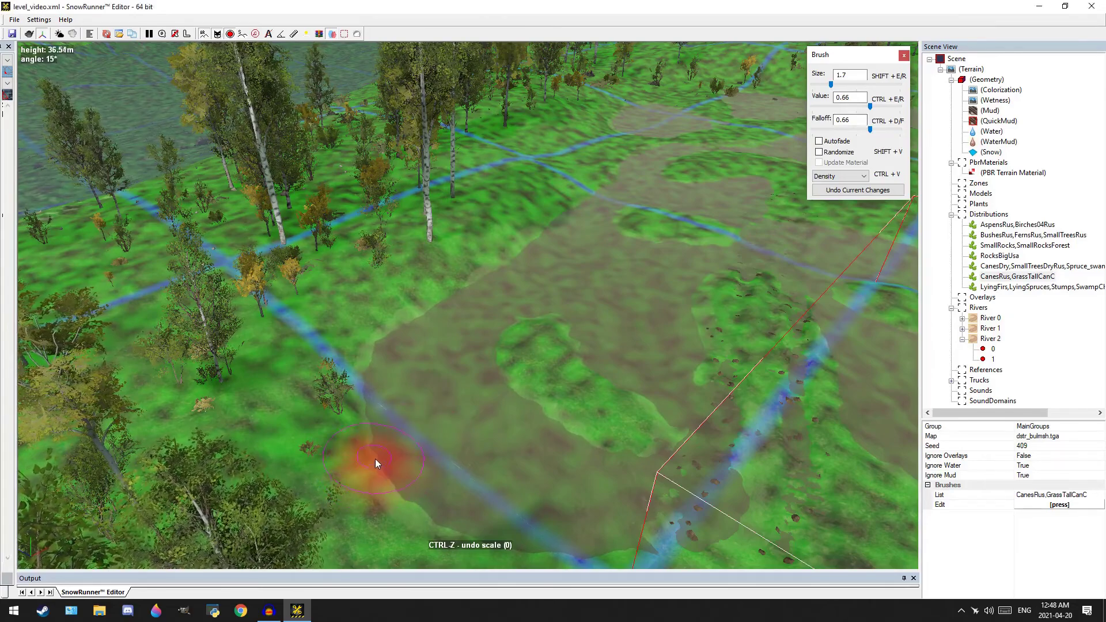
Paint CanesRus,GrassTallCanC density along the near basin's bank, across its grassy island and beside the wheel ruts
{"action": "scroll", "coordinate": [486, 375], "scroll_direction": "up", "scroll_amount": 3}
{"action": "mouse_move", "coordinate": [524, 391]}
{"action": "left_mouse_down"}
{"action": "mouse_move", "coordinate": [402, 447]}
{"action": "mouse_move", "coordinate": [576, 451]}
{"action": "left_mouse_up"}
{"action": "scroll", "coordinate": [576, 450], "scroll_direction": "down", "scroll_amount": 3}
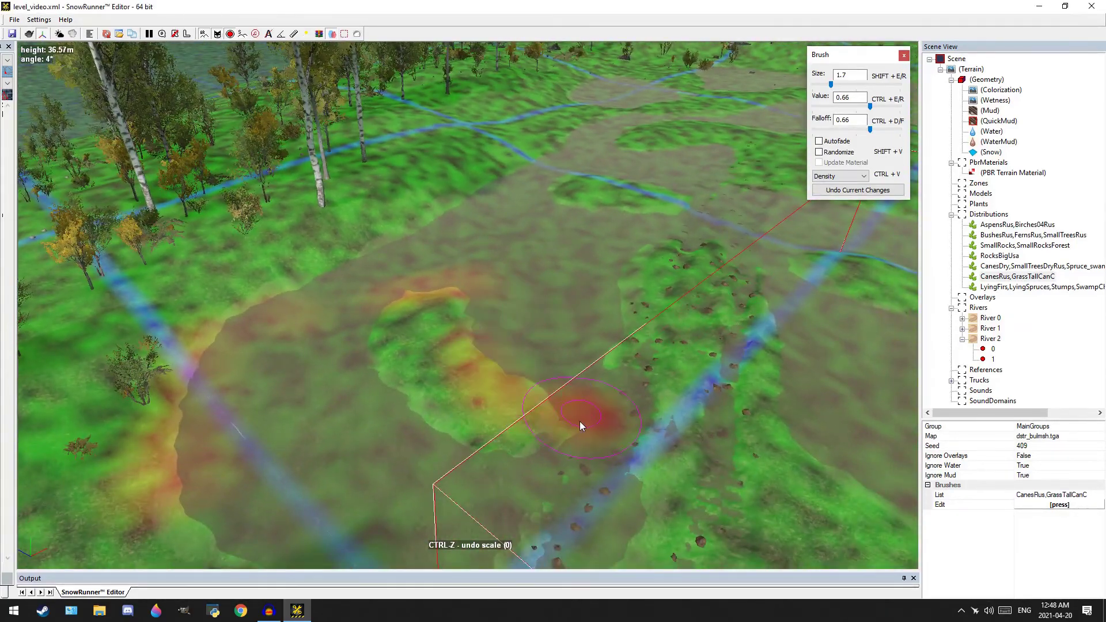
{"action": "mouse_move", "coordinate": [618, 277]}
{"action": "middle_mouse_down"}
{"action": "mouse_move", "coordinate": [593, 250]}
{"action": "mouse_move", "coordinate": [663, 268]}
{"action": "middle_mouse_up"}
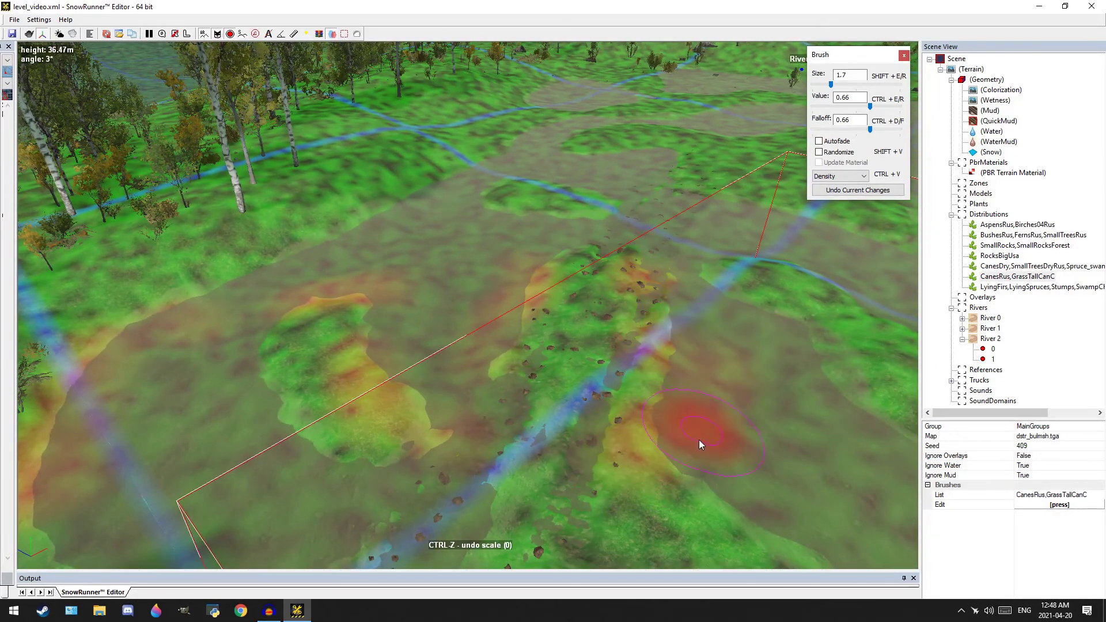
{"action": "middle_click_drag", "start_coordinate": [668, 250], "coordinate": [671, 349]}
{"action": "scroll", "coordinate": [668, 346], "scroll_direction": "up", "scroll_amount": 3}
{"action": "left_click_drag", "start_coordinate": [661, 300], "coordinate": [616, 259]}
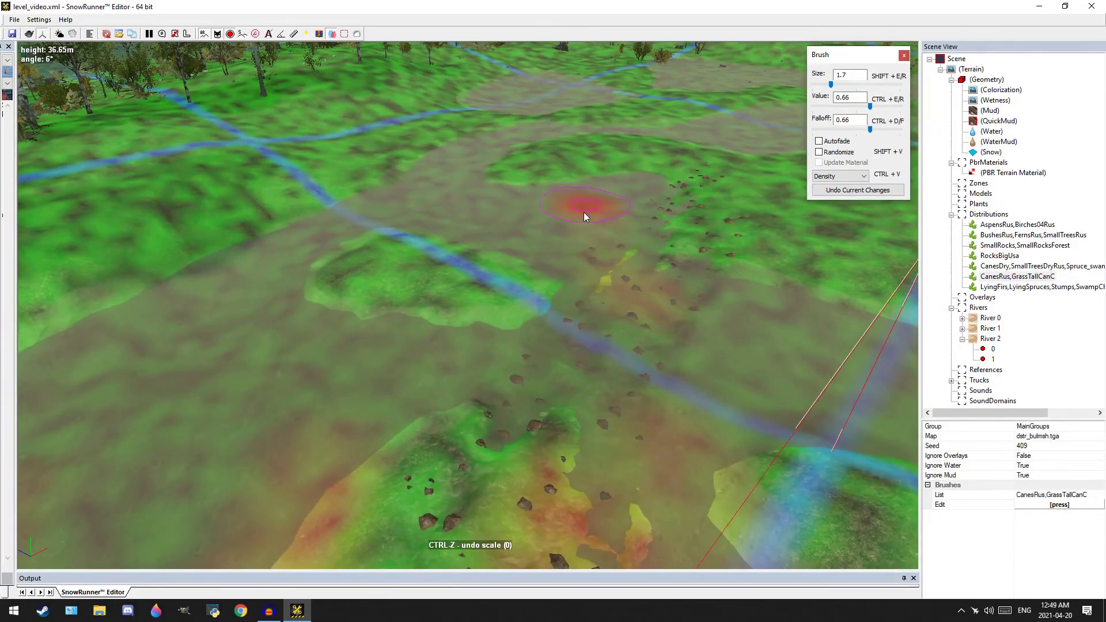
Paint more tall canes along the channel banks, around the middle islands and on the edges of the far basins
{"action": "middle_click_drag", "start_coordinate": [547, 204], "coordinate": [630, 277]}
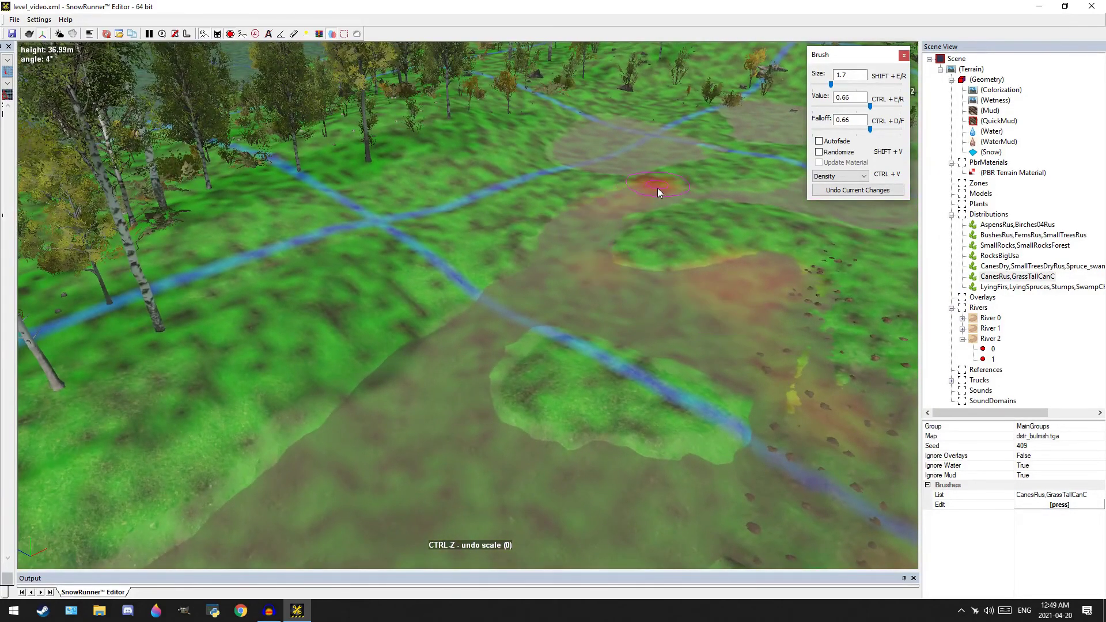
{"action": "scroll", "coordinate": [553, 283], "scroll_direction": "down", "scroll_amount": 3}
{"action": "middle_click_drag", "start_coordinate": [552, 285], "coordinate": [572, 232]}
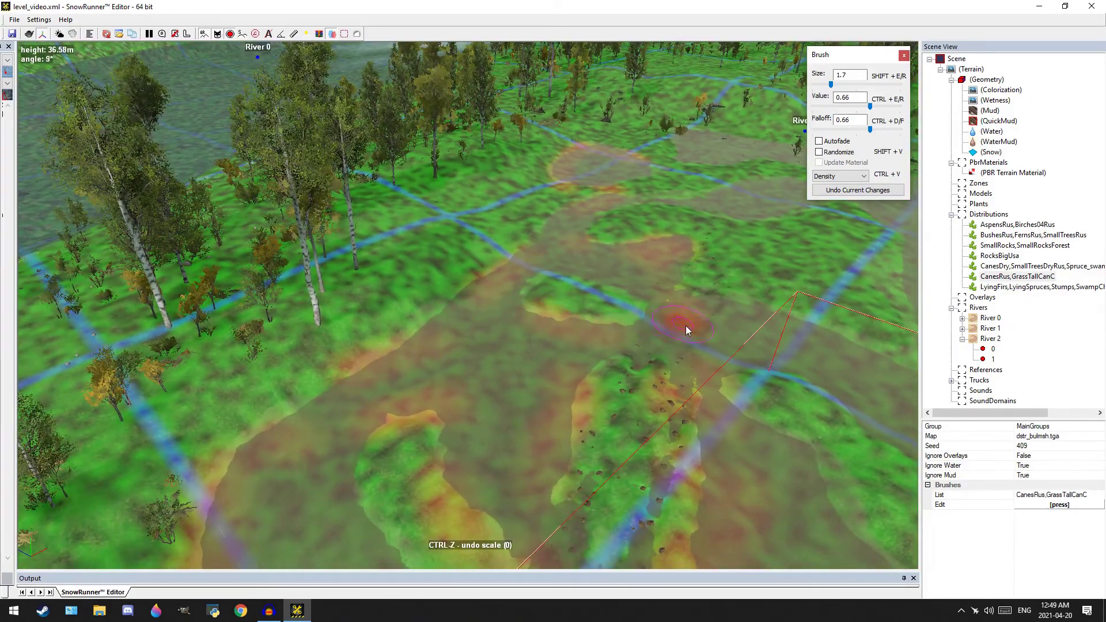
{"action": "middle_click_drag", "start_coordinate": [685, 326], "coordinate": [486, 276]}
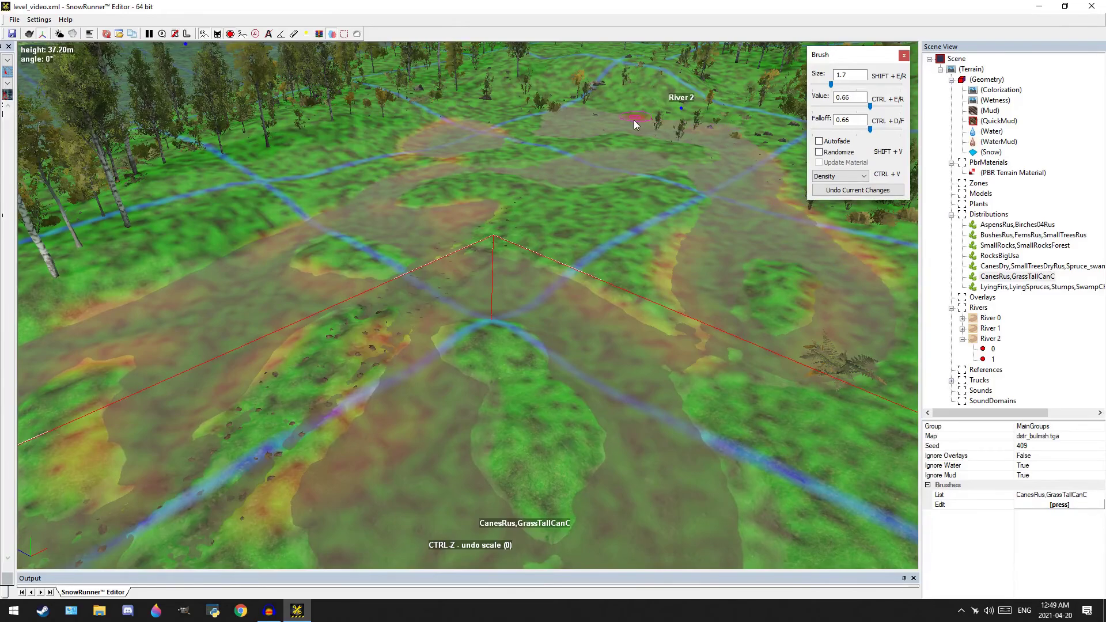
{"action": "scroll", "coordinate": [602, 204], "scroll_direction": "down", "scroll_amount": 4}
{"action": "middle_click_drag", "start_coordinate": [622, 247], "coordinate": [691, 138]}
{"action": "scroll", "coordinate": [662, 302], "scroll_direction": "up", "scroll_amount": 4}
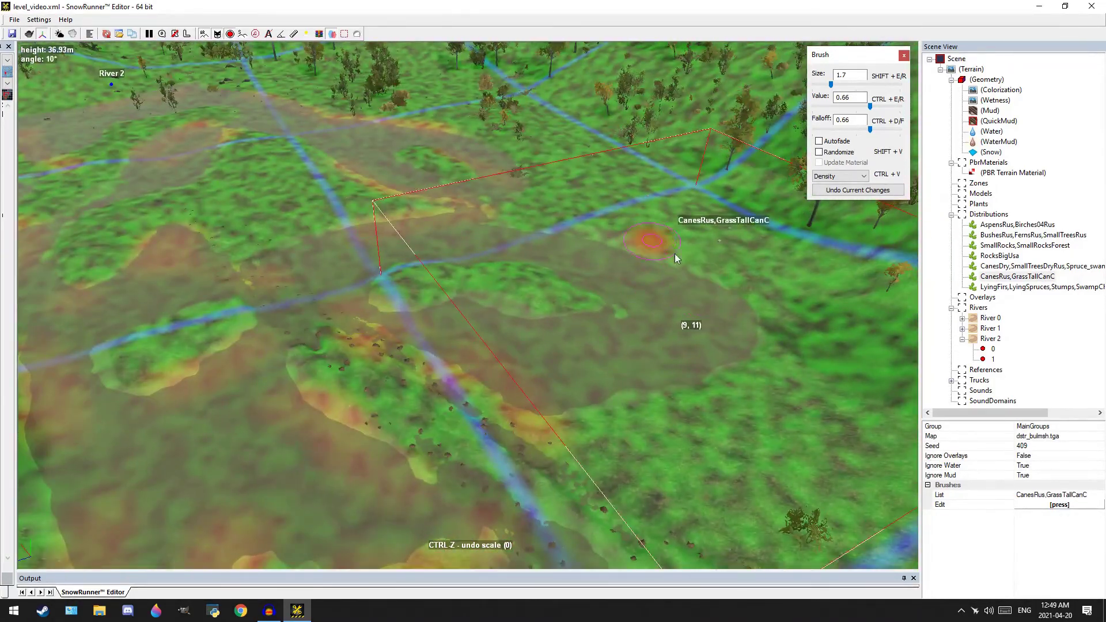
Paint canes around the rim of the side basin and on the remaining far banks, and leave the distribution brush
{"action": "left_click_drag", "start_coordinate": [659, 250], "coordinate": [698, 356]}
{"action": "middle_click_drag", "start_coordinate": [455, 258], "coordinate": [608, 202]}
{"action": "middle_click_drag", "start_coordinate": [602, 391], "coordinate": [468, 395]}
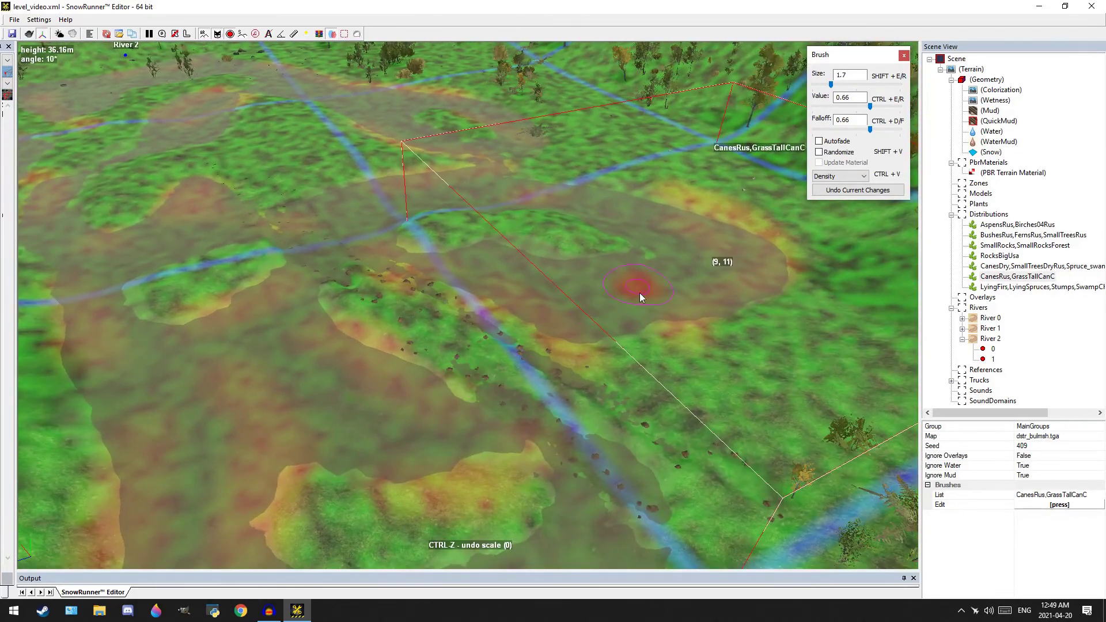
{"action": "middle_click_drag", "start_coordinate": [582, 336], "coordinate": [599, 236]}
{"action": "middle_click_drag", "start_coordinate": [307, 365], "coordinate": [423, 481]}
{"action": "middle_click_drag", "start_coordinate": [403, 344], "coordinate": [431, 460]}
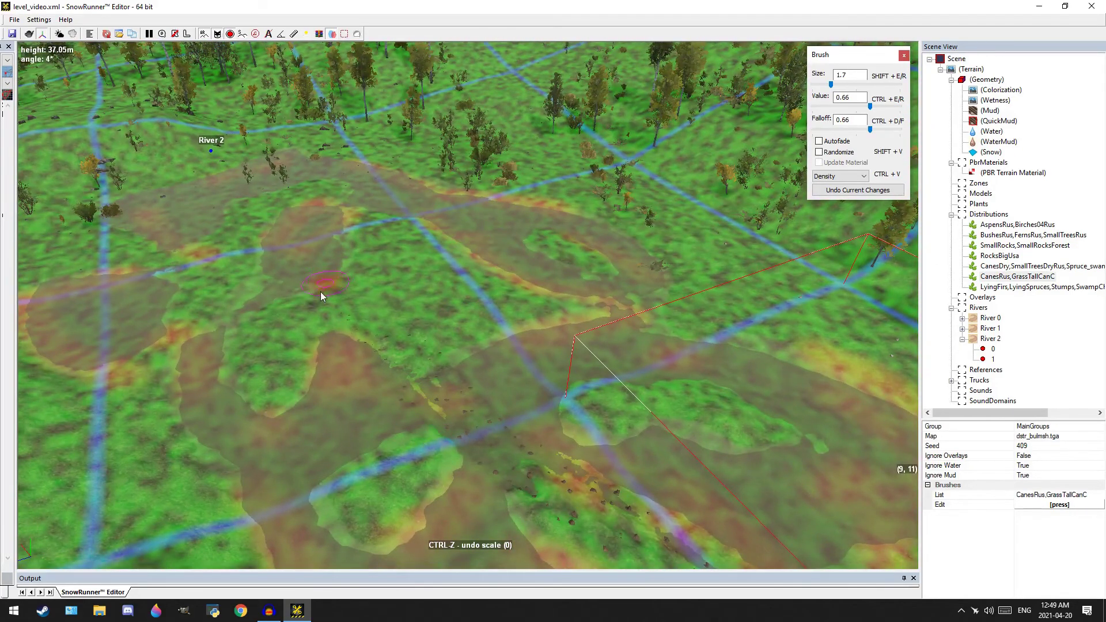
{"action": "key", "text": "Escape"}
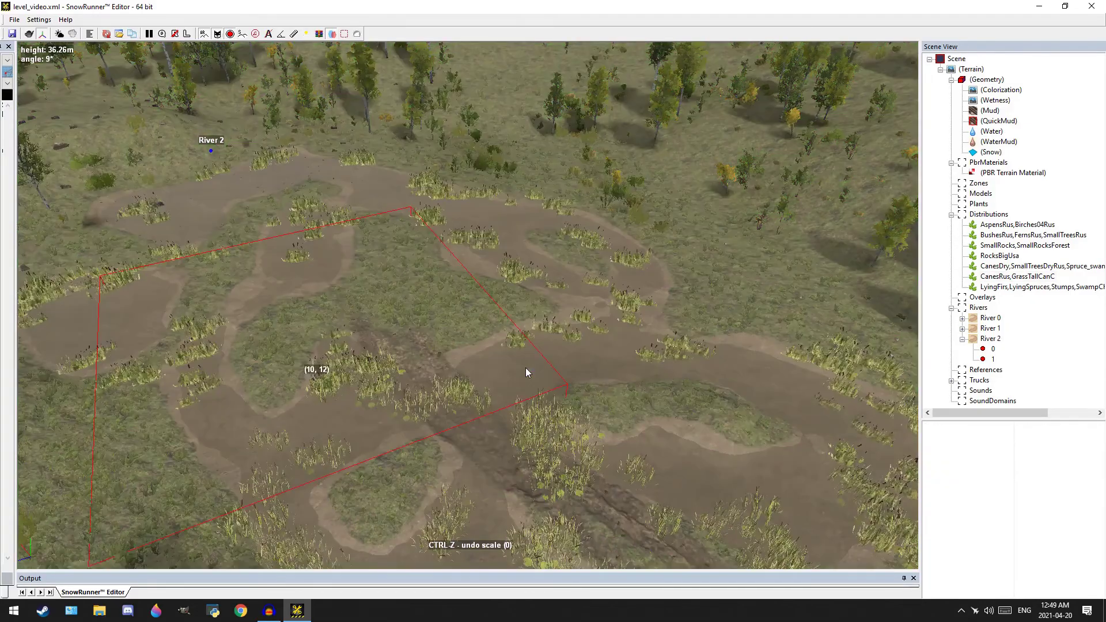
Examine the planted canes along the wheel ruts and close up on the near grassy island
{"action": "scroll", "coordinate": [645, 379], "scroll_direction": "up", "scroll_amount": 5}
{"action": "right_click_drag", "start_coordinate": [643, 376], "coordinate": [610, 379]}
{"action": "scroll", "coordinate": [611, 379], "scroll_direction": "down", "scroll_amount": 4}
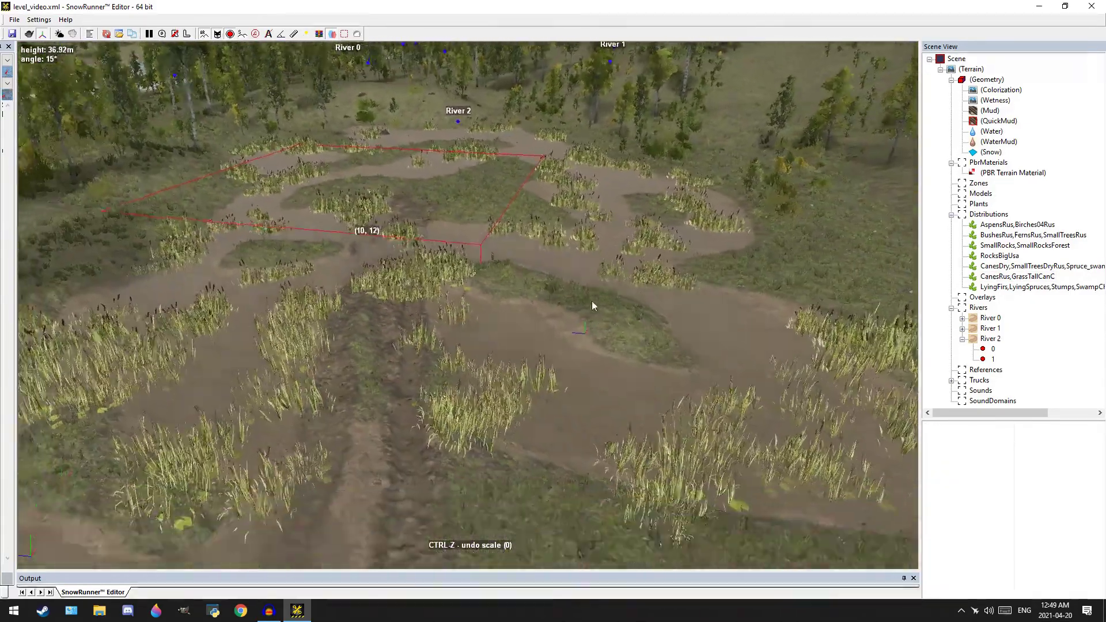
{"action": "middle_click_drag", "start_coordinate": [588, 314], "coordinate": [599, 178]}
{"action": "scroll", "coordinate": [579, 303], "scroll_direction": "up", "scroll_amount": 3}
{"action": "middle_click_drag", "start_coordinate": [529, 258], "coordinate": [733, 377]}
{"action": "scroll", "coordinate": [734, 382], "scroll_direction": "up", "scroll_amount": 4}
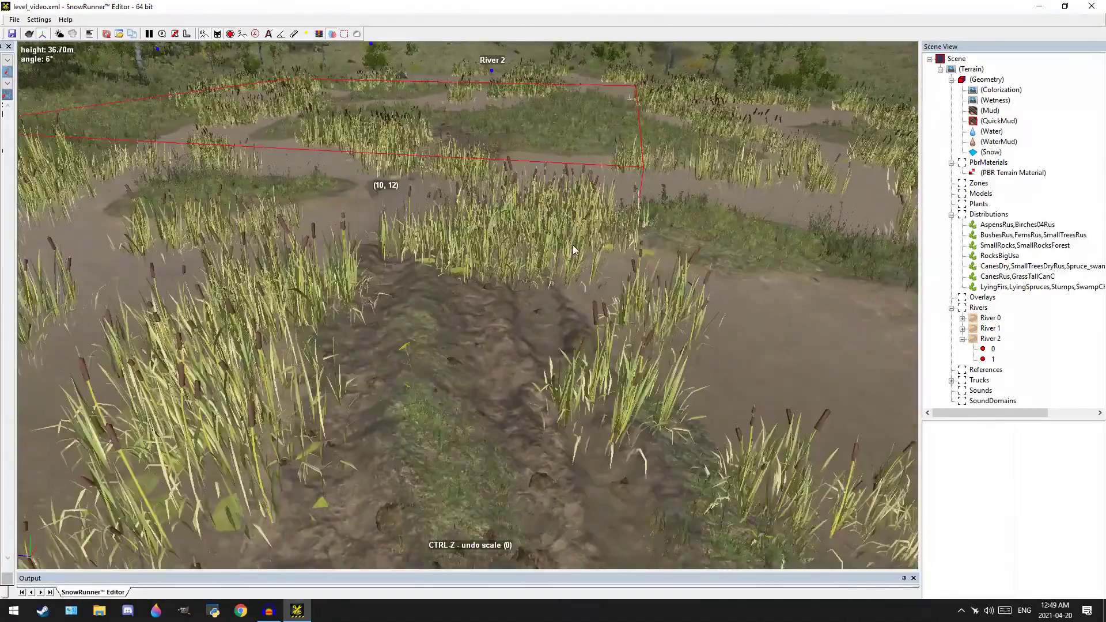
{"action": "right_click_drag", "start_coordinate": [734, 382], "coordinate": [656, 259]}
{"action": "scroll", "coordinate": [654, 251], "scroll_direction": "down", "scroll_amount": 5}
{"action": "scroll", "coordinate": [441, 399], "scroll_direction": "up", "scroll_amount": 5}
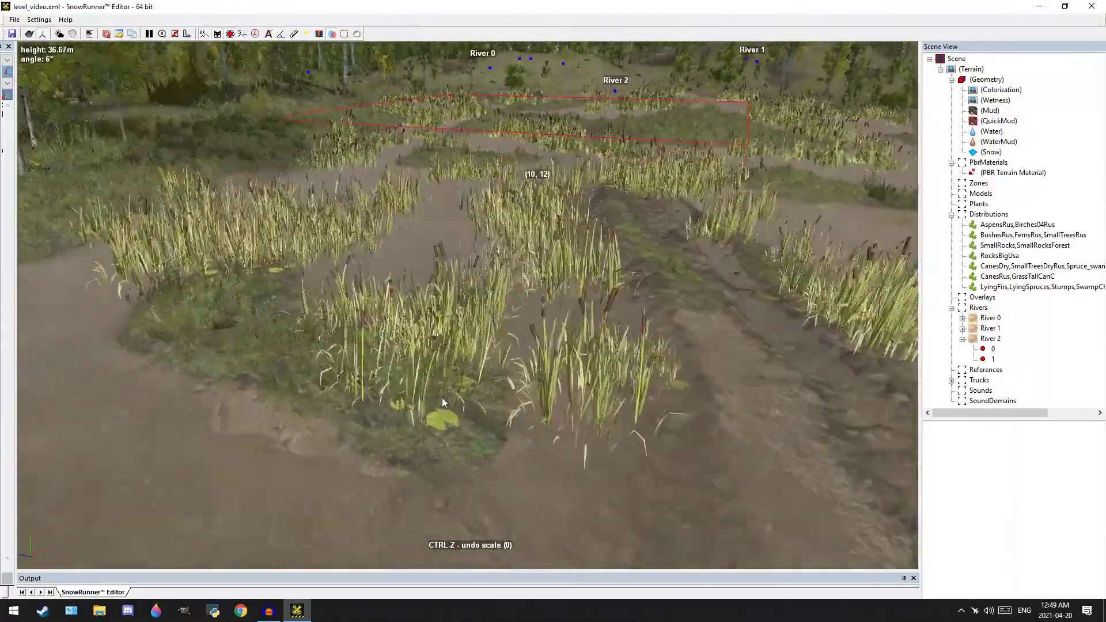
{"action": "right_click_drag", "start_coordinate": [521, 410], "coordinate": [443, 367]}
{"action": "scroll", "coordinate": [442, 368], "scroll_direction": "up", "scroll_amount": 2}
{"action": "scroll", "coordinate": [384, 350], "scroll_direction": "up", "scroll_amount": 6}
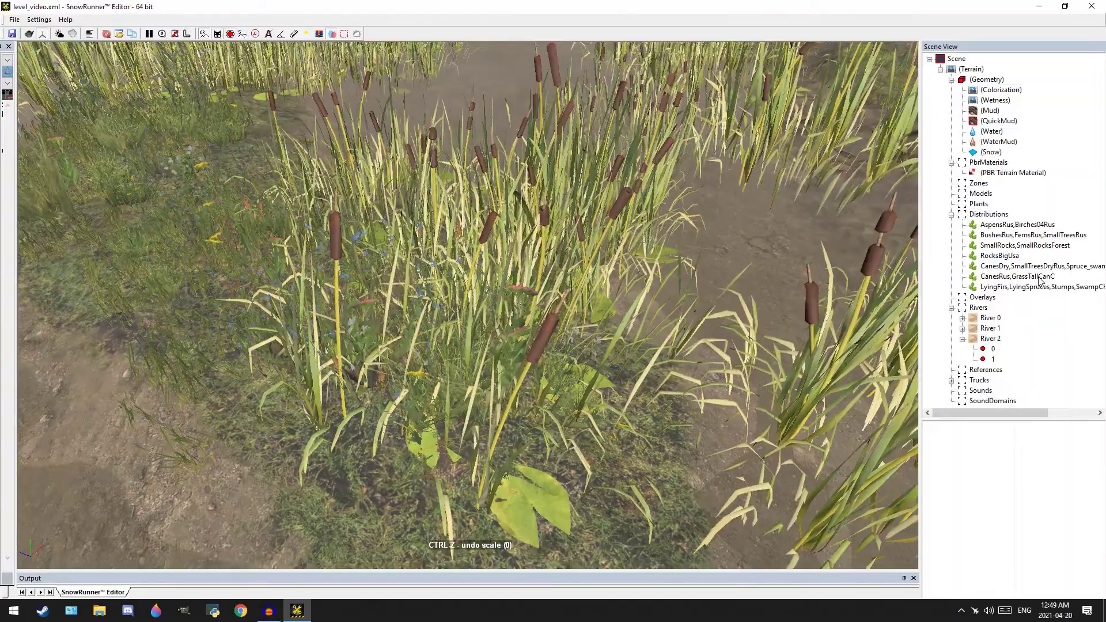
Inspect the cane clusters along the channels and in the far basins at ground level
{"action": "scroll", "coordinate": [440, 438], "scroll_direction": "down", "scroll_amount": 3}
{"action": "middle_click_drag", "start_coordinate": [357, 161], "coordinate": [501, 340]}
{"action": "scroll", "coordinate": [458, 243], "scroll_direction": "up", "scroll_amount": 4}
{"action": "scroll", "coordinate": [507, 276], "scroll_direction": "up", "scroll_amount": 3}
{"action": "middle_click_drag", "start_coordinate": [509, 265], "coordinate": [517, 341]}
{"action": "scroll", "coordinate": [517, 345], "scroll_direction": "down", "scroll_amount": 3}
{"action": "middle_click_drag", "start_coordinate": [642, 184], "coordinate": [593, 380]}
{"action": "scroll", "coordinate": [465, 292], "scroll_direction": "up", "scroll_amount": 3}
{"action": "scroll", "coordinate": [215, 288], "scroll_direction": "up", "scroll_amount": 3}
{"action": "middle_click_drag", "start_coordinate": [236, 254], "coordinate": [387, 455], "text": "alt"}
{"action": "scroll", "coordinate": [426, 307], "scroll_direction": "down", "scroll_amount": 2}
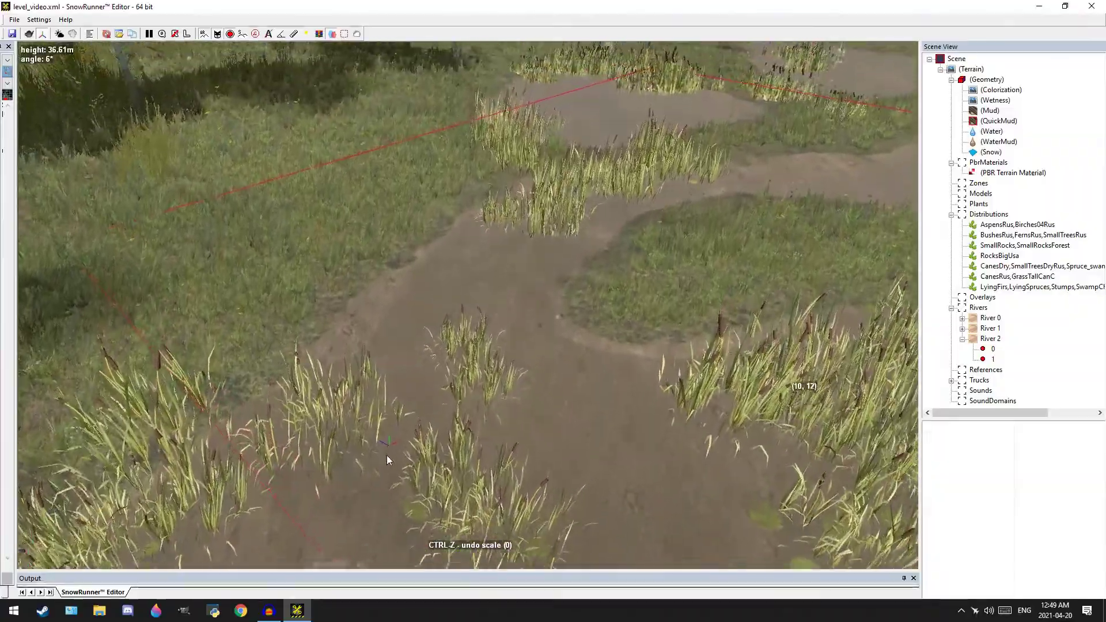
{"action": "scroll", "coordinate": [622, 173], "scroll_direction": "up", "scroll_amount": 4}
{"action": "middle_click_drag", "start_coordinate": [576, 207], "coordinate": [567, 254]}
{"action": "scroll", "coordinate": [518, 242], "scroll_direction": "down", "scroll_amount": 2}
{"action": "middle_click_drag", "start_coordinate": [471, 230], "coordinate": [478, 380]}
{"action": "scroll", "coordinate": [489, 291], "scroll_direction": "up", "scroll_amount": 2}
{"action": "scroll", "coordinate": [327, 274], "scroll_direction": "up", "scroll_amount": 2}
{"action": "scroll", "coordinate": [392, 276], "scroll_direction": "down", "scroll_amount": 2}
{"action": "scroll", "coordinate": [558, 135], "scroll_direction": "up", "scroll_amount": 2}
{"action": "middle_click_drag", "start_coordinate": [559, 135], "coordinate": [429, 216]}
{"action": "scroll", "coordinate": [505, 248], "scroll_direction": "up", "scroll_amount": 2}
{"action": "scroll", "coordinate": [486, 264], "scroll_direction": "down", "scroll_amount": 2}
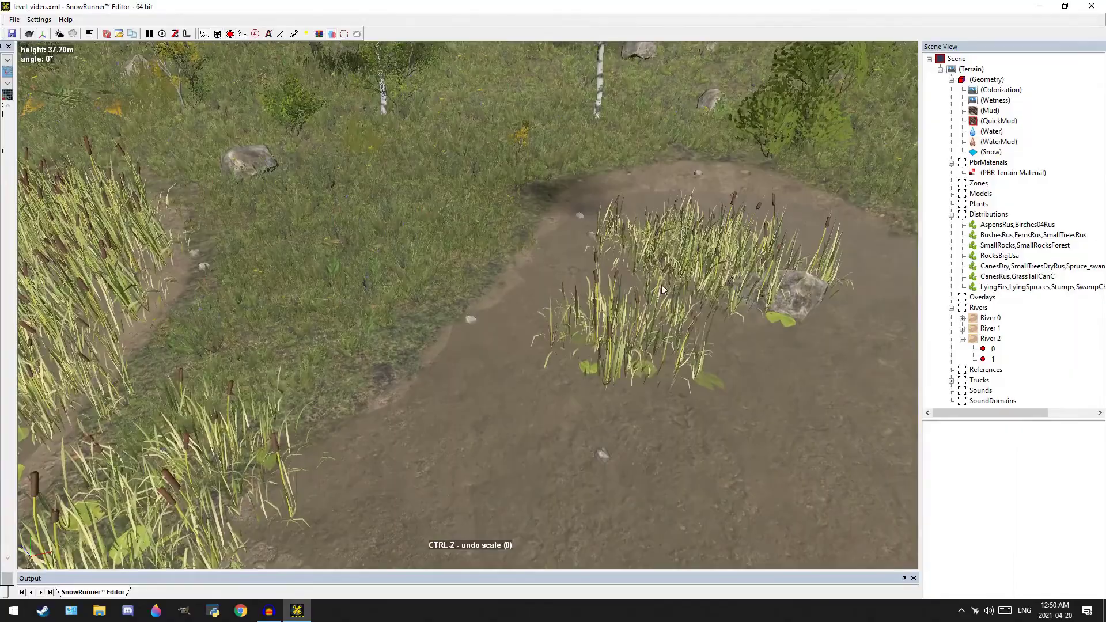
Review the cane coverage from the far basin back across the whole swamp to the near rut entrance
{"action": "scroll", "coordinate": [714, 282], "scroll_direction": "up", "scroll_amount": 2}
{"action": "middle_click_drag", "start_coordinate": [709, 282], "coordinate": [522, 299], "text": "alt"}
{"action": "scroll", "coordinate": [523, 299], "scroll_direction": "down", "scroll_amount": 2}
{"action": "scroll", "coordinate": [523, 299], "scroll_direction": "down", "scroll_amount": 2}
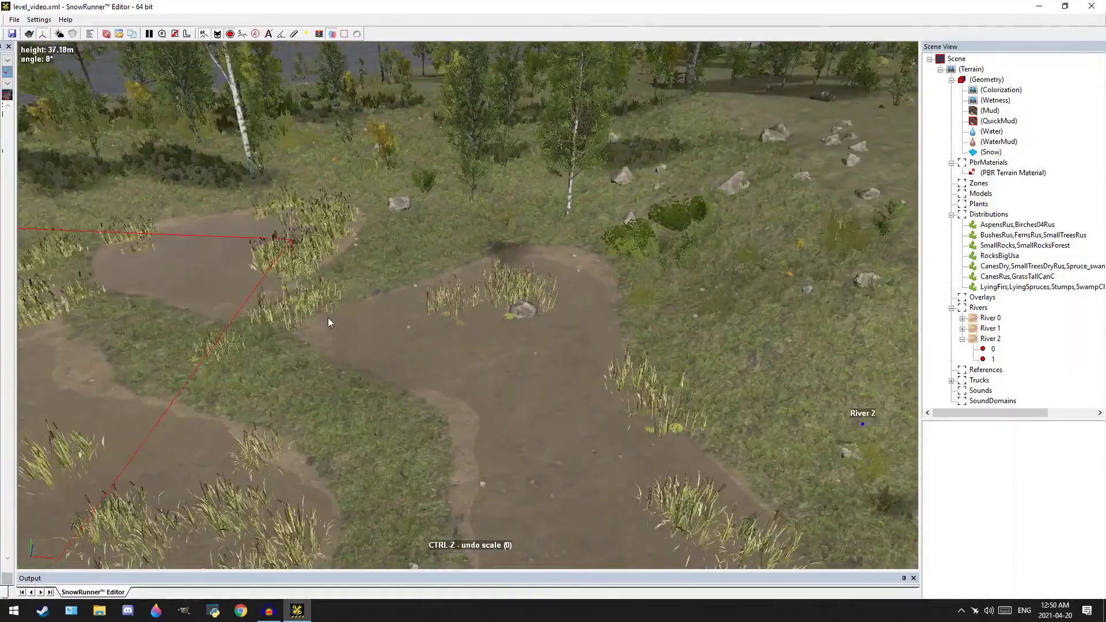
{"action": "middle_click_drag", "start_coordinate": [327, 317], "coordinate": [636, 237]}
{"action": "scroll", "coordinate": [636, 237], "scroll_direction": "down", "scroll_amount": 2}
{"action": "middle_click_drag", "start_coordinate": [385, 330], "coordinate": [684, 216]}
{"action": "scroll", "coordinate": [684, 216], "scroll_direction": "down", "scroll_amount": 2}
{"action": "middle_click_drag", "start_coordinate": [310, 324], "coordinate": [380, 330], "text": "alt"}
{"action": "scroll", "coordinate": [380, 329], "scroll_direction": "down", "scroll_amount": 2}
{"action": "middle_click_drag", "start_coordinate": [434, 263], "coordinate": [469, 176]}
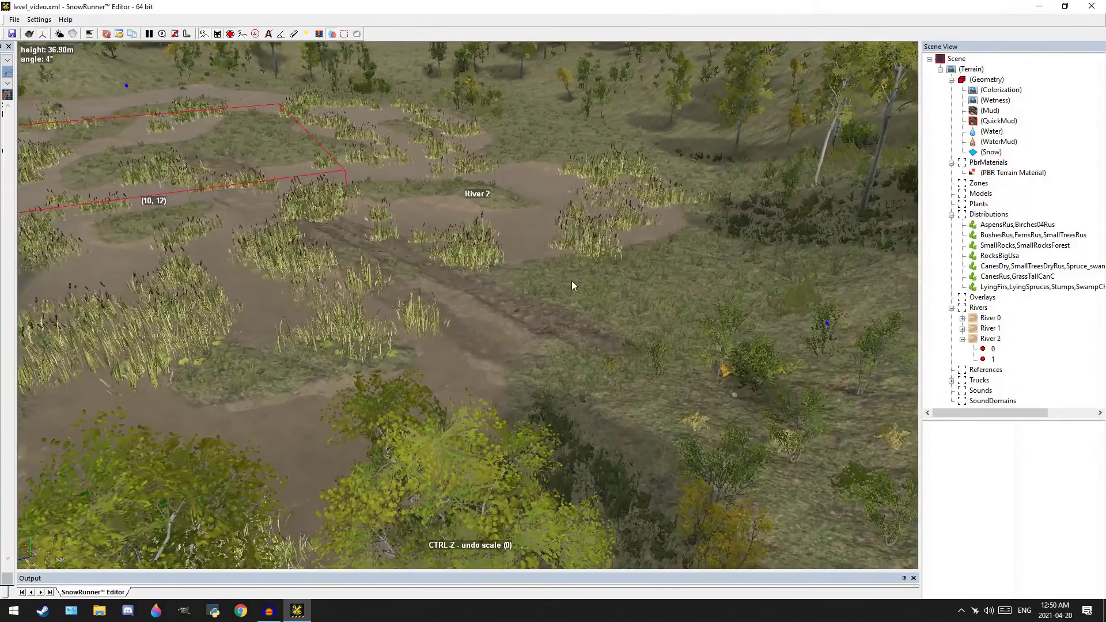
{"action": "scroll", "coordinate": [571, 282], "scroll_direction": "down", "scroll_amount": 3}
{"action": "middle_click_drag", "start_coordinate": [571, 284], "coordinate": [610, 347], "text": "alt"}
{"action": "scroll", "coordinate": [626, 338], "scroll_direction": "up", "scroll_amount": 2}
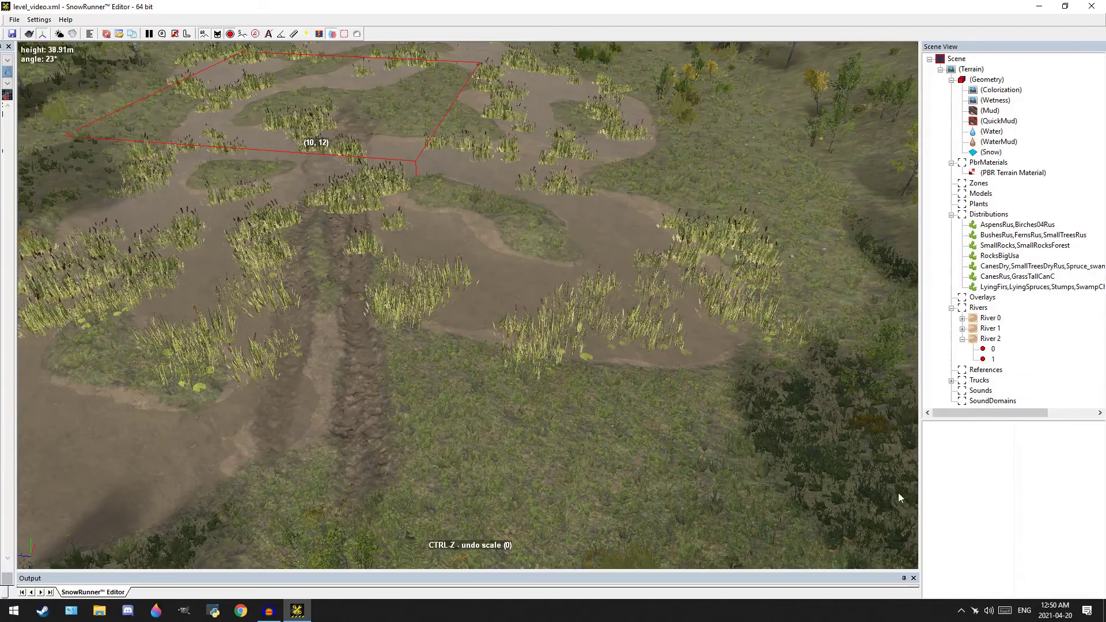
Select the CanesDry,SmallTreesDryRus,Spruce_swamp distribution and paint density on the grass at the near end and along the side basin's outer bank
{"action": "left_click_drag", "start_coordinate": [996, 412], "coordinate": [1013, 421]}
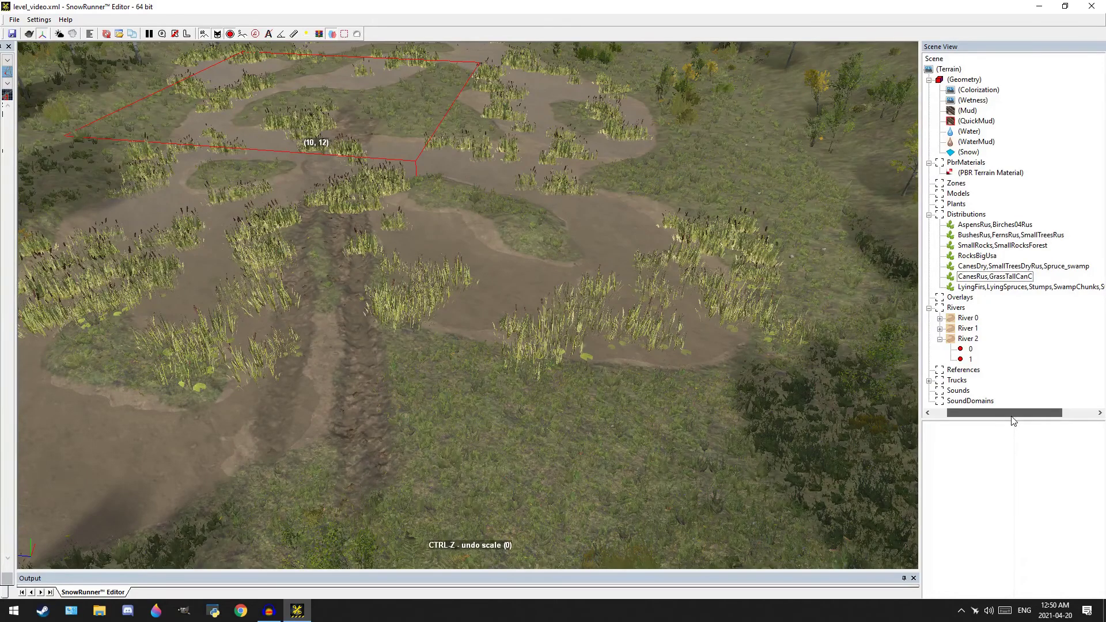
{"action": "left_click", "coordinate": [1058, 266]}
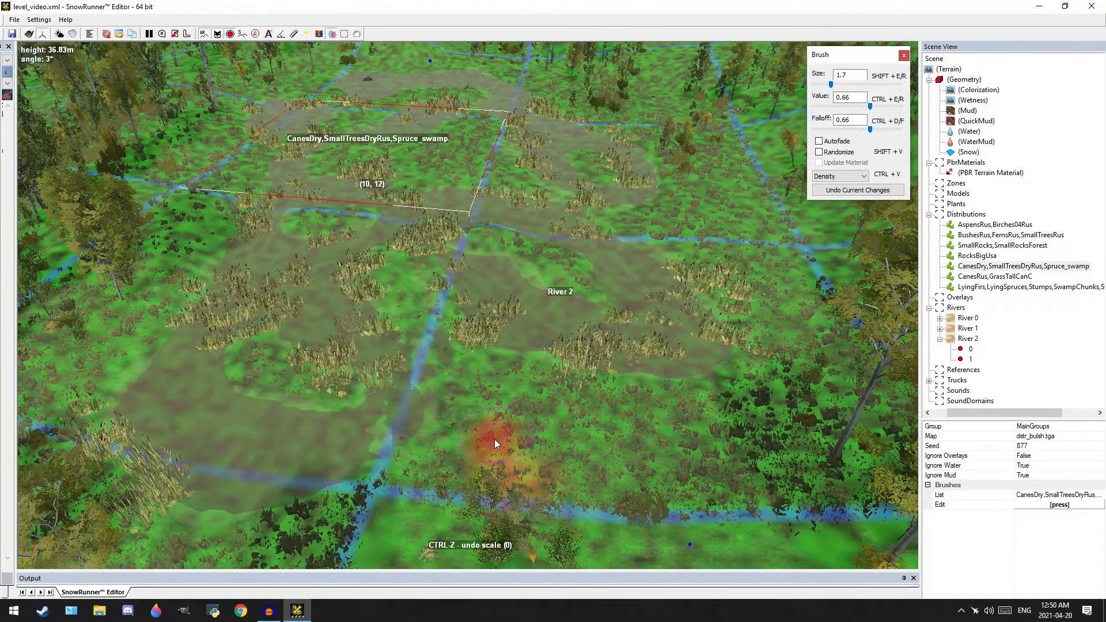
{"action": "left_click_drag", "start_coordinate": [494, 439], "coordinate": [725, 406]}
{"action": "middle_click_drag", "start_coordinate": [739, 387], "coordinate": [714, 481]}
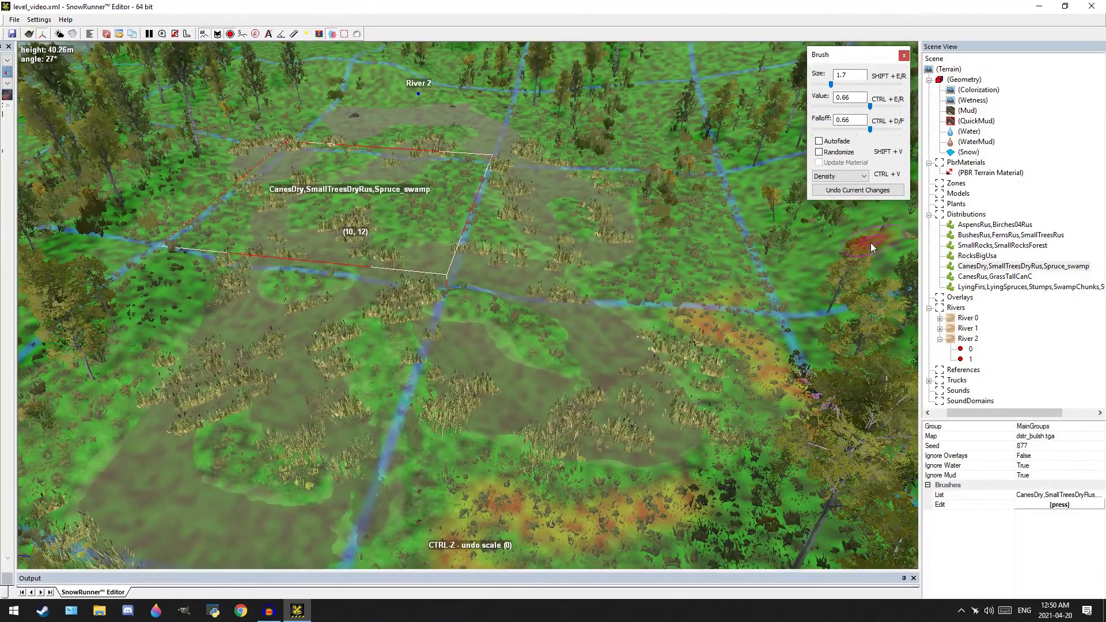
{"action": "middle_click_drag", "start_coordinate": [687, 188], "coordinate": [638, 303]}
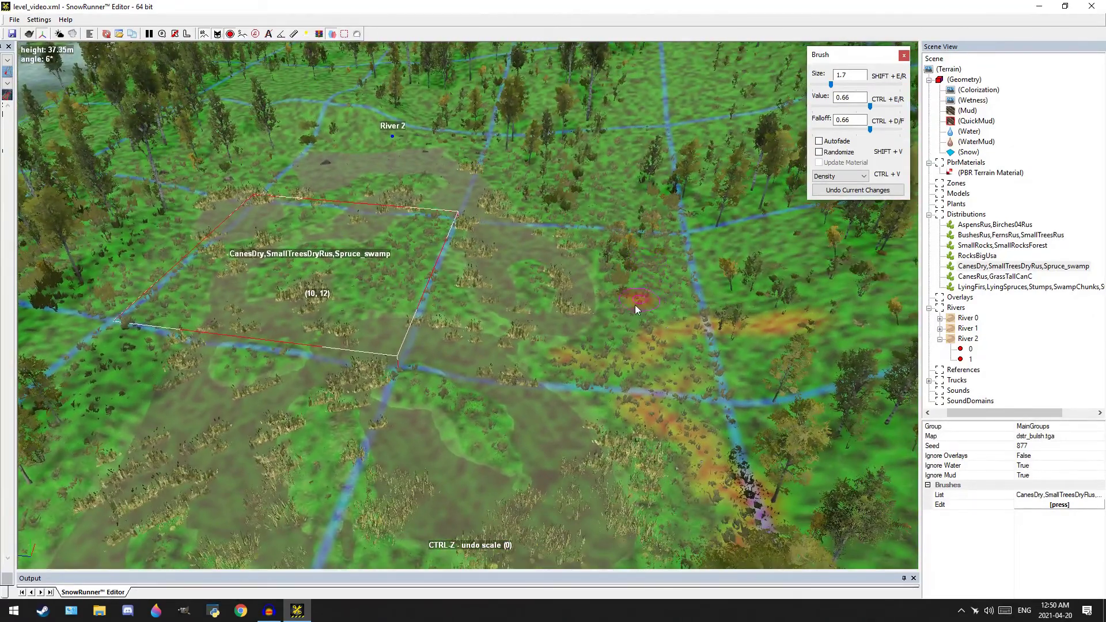
Paint CanesDry,SmallTreesDryRus,Spruce_swamp density around the swamp's far end and over the far grassy islands
{"action": "middle_click_drag", "start_coordinate": [587, 204], "coordinate": [649, 148]}
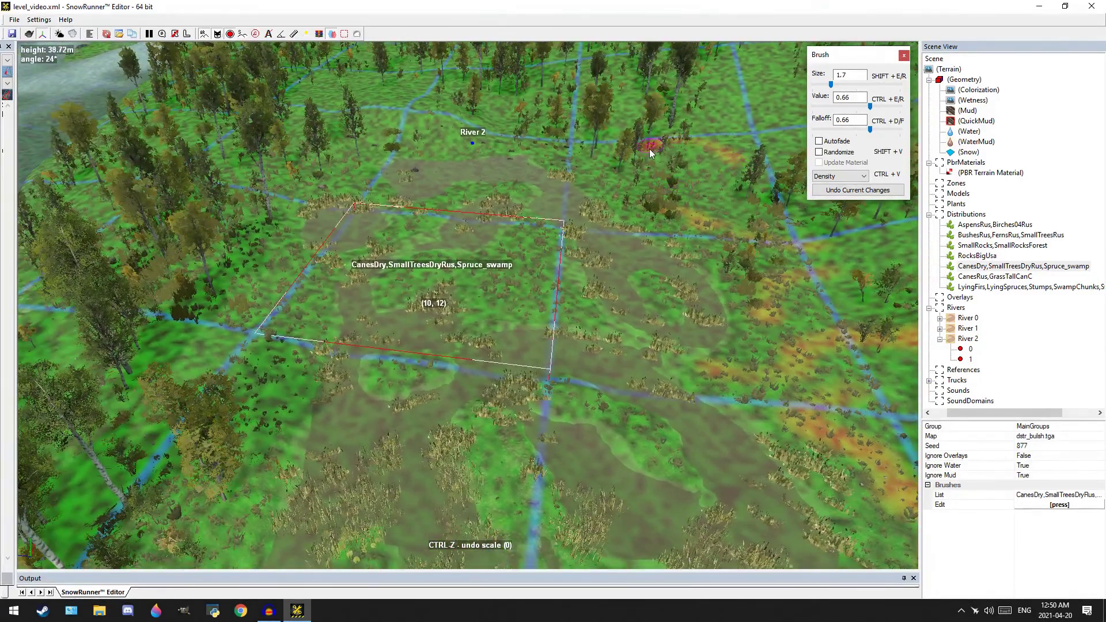
{"action": "middle_click_drag", "start_coordinate": [468, 128], "coordinate": [587, 152]}
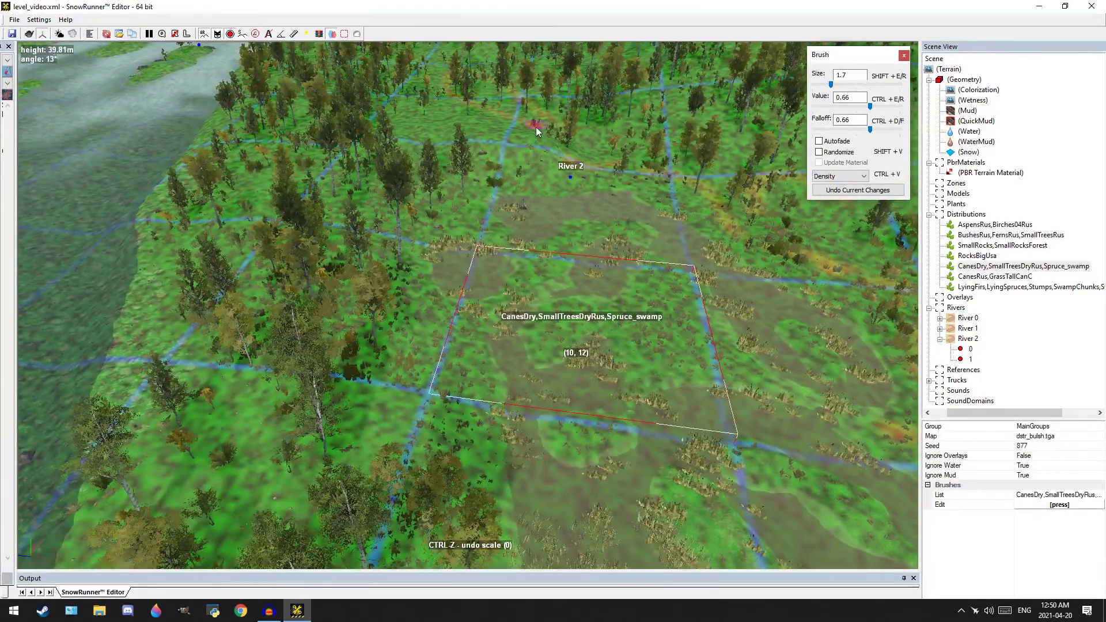
{"action": "left_click_drag", "start_coordinate": [556, 307], "coordinate": [558, 304]}
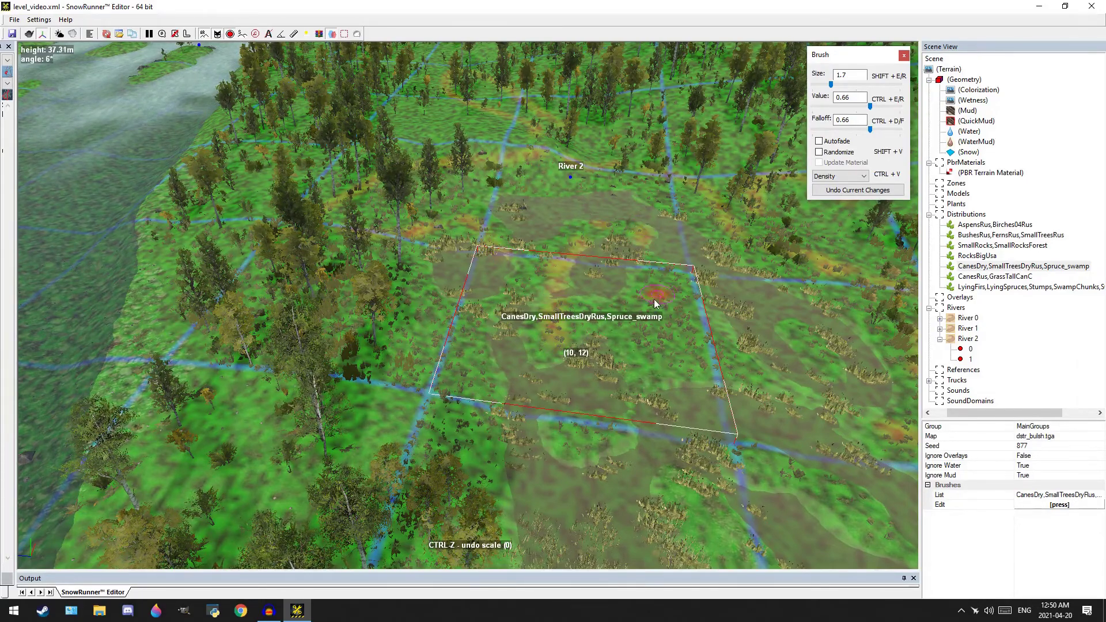
{"action": "middle_click_drag", "start_coordinate": [767, 383], "coordinate": [606, 247]}
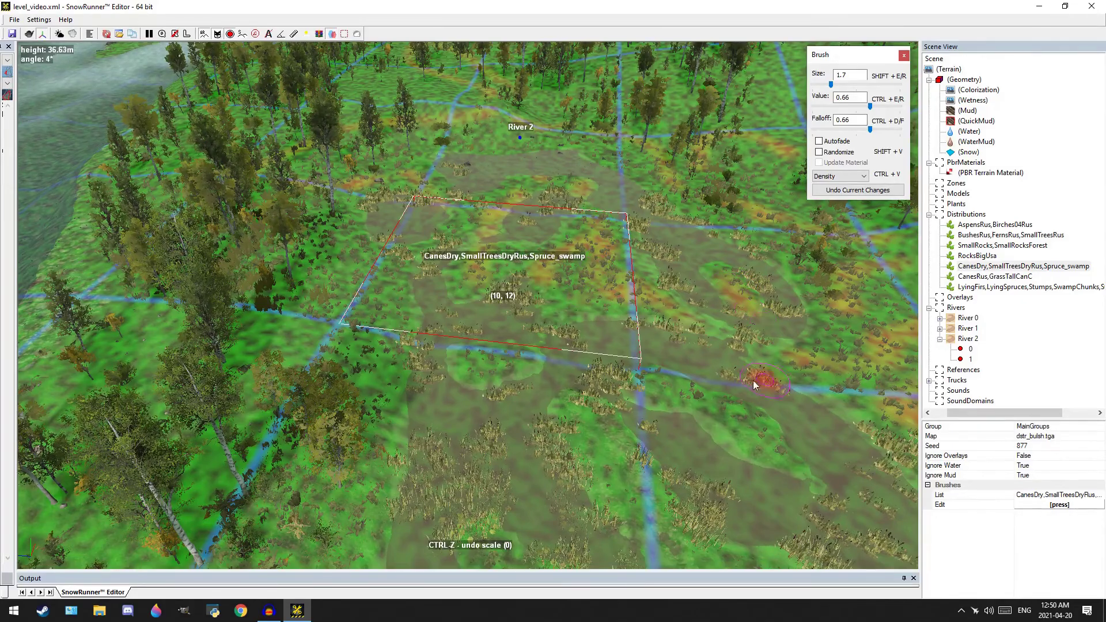
Paint CanesDry,SmallTreesDryRus,Spruce_swamp density over the near islands, the side basin's edges and the grass at the near end
{"action": "middle_click_drag", "start_coordinate": [768, 382], "coordinate": [737, 359]}
{"action": "middle_click_drag", "start_coordinate": [607, 378], "coordinate": [599, 339]}
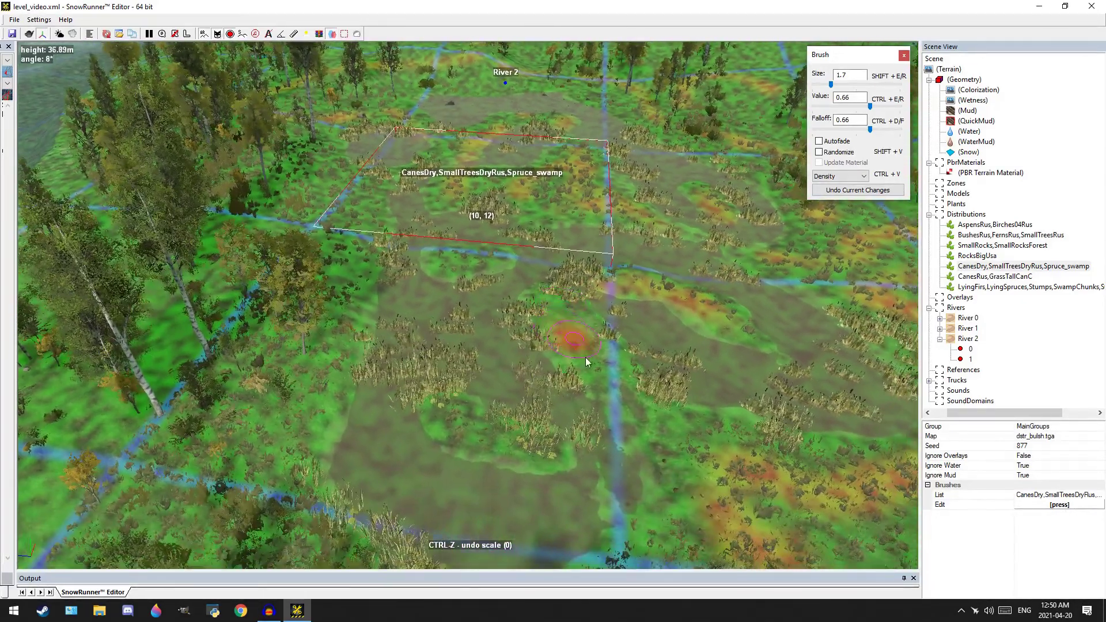
{"action": "middle_click_drag", "start_coordinate": [703, 471], "coordinate": [703, 365]}
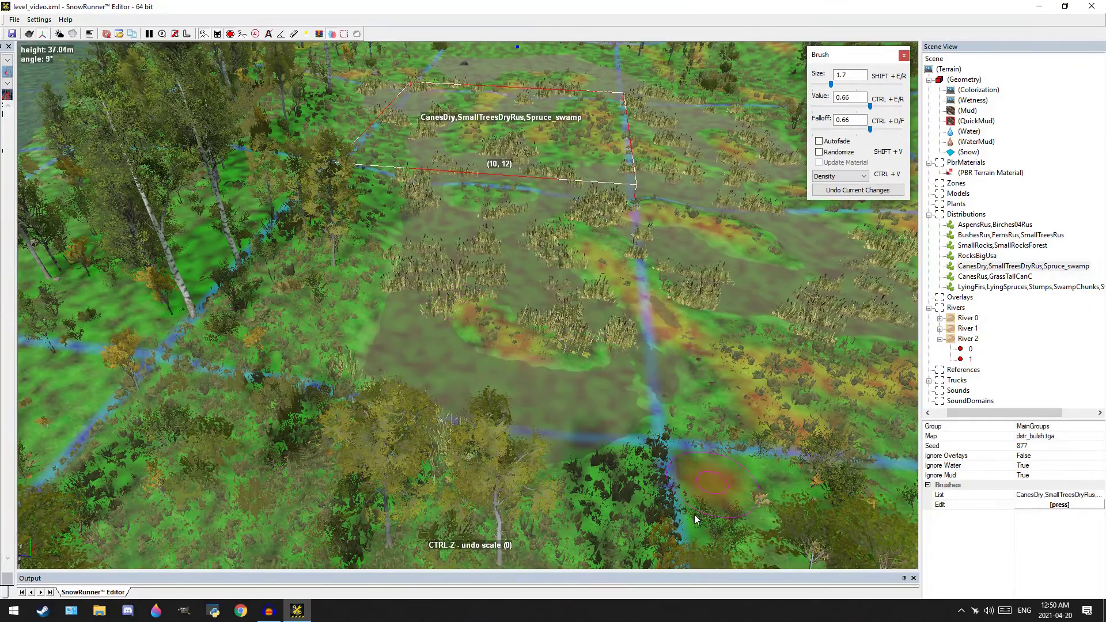
Extend the swamp spruce density along the river-side bank and onto the grass beyond the near end and outer bank
{"action": "middle_click_drag", "start_coordinate": [382, 313], "coordinate": [408, 267]}
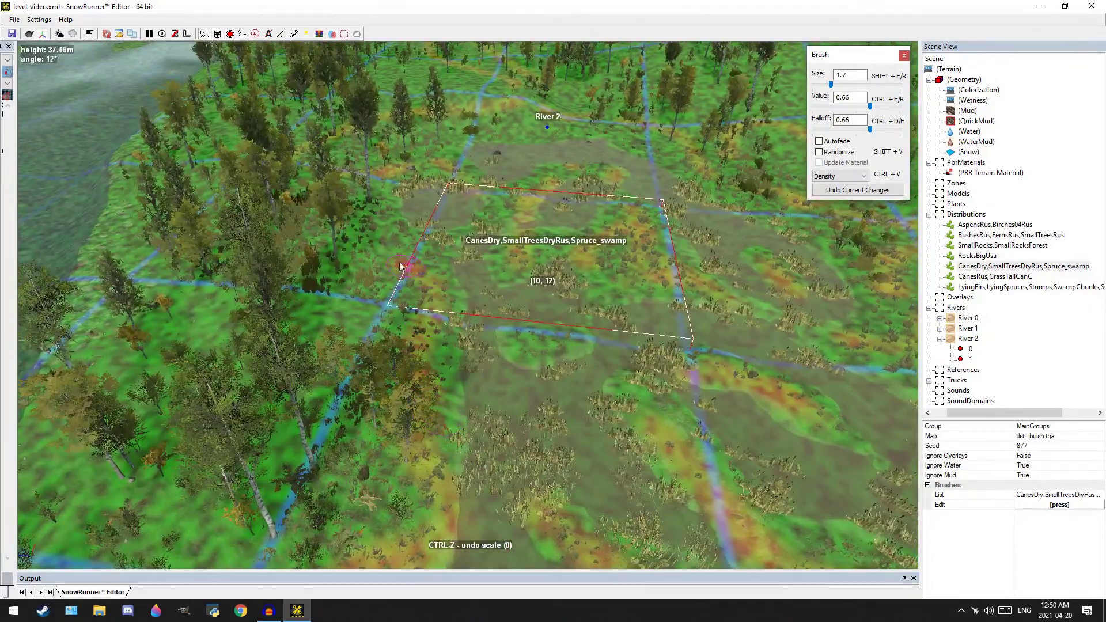
{"action": "middle_click_drag", "start_coordinate": [382, 211], "coordinate": [386, 152]}
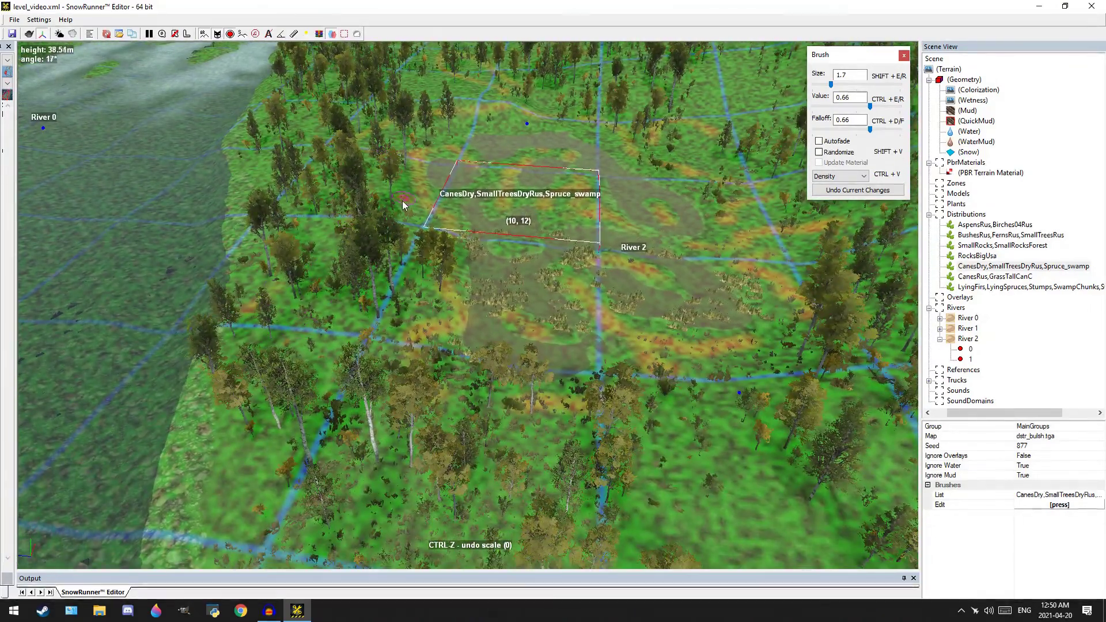
{"action": "middle_click_drag", "start_coordinate": [591, 524], "coordinate": [527, 351]}
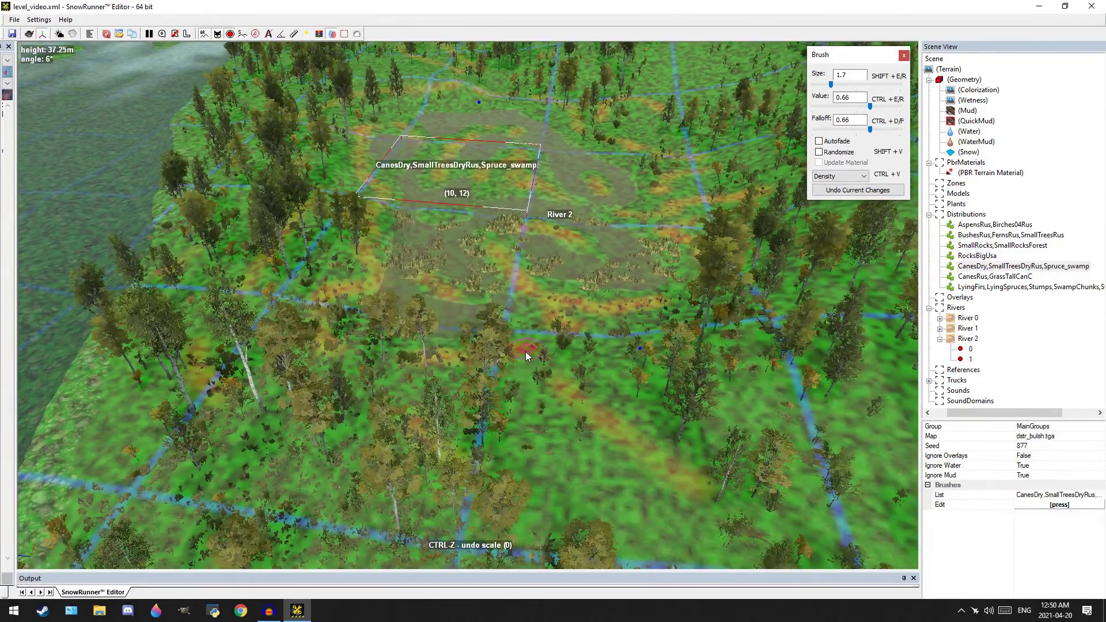
{"action": "middle_click_drag", "start_coordinate": [751, 357], "coordinate": [555, 395]}
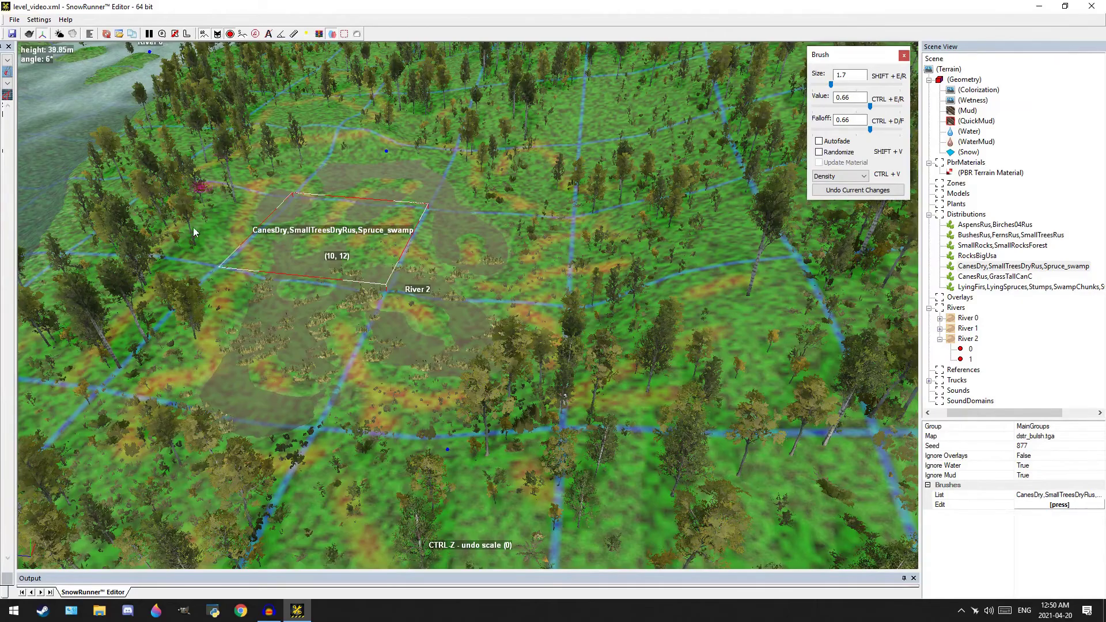
Paint the swamp spruce distribution's scale across the swamp and surrounding banks at value 0.13 with brush size 1.4
{"action": "middle_click_drag", "start_coordinate": [197, 219], "coordinate": [354, 180]}
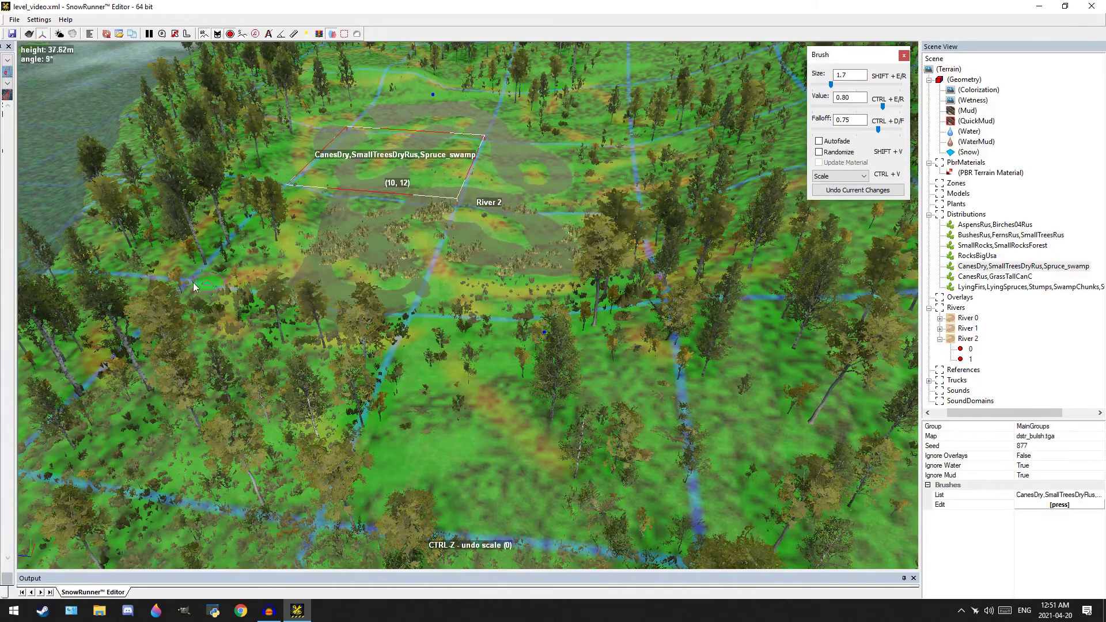
{"action": "left_click_drag", "start_coordinate": [847, 108], "coordinate": [818, 108]}
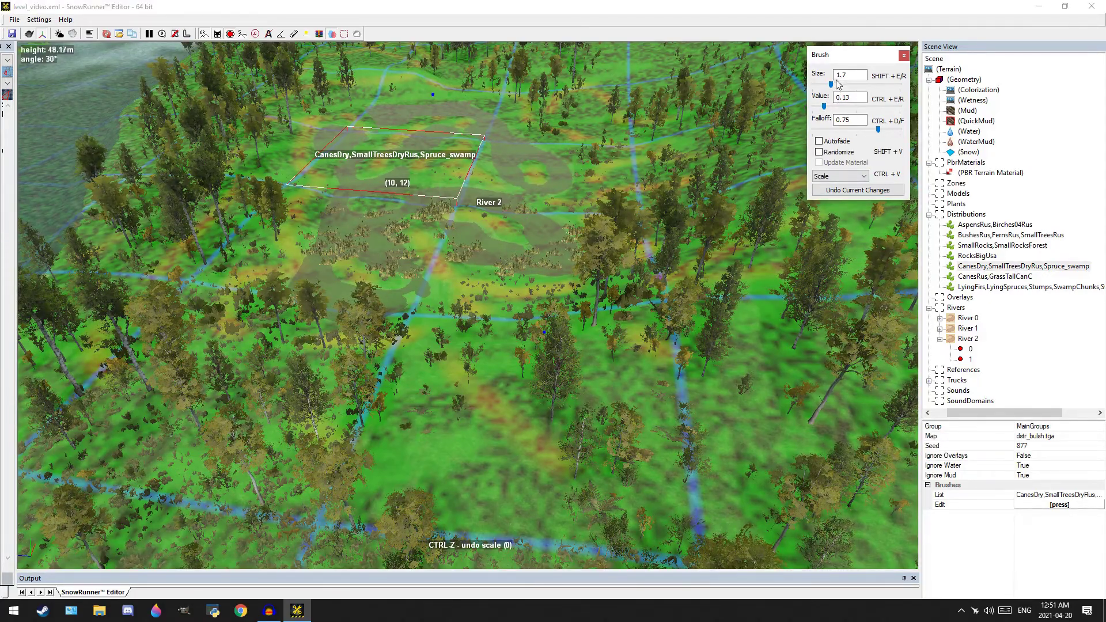
{"action": "mouse_move", "coordinate": [299, 205]}
{"action": "left_mouse_down", "text": "alt"}
{"action": "mouse_move", "coordinate": [368, 205]}
{"action": "mouse_move", "coordinate": [400, 224]}
{"action": "mouse_move", "coordinate": [361, 173]}
{"action": "mouse_move", "coordinate": [455, 184]}
{"action": "mouse_move", "coordinate": [406, 188]}
{"action": "mouse_move", "coordinate": [378, 160]}
{"action": "mouse_move", "coordinate": [398, 147]}
{"action": "left_mouse_up", "text": "alt"}
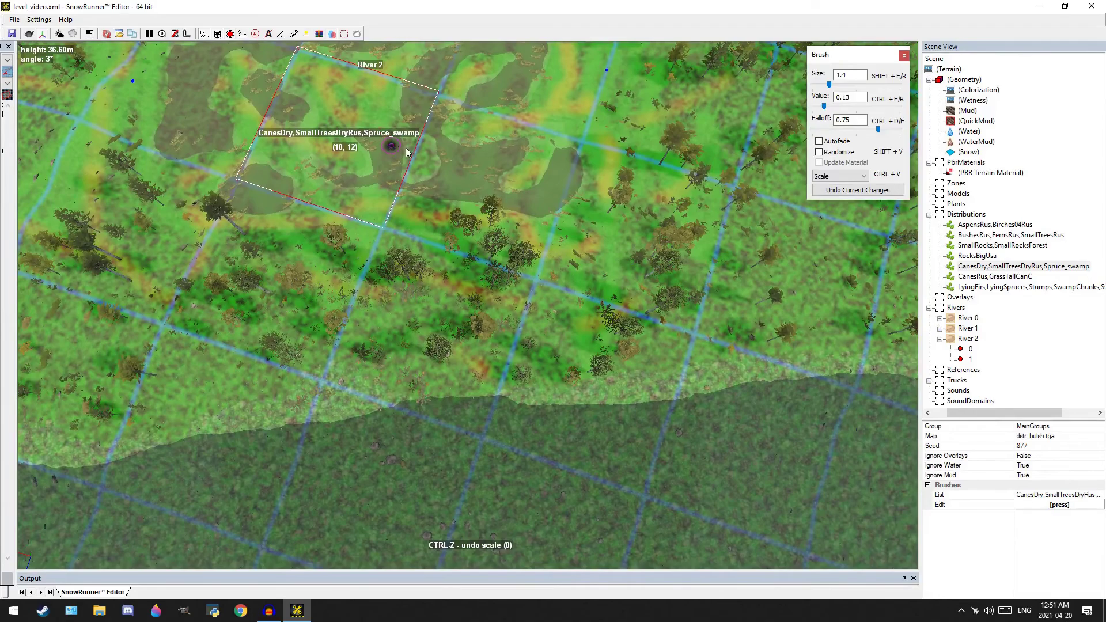
{"action": "mouse_move", "coordinate": [630, 168]}
{"action": "left_mouse_down"}
{"action": "mouse_move", "coordinate": [488, 174]}
{"action": "mouse_move", "coordinate": [338, 96]}
{"action": "mouse_move", "coordinate": [576, 75]}
{"action": "mouse_move", "coordinate": [582, 143]}
{"action": "left_mouse_up"}
{"action": "left_click_drag", "start_coordinate": [583, 143], "coordinate": [573, 135], "text": "alt"}
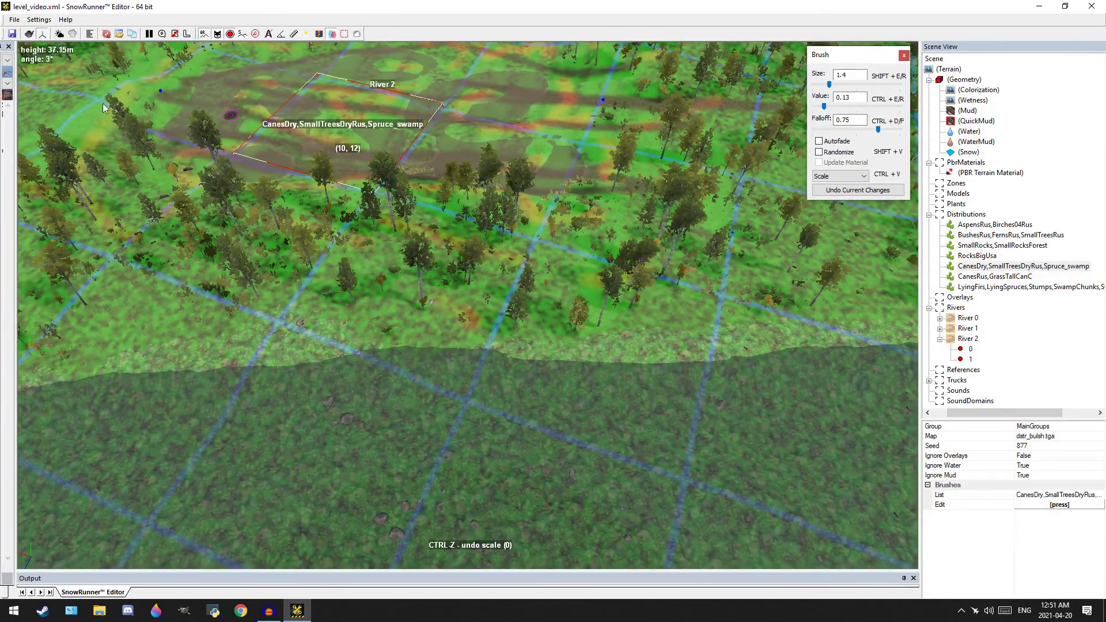
{"action": "left_click_drag", "start_coordinate": [357, 253], "coordinate": [610, 138], "text": "alt"}
{"action": "mouse_move", "coordinate": [457, 238]}
{"action": "left_mouse_down"}
{"action": "mouse_move", "coordinate": [320, 88]}
{"action": "mouse_move", "coordinate": [354, 151]}
{"action": "mouse_move", "coordinate": [521, 261]}
{"action": "mouse_move", "coordinate": [417, 219]}
{"action": "mouse_move", "coordinate": [636, 308]}
{"action": "mouse_move", "coordinate": [588, 291]}
{"action": "mouse_move", "coordinate": [614, 284]}
{"action": "mouse_move", "coordinate": [551, 206]}
{"action": "mouse_move", "coordinate": [535, 220]}
{"action": "mouse_move", "coordinate": [648, 173]}
{"action": "mouse_move", "coordinate": [654, 152]}
{"action": "mouse_move", "coordinate": [626, 204]}
{"action": "left_mouse_up"}
Inspect the dry spruces and canes across the swamp without the brush overlay
{"action": "key", "text": "Escape"}
{"action": "scroll", "coordinate": [551, 206], "scroll_direction": "up", "scroll_amount": 3}
{"action": "scroll", "coordinate": [534, 219], "scroll_direction": "down", "scroll_amount": 3}
{"action": "scroll", "coordinate": [647, 173], "scroll_direction": "up", "scroll_amount": 2}
{"action": "scroll", "coordinate": [654, 152], "scroll_direction": "down", "scroll_amount": 4}
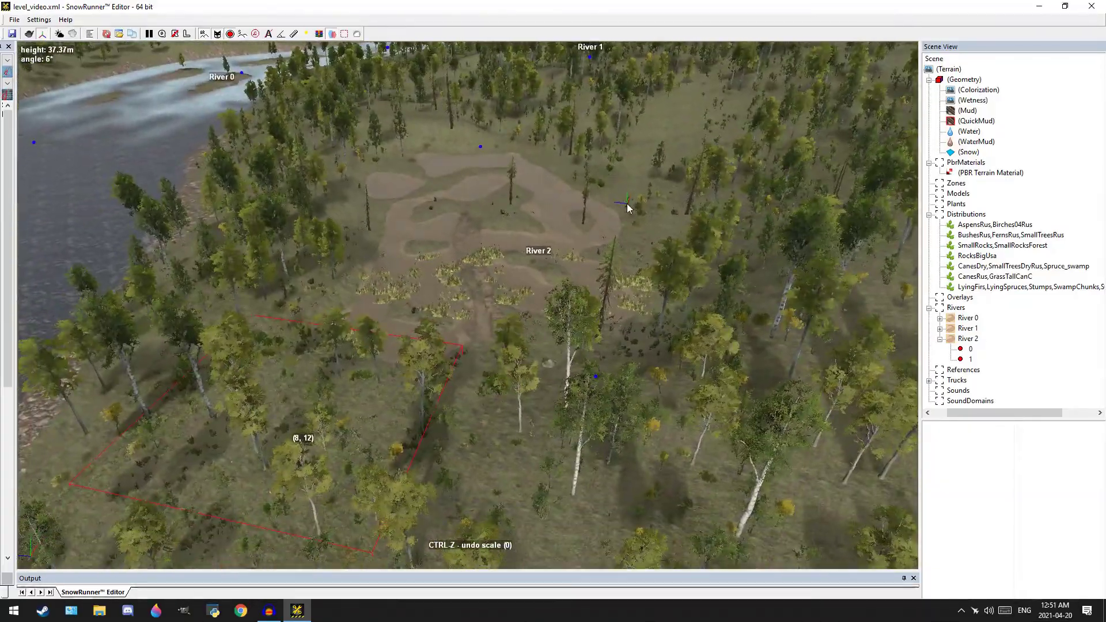
{"action": "scroll", "coordinate": [538, 231], "scroll_direction": "up", "scroll_amount": 4}
{"action": "left_click_drag", "start_coordinate": [537, 230], "coordinate": [593, 241], "text": "alt"}
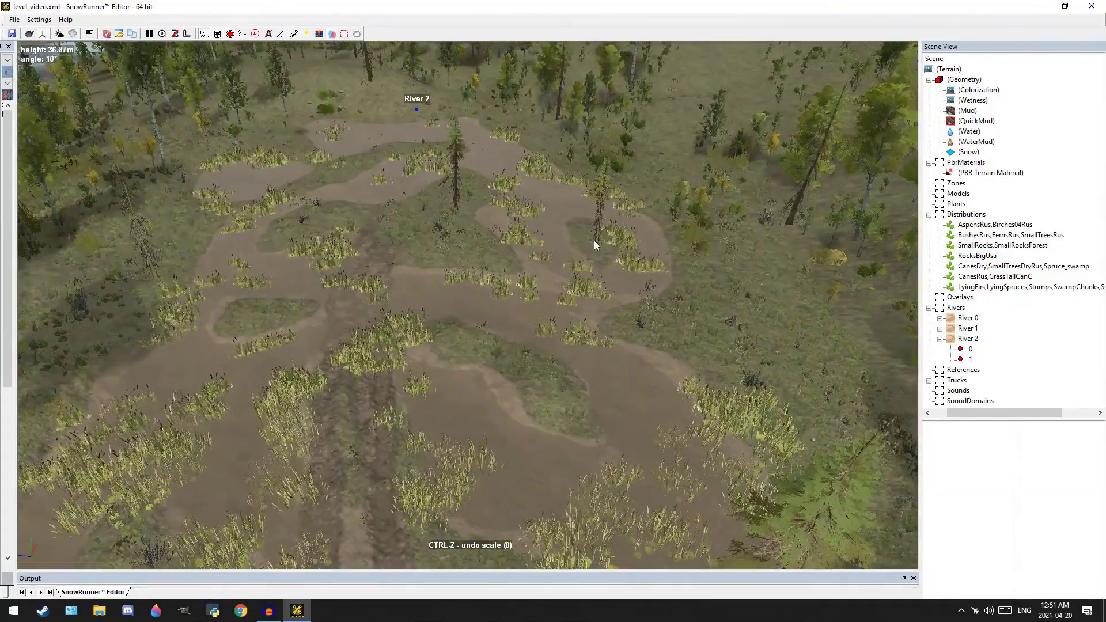
Paint CanesDry,SmallTreesDryRus,Spruce_swamp density around the swamp's outer banks at value 0.80 and falloff 0.01
{"action": "left_click", "coordinate": [995, 277]}
{"action": "left_click", "coordinate": [996, 266]}
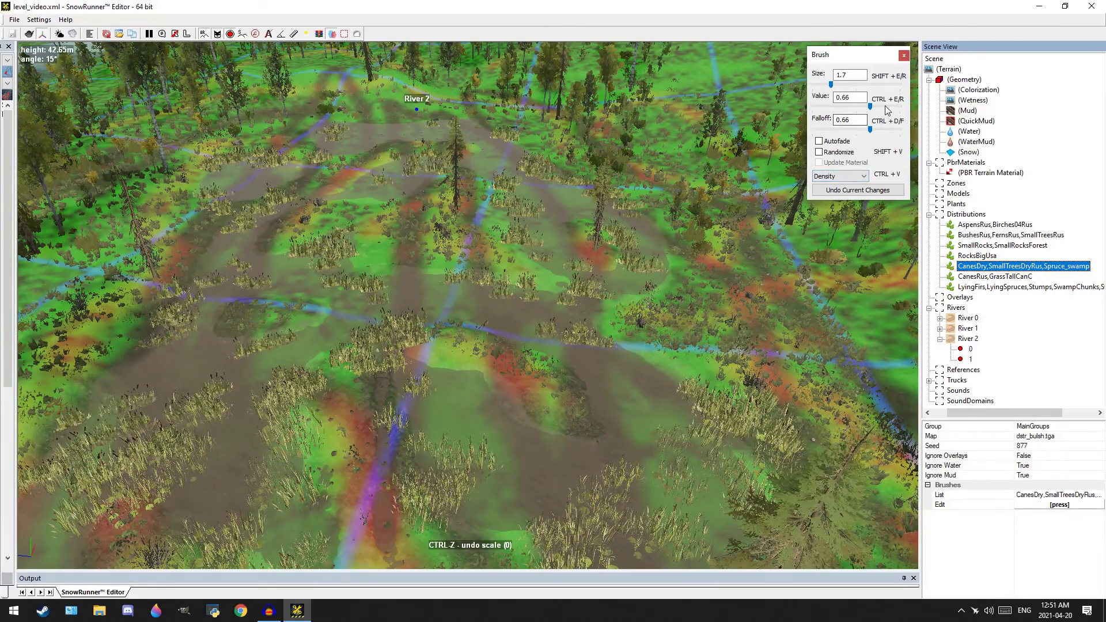
{"action": "left_click", "coordinate": [827, 129]}
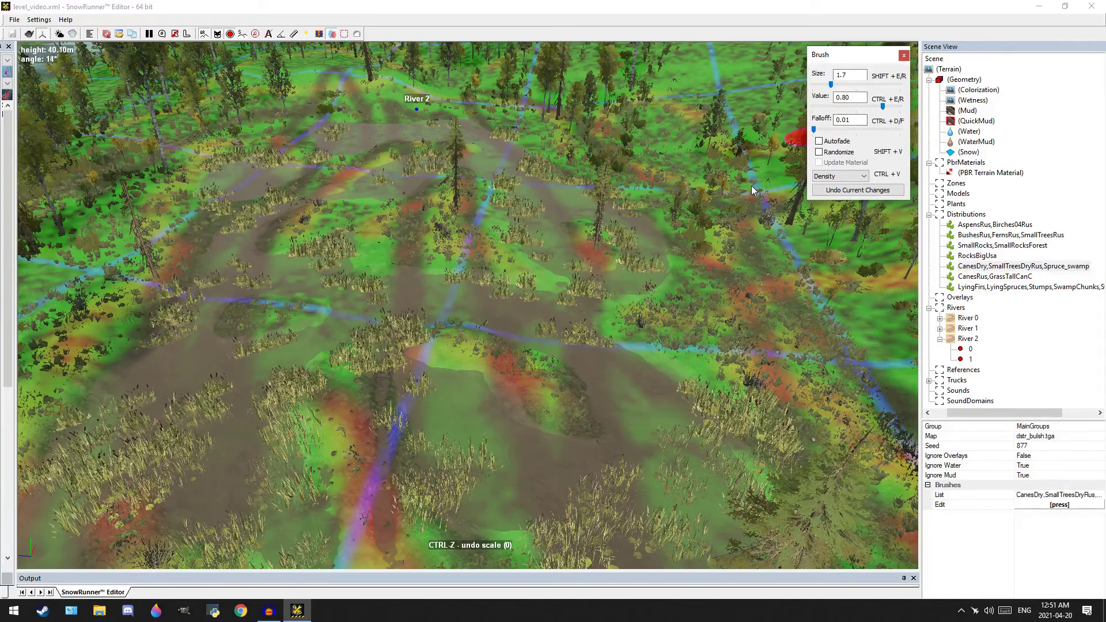
{"action": "scroll", "coordinate": [665, 431], "scroll_direction": "down", "scroll_amount": 4}
{"action": "left_click_drag", "start_coordinate": [690, 404], "coordinate": [673, 303]}
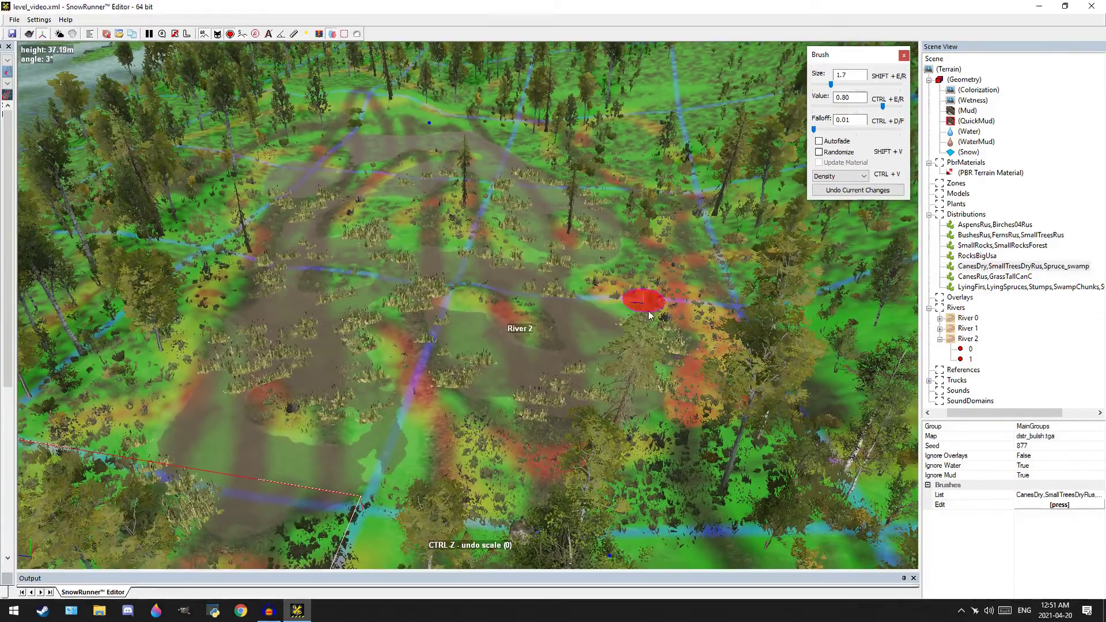
{"action": "scroll", "coordinate": [645, 311], "scroll_direction": "down", "scroll_amount": 2}
{"action": "mouse_move", "coordinate": [588, 218]}
{"action": "left_mouse_down"}
{"action": "mouse_move", "coordinate": [531, 168]}
{"action": "mouse_move", "coordinate": [430, 156]}
{"action": "mouse_move", "coordinate": [375, 168]}
{"action": "mouse_move", "coordinate": [285, 198]}
{"action": "mouse_move", "coordinate": [246, 252]}
{"action": "mouse_move", "coordinate": [230, 313]}
{"action": "left_mouse_up"}
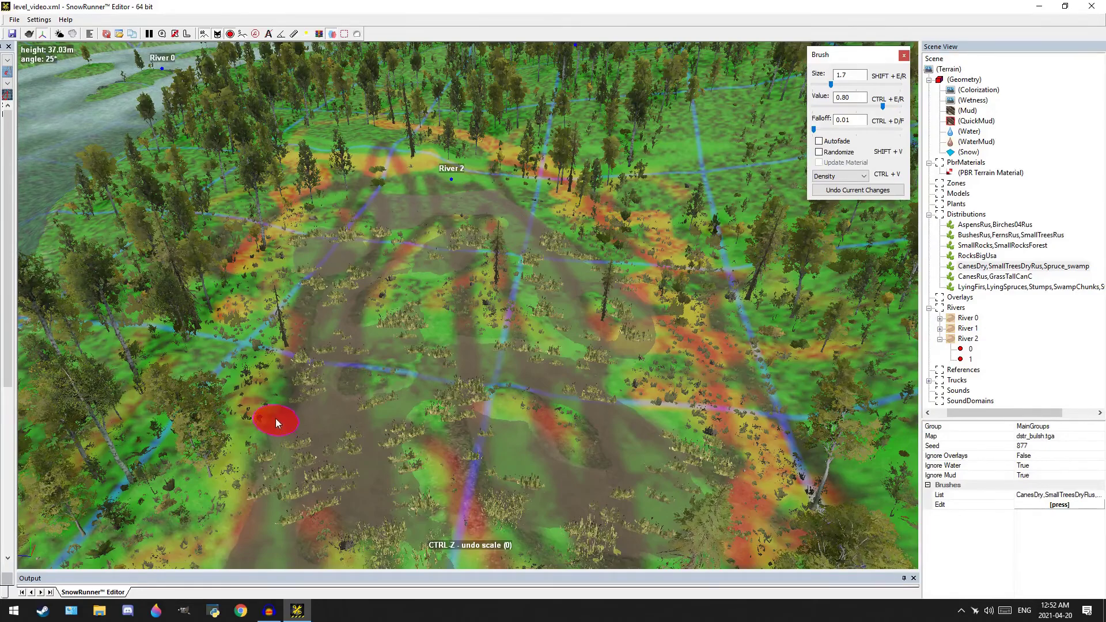
Paint denser swamp spruce coverage over the grassy islands, beside the wheel ruts and around the near end
{"action": "middle_click_drag", "start_coordinate": [277, 423], "coordinate": [305, 253]}
{"action": "mouse_move", "coordinate": [596, 519]}
{"action": "left_mouse_down"}
{"action": "mouse_move", "coordinate": [520, 405]}
{"action": "mouse_move", "coordinate": [517, 354]}
{"action": "left_mouse_up"}
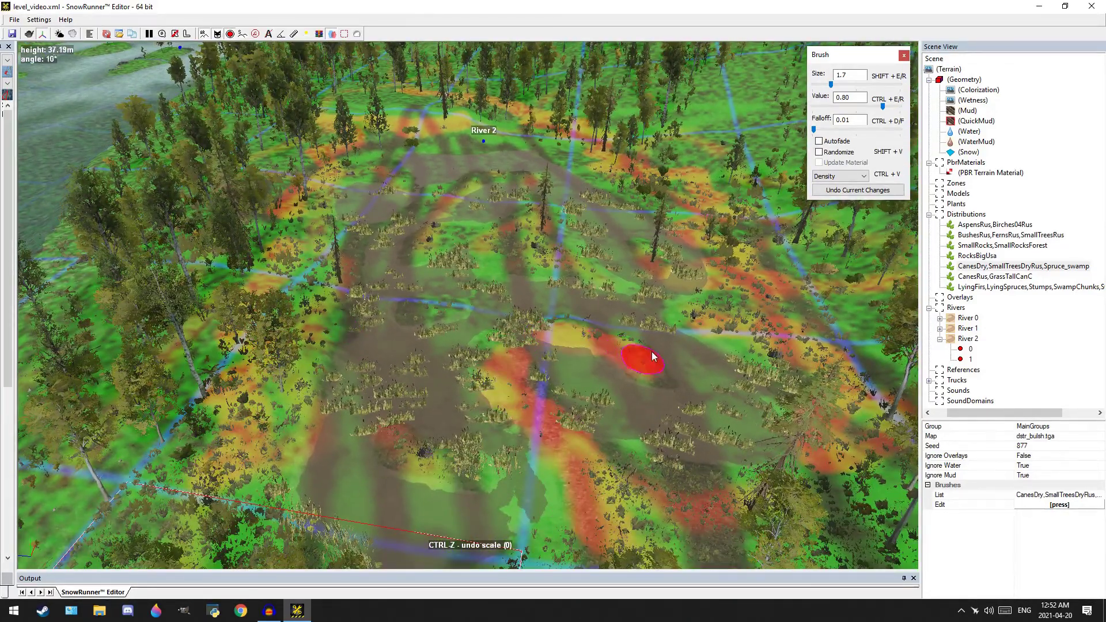
{"action": "mouse_move", "coordinate": [626, 296]}
{"action": "left_mouse_down"}
{"action": "mouse_move", "coordinate": [555, 234]}
{"action": "mouse_move", "coordinate": [542, 238]}
{"action": "left_mouse_up"}
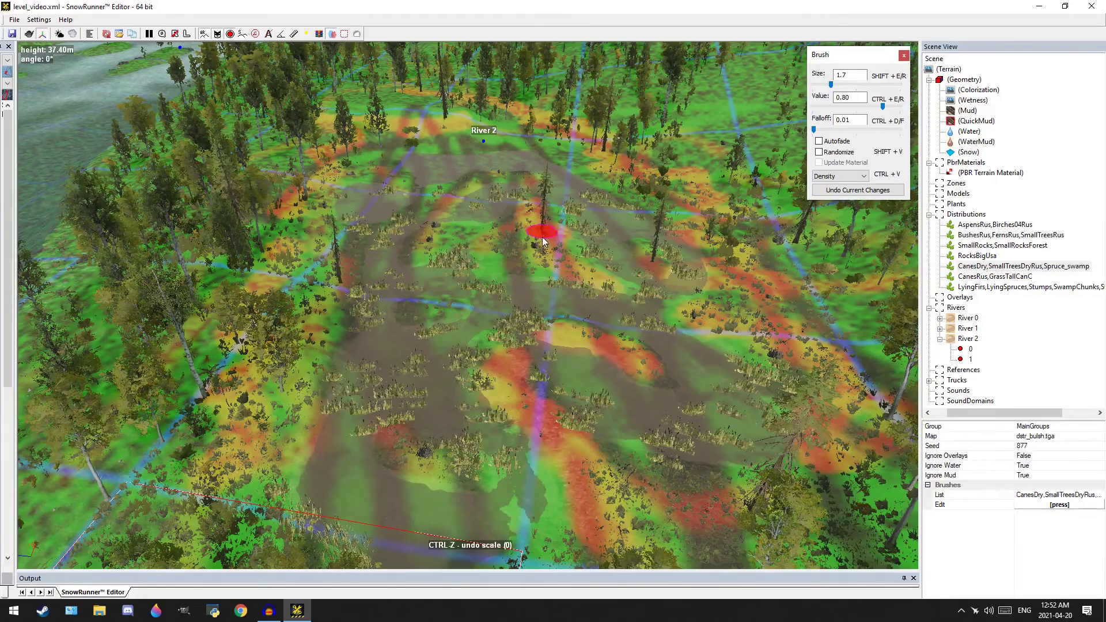
{"action": "left_click_drag", "start_coordinate": [439, 203], "coordinate": [456, 184]}
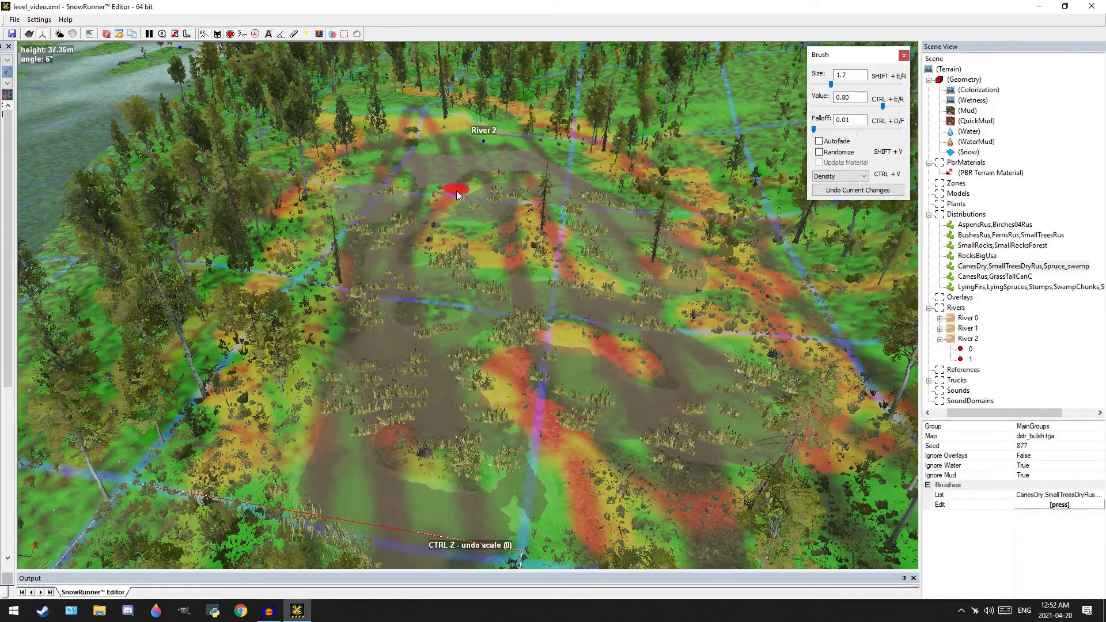
{"action": "mouse_move", "coordinate": [602, 342]}
{"action": "right_mouse_down"}
{"action": "mouse_move", "coordinate": [558, 237]}
{"action": "mouse_move", "coordinate": [539, 223]}
{"action": "right_mouse_up"}
{"action": "scroll", "coordinate": [694, 365], "scroll_direction": "down", "scroll_amount": 3}
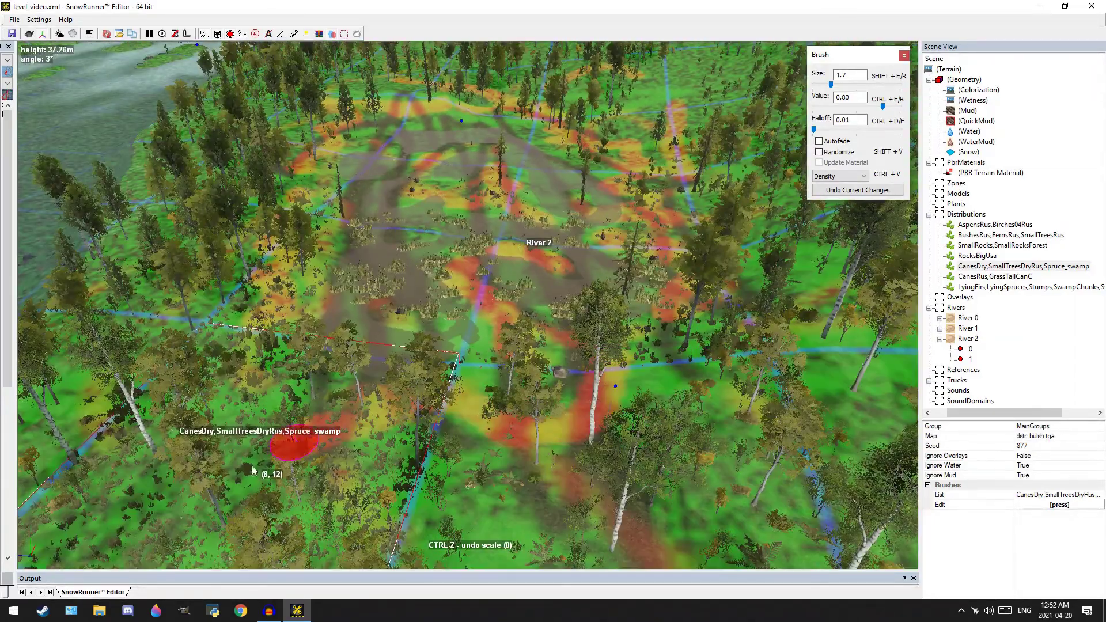
Inspect the dry trees from the near basin and in an overview of the whole swamp
{"action": "key", "text": "Escape"}
{"action": "scroll", "coordinate": [437, 276], "scroll_direction": "up", "scroll_amount": 7}
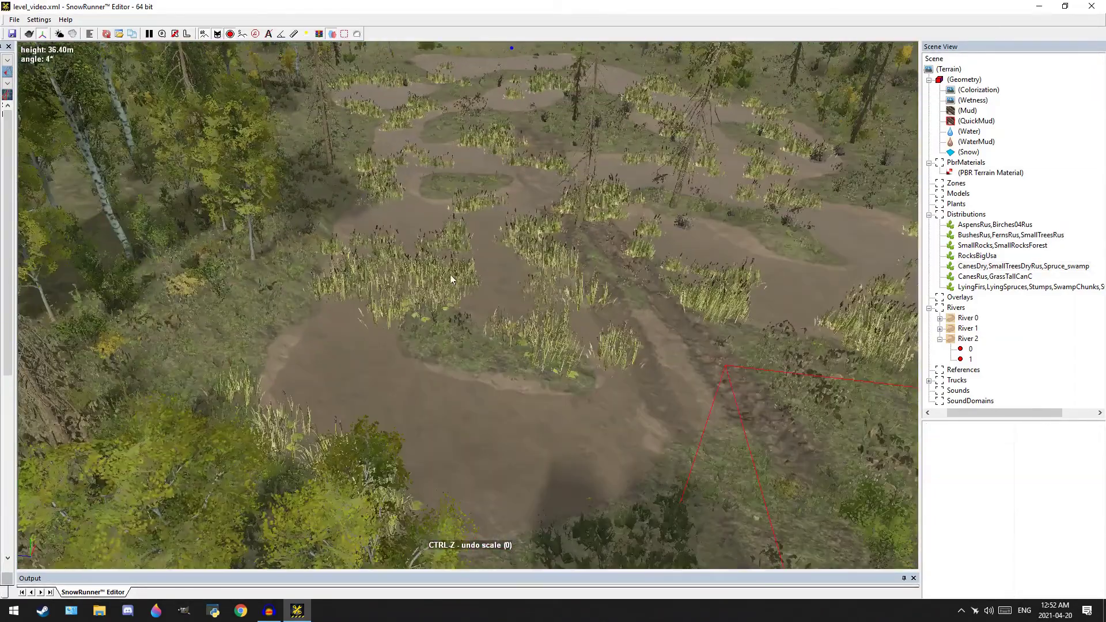
{"action": "mouse_move", "coordinate": [504, 292]}
{"action": "middle_mouse_down"}
{"action": "mouse_move", "coordinate": [489, 281]}
{"action": "mouse_move", "coordinate": [444, 334]}
{"action": "mouse_move", "coordinate": [485, 260]}
{"action": "mouse_move", "coordinate": [592, 231]}
{"action": "mouse_move", "coordinate": [434, 301]}
{"action": "mouse_move", "coordinate": [471, 292]}
{"action": "mouse_move", "coordinate": [458, 283]}
{"action": "mouse_move", "coordinate": [475, 258]}
{"action": "mouse_move", "coordinate": [448, 393]}
{"action": "mouse_move", "coordinate": [486, 375]}
{"action": "mouse_move", "coordinate": [385, 402]}
{"action": "mouse_move", "coordinate": [538, 279]}
{"action": "mouse_move", "coordinate": [545, 319]}
{"action": "middle_mouse_up"}
{"action": "scroll", "coordinate": [530, 292], "scroll_direction": "down", "scroll_amount": 4}
{"action": "scroll", "coordinate": [458, 345], "scroll_direction": "up", "scroll_amount": 5}
{"action": "scroll", "coordinate": [471, 291], "scroll_direction": "up", "scroll_amount": 3}
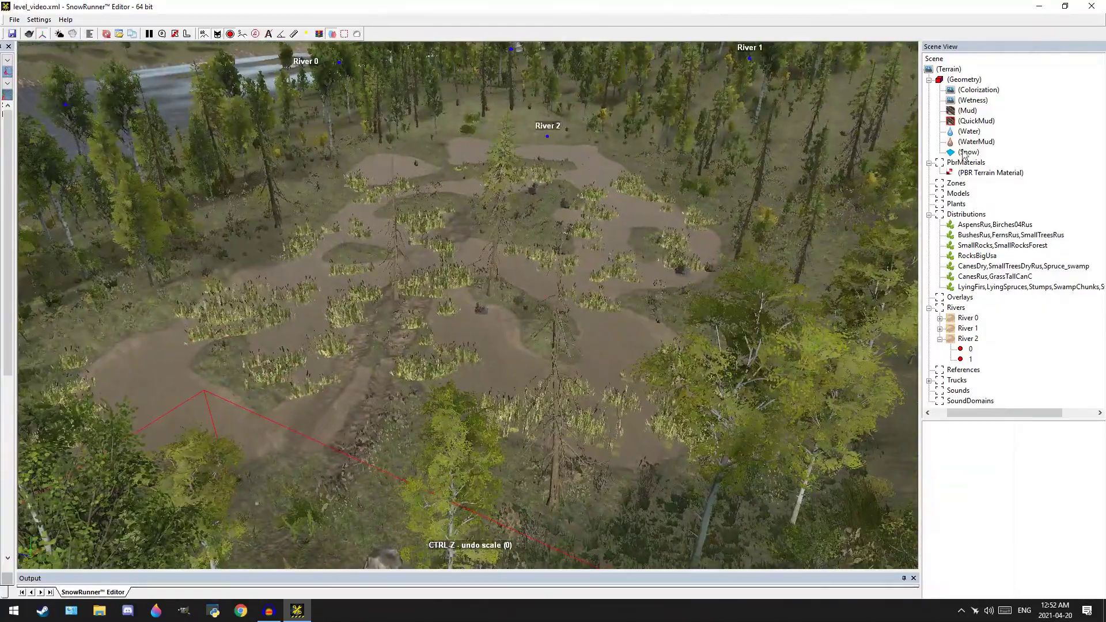
Select the BushesRus,FernsRus,SmallTreesRus distribution and start painting density at 0.80 on the grass by the near ruts and side basin
{"action": "left_click", "coordinate": [1002, 235]}
{"action": "mouse_move", "coordinate": [445, 465]}
{"action": "middle_mouse_down"}
{"action": "mouse_move", "coordinate": [512, 416]}
{"action": "mouse_move", "coordinate": [531, 424]}
{"action": "middle_mouse_up"}
{"action": "left_click_drag", "start_coordinate": [530, 424], "coordinate": [549, 369]}
{"action": "scroll", "coordinate": [629, 357], "scroll_direction": "up", "scroll_amount": 3}
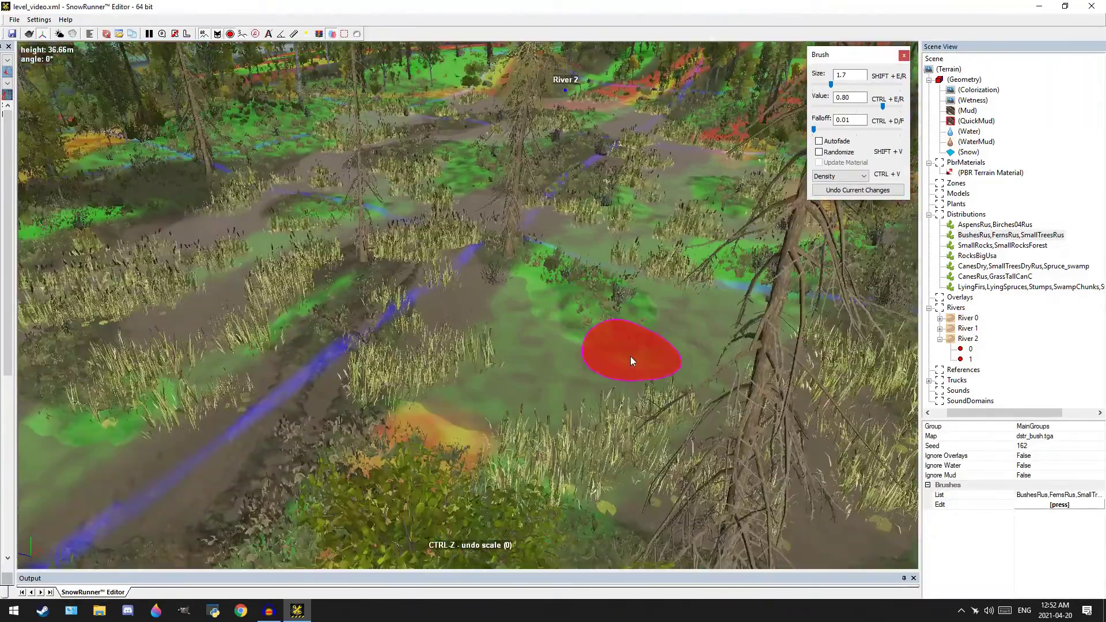
{"action": "left_click_drag", "start_coordinate": [630, 347], "coordinate": [500, 239]}
Paint BushesRus,FernsRus,SmallTreesRus density over the side basin's island, the central islands, the river-side bank and the far end
{"action": "mouse_move", "coordinate": [499, 238]}
{"action": "middle_mouse_down"}
{"action": "mouse_move", "coordinate": [624, 368]}
{"action": "mouse_move", "coordinate": [808, 372]}
{"action": "mouse_move", "coordinate": [673, 369]}
{"action": "mouse_move", "coordinate": [710, 406]}
{"action": "middle_mouse_up"}
{"action": "middle_click_drag", "start_coordinate": [785, 304], "coordinate": [720, 392]}
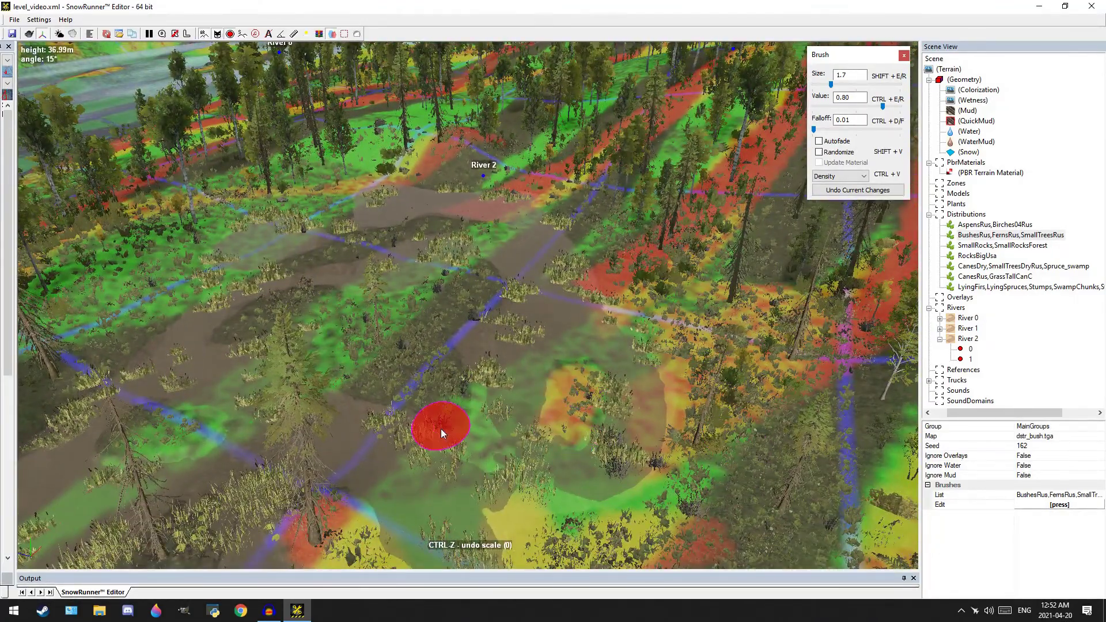
{"action": "middle_click_drag", "start_coordinate": [421, 370], "coordinate": [568, 372]}
{"action": "mouse_move", "coordinate": [415, 411]}
{"action": "left_mouse_down"}
{"action": "mouse_move", "coordinate": [484, 299]}
{"action": "mouse_move", "coordinate": [570, 240]}
{"action": "left_mouse_up"}
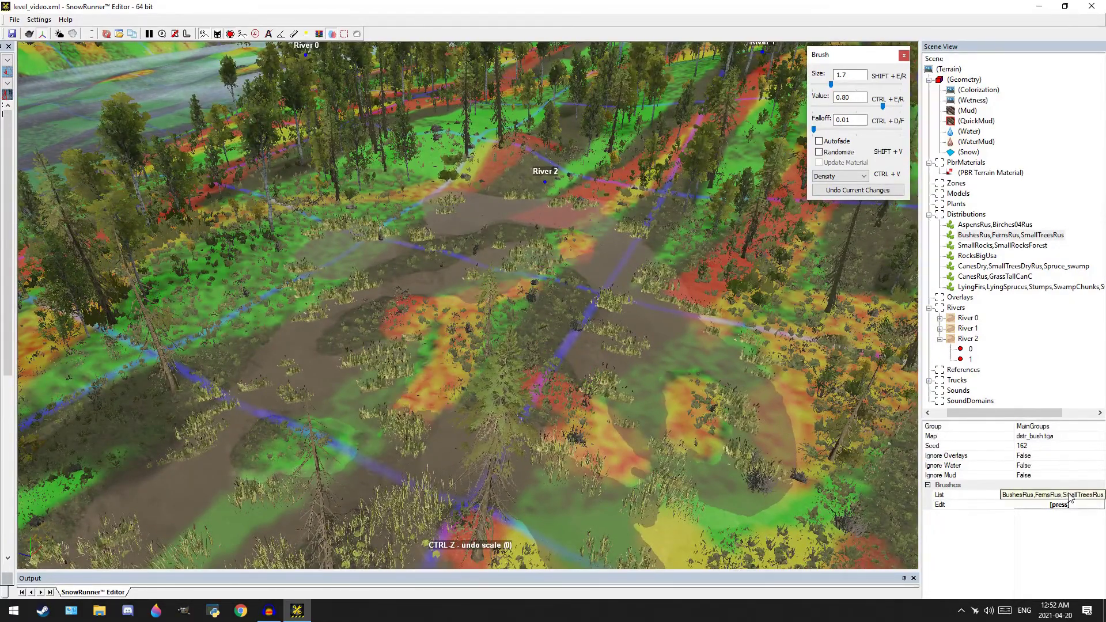
{"action": "middle_click_drag", "start_coordinate": [270, 387], "coordinate": [520, 434]}
{"action": "mouse_move", "coordinate": [487, 341]}
{"action": "left_mouse_down"}
{"action": "mouse_move", "coordinate": [382, 357]}
{"action": "mouse_move", "coordinate": [395, 261]}
{"action": "mouse_move", "coordinate": [541, 228]}
{"action": "mouse_move", "coordinate": [531, 184]}
{"action": "mouse_move", "coordinate": [495, 153]}
{"action": "mouse_move", "coordinate": [714, 181]}
{"action": "mouse_move", "coordinate": [680, 148]}
{"action": "mouse_move", "coordinate": [855, 247]}
{"action": "mouse_move", "coordinate": [798, 237]}
{"action": "left_mouse_up"}
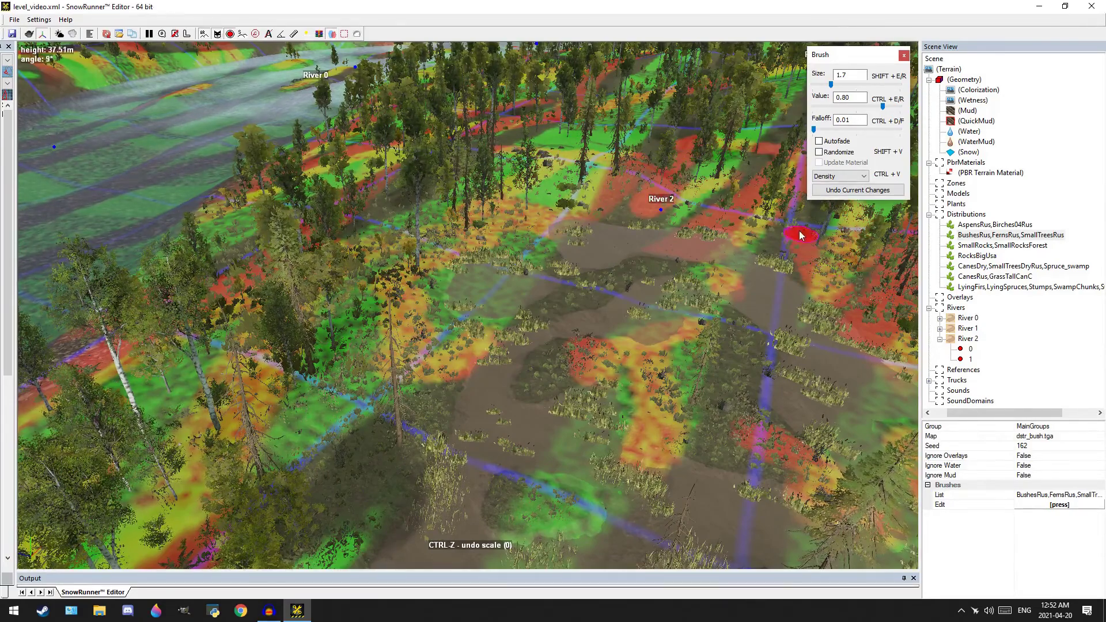
Fill the remaining grassy islands and river-side bank with BushesRus,FernsRus,SmallTreesRus density
{"action": "scroll", "coordinate": [721, 288], "scroll_direction": "up", "scroll_amount": 4}
{"action": "mouse_move", "coordinate": [603, 288]}
{"action": "left_mouse_down"}
{"action": "mouse_move", "coordinate": [392, 320]}
{"action": "mouse_move", "coordinate": [416, 286]}
{"action": "left_mouse_up"}
{"action": "middle_click_drag", "start_coordinate": [520, 367], "coordinate": [469, 235]}
{"action": "left_click_drag", "start_coordinate": [677, 262], "coordinate": [527, 491]}
{"action": "mouse_move", "coordinate": [527, 491]}
{"action": "middle_mouse_down"}
{"action": "mouse_move", "coordinate": [555, 354]}
{"action": "mouse_move", "coordinate": [645, 334]}
{"action": "middle_mouse_up"}
{"action": "left_click_drag", "start_coordinate": [518, 294], "coordinate": [364, 296]}
{"action": "scroll", "coordinate": [364, 296], "scroll_direction": "down", "scroll_amount": 3}
{"action": "mouse_move", "coordinate": [397, 288]}
{"action": "middle_mouse_down"}
{"action": "mouse_move", "coordinate": [536, 241]}
{"action": "mouse_move", "coordinate": [614, 231]}
{"action": "middle_mouse_up"}
{"action": "left_click_drag", "start_coordinate": [494, 252], "coordinate": [460, 388]}
Paint BushesRus,FernsRus,SmallTreesRus density around the swamp's near end and on the adjoining forest floor
{"action": "scroll", "coordinate": [461, 388], "scroll_direction": "down", "scroll_amount": 2}
{"action": "middle_click_drag", "start_coordinate": [461, 388], "coordinate": [447, 172]}
{"action": "left_click_drag", "start_coordinate": [372, 222], "coordinate": [489, 324]}
{"action": "middle_click_drag", "start_coordinate": [652, 371], "coordinate": [472, 468]}
{"action": "mouse_move", "coordinate": [471, 464]}
{"action": "left_mouse_down"}
{"action": "mouse_move", "coordinate": [479, 415]}
{"action": "mouse_move", "coordinate": [434, 334]}
{"action": "mouse_move", "coordinate": [510, 219]}
{"action": "mouse_move", "coordinate": [594, 353]}
{"action": "mouse_move", "coordinate": [568, 469]}
{"action": "left_mouse_up"}
{"action": "scroll", "coordinate": [530, 519], "scroll_direction": "down", "scroll_amount": 4}
{"action": "middle_click_drag", "start_coordinate": [529, 519], "coordinate": [521, 411]}
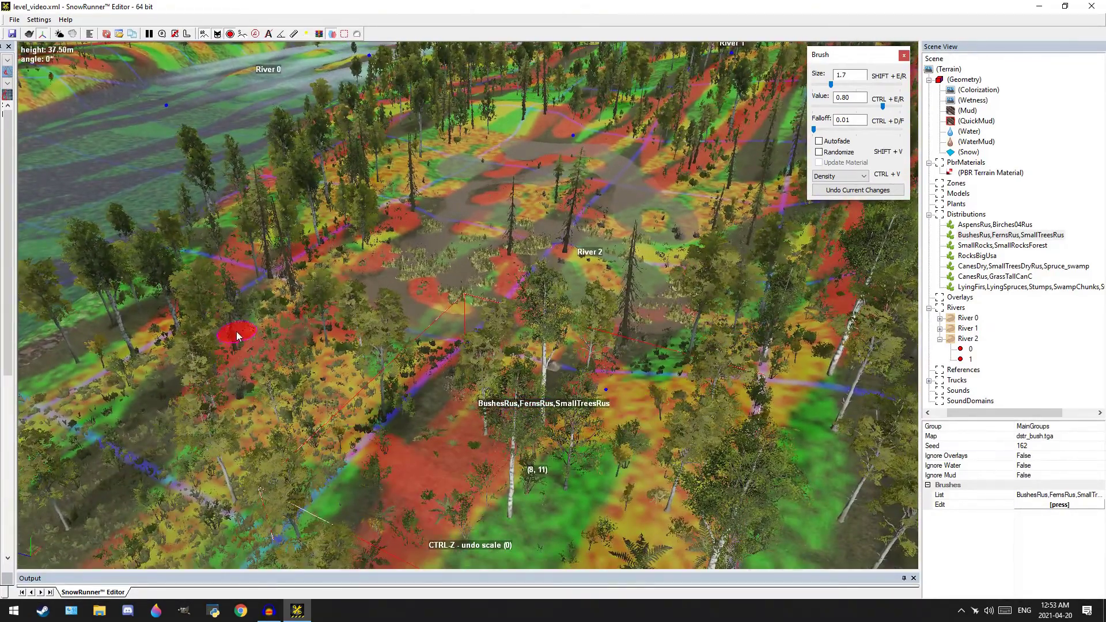
{"action": "middle_click_drag", "start_coordinate": [288, 323], "coordinate": [484, 427]}
Set the Scale brush value to 0.88 and paint BushesRus,FernsRus,SmallTreesRus scale across the swamp and its banks
{"action": "middle_click_drag", "start_coordinate": [604, 178], "coordinate": [568, 199]}
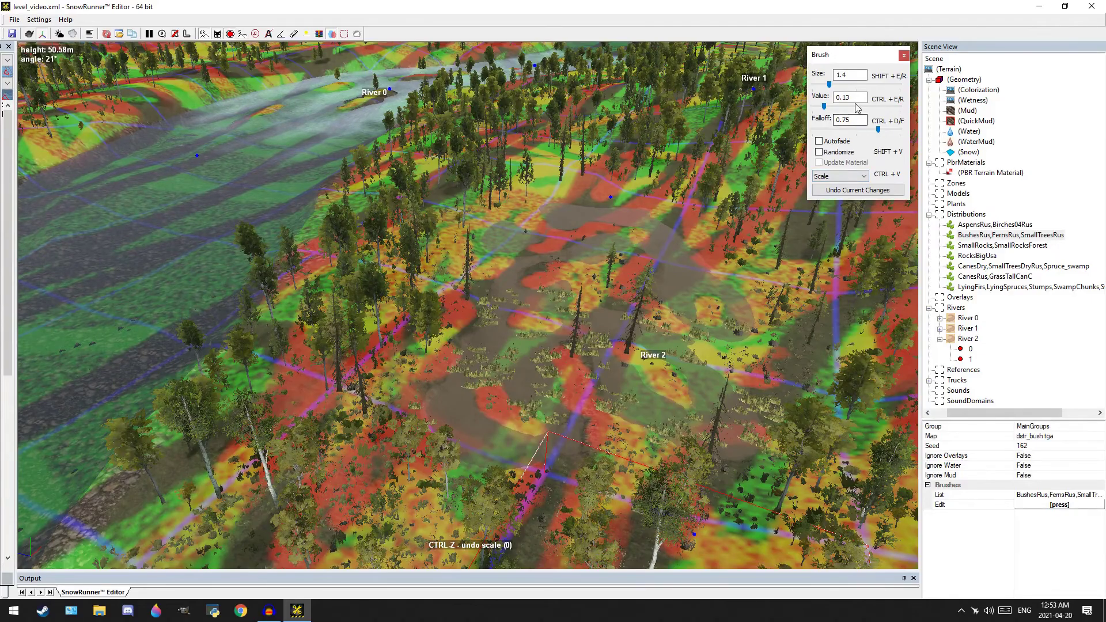
{"action": "left_click_drag", "start_coordinate": [861, 107], "coordinate": [887, 108]}
{"action": "scroll", "coordinate": [557, 398], "scroll_direction": "down", "scroll_amount": 4}
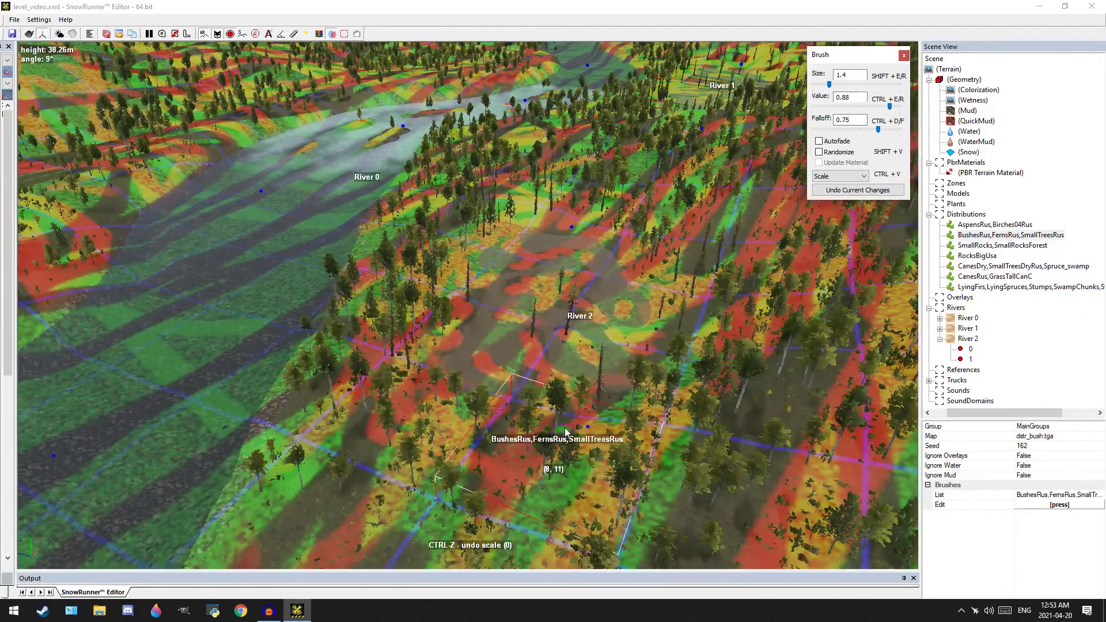
{"action": "middle_click_drag", "start_coordinate": [556, 401], "coordinate": [569, 417], "text": "alt"}
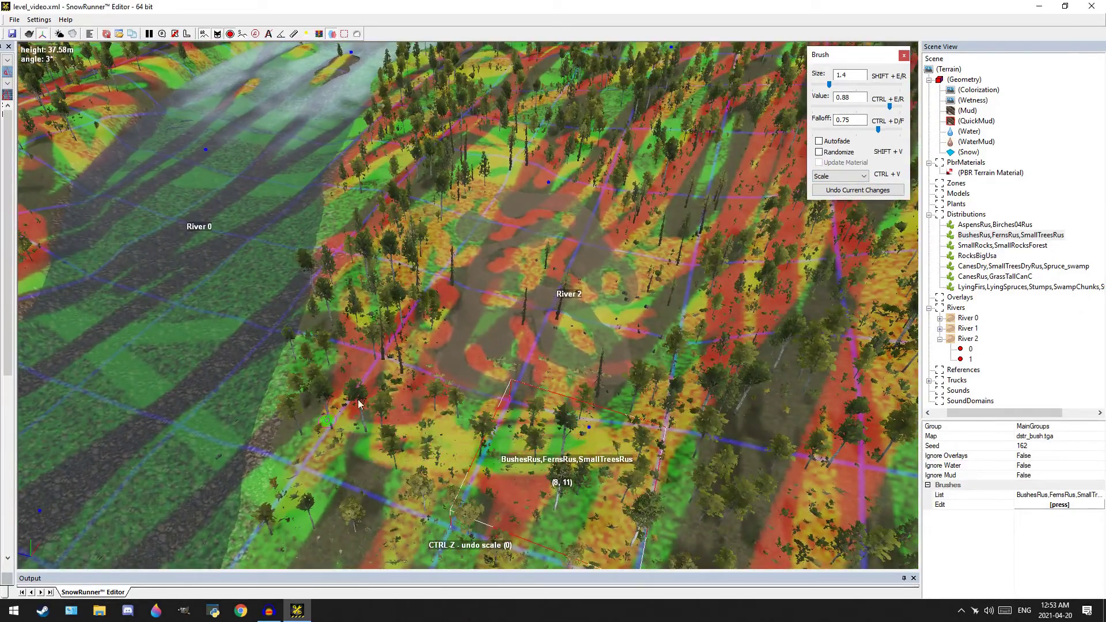
{"action": "mouse_move", "coordinate": [358, 403]}
{"action": "left_mouse_down"}
{"action": "mouse_move", "coordinate": [514, 244]}
{"action": "mouse_move", "coordinate": [687, 181]}
{"action": "mouse_move", "coordinate": [794, 260]}
{"action": "mouse_move", "coordinate": [783, 357]}
{"action": "mouse_move", "coordinate": [683, 485]}
{"action": "mouse_move", "coordinate": [611, 501]}
{"action": "mouse_move", "coordinate": [491, 338]}
{"action": "mouse_move", "coordinate": [564, 265]}
{"action": "mouse_move", "coordinate": [518, 176]}
{"action": "mouse_move", "coordinate": [752, 279]}
{"action": "mouse_move", "coordinate": [545, 446]}
{"action": "left_mouse_up"}
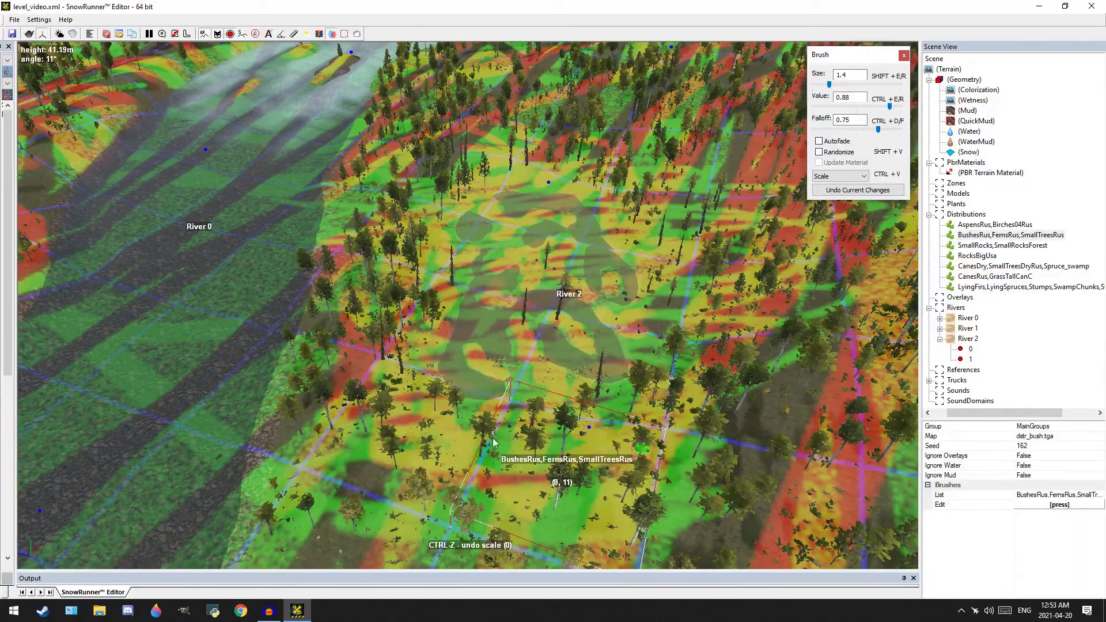
{"action": "scroll", "coordinate": [570, 328], "scroll_direction": "up", "scroll_amount": 3}
Inspect the bushes and small trees on the islands and banks up close and from the near end
{"action": "key", "text": "Escape"}
{"action": "scroll", "coordinate": [441, 303], "scroll_direction": "up", "scroll_amount": 6}
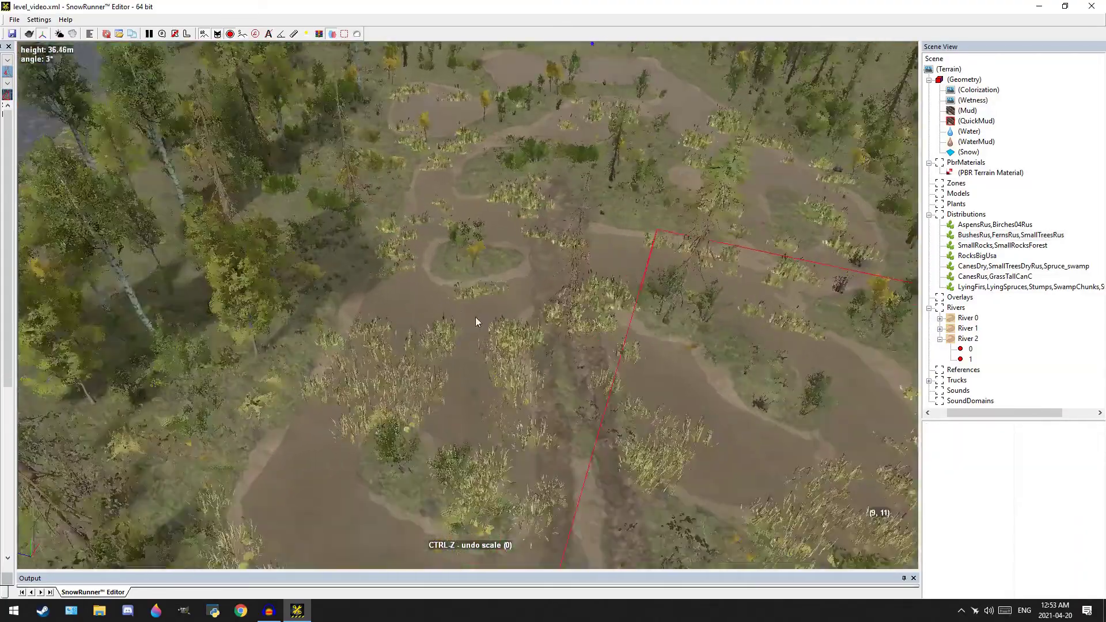
{"action": "mouse_move", "coordinate": [641, 337]}
{"action": "middle_mouse_down"}
{"action": "mouse_move", "coordinate": [639, 270]}
{"action": "mouse_move", "coordinate": [626, 327]}
{"action": "middle_mouse_up"}
{"action": "scroll", "coordinate": [436, 264], "scroll_direction": "down", "scroll_amount": 6}
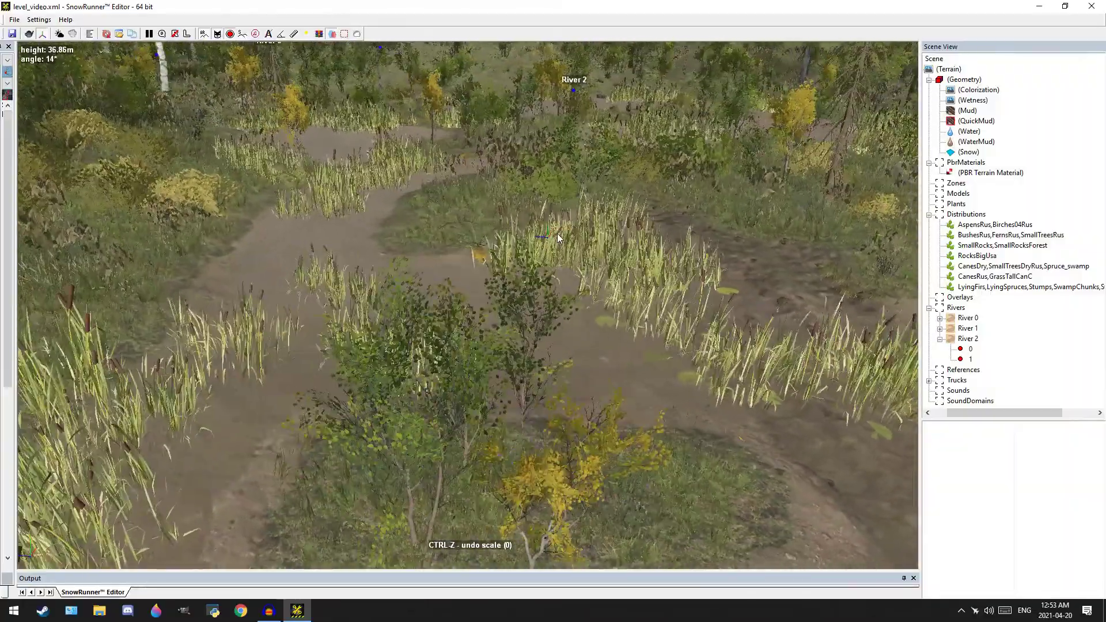
{"action": "scroll", "coordinate": [585, 297], "scroll_direction": "up", "scroll_amount": 5}
{"action": "scroll", "coordinate": [614, 346], "scroll_direction": "down", "scroll_amount": 6}
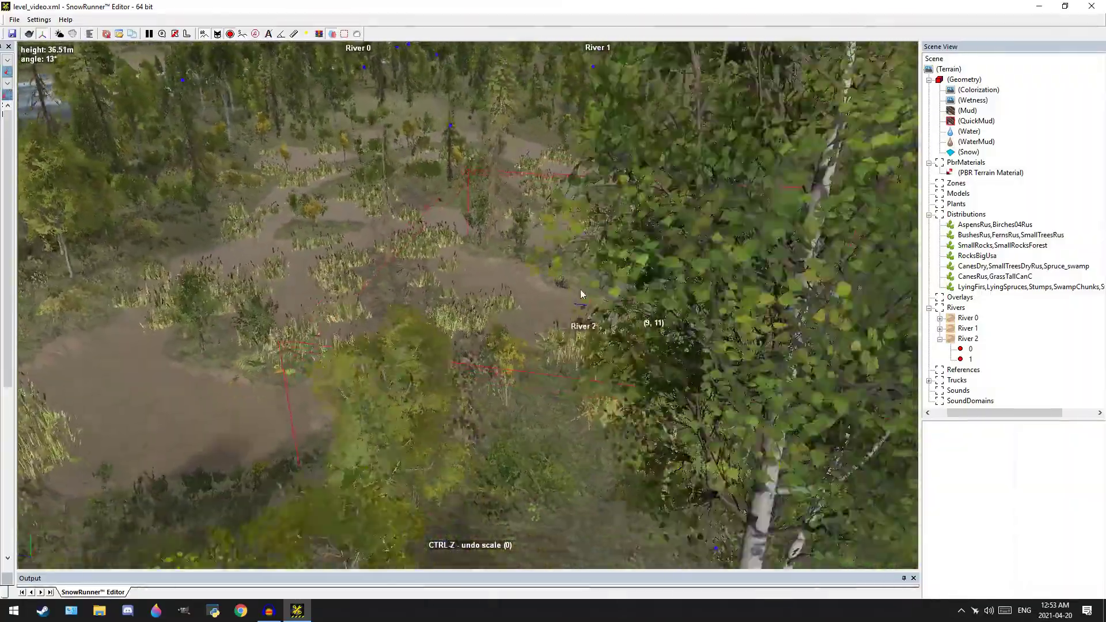
{"action": "middle_click_drag", "start_coordinate": [634, 266], "coordinate": [572, 336]}
{"action": "scroll", "coordinate": [519, 306], "scroll_direction": "up", "scroll_amount": 4}
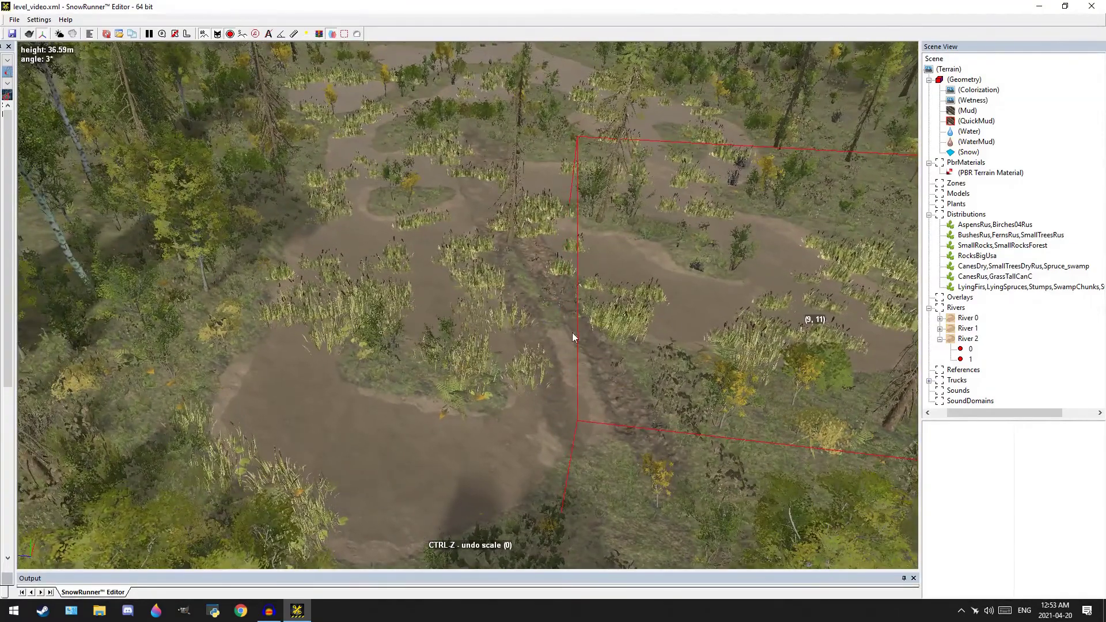
Select the LyingFirs,LyingSpruces,Stumps,SwampChunks,SwampStubsLong distribution and switch its brush to Density mode
{"action": "left_click", "coordinate": [991, 287]}
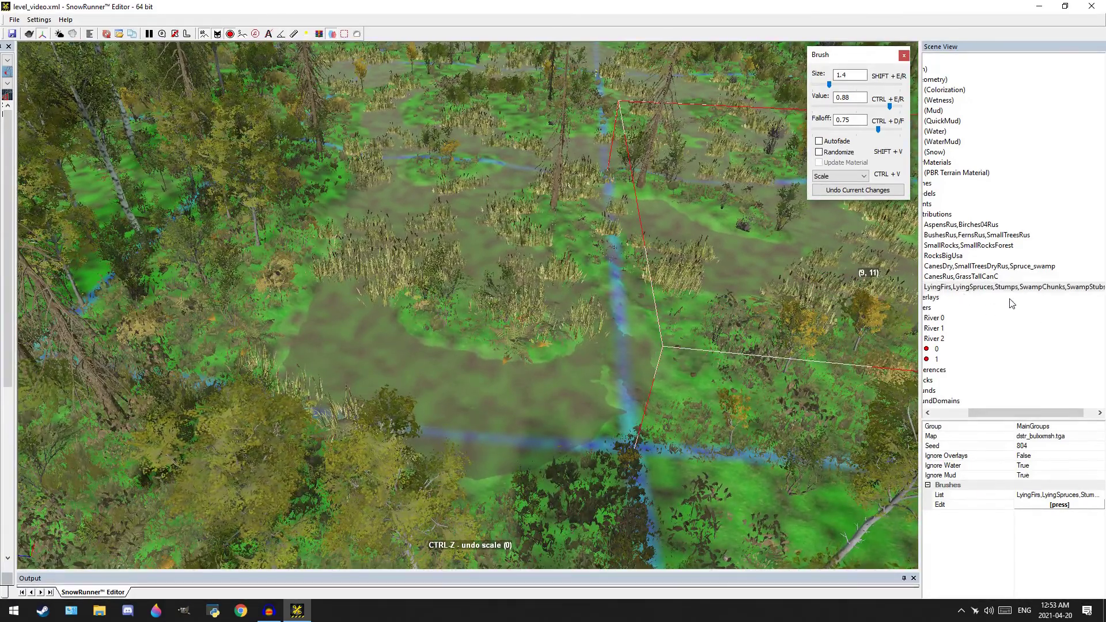
{"action": "left_click", "coordinate": [992, 413]}
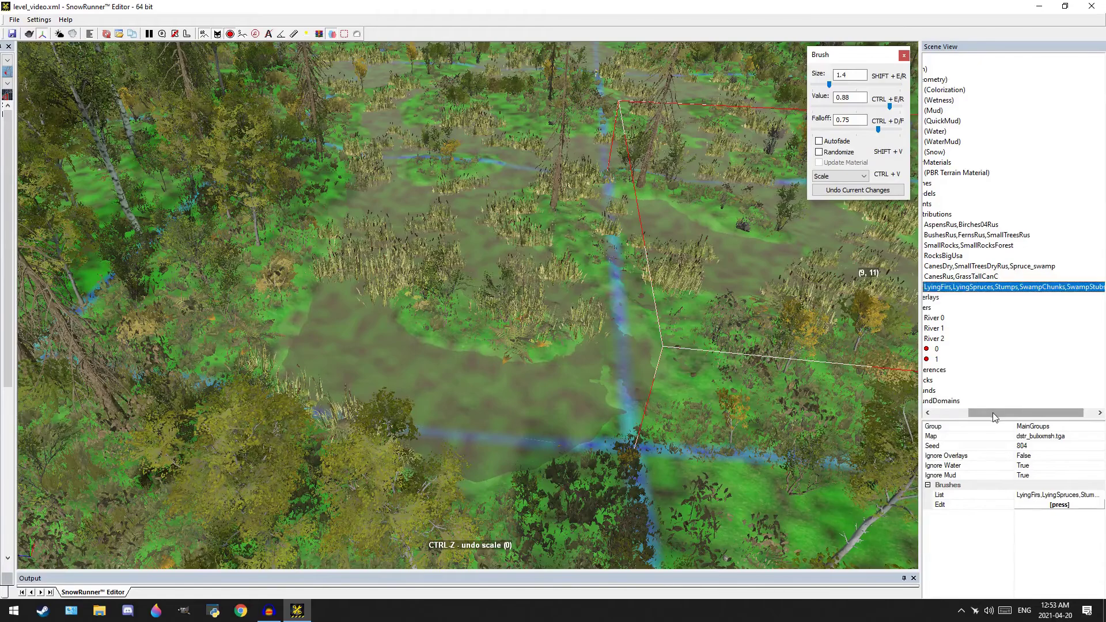
{"action": "left_click_drag", "start_coordinate": [991, 413], "coordinate": [1004, 412]}
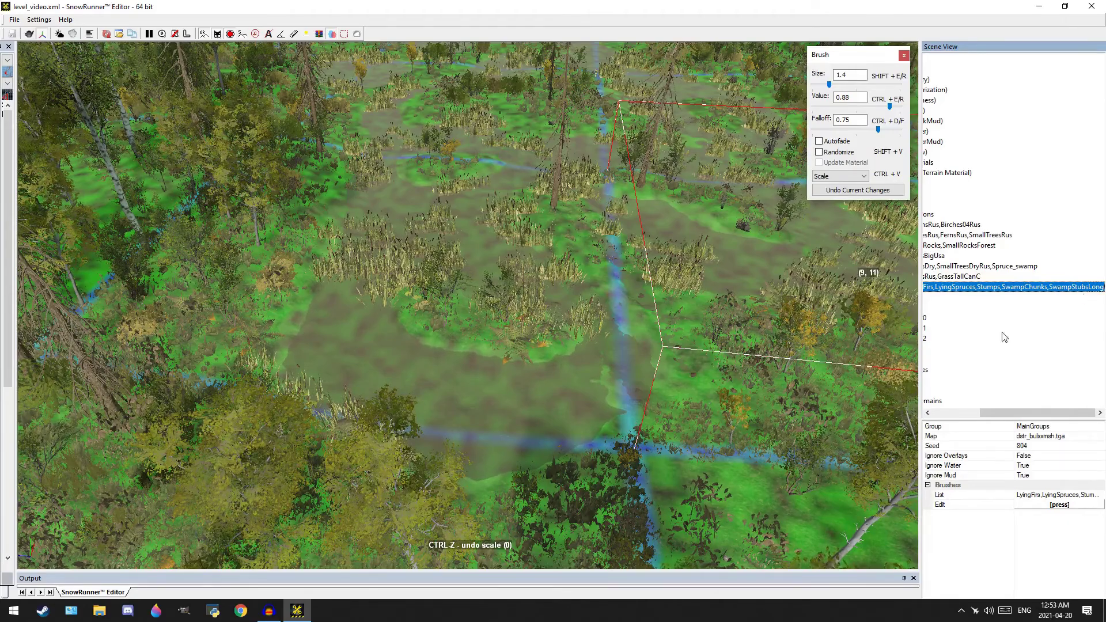
{"action": "scroll", "coordinate": [376, 444], "scroll_direction": "down", "scroll_amount": 4}
{"action": "middle_click_drag", "start_coordinate": [569, 357], "coordinate": [541, 420]}
{"action": "scroll", "coordinate": [639, 388], "scroll_direction": "up", "scroll_amount": 3}
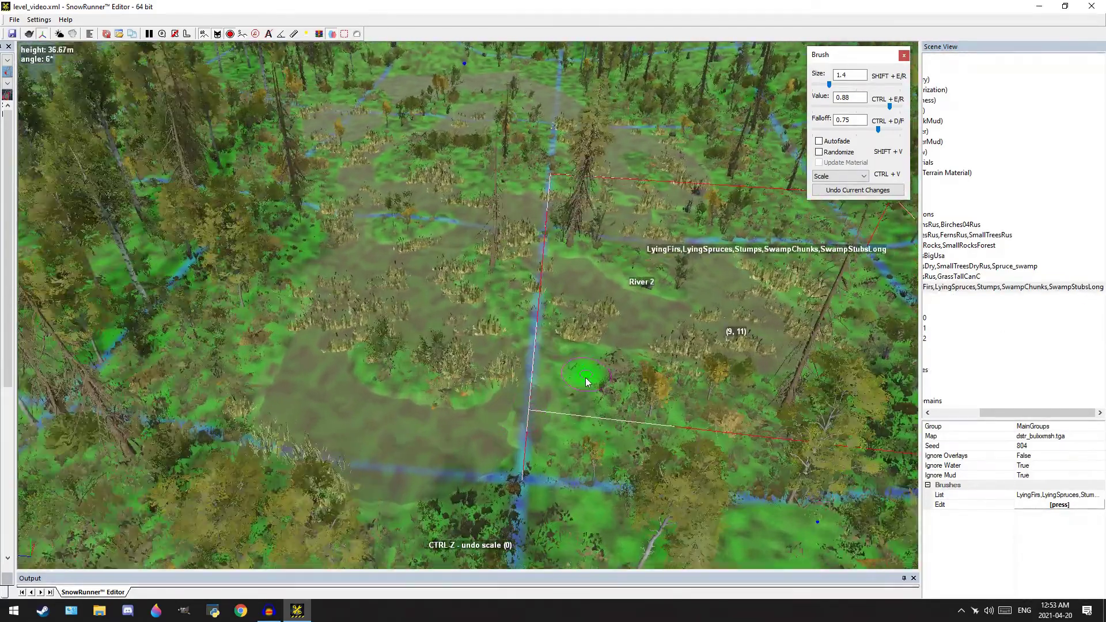
{"action": "scroll", "coordinate": [635, 388], "scroll_direction": "down", "scroll_amount": 1}
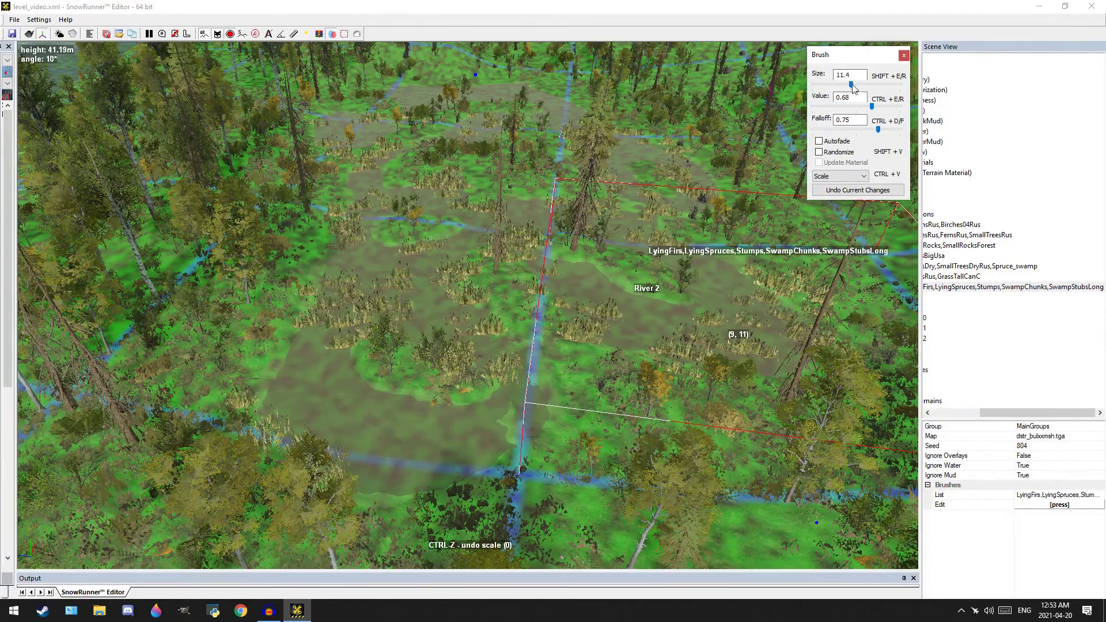
{"action": "left_click_drag", "start_coordinate": [847, 84], "coordinate": [859, 84]}
{"action": "left_click", "coordinate": [838, 176]}
{"action": "left_click", "coordinate": [831, 185]}
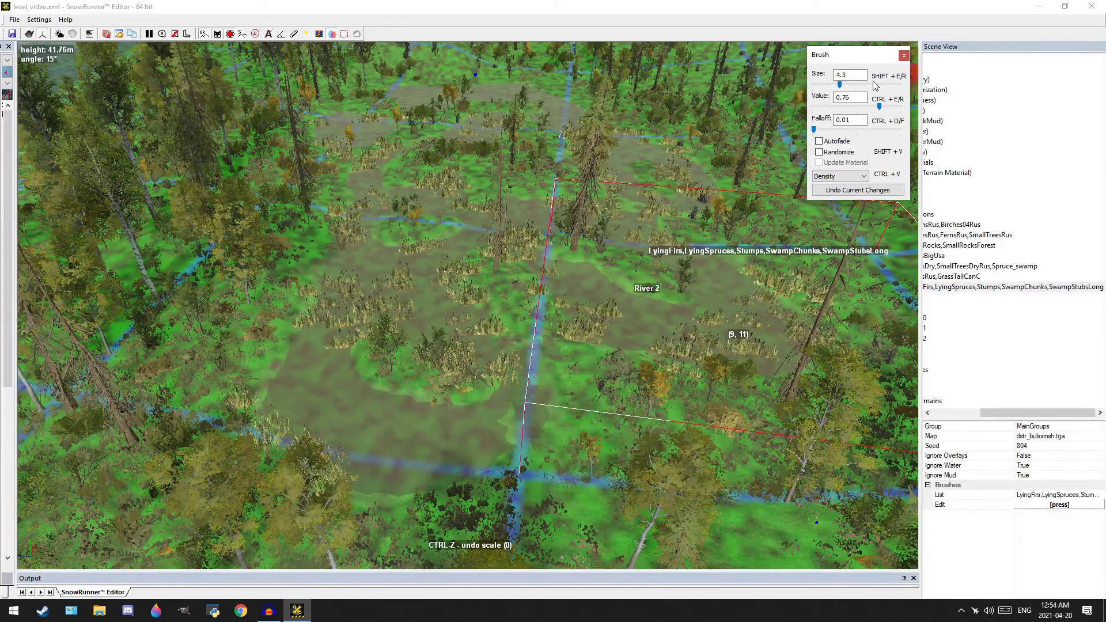
Paint fallen-tree and stump density patches at brush value 0.76 and size 2.5 along the near bank, river-side bank and far end
{"action": "mouse_move", "coordinate": [584, 502]}
{"action": "left_mouse_down"}
{"action": "mouse_move", "coordinate": [631, 396]}
{"action": "mouse_move", "coordinate": [534, 311]}
{"action": "left_mouse_up"}
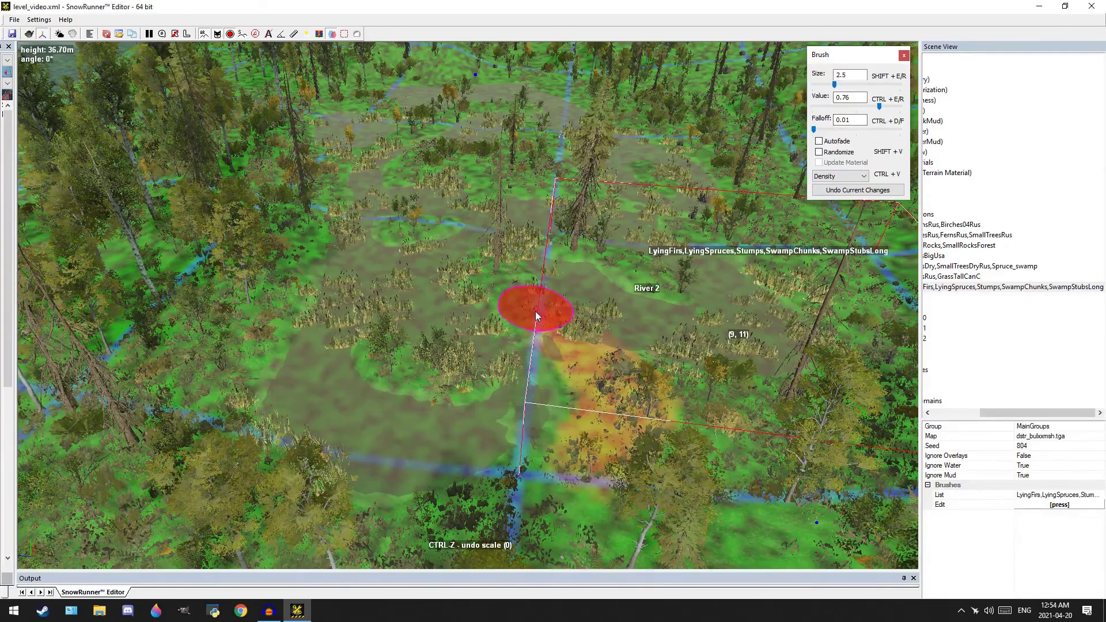
{"action": "middle_click_drag", "start_coordinate": [535, 311], "coordinate": [563, 361]}
{"action": "mouse_move", "coordinate": [563, 365]}
{"action": "left_mouse_down"}
{"action": "mouse_move", "coordinate": [567, 431]}
{"action": "mouse_move", "coordinate": [458, 469]}
{"action": "mouse_move", "coordinate": [427, 292]}
{"action": "mouse_move", "coordinate": [372, 283]}
{"action": "left_mouse_up"}
{"action": "middle_click_drag", "start_coordinate": [373, 283], "coordinate": [357, 374]}
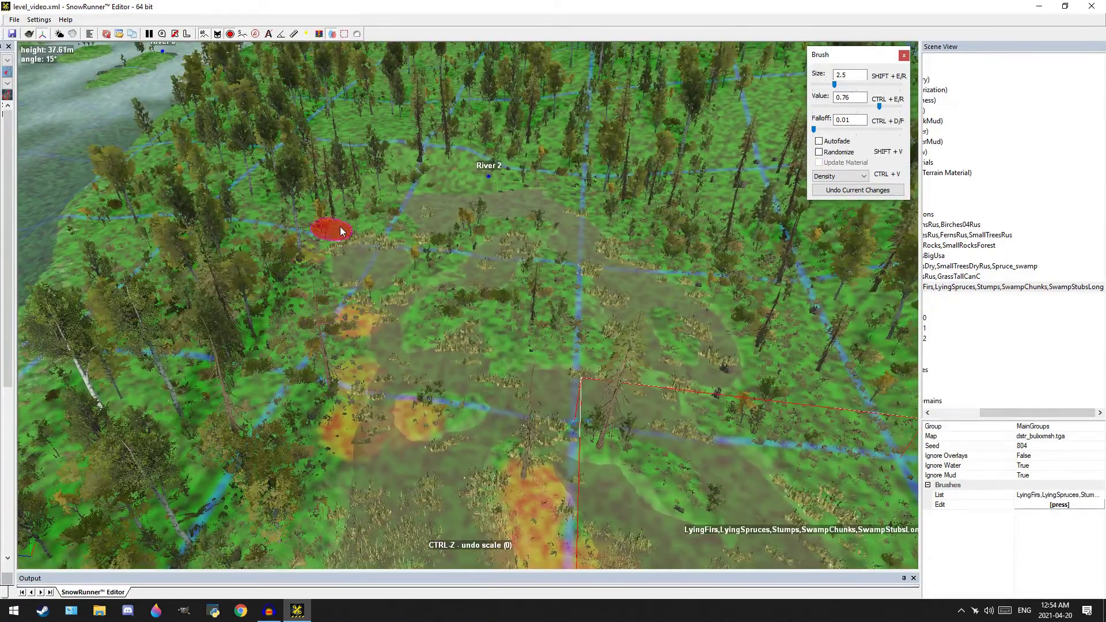
{"action": "left_click_drag", "start_coordinate": [478, 168], "coordinate": [487, 167]}
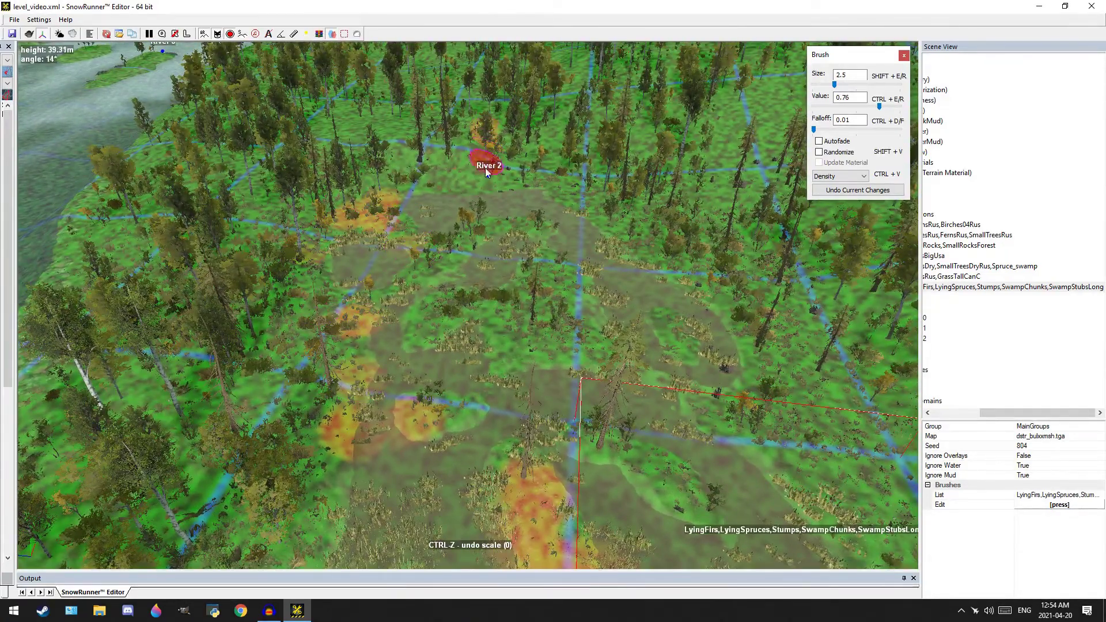
Paint fallen-tree and stump density patches along the forest-side bank and on the swamp's islands
{"action": "middle_click_drag", "start_coordinate": [698, 277], "coordinate": [604, 218]}
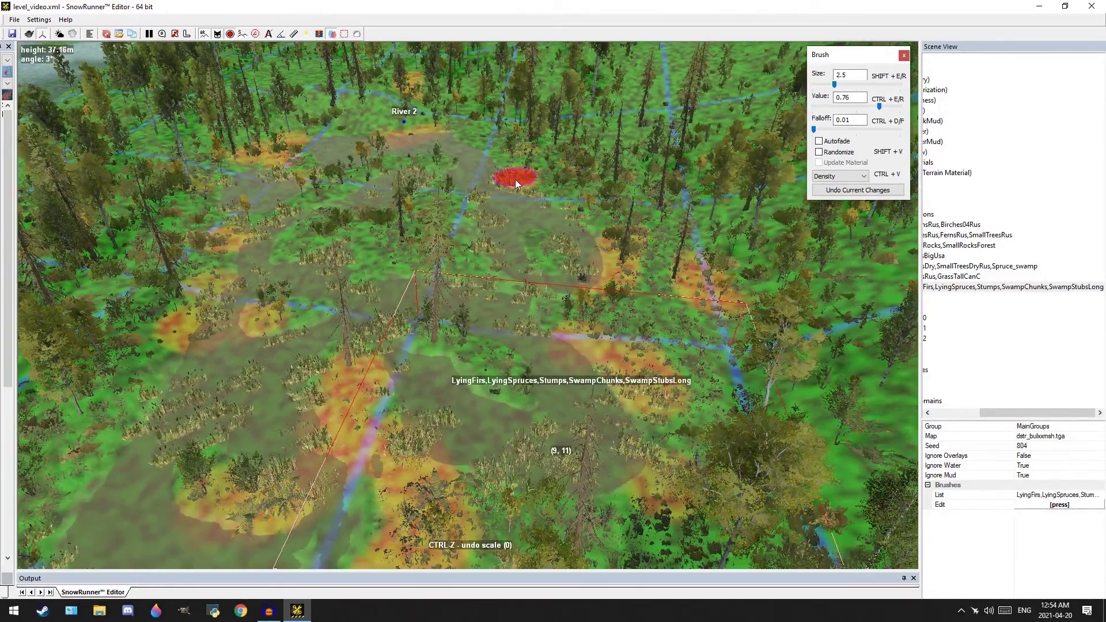
{"action": "middle_click_drag", "start_coordinate": [515, 178], "coordinate": [565, 178]}
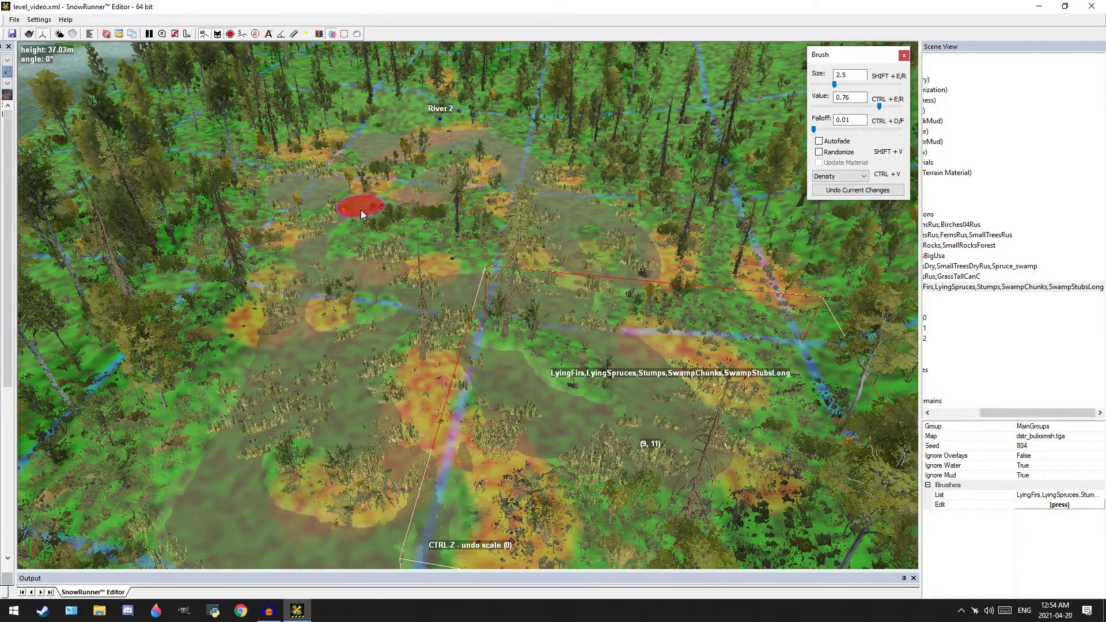
{"action": "middle_click_drag", "start_coordinate": [479, 306], "coordinate": [417, 223]}
{"action": "middle_click_drag", "start_coordinate": [464, 340], "coordinate": [568, 289]}
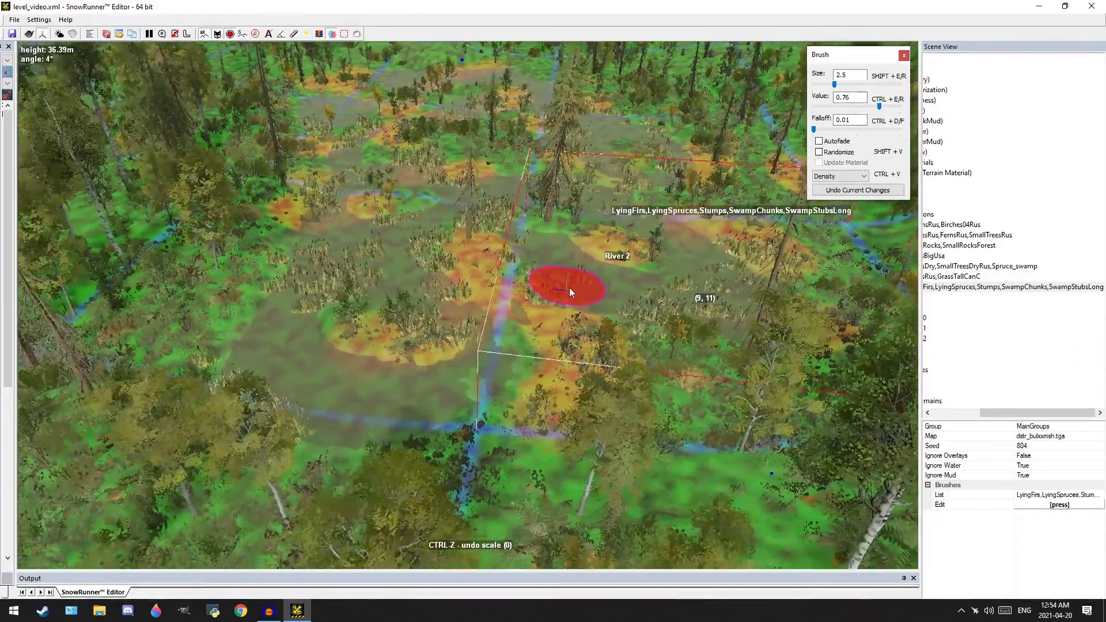
Spread more fallen-tree and stump density patches over the forest floor around the swamp's near and far ends
{"action": "mouse_move", "coordinate": [247, 254]}
{"action": "middle_mouse_down"}
{"action": "mouse_move", "coordinate": [232, 227]}
{"action": "mouse_move", "coordinate": [336, 158]}
{"action": "middle_mouse_up"}
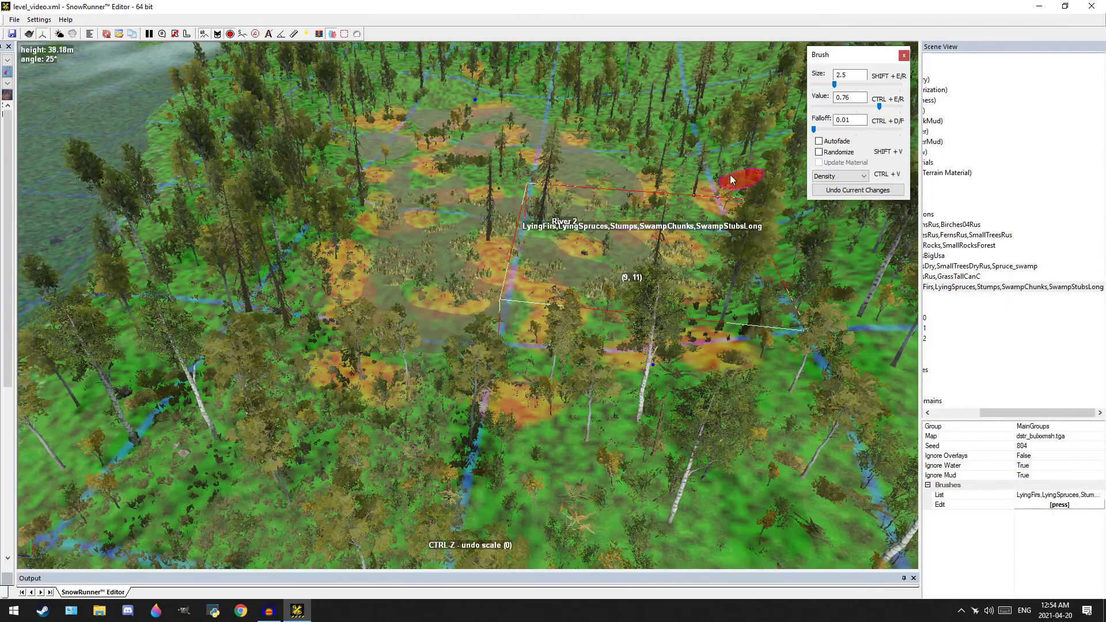
{"action": "middle_click_drag", "start_coordinate": [730, 192], "coordinate": [696, 280]}
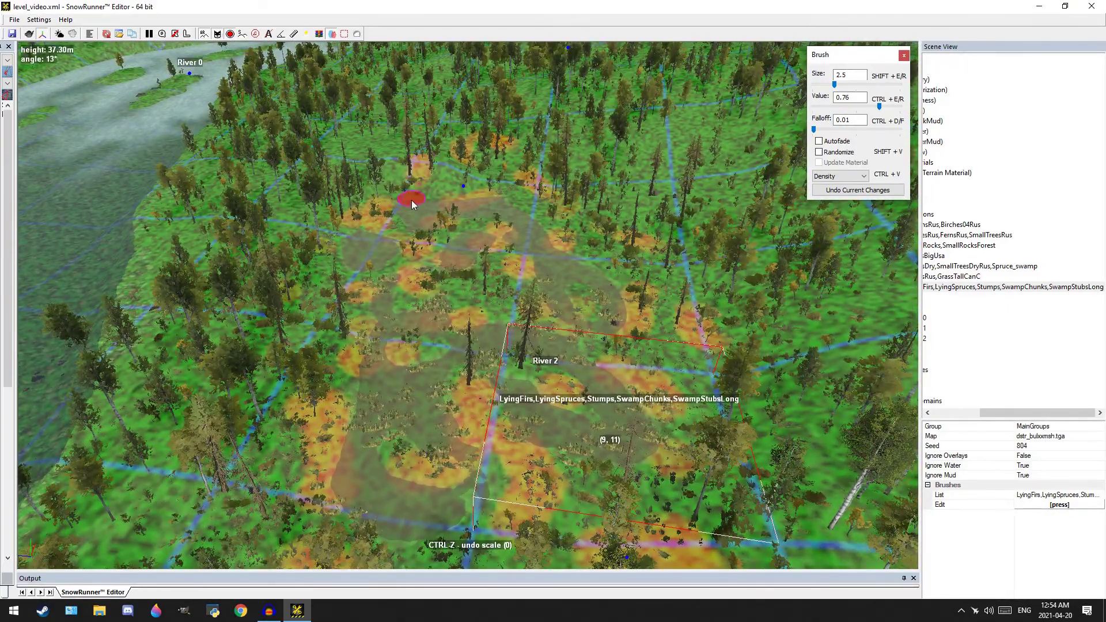
{"action": "middle_click_drag", "start_coordinate": [411, 201], "coordinate": [471, 162]}
{"action": "middle_click_drag", "start_coordinate": [405, 293], "coordinate": [357, 220]}
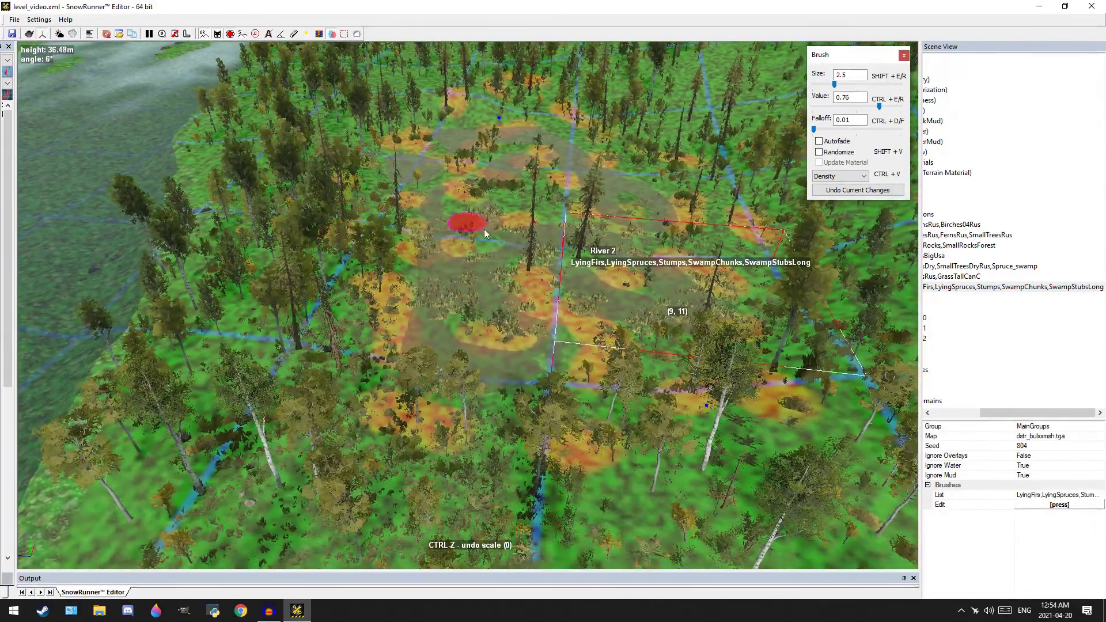
{"action": "scroll", "coordinate": [616, 287], "scroll_direction": "up", "scroll_amount": 4}
{"action": "middle_click_drag", "start_coordinate": [606, 264], "coordinate": [572, 348]}
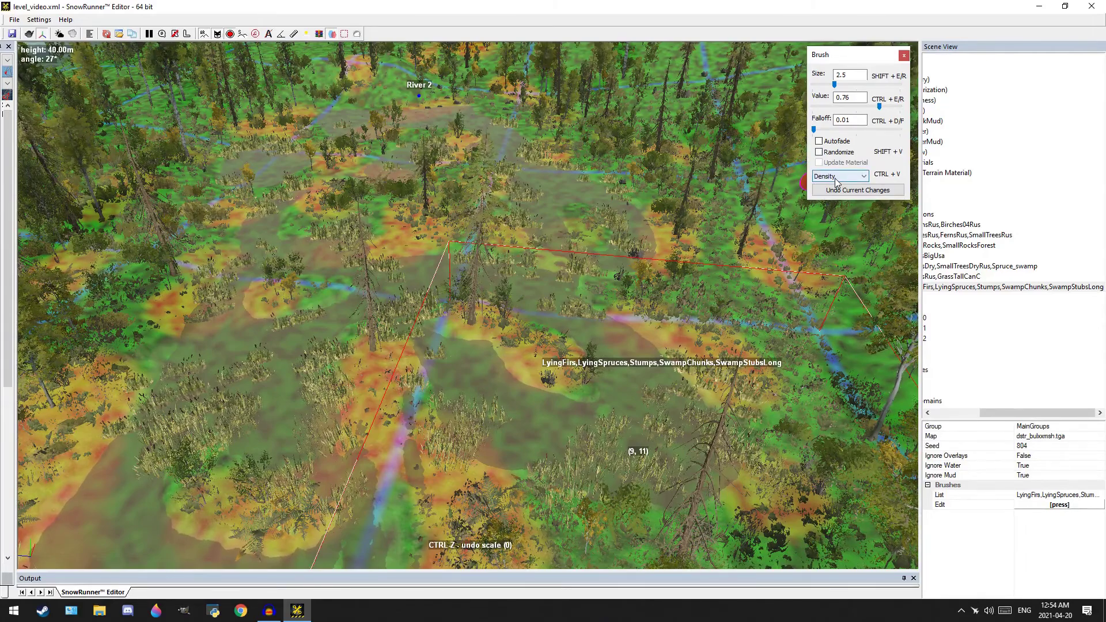
Switch the fallen-tree and stump brush to Scale with value 0.16 and paint across the swamp and surrounding forest floor
{"action": "key", "text": "ctrl+v"}
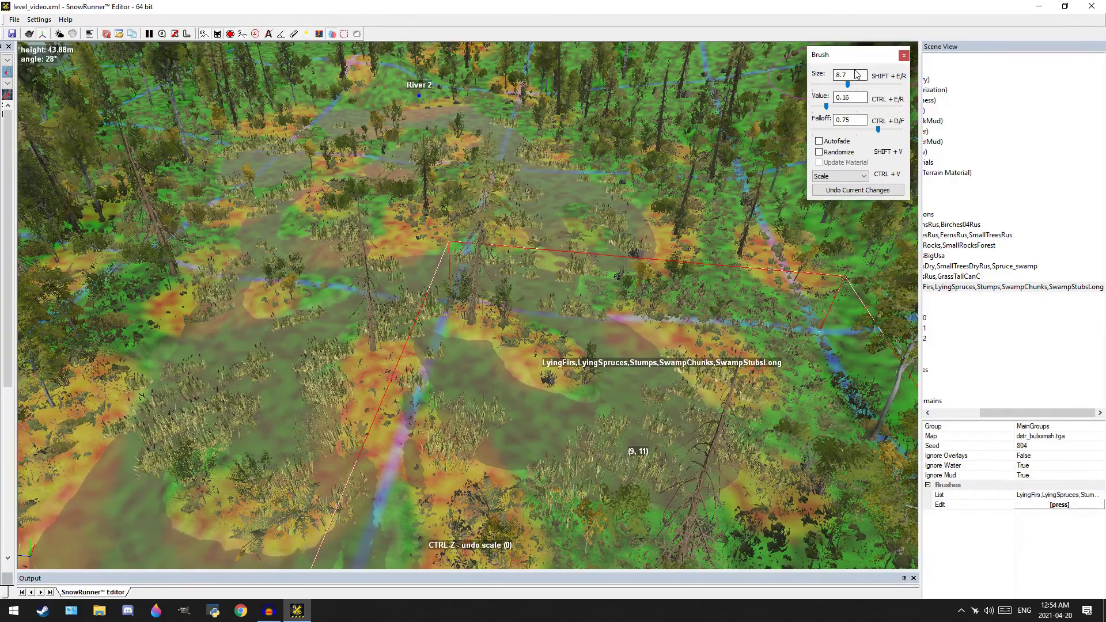
{"action": "left_click_drag", "start_coordinate": [848, 85], "coordinate": [844, 85]}
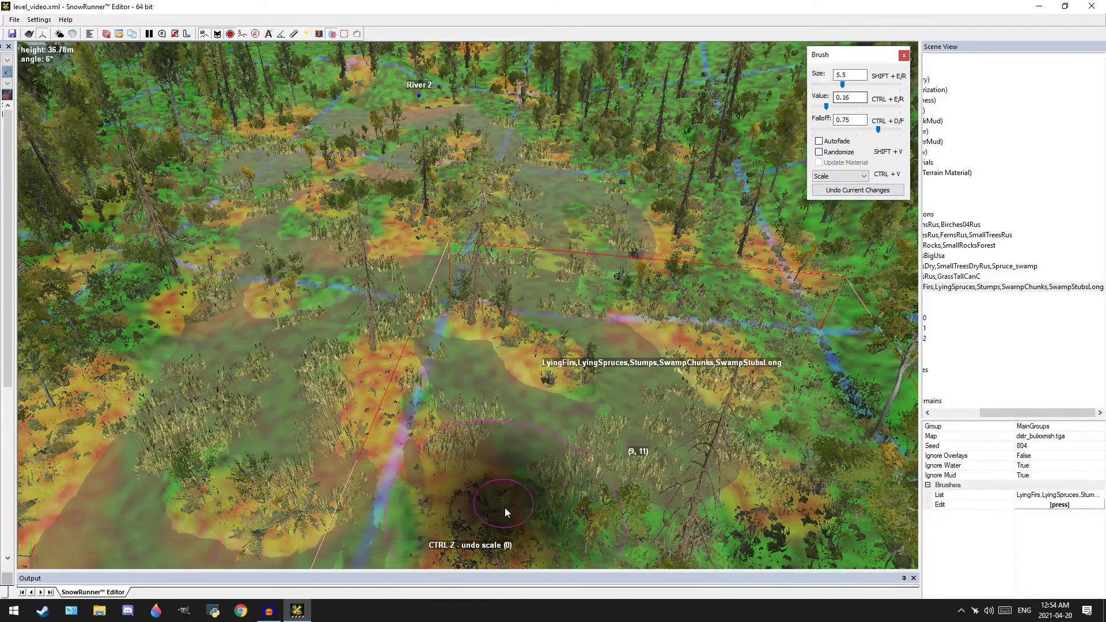
{"action": "scroll", "coordinate": [505, 504], "scroll_direction": "down", "scroll_amount": 3}
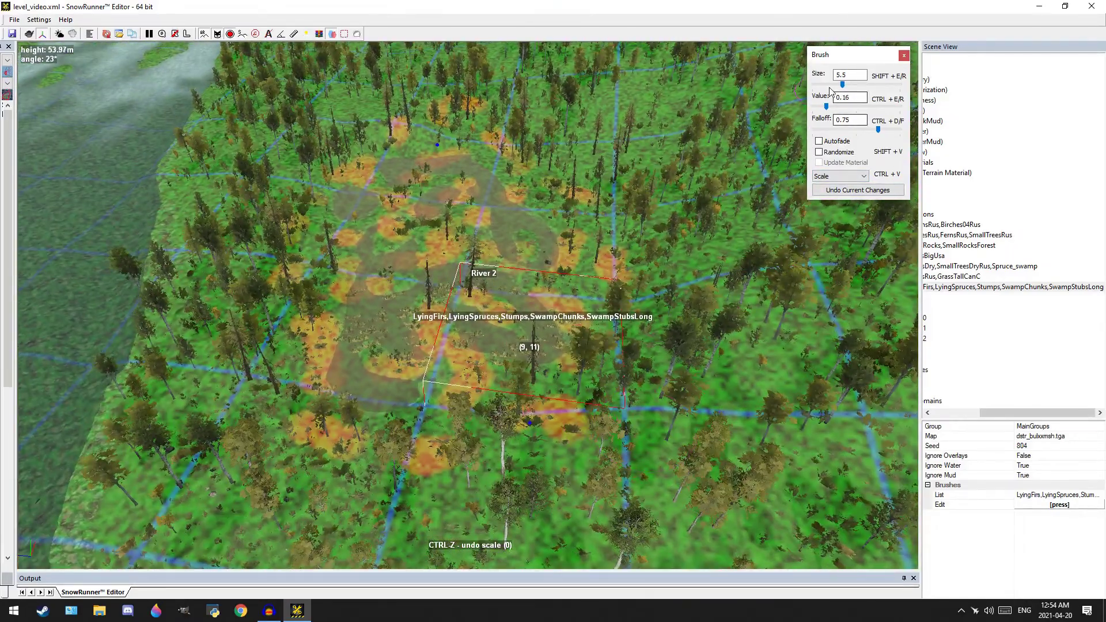
{"action": "mouse_move", "coordinate": [644, 397]}
{"action": "left_mouse_down"}
{"action": "mouse_move", "coordinate": [403, 460]}
{"action": "mouse_move", "coordinate": [346, 369]}
{"action": "mouse_move", "coordinate": [366, 263]}
{"action": "mouse_move", "coordinate": [449, 208]}
{"action": "mouse_move", "coordinate": [403, 144]}
{"action": "mouse_move", "coordinate": [210, 348]}
{"action": "mouse_move", "coordinate": [362, 487]}
{"action": "mouse_move", "coordinate": [569, 240]}
{"action": "mouse_move", "coordinate": [608, 119]}
{"action": "mouse_move", "coordinate": [370, 334]}
{"action": "left_mouse_up"}
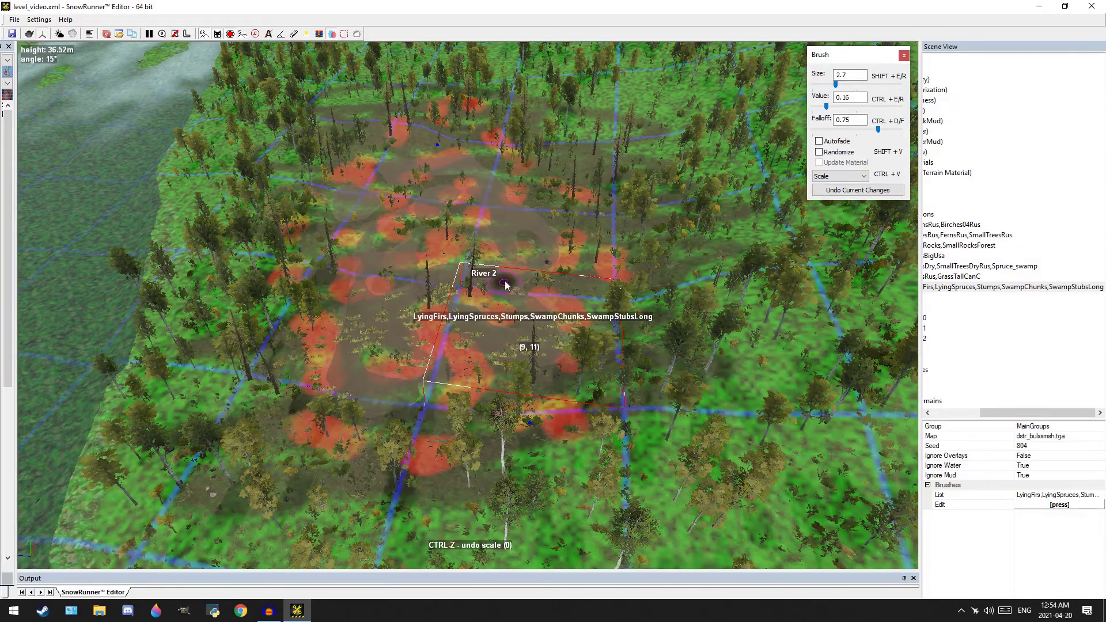
{"action": "key", "text": "Escape"}
{"action": "key", "text": "Escape"}
Inspect the fallen trees and stumps among the islands, reeds and banks up close and from the opposite side
{"action": "scroll", "coordinate": [431, 280], "scroll_direction": "up", "scroll_amount": 2}
{"action": "scroll", "coordinate": [431, 279], "scroll_direction": "up", "scroll_amount": 5}
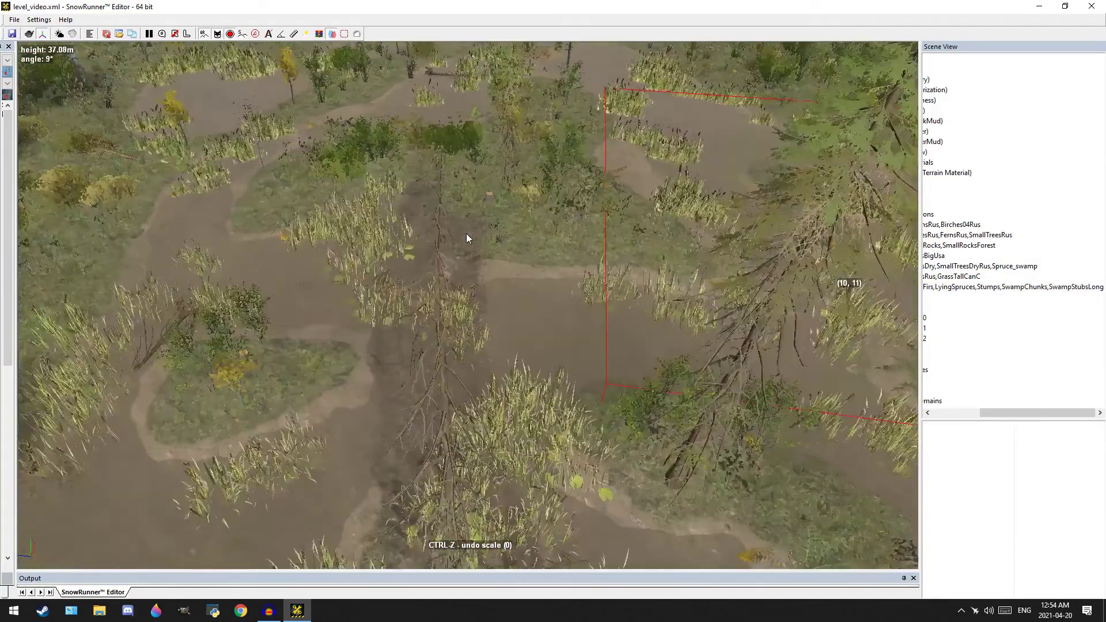
{"action": "scroll", "coordinate": [201, 453], "scroll_direction": "up", "scroll_amount": 3}
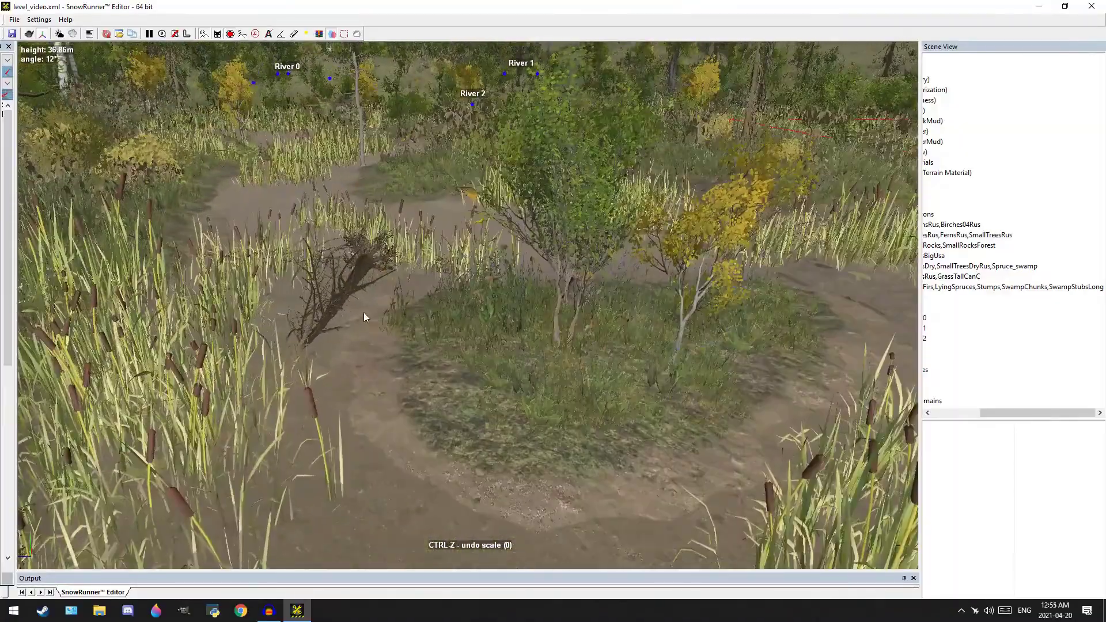
{"action": "middle_click_drag", "start_coordinate": [364, 314], "coordinate": [363, 304]}
{"action": "right_click_drag", "start_coordinate": [363, 304], "coordinate": [245, 388]}
{"action": "scroll", "coordinate": [603, 176], "scroll_direction": "up", "scroll_amount": 3}
{"action": "scroll", "coordinate": [603, 175], "scroll_direction": "up", "scroll_amount": 2}
{"action": "middle_click_drag", "start_coordinate": [602, 171], "coordinate": [647, 216]}
{"action": "right_click_drag", "start_coordinate": [647, 216], "coordinate": [547, 367]}
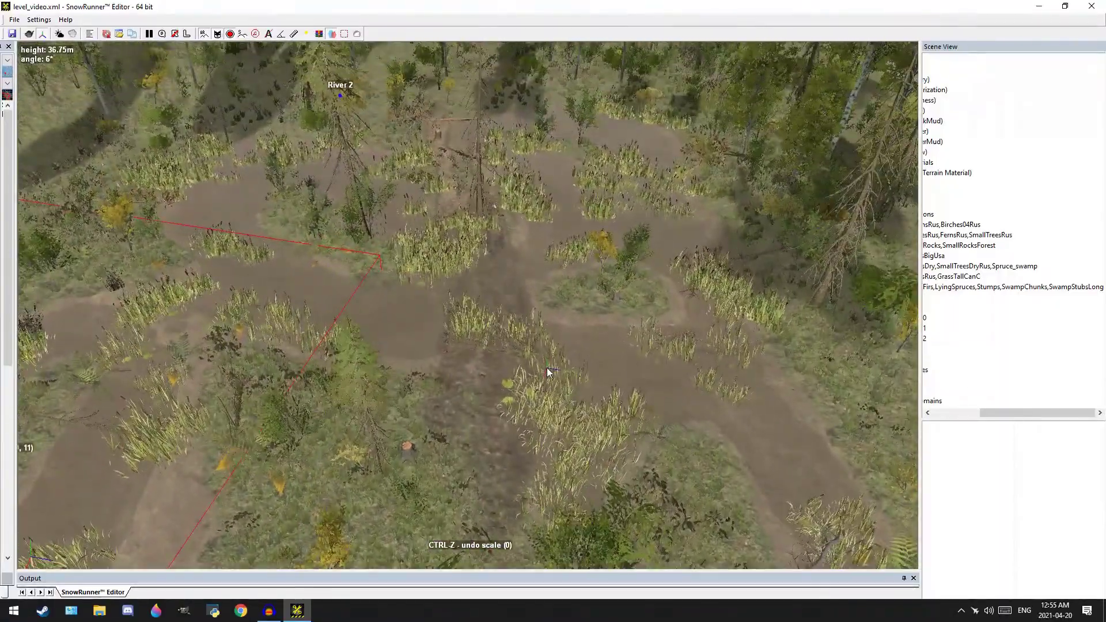
{"action": "scroll", "coordinate": [439, 161], "scroll_direction": "up", "scroll_amount": 3}
{"action": "middle_click_drag", "start_coordinate": [503, 242], "coordinate": [578, 210]}
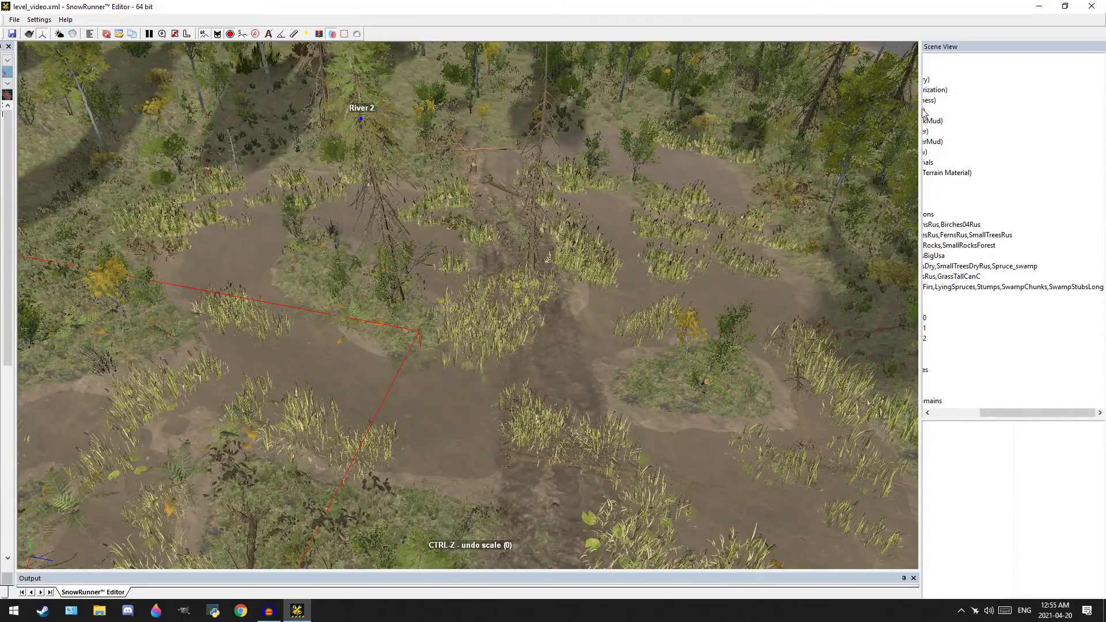
Paint mud with a 1.1 brush at value 0.60 in Automatic mode along the first stretch of the rutted track
{"action": "left_click_drag", "start_coordinate": [996, 410], "coordinate": [962, 410]}
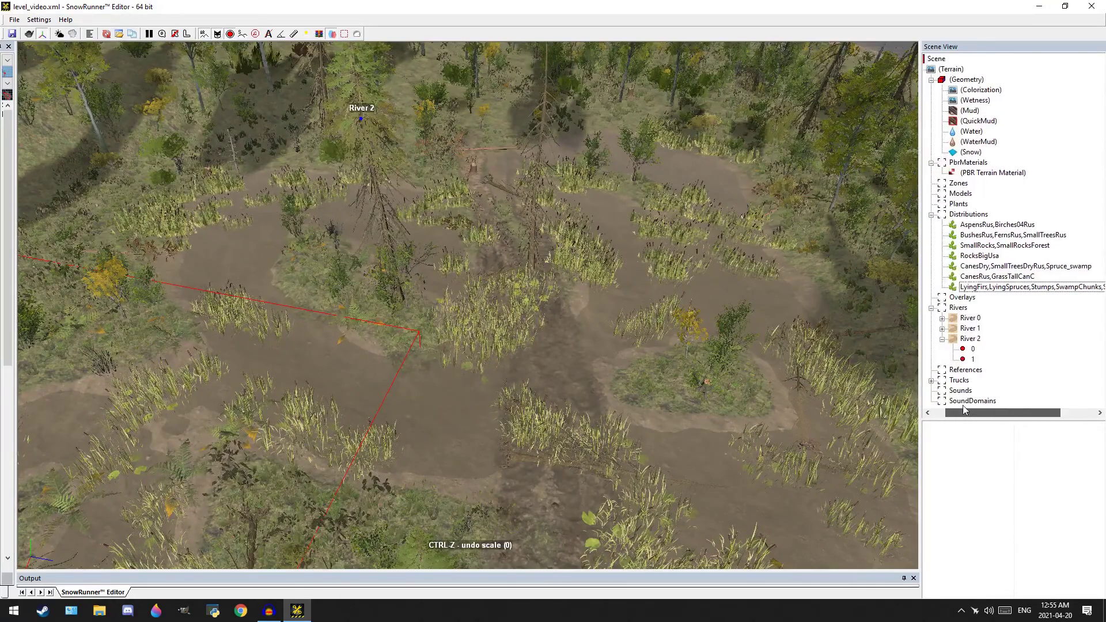
{"action": "left_click", "coordinate": [969, 112]}
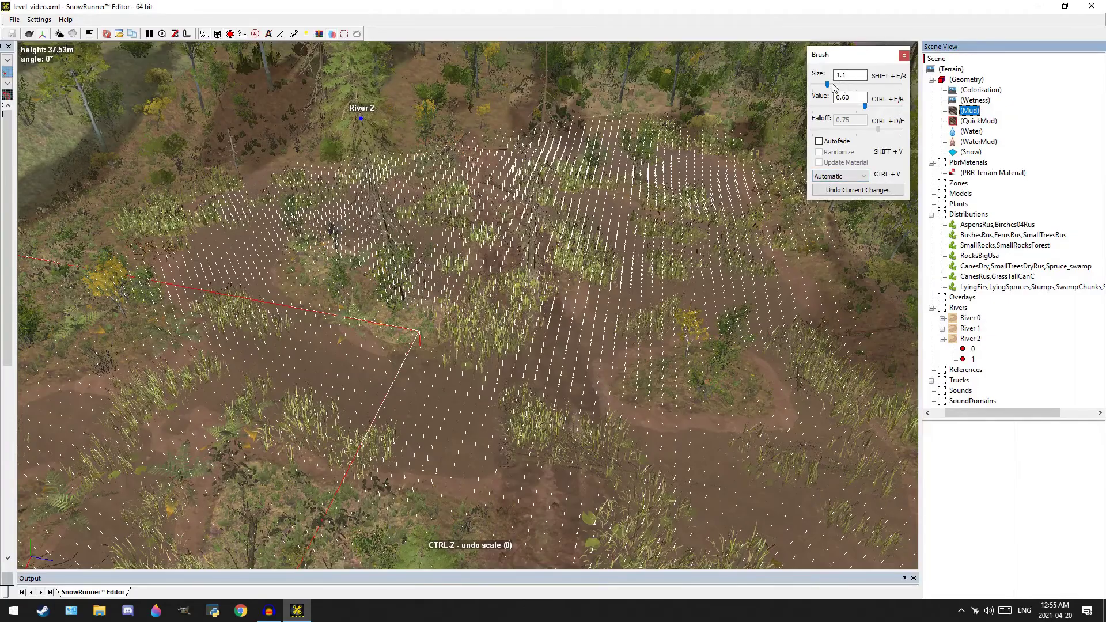
{"action": "middle_click_drag", "start_coordinate": [576, 347], "coordinate": [606, 179]}
{"action": "middle_click_drag", "start_coordinate": [582, 391], "coordinate": [652, 221]}
{"action": "mouse_move", "coordinate": [652, 224]}
{"action": "left_mouse_down"}
{"action": "mouse_move", "coordinate": [628, 420]}
{"action": "mouse_move", "coordinate": [661, 236]}
{"action": "left_mouse_up"}
{"action": "mouse_move", "coordinate": [588, 137]}
{"action": "left_mouse_down"}
{"action": "mouse_move", "coordinate": [513, 476]}
{"action": "mouse_move", "coordinate": [592, 122]}
{"action": "mouse_move", "coordinate": [558, 461]}
{"action": "left_mouse_up"}
{"action": "scroll", "coordinate": [566, 408], "scroll_direction": "down", "scroll_amount": 3}
{"action": "middle_click_drag", "start_coordinate": [566, 410], "coordinate": [592, 210]}
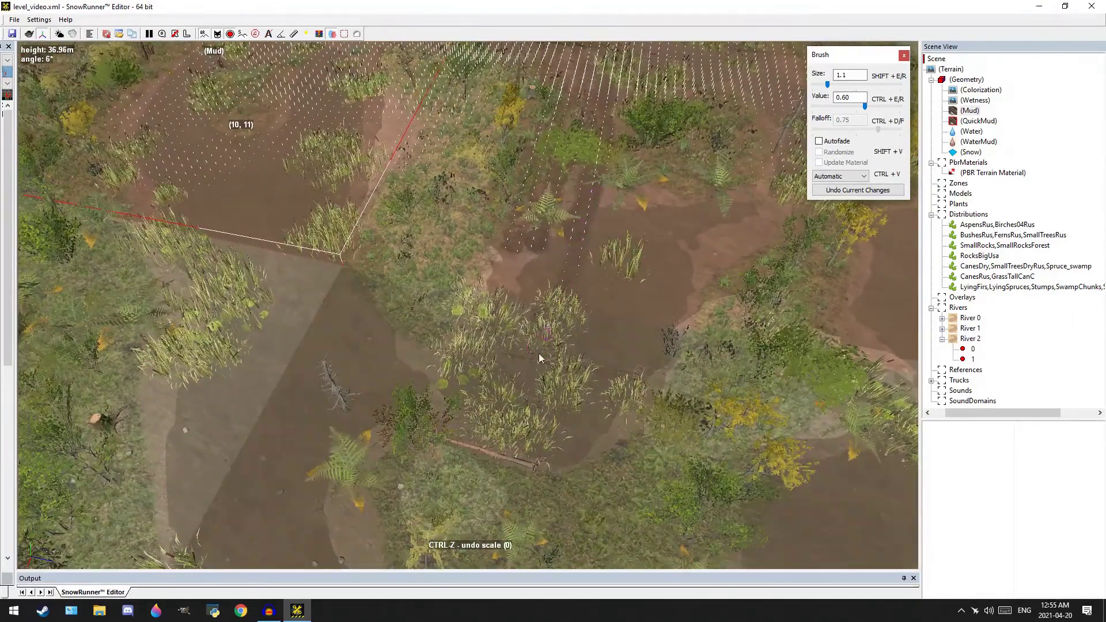
Paint parallel mud ruts along the track through the reeds between the grassy islands
{"action": "mouse_move", "coordinate": [494, 553]}
{"action": "left_mouse_down"}
{"action": "mouse_move", "coordinate": [505, 349]}
{"action": "mouse_move", "coordinate": [551, 177]}
{"action": "mouse_move", "coordinate": [420, 501]}
{"action": "mouse_move", "coordinate": [461, 383]}
{"action": "mouse_move", "coordinate": [565, 209]}
{"action": "mouse_move", "coordinate": [537, 329]}
{"action": "left_mouse_up"}
{"action": "middle_click_drag", "start_coordinate": [536, 329], "coordinate": [563, 190]}
{"action": "left_click_drag", "start_coordinate": [564, 190], "coordinate": [533, 412]}
{"action": "middle_click_drag", "start_coordinate": [556, 270], "coordinate": [542, 413]}
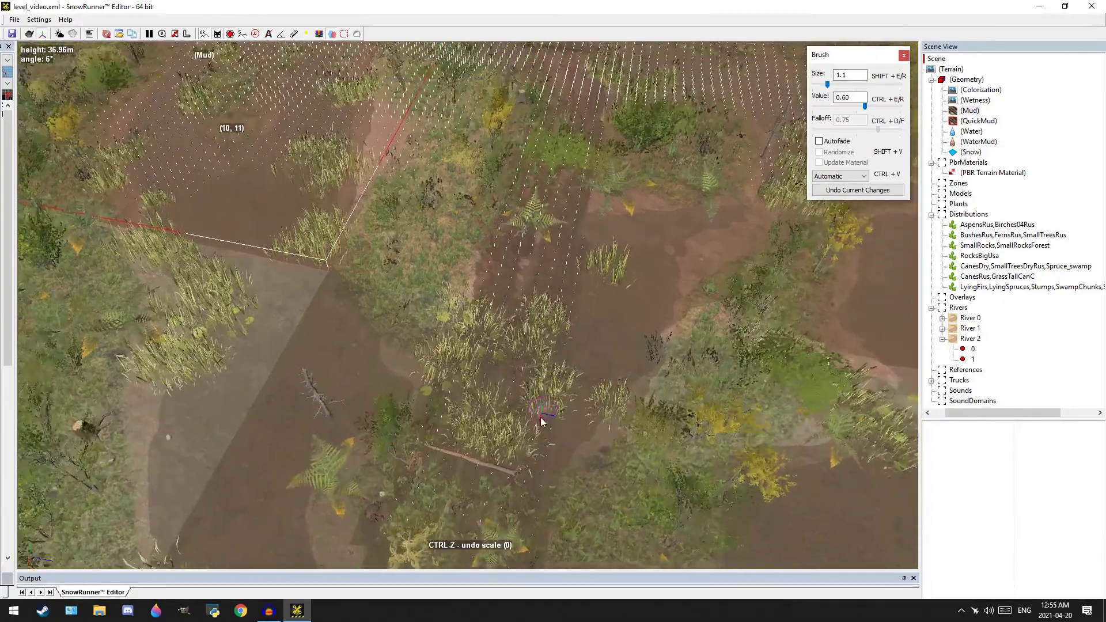
{"action": "left_click_drag", "start_coordinate": [539, 408], "coordinate": [613, 192]}
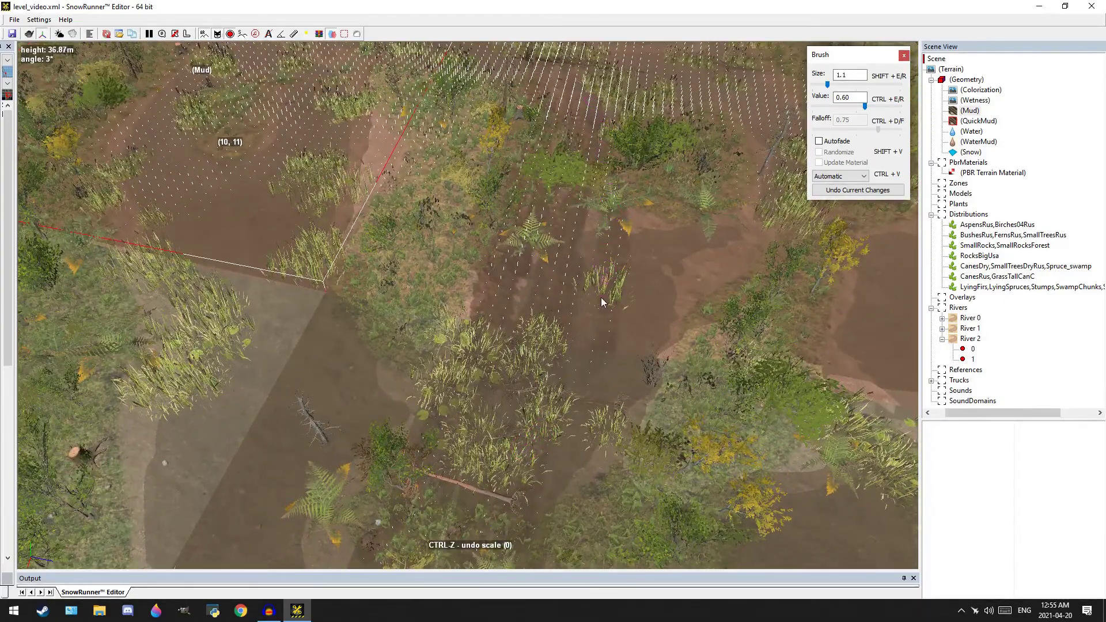
{"action": "left_click_drag", "start_coordinate": [458, 369], "coordinate": [520, 148]}
Paint more mud ruts along the track through the middle of the swamp and rebuild the terrain
{"action": "middle_click_drag", "start_coordinate": [561, 123], "coordinate": [503, 428]}
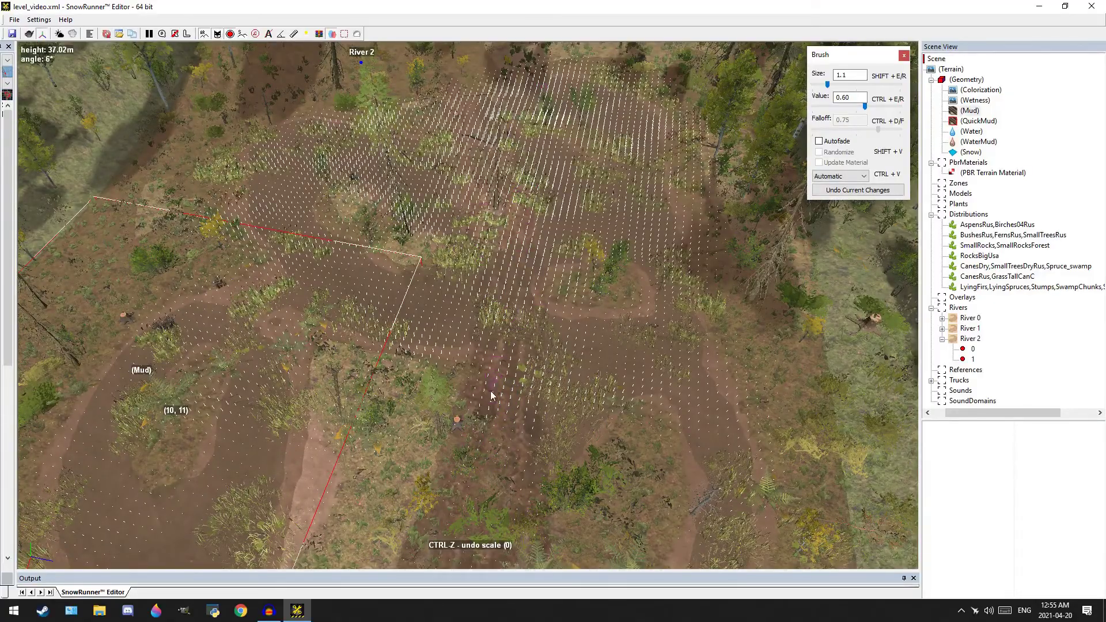
{"action": "right_click_drag", "start_coordinate": [519, 230], "coordinate": [392, 237]}
{"action": "mouse_move", "coordinate": [392, 238]}
{"action": "middle_mouse_down"}
{"action": "mouse_move", "coordinate": [543, 250]}
{"action": "mouse_move", "coordinate": [498, 226]}
{"action": "middle_mouse_up"}
{"action": "mouse_move", "coordinate": [499, 226]}
{"action": "left_mouse_down"}
{"action": "mouse_move", "coordinate": [615, 328]}
{"action": "mouse_move", "coordinate": [523, 286]}
{"action": "left_mouse_up"}
{"action": "left_click_drag", "start_coordinate": [491, 336], "coordinate": [575, 530]}
{"action": "scroll", "coordinate": [608, 438], "scroll_direction": "down", "scroll_amount": 4}
{"action": "key", "text": "ctrl+b"}
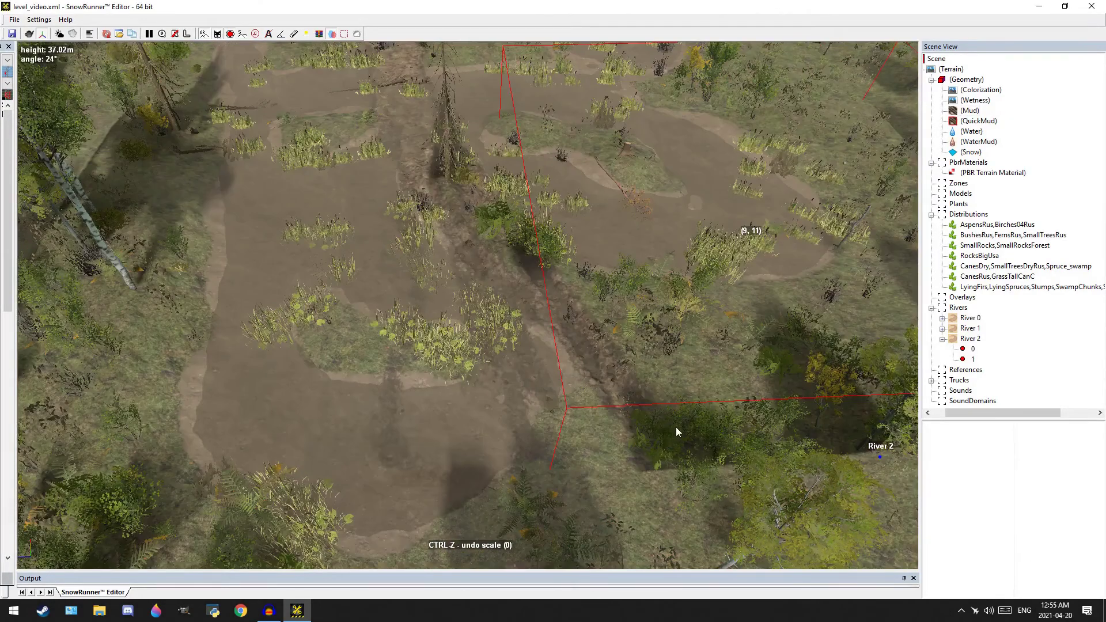
Paint BushesRus,FernsRus,SmallTreesRus density over the islands and banks with a 2.5 brush, value 0.76 and falloff 0.01
{"action": "scroll", "coordinate": [610, 459], "scroll_direction": "up", "scroll_amount": 3}
{"action": "scroll", "coordinate": [599, 449], "scroll_direction": "down", "scroll_amount": 2}
{"action": "middle_click_drag", "start_coordinate": [579, 406], "coordinate": [645, 403]}
{"action": "scroll", "coordinate": [604, 381], "scroll_direction": "down", "scroll_amount": 2}
{"action": "scroll", "coordinate": [544, 359], "scroll_direction": "up", "scroll_amount": 3}
{"action": "scroll", "coordinate": [544, 361], "scroll_direction": "down", "scroll_amount": 3}
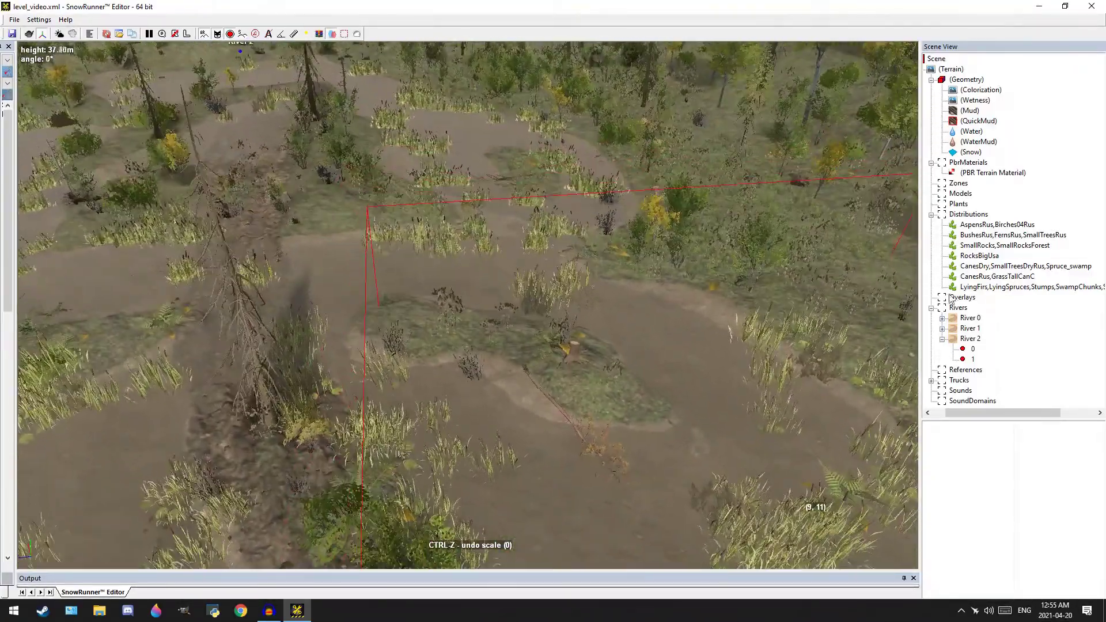
{"action": "left_click", "coordinate": [983, 236]}
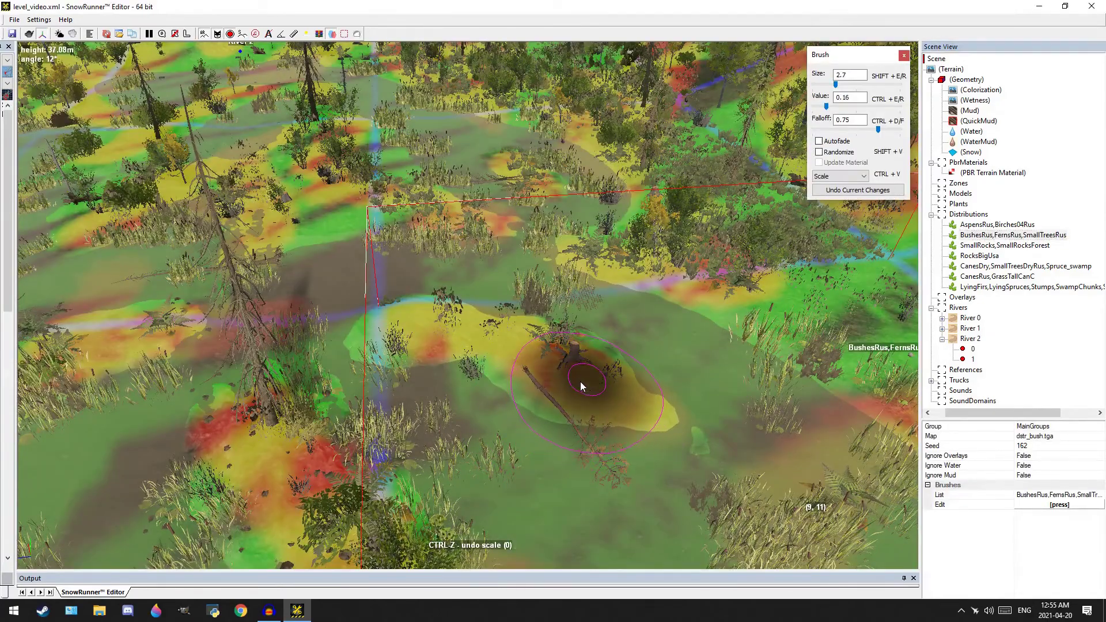
{"action": "left_click", "coordinate": [855, 195]}
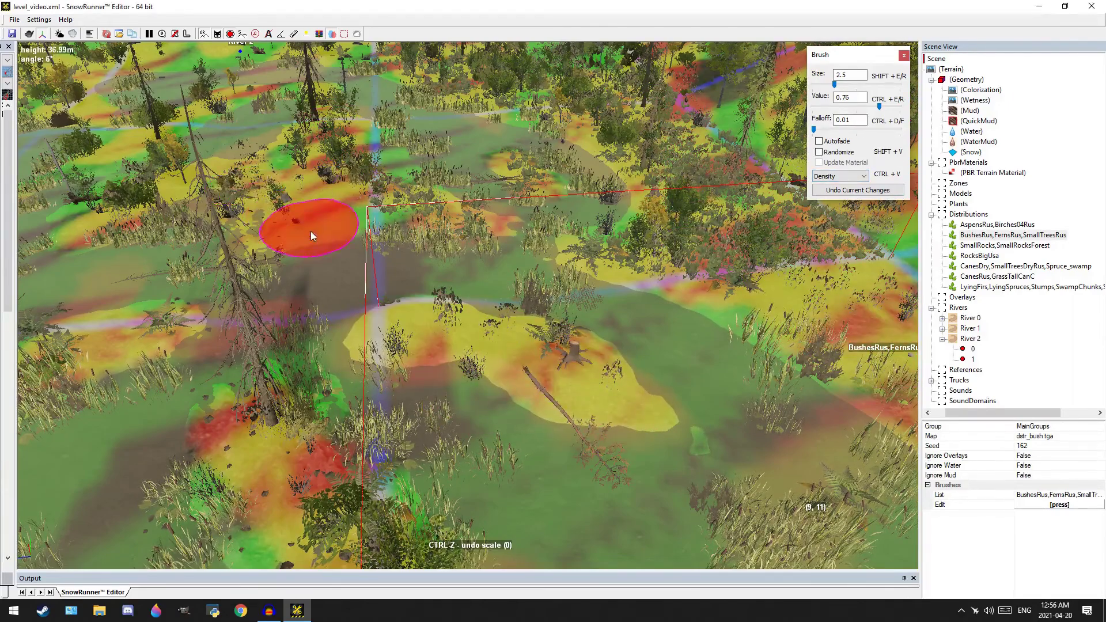
{"action": "scroll", "coordinate": [596, 351], "scroll_direction": "down", "scroll_amount": 5}
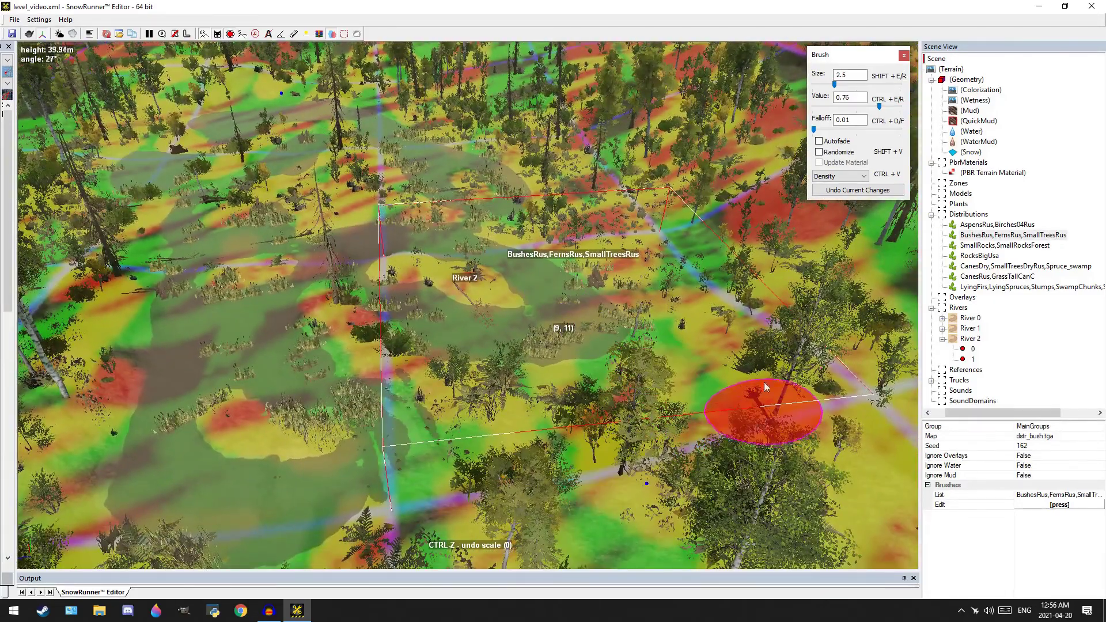
{"action": "key", "text": "Escape"}
Paint RocksBigUsa density patches beside the track and on the nearby grassy island with a 2.5 brush at value 0.76
{"action": "scroll", "coordinate": [474, 319], "scroll_direction": "up", "scroll_amount": 3}
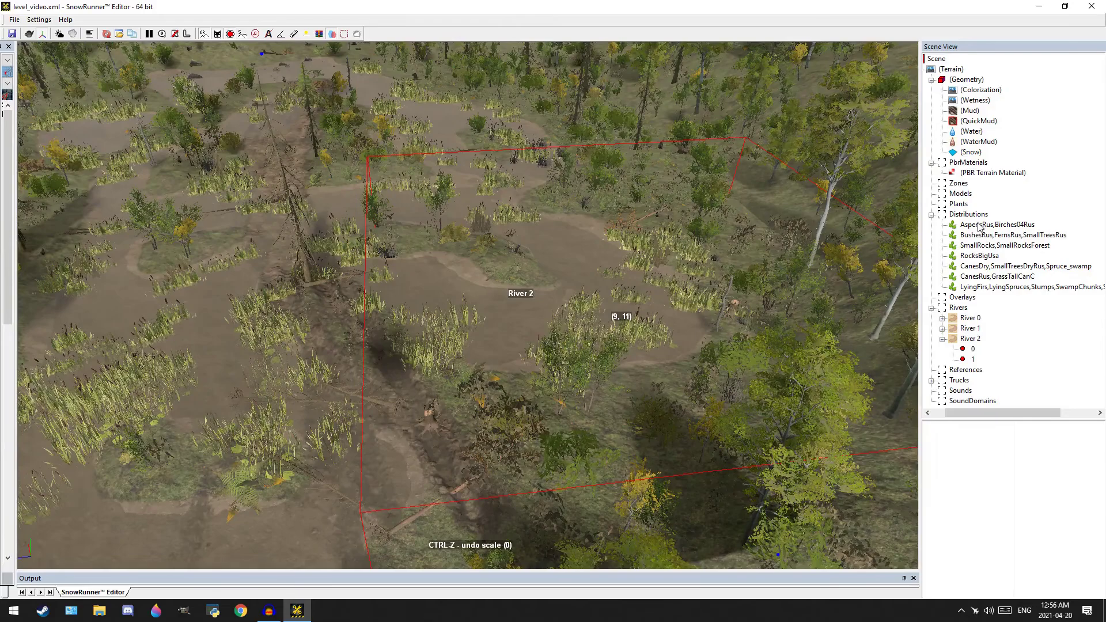
{"action": "left_click", "coordinate": [979, 255]}
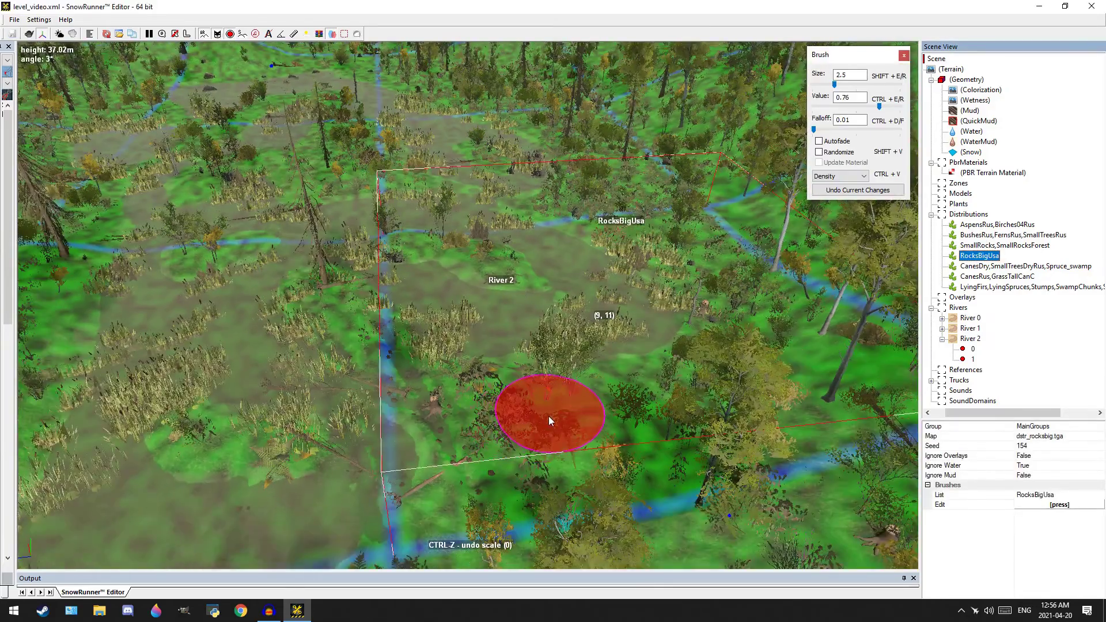
{"action": "left_click", "coordinate": [462, 417]}
{"action": "left_click", "coordinate": [370, 311]}
{"action": "middle_click_drag", "start_coordinate": [469, 256], "coordinate": [491, 335]}
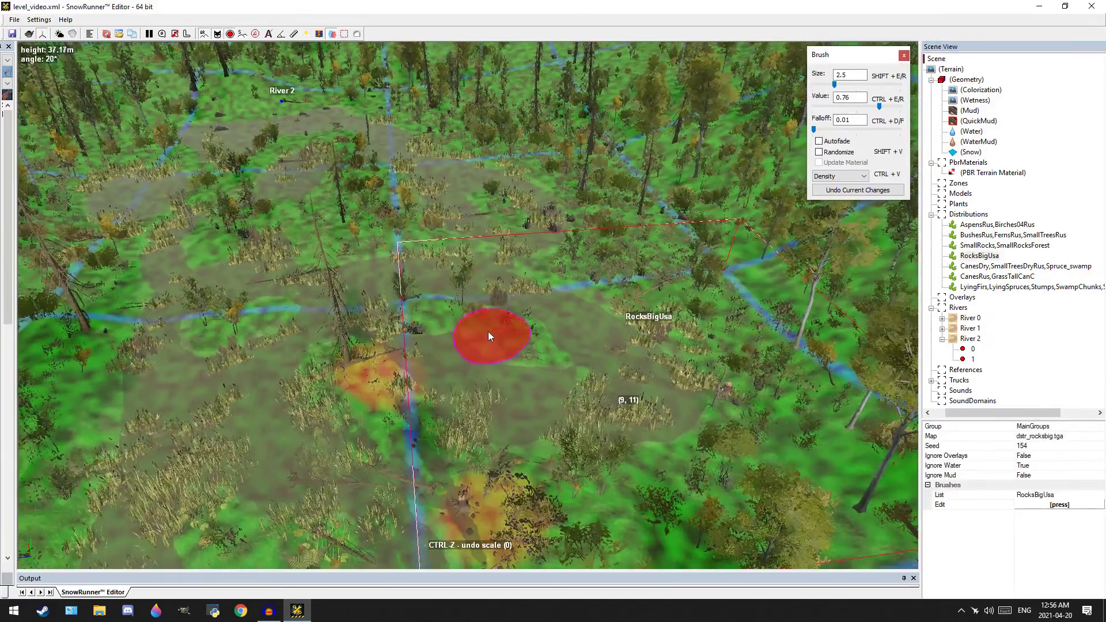
{"action": "left_click", "coordinate": [596, 284]}
{"action": "middle_click_drag", "start_coordinate": [614, 195], "coordinate": [657, 320]}
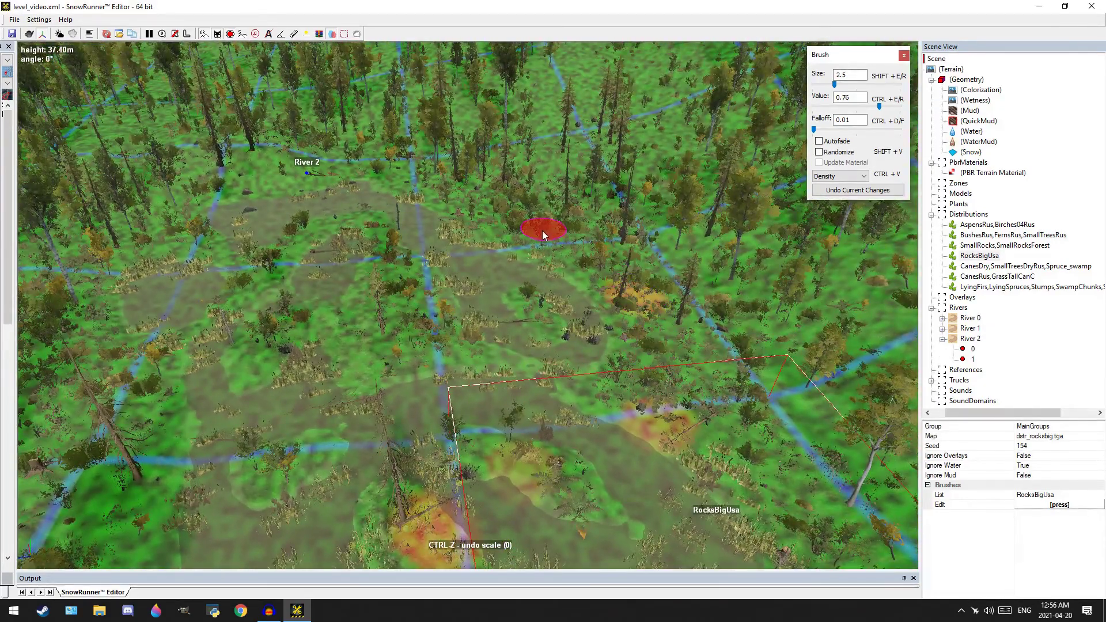
Paint more RocksBigUsa density patches around the far end of the swamp and between its islands
{"action": "middle_click_drag", "start_coordinate": [517, 254], "coordinate": [576, 303]}
{"action": "middle_click_drag", "start_coordinate": [513, 228], "coordinate": [584, 243]}
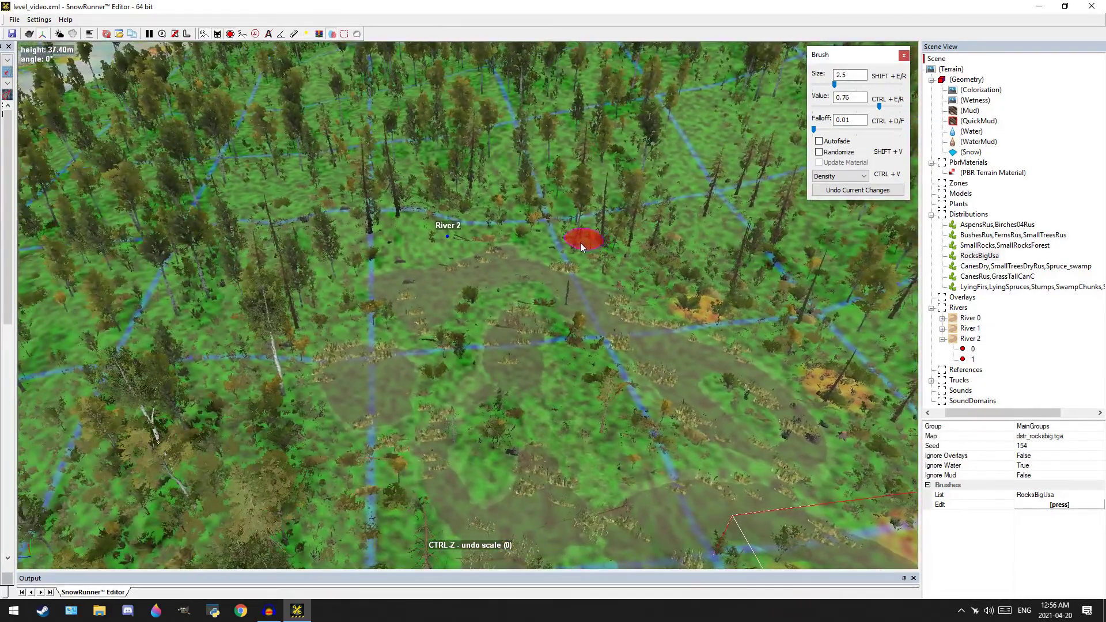
{"action": "left_click", "coordinate": [448, 227]}
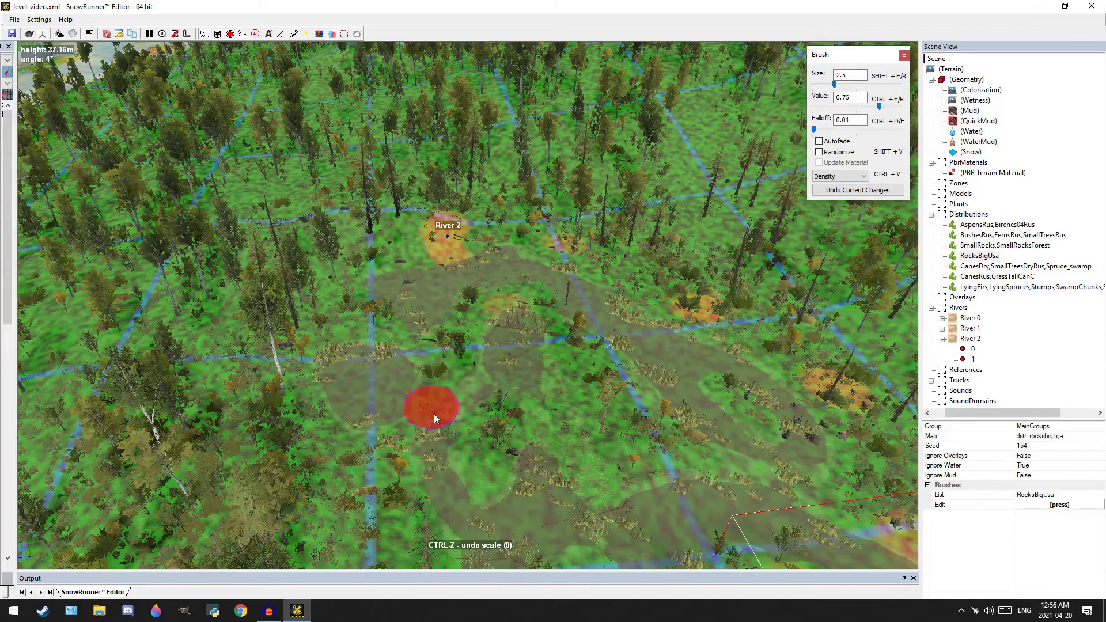
{"action": "middle_click_drag", "start_coordinate": [431, 409], "coordinate": [406, 346]}
{"action": "left_click", "coordinate": [420, 346]}
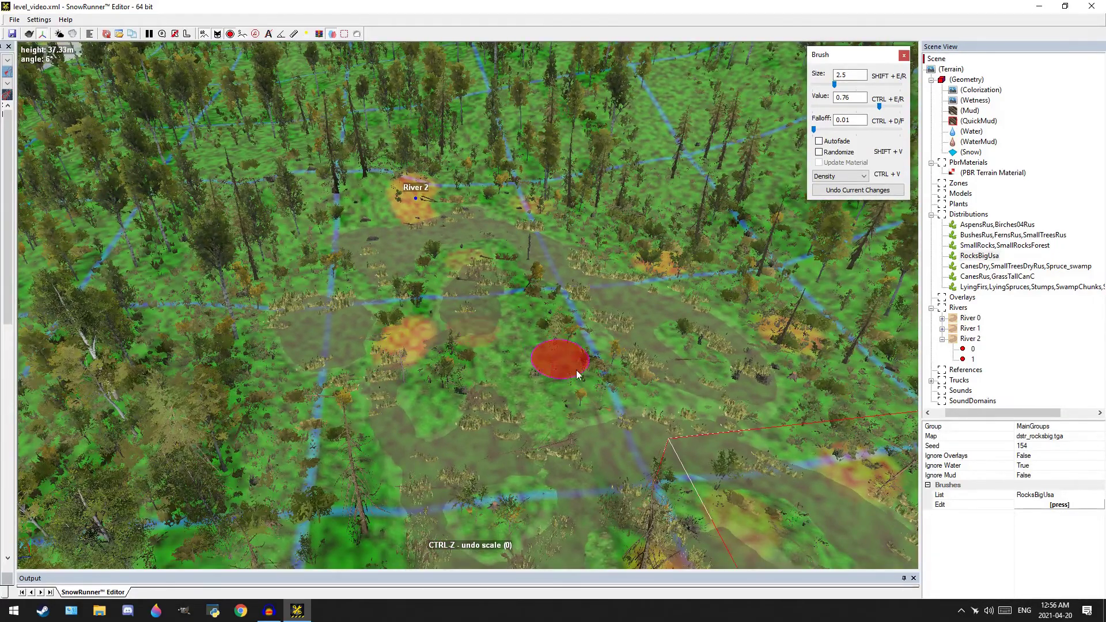
{"action": "middle_click_drag", "start_coordinate": [531, 304], "coordinate": [543, 261]}
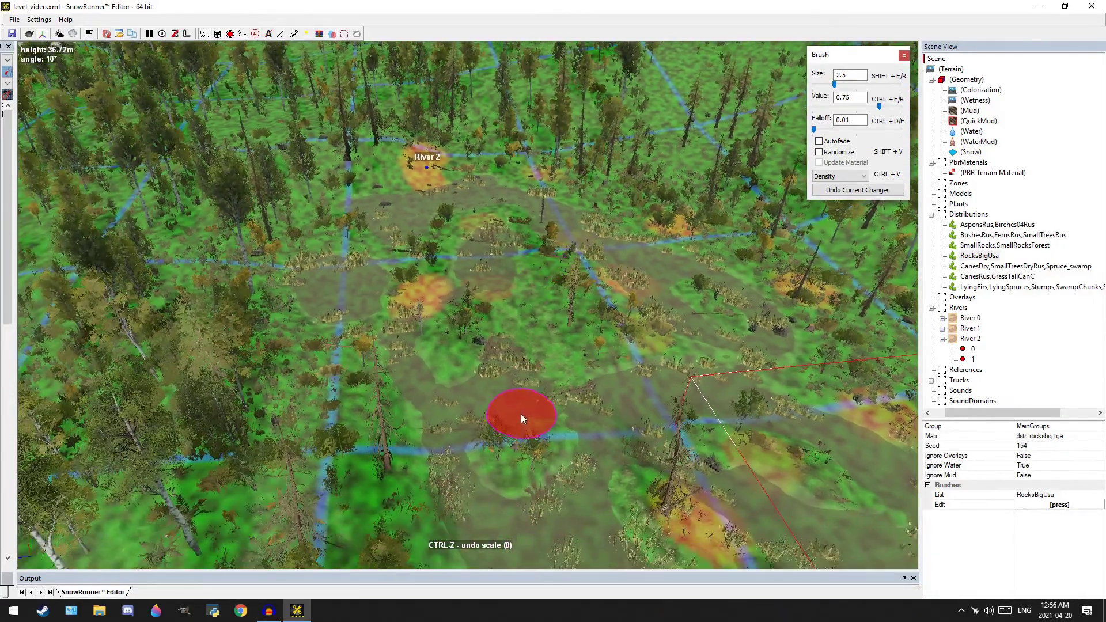
{"action": "left_click", "coordinate": [320, 223]}
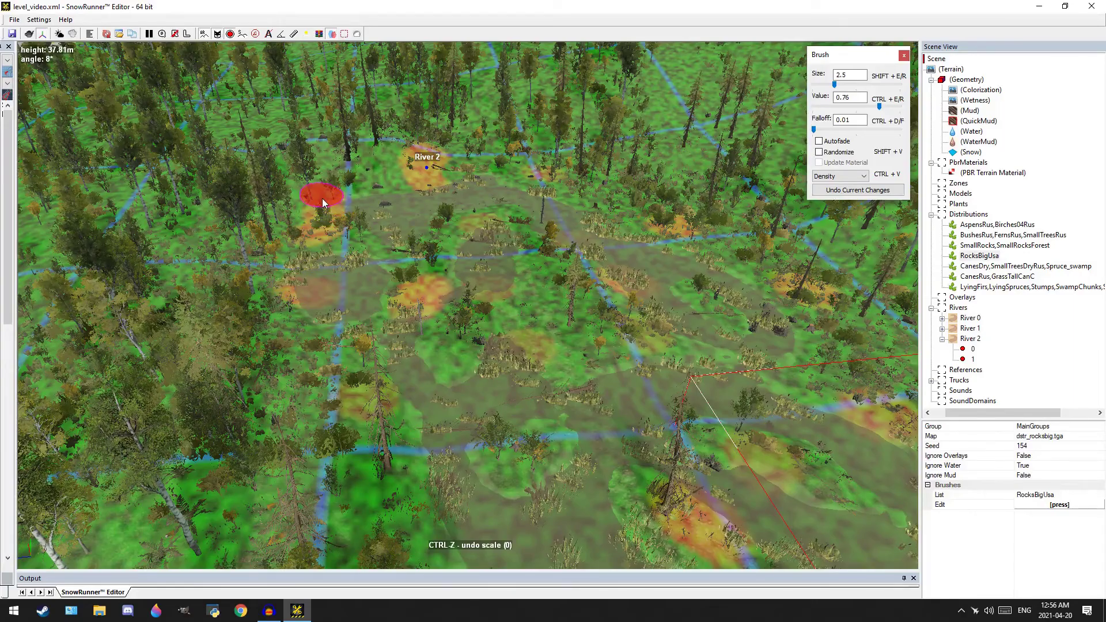
Paint RocksBigUsa density patches on the bank, reed beds and mud at the near end of the swamp
{"action": "middle_click_drag", "start_coordinate": [358, 386], "coordinate": [284, 282]}
{"action": "left_click", "coordinate": [216, 449]}
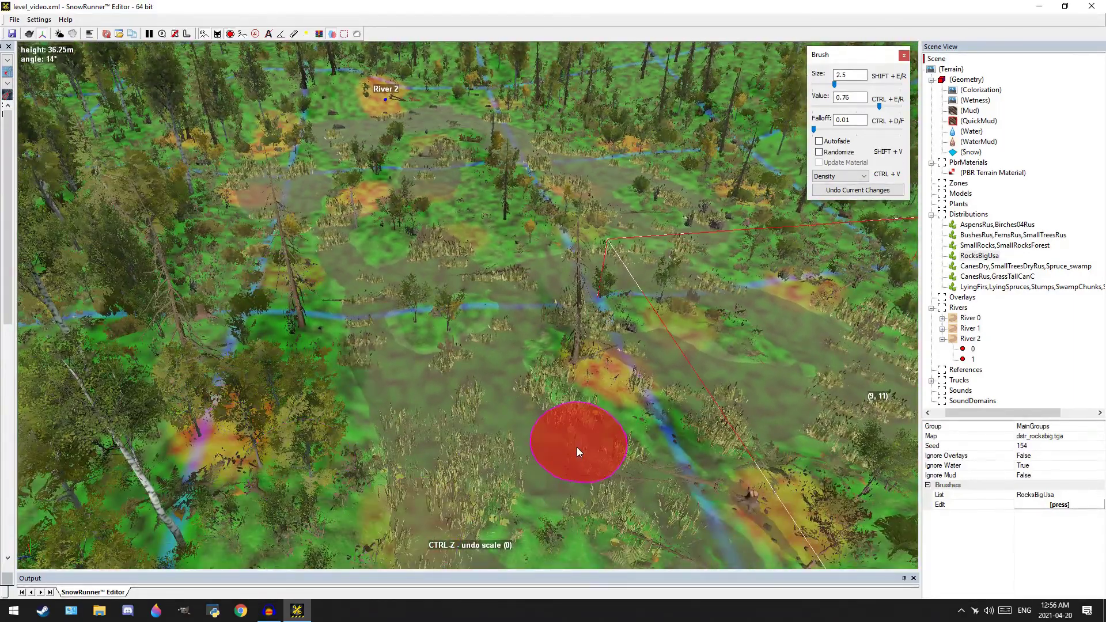
{"action": "middle_click_drag", "start_coordinate": [560, 490], "coordinate": [428, 356]}
{"action": "left_click", "coordinate": [429, 353]}
{"action": "scroll", "coordinate": [464, 427], "scroll_direction": "down", "scroll_amount": 2}
{"action": "mouse_move", "coordinate": [464, 428]}
{"action": "middle_mouse_down"}
{"action": "mouse_move", "coordinate": [437, 365]}
{"action": "mouse_move", "coordinate": [411, 349]}
{"action": "middle_mouse_up"}
{"action": "left_click", "coordinate": [337, 416]}
Paint RocksBigUsa scale over the rock patches with a 2.7 brush, value 0.20 and falloff 0.75
{"action": "mouse_move", "coordinate": [585, 331]}
{"action": "middle_mouse_down"}
{"action": "mouse_move", "coordinate": [580, 354]}
{"action": "mouse_move", "coordinate": [666, 424]}
{"action": "middle_mouse_up"}
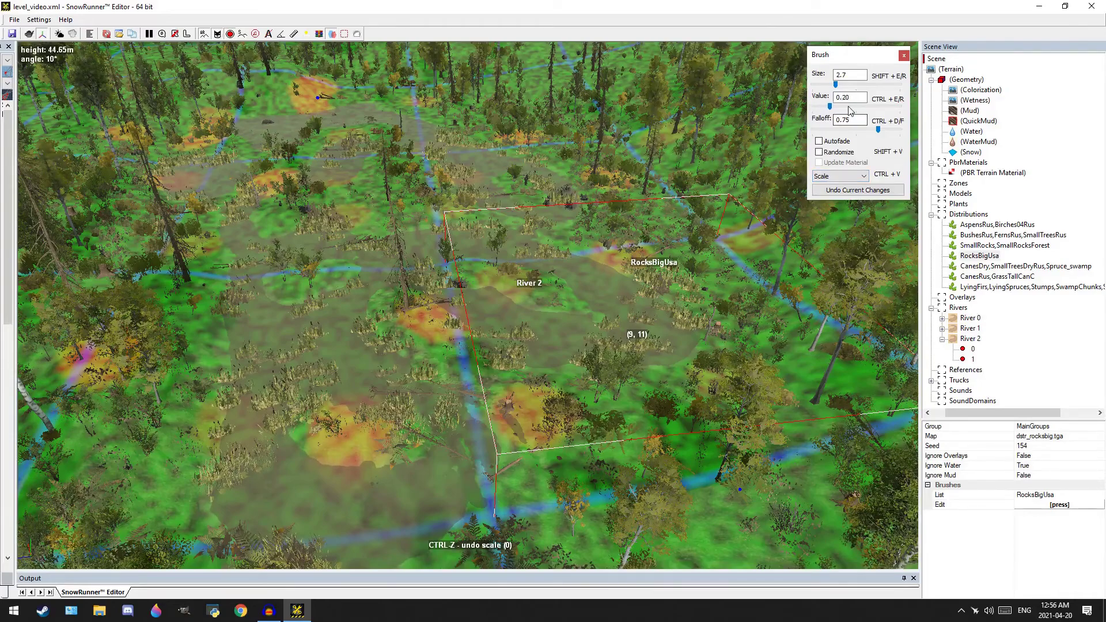
{"action": "left_click", "coordinate": [521, 406]}
{"action": "left_click", "coordinate": [452, 320]}
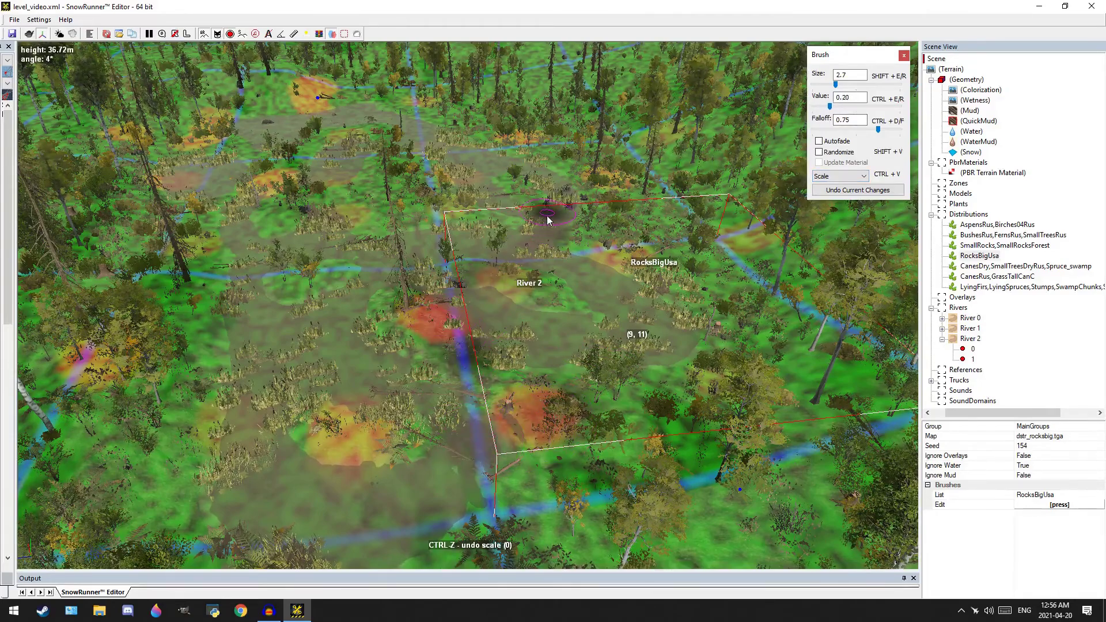
{"action": "left_click_drag", "start_coordinate": [547, 220], "coordinate": [740, 247]}
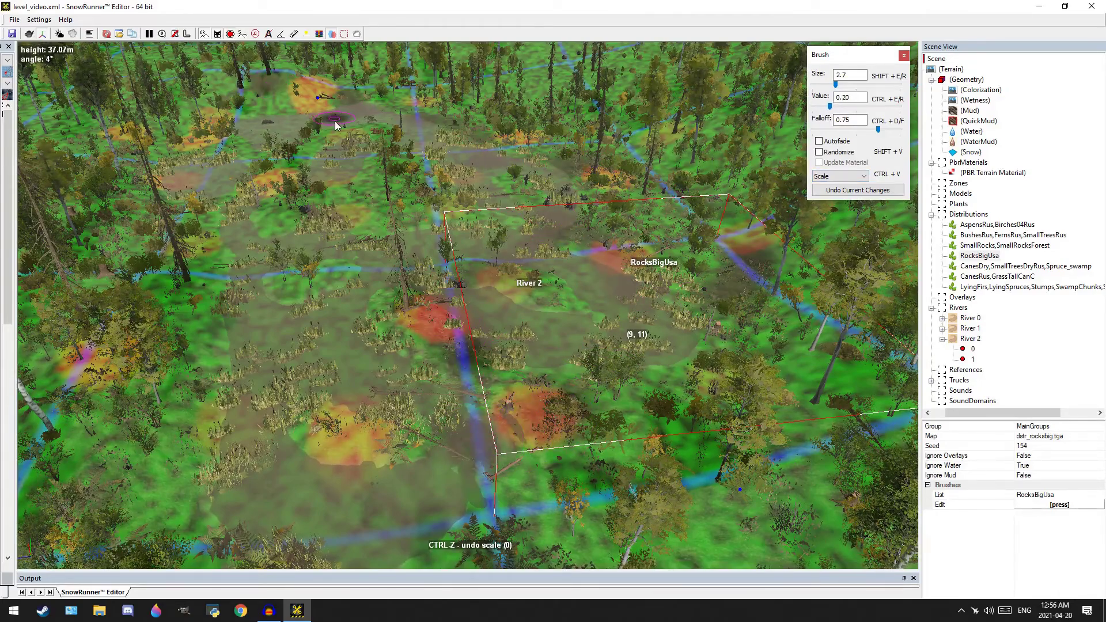
{"action": "left_click", "coordinate": [350, 217]}
{"action": "left_click", "coordinate": [282, 177]}
{"action": "left_click", "coordinate": [306, 84]}
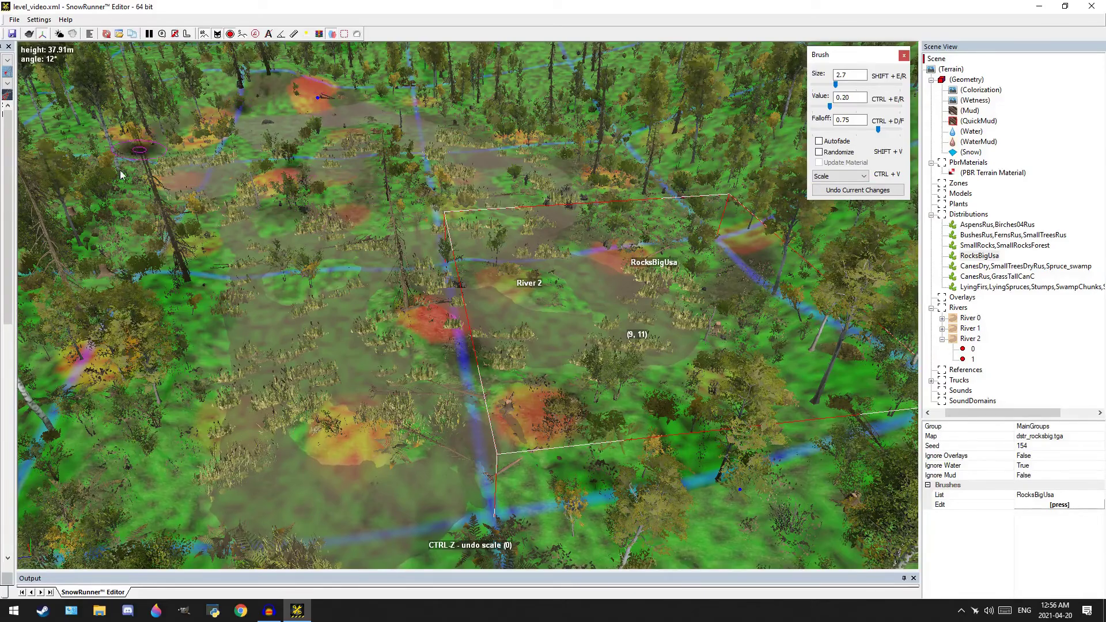
{"action": "left_click", "coordinate": [68, 390]}
{"action": "left_click", "coordinate": [322, 455]}
{"action": "scroll", "coordinate": [469, 444], "scroll_direction": "down", "scroll_amount": 3}
{"action": "middle_click_drag", "start_coordinate": [469, 444], "coordinate": [540, 365]}
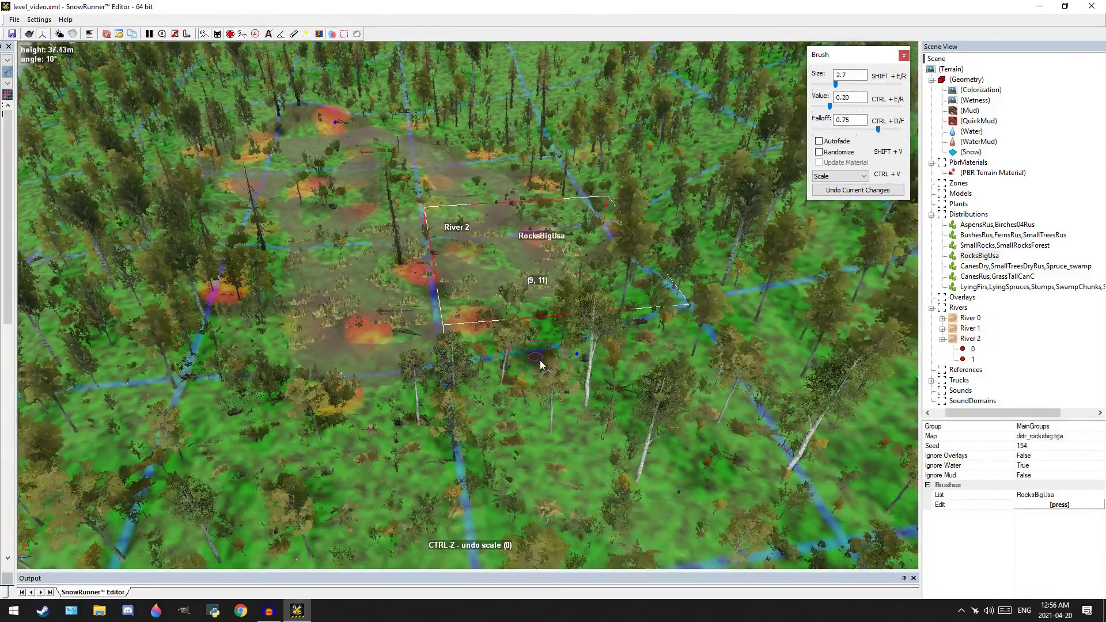
{"action": "scroll", "coordinate": [400, 312], "scroll_direction": "down", "scroll_amount": 3}
{"action": "middle_click_drag", "start_coordinate": [402, 311], "coordinate": [489, 369]}
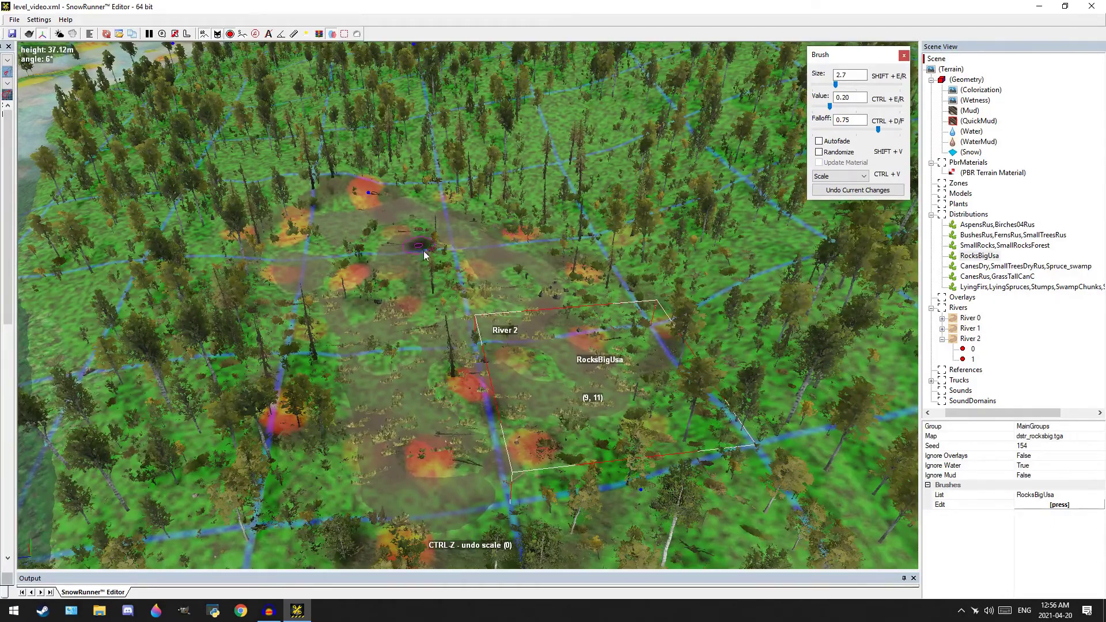
{"action": "key", "text": "Escape"}
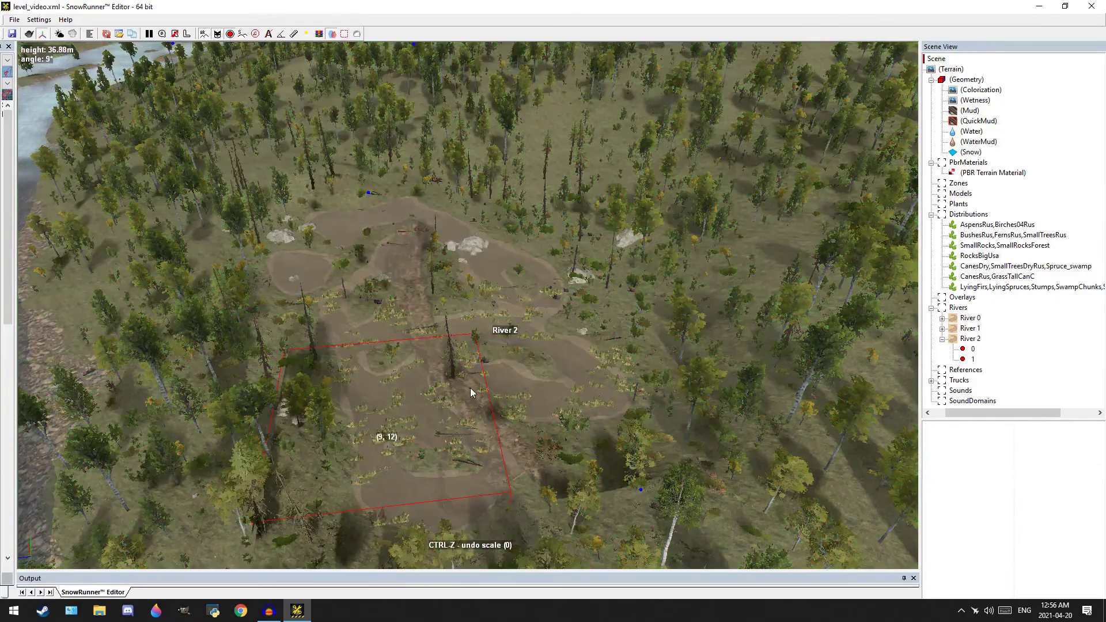
Paint additional RocksBigUsa patches on the near mud pool and its bank beside the reeds
{"action": "scroll", "coordinate": [468, 382], "scroll_direction": "up", "scroll_amount": 5}
{"action": "middle_click_drag", "start_coordinate": [492, 364], "coordinate": [481, 378]}
{"action": "right_click_drag", "start_coordinate": [488, 345], "coordinate": [482, 367]}
{"action": "scroll", "coordinate": [455, 406], "scroll_direction": "down", "scroll_amount": 1}
{"action": "scroll", "coordinate": [455, 407], "scroll_direction": "down", "scroll_amount": 5}
{"action": "middle_click_drag", "start_coordinate": [558, 326], "coordinate": [499, 337]}
{"action": "scroll", "coordinate": [471, 346], "scroll_direction": "up", "scroll_amount": 5}
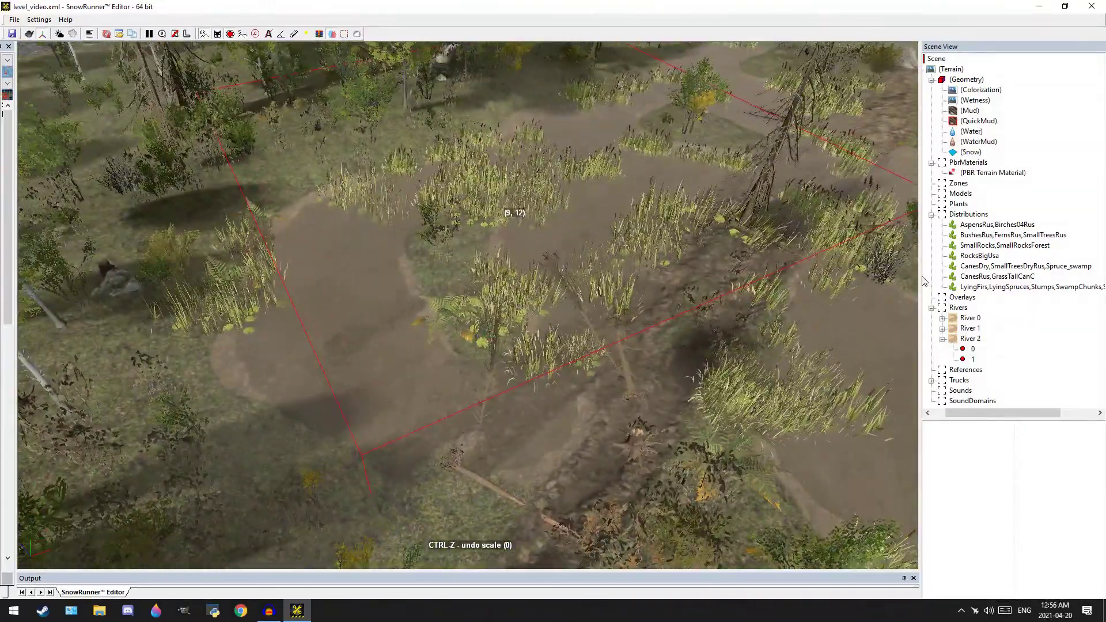
{"action": "left_click", "coordinate": [981, 257]}
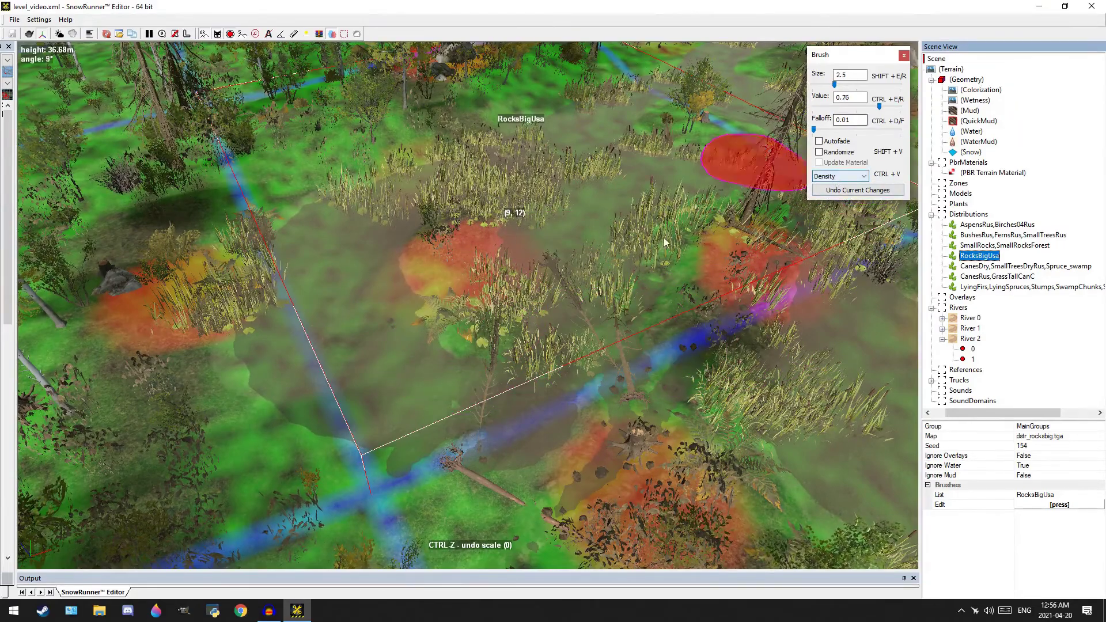
{"action": "mouse_move", "coordinate": [540, 382]}
{"action": "left_mouse_down"}
{"action": "mouse_move", "coordinate": [430, 424]}
{"action": "mouse_move", "coordinate": [289, 398]}
{"action": "left_mouse_up"}
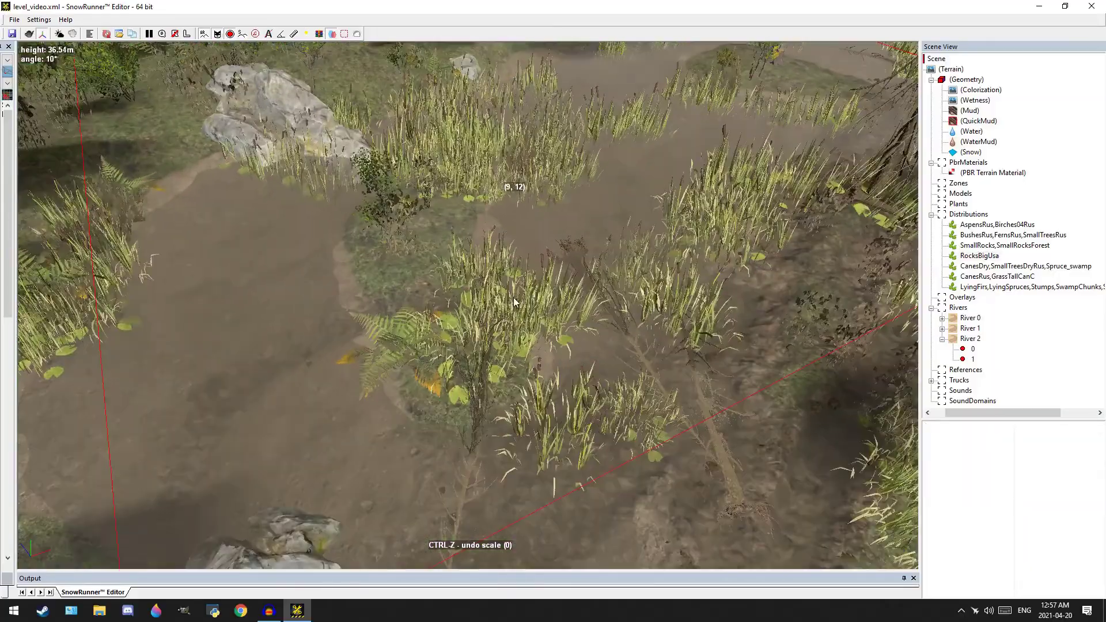
Save the level and rebuild the terrain
{"action": "middle_click_drag", "start_coordinate": [514, 302], "coordinate": [586, 385]}
{"action": "scroll", "coordinate": [557, 291], "scroll_direction": "down", "scroll_amount": 5}
{"action": "scroll", "coordinate": [572, 365], "scroll_direction": "down", "scroll_amount": 4}
{"action": "scroll", "coordinate": [586, 386], "scroll_direction": "up", "scroll_amount": 4}
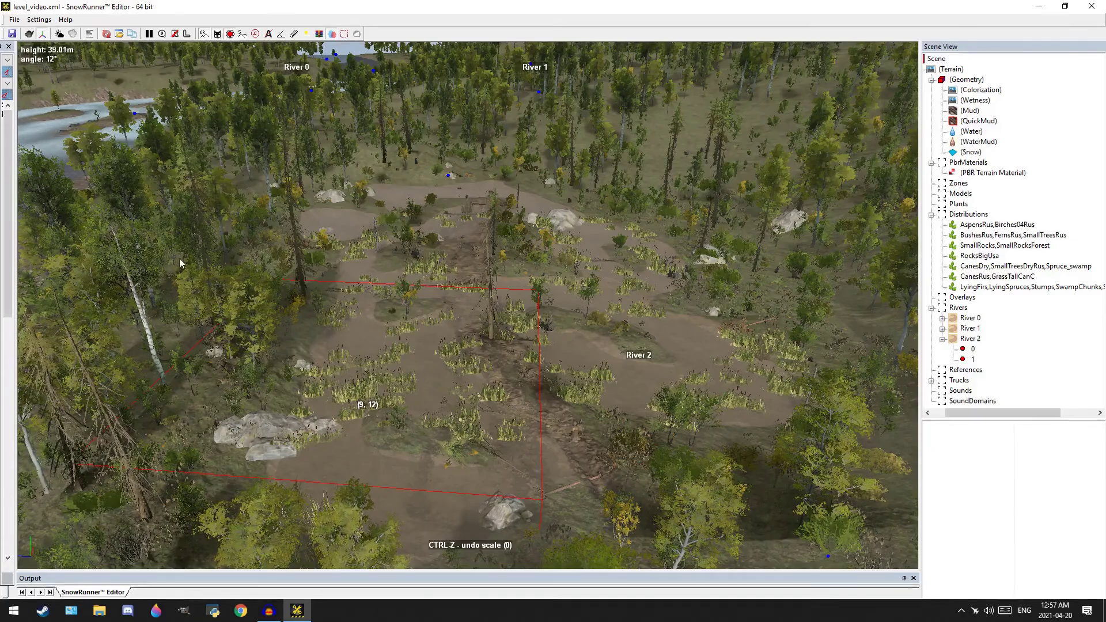
{"action": "left_click", "coordinate": [11, 38]}
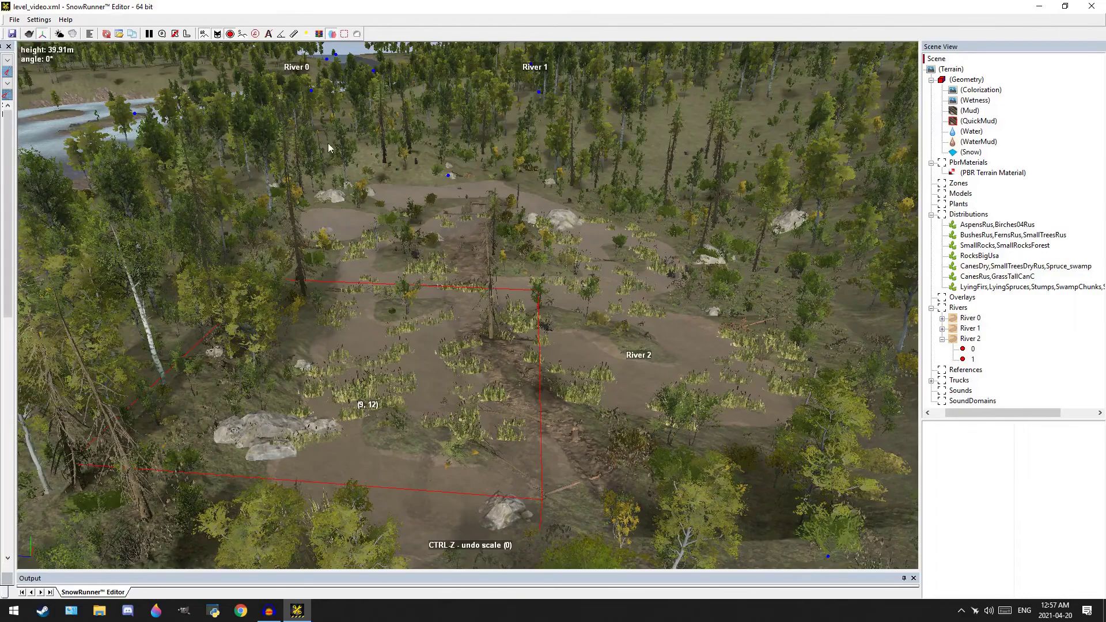
{"action": "left_click", "coordinate": [525, 395]}
{"action": "right_click", "coordinate": [525, 395]}
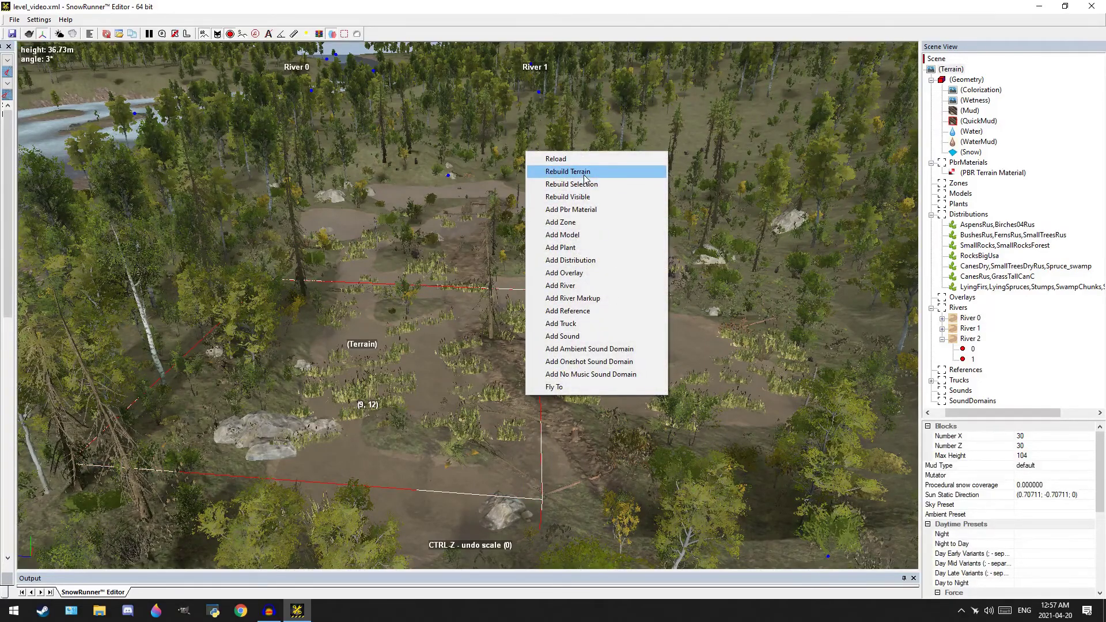
{"action": "left_click", "coordinate": [583, 171]}
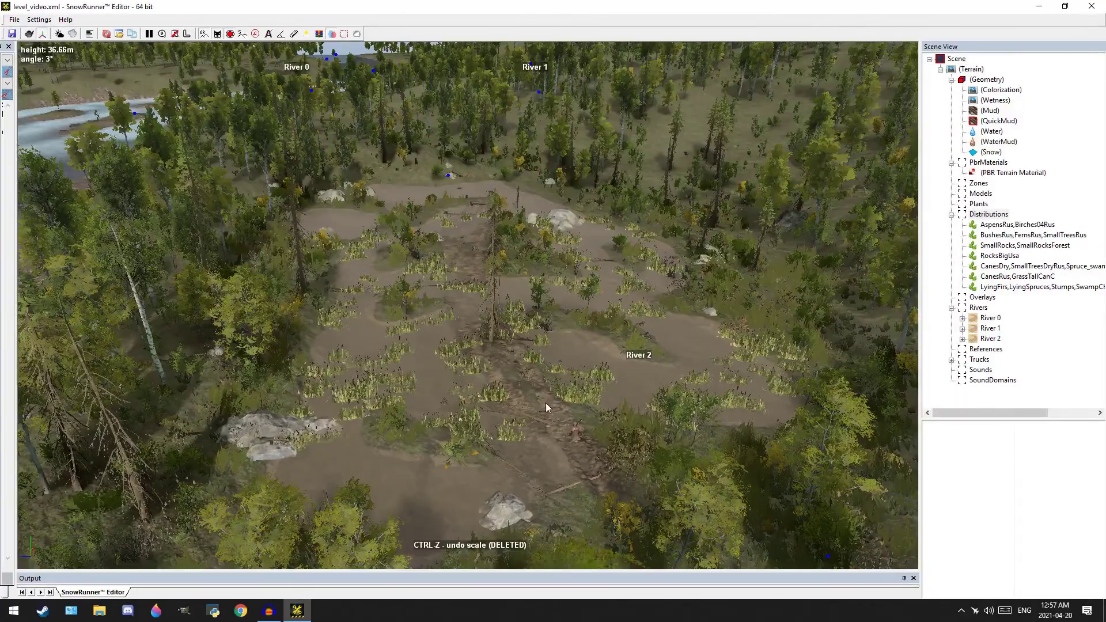
Paint CanesDry,SmallTreesDryRus,Spruce_swamp density at value 0.26 along the rutted track with a 2.5 brush
{"action": "scroll", "coordinate": [540, 413], "scroll_direction": "up", "scroll_amount": 5}
{"action": "middle_click_drag", "start_coordinate": [541, 413], "coordinate": [644, 412]}
{"action": "scroll", "coordinate": [603, 346], "scroll_direction": "up", "scroll_amount": 4}
{"action": "middle_click_drag", "start_coordinate": [194, 381], "coordinate": [450, 255]}
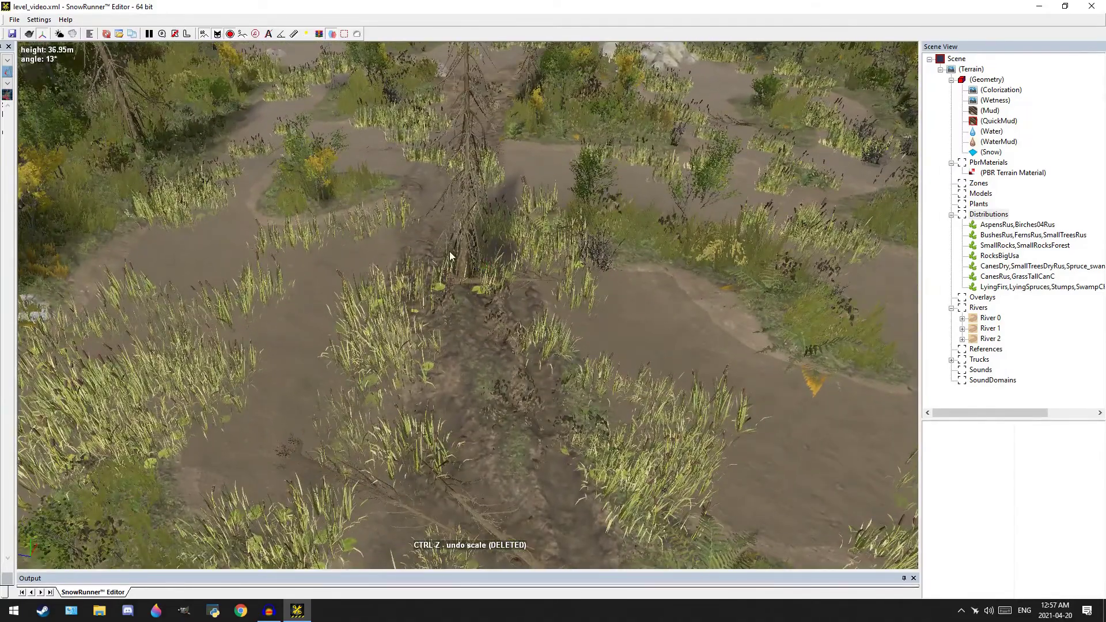
{"action": "left_click", "coordinate": [1009, 266]}
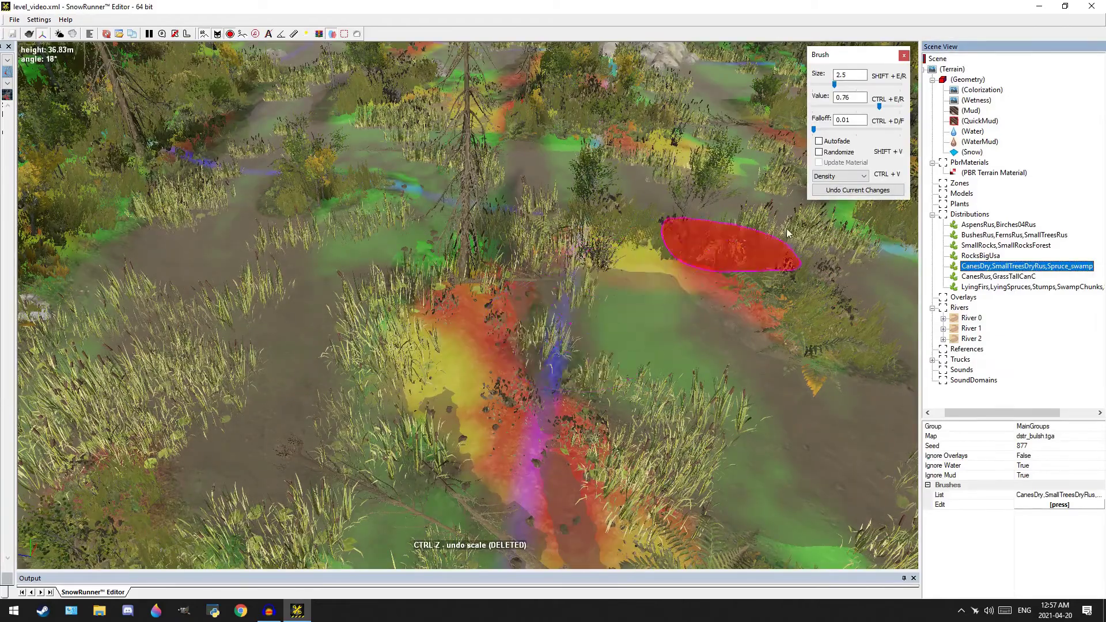
{"action": "left_click_drag", "start_coordinate": [856, 108], "coordinate": [835, 107]}
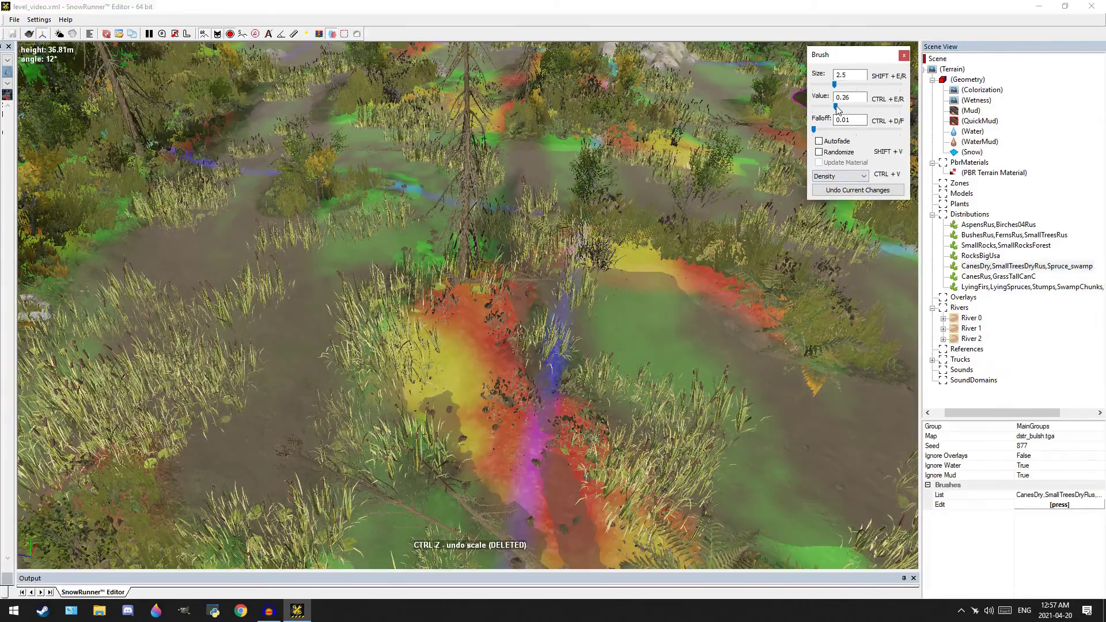
{"action": "left_click_drag", "start_coordinate": [512, 485], "coordinate": [505, 260]}
{"action": "middle_click_drag", "start_coordinate": [493, 460], "coordinate": [509, 241]}
{"action": "left_click_drag", "start_coordinate": [509, 241], "coordinate": [516, 452]}
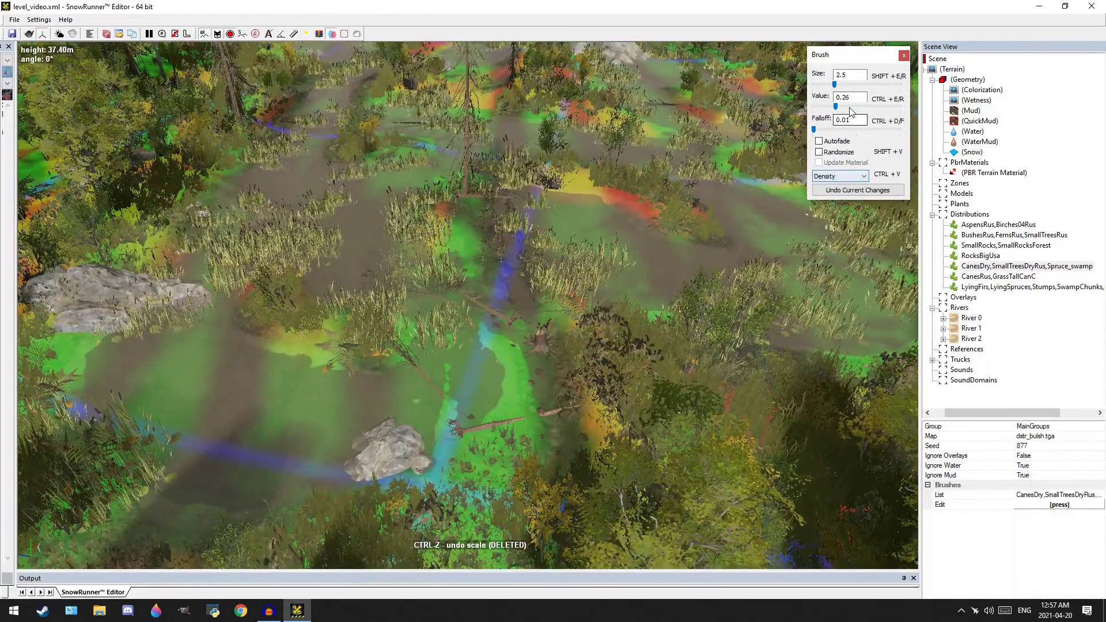
Raise the brush value, adjust the brush size and paint CanesDry,SmallTreesDryRus,Spruce_swamp farther through the swamp
{"action": "left_click", "coordinate": [887, 109]}
{"action": "left_click", "coordinate": [891, 108]}
{"action": "key", "text": "shift+e"}
{"action": "key", "text": "shift+e"}
{"action": "mouse_move", "coordinate": [431, 248]}
{"action": "left_mouse_down"}
{"action": "mouse_move", "coordinate": [430, 142]}
{"action": "mouse_move", "coordinate": [434, 257]}
{"action": "mouse_move", "coordinate": [301, 346]}
{"action": "mouse_move", "coordinate": [353, 348]}
{"action": "left_mouse_up"}
{"action": "right_click_drag", "start_coordinate": [771, 361], "coordinate": [603, 484]}
{"action": "right_click_drag", "start_coordinate": [650, 265], "coordinate": [567, 403]}
{"action": "key", "text": "Escape"}
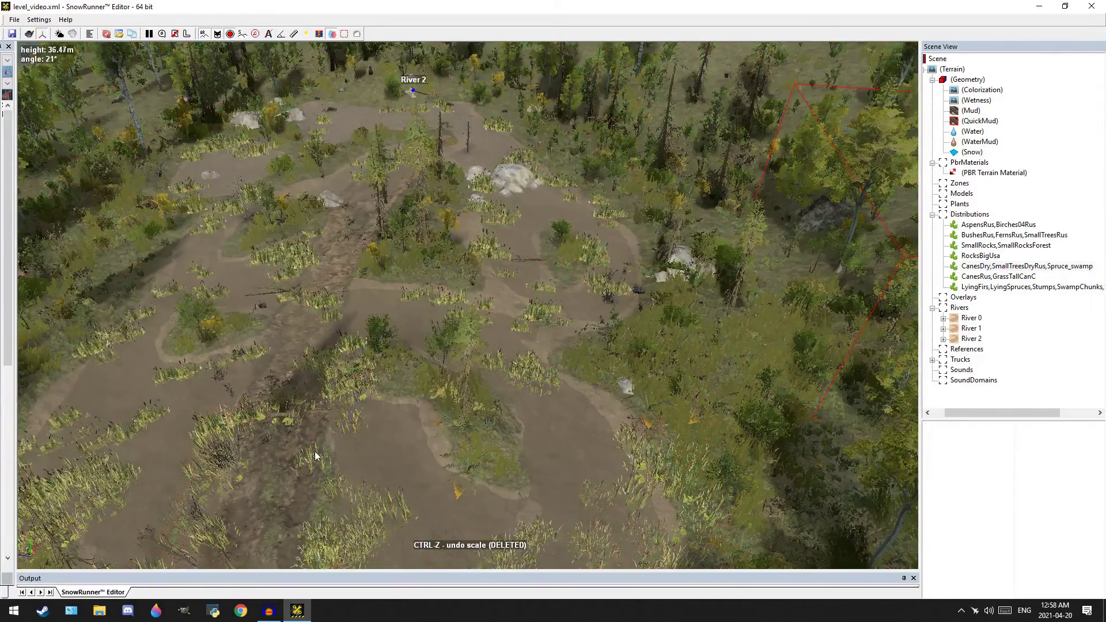
Inspect the rutted track, reeds, rocks and dry trees across the swamp from several angles
{"action": "scroll", "coordinate": [238, 443], "scroll_direction": "up", "scroll_amount": 5}
{"action": "mouse_move", "coordinate": [300, 409]}
{"action": "middle_mouse_down"}
{"action": "mouse_move", "coordinate": [389, 392]}
{"action": "mouse_move", "coordinate": [379, 369]}
{"action": "mouse_move", "coordinate": [415, 383]}
{"action": "mouse_move", "coordinate": [427, 361]}
{"action": "middle_mouse_up"}
{"action": "scroll", "coordinate": [432, 391], "scroll_direction": "down", "scroll_amount": 4}
{"action": "right_click_drag", "start_coordinate": [428, 361], "coordinate": [445, 464]}
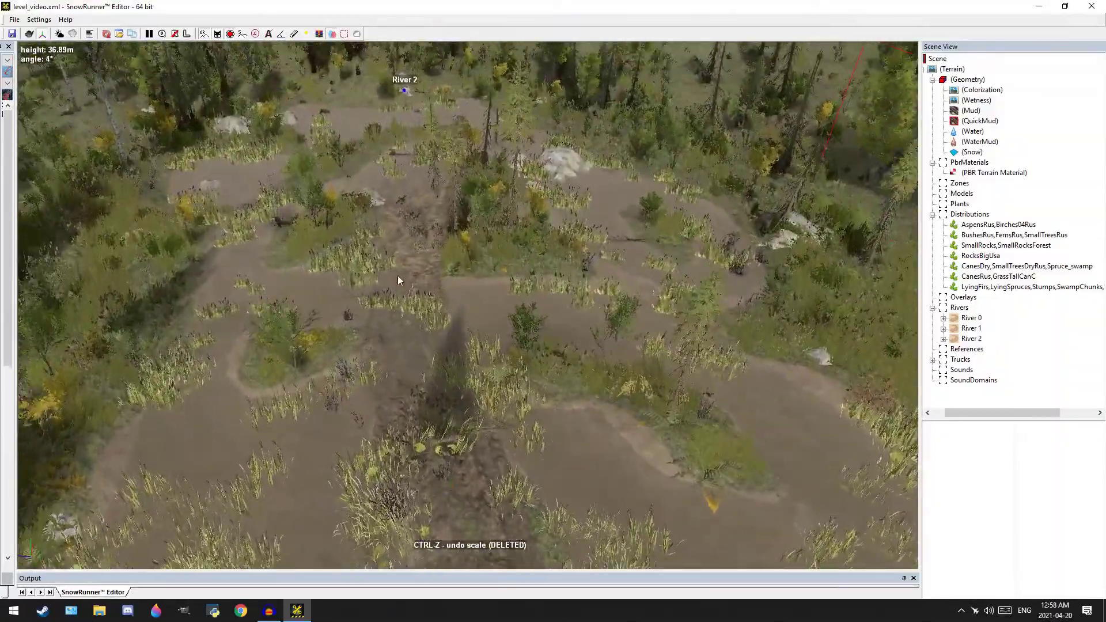
{"action": "scroll", "coordinate": [386, 250], "scroll_direction": "up", "scroll_amount": 5}
{"action": "middle_click_drag", "start_coordinate": [382, 244], "coordinate": [368, 234]}
{"action": "right_click_drag", "start_coordinate": [367, 234], "coordinate": [586, 375]}
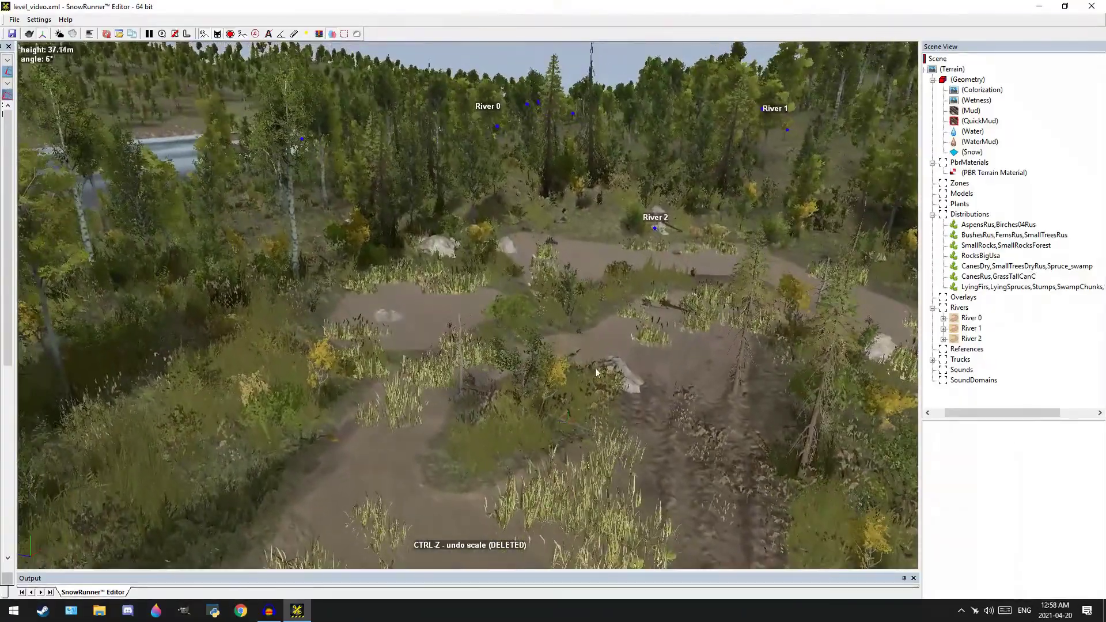
Examine the big rocks, reeds and spruces around the far part of the swamp near River 2
{"action": "scroll", "coordinate": [653, 196], "scroll_direction": "up", "scroll_amount": 5}
{"action": "middle_click_drag", "start_coordinate": [555, 277], "coordinate": [598, 306]}
{"action": "scroll", "coordinate": [598, 306], "scroll_direction": "down", "scroll_amount": 4}
{"action": "middle_click_drag", "start_coordinate": [426, 274], "coordinate": [545, 282]}
{"action": "scroll", "coordinate": [599, 261], "scroll_direction": "up", "scroll_amount": 4}
{"action": "right_click_drag", "start_coordinate": [545, 282], "coordinate": [527, 179]}
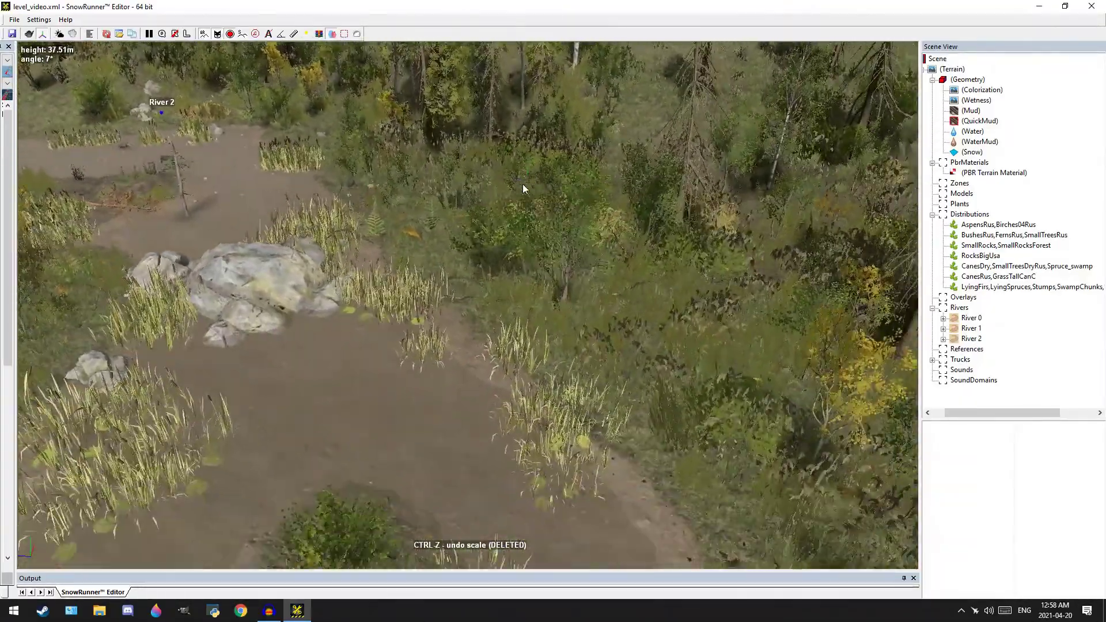
{"action": "right_click_drag", "start_coordinate": [86, 297], "coordinate": [423, 302]}
{"action": "scroll", "coordinate": [451, 357], "scroll_direction": "down", "scroll_amount": 4}
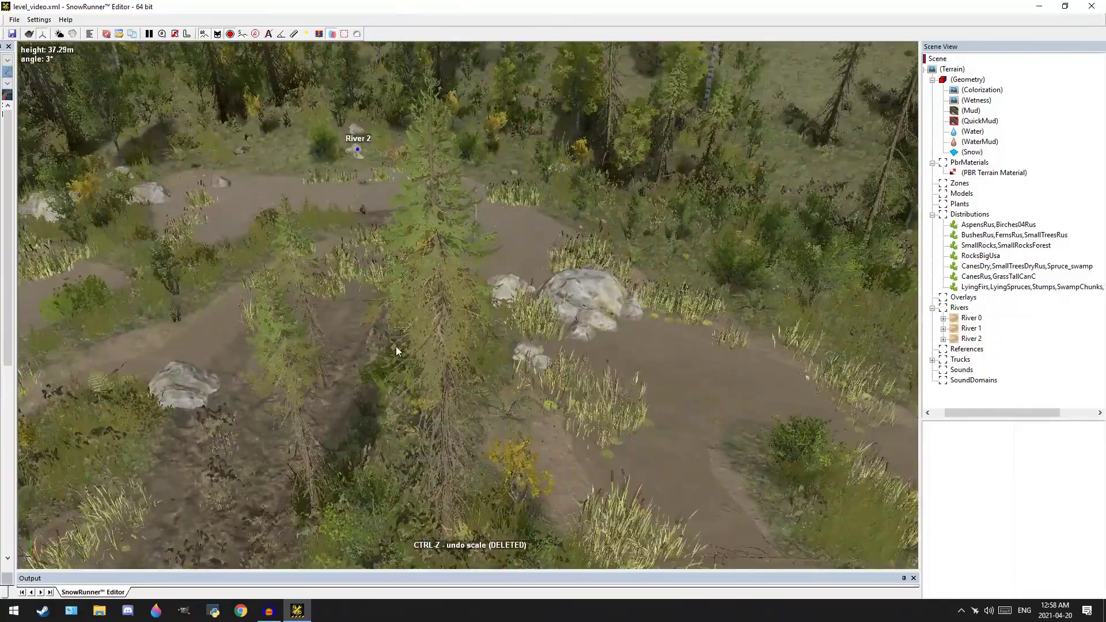
{"action": "right_click_drag", "start_coordinate": [115, 415], "coordinate": [289, 286]}
{"action": "scroll", "coordinate": [289, 285], "scroll_direction": "up", "scroll_amount": 3}
{"action": "scroll", "coordinate": [714, 418], "scroll_direction": "down", "scroll_amount": 4}
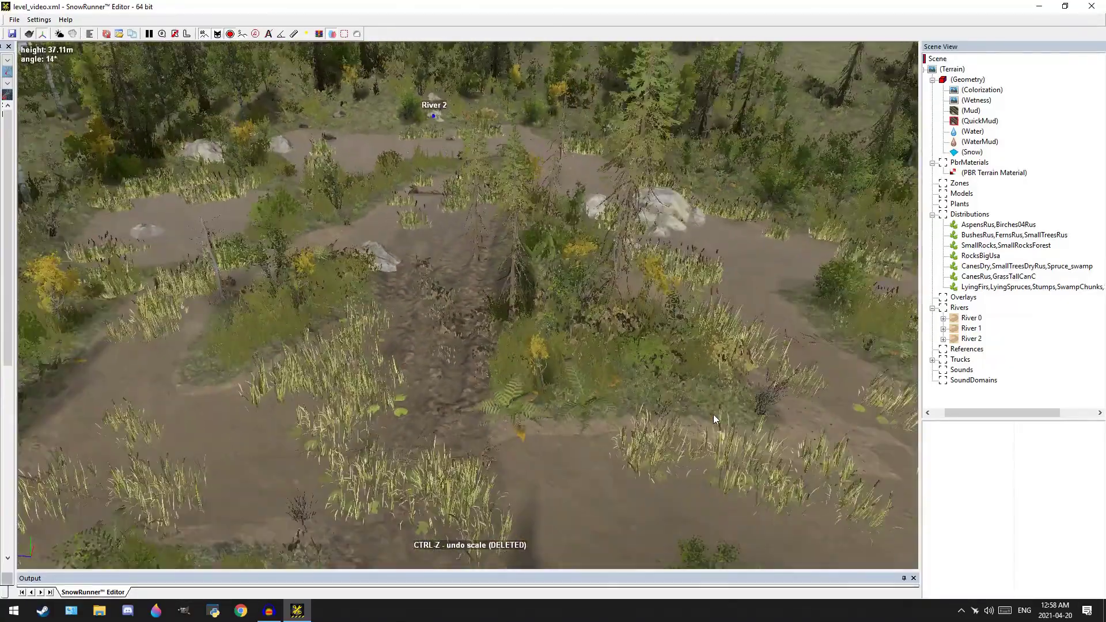
Examine the grassy islands, reed clumps and muddy ruts through the middle of the swamp up close
{"action": "right_click_drag", "start_coordinate": [714, 418], "coordinate": [561, 266]}
{"action": "scroll", "coordinate": [561, 334], "scroll_direction": "down", "scroll_amount": 2}
{"action": "right_click_drag", "start_coordinate": [561, 380], "coordinate": [462, 368]}
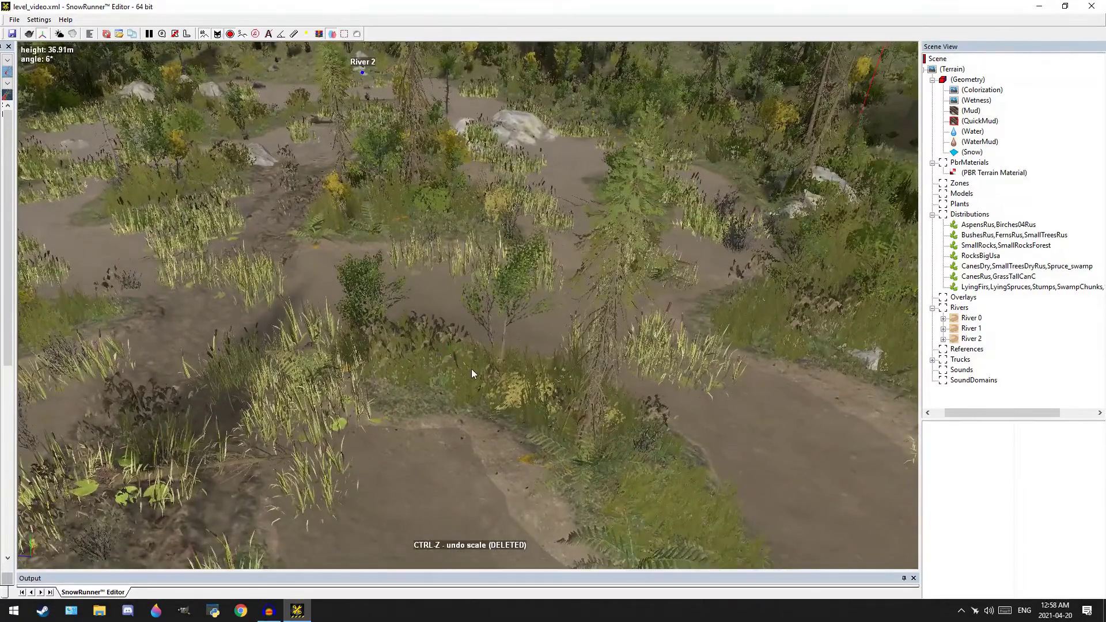
{"action": "right_click_drag", "start_coordinate": [794, 510], "coordinate": [799, 313]}
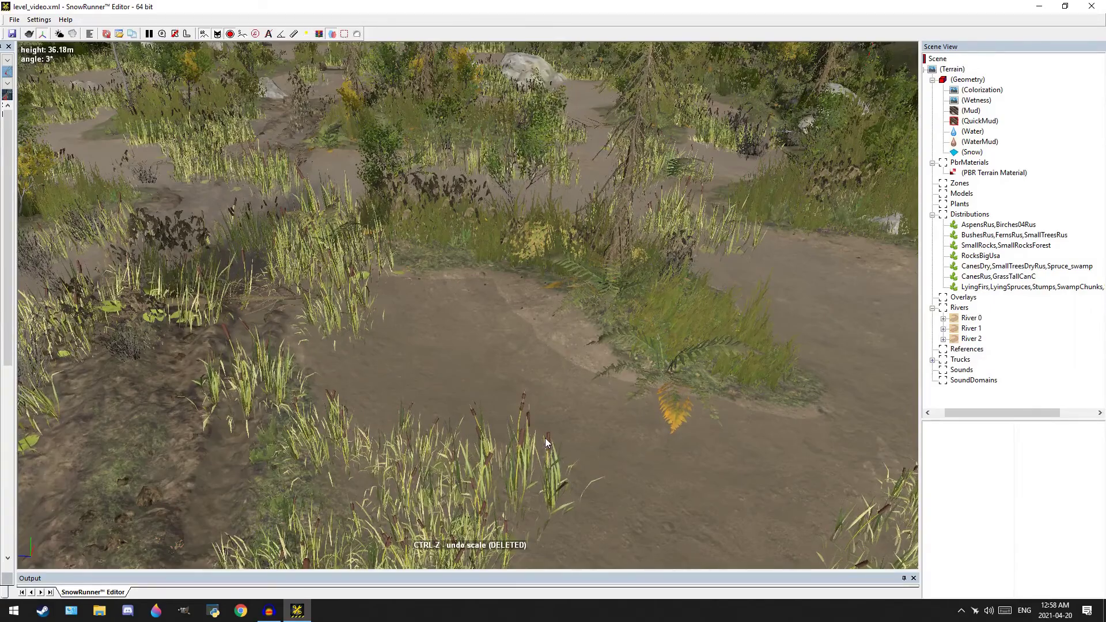
{"action": "scroll", "coordinate": [453, 345], "scroll_direction": "down", "scroll_amount": 3}
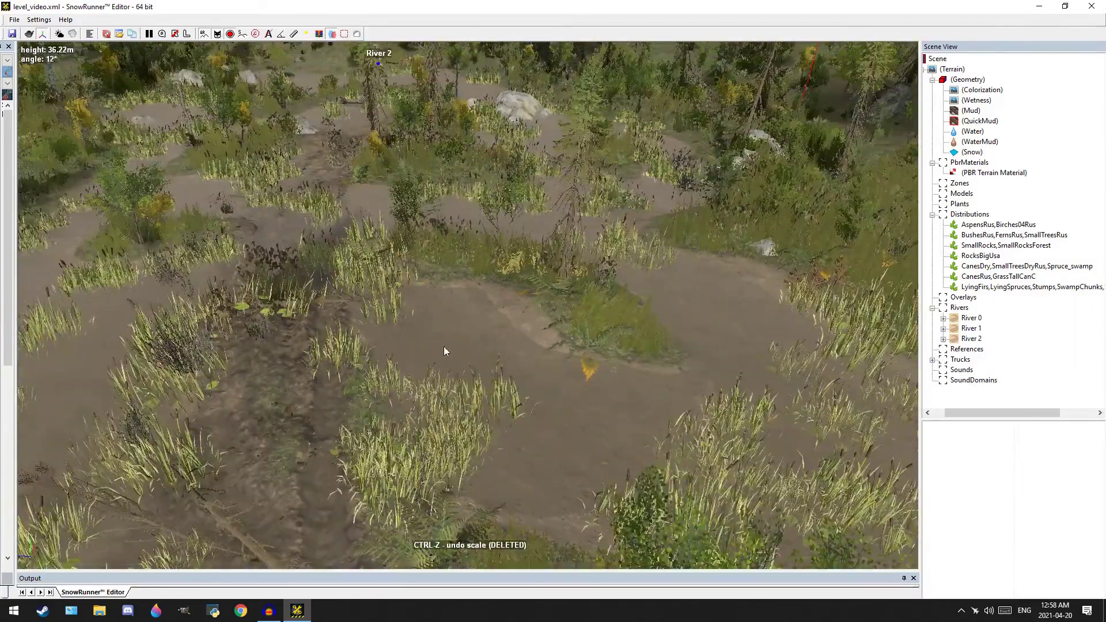
{"action": "middle_click_drag", "start_coordinate": [305, 328], "coordinate": [604, 397]}
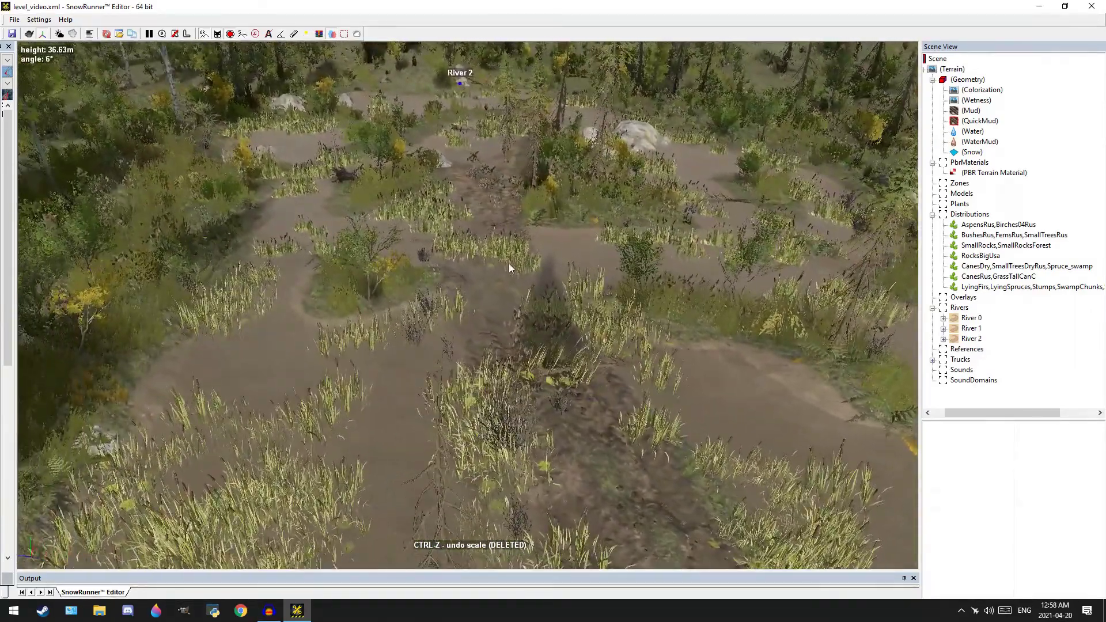
{"action": "scroll", "coordinate": [510, 268], "scroll_direction": "up", "scroll_amount": 3}
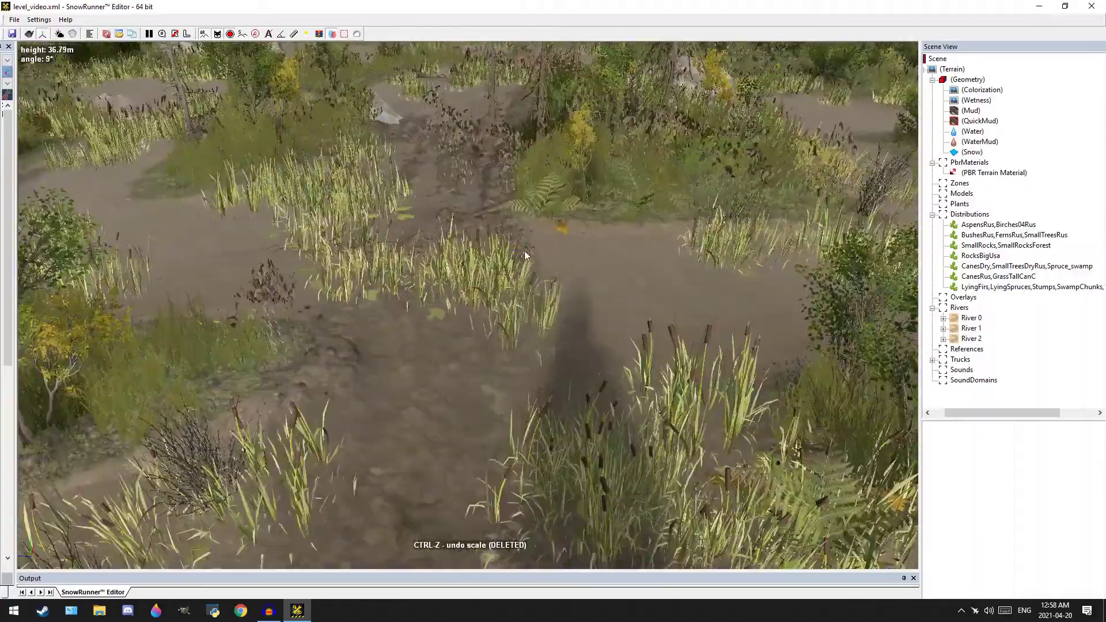
{"action": "middle_click_drag", "start_coordinate": [523, 261], "coordinate": [640, 437]}
{"action": "scroll", "coordinate": [556, 263], "scroll_direction": "up", "scroll_amount": 3}
{"action": "scroll", "coordinate": [556, 263], "scroll_direction": "down", "scroll_amount": 6}
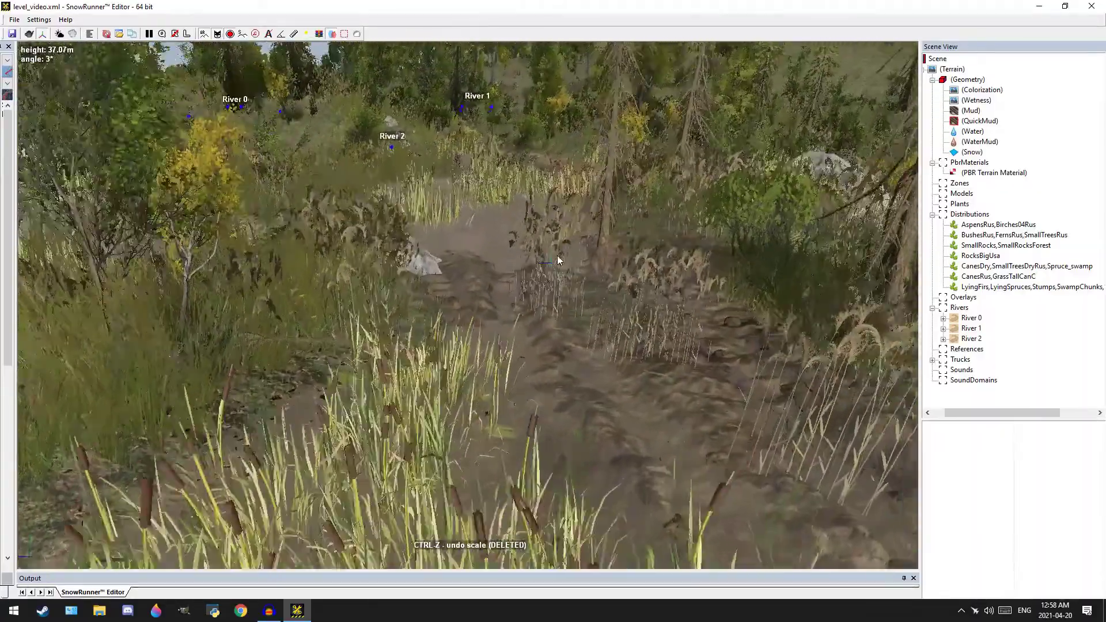
{"action": "scroll", "coordinate": [520, 246], "scroll_direction": "down", "scroll_amount": 3}
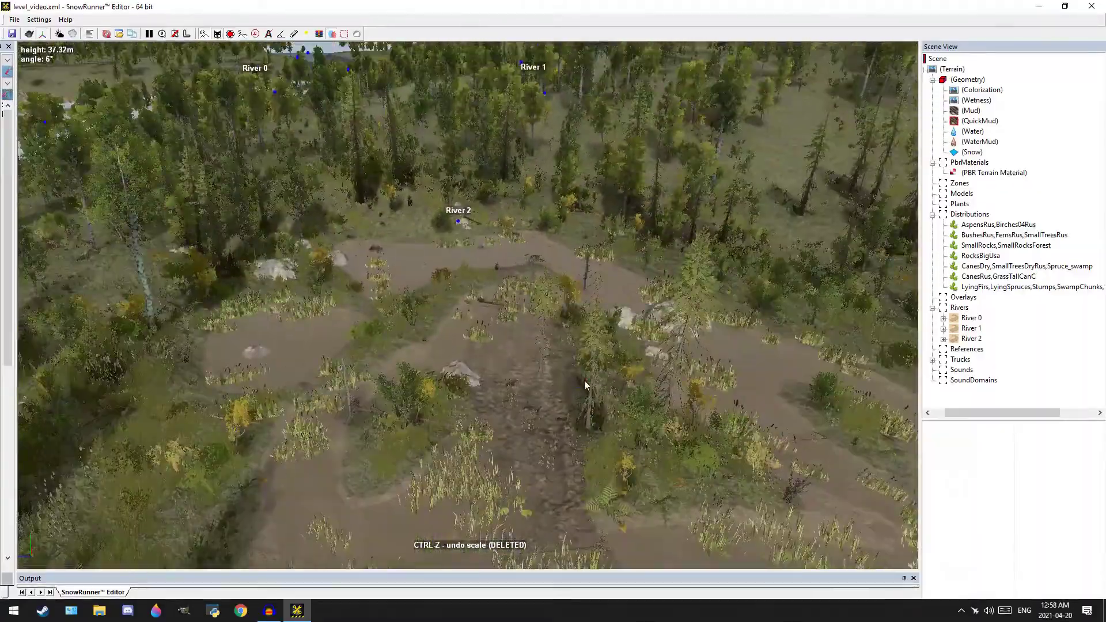
Review the whole finished swamp from the end with the fallen log and stump, both close and from above
{"action": "middle_click_drag", "start_coordinate": [584, 382], "coordinate": [510, 241]}
{"action": "scroll", "coordinate": [510, 241], "scroll_direction": "down", "scroll_amount": 2}
{"action": "middle_click_drag", "start_coordinate": [563, 341], "coordinate": [513, 234]}
{"action": "scroll", "coordinate": [501, 243], "scroll_direction": "down", "scroll_amount": 5}
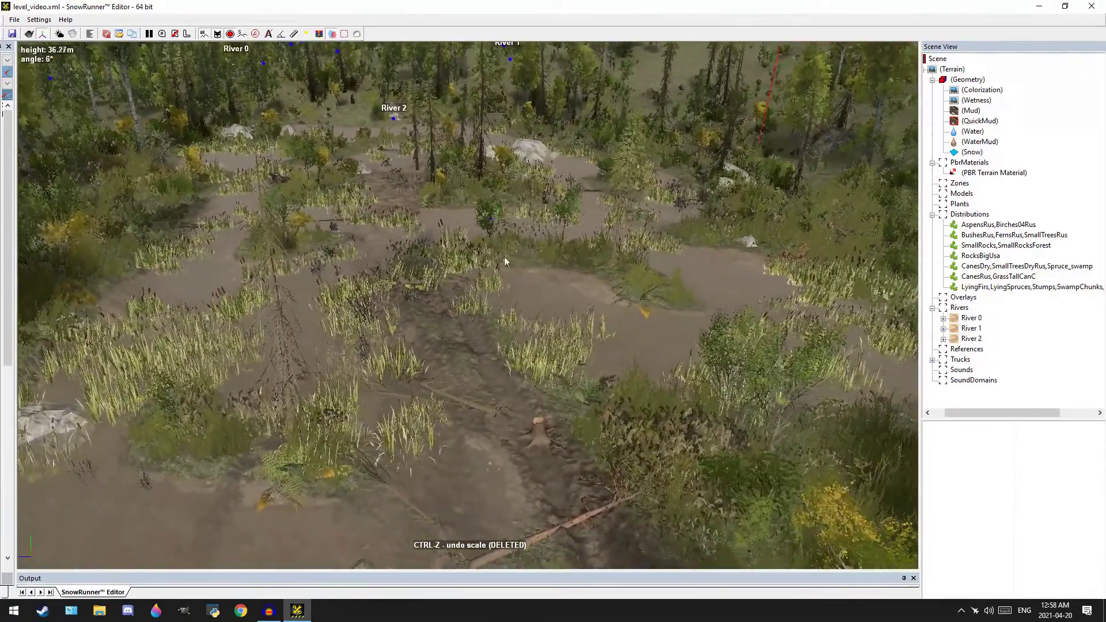
{"action": "middle_click_drag", "start_coordinate": [524, 375], "coordinate": [605, 401]}
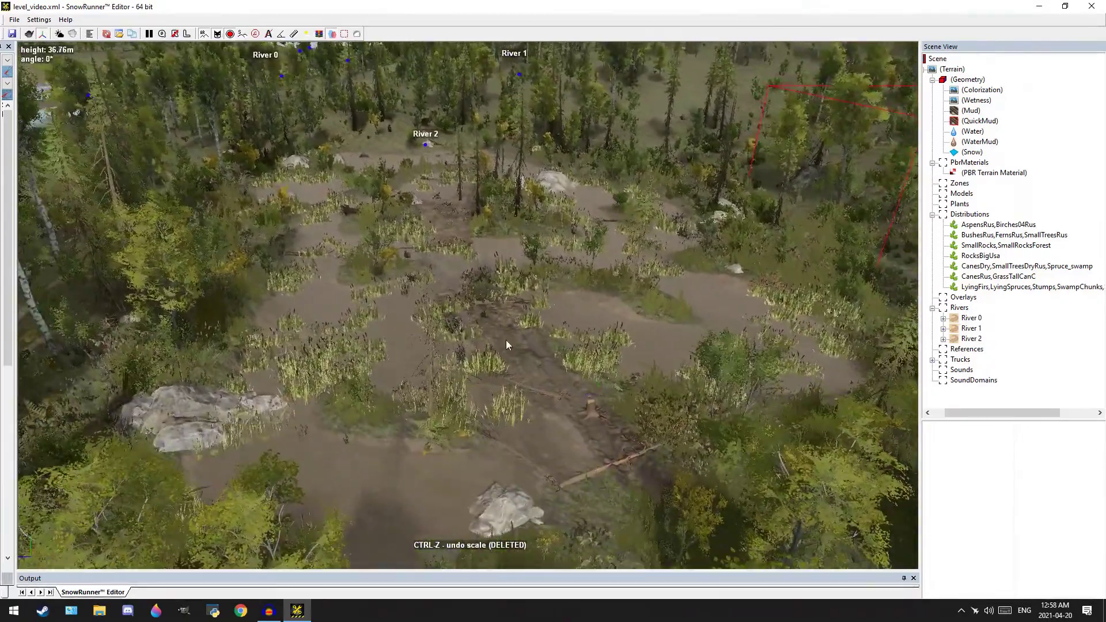
{"action": "scroll", "coordinate": [509, 343], "scroll_direction": "up", "scroll_amount": 4}
{"action": "middle_click_drag", "start_coordinate": [512, 347], "coordinate": [506, 345]}
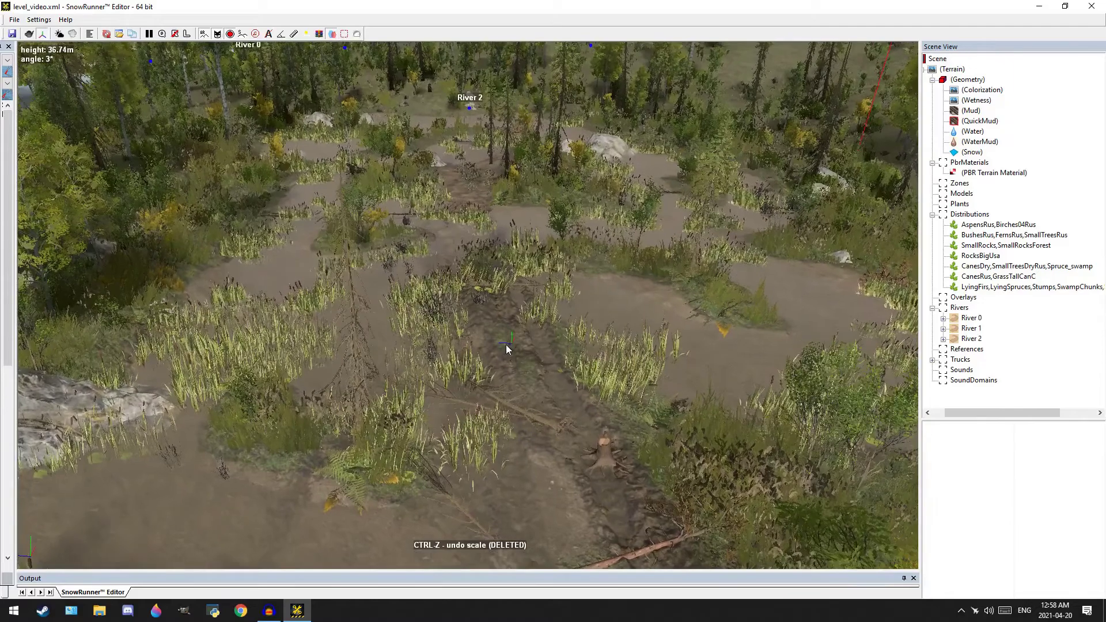
{"action": "scroll", "coordinate": [506, 344], "scroll_direction": "down", "scroll_amount": 3}
{"action": "scroll", "coordinate": [514, 360], "scroll_direction": "up", "scroll_amount": 1}
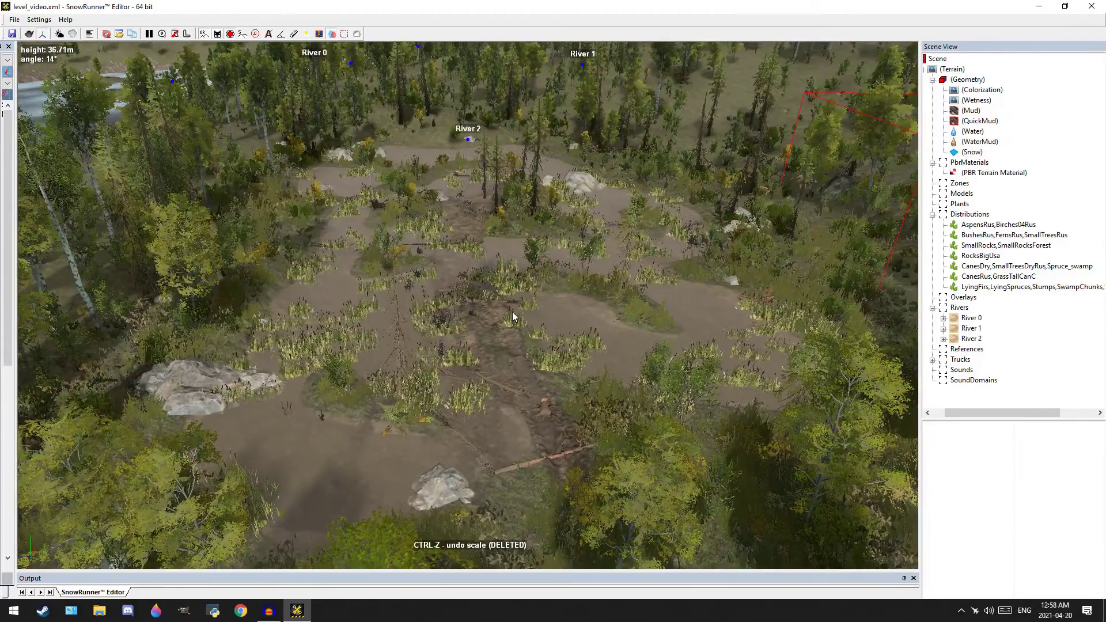
{"action": "scroll", "coordinate": [512, 316], "scroll_direction": "up", "scroll_amount": 2}
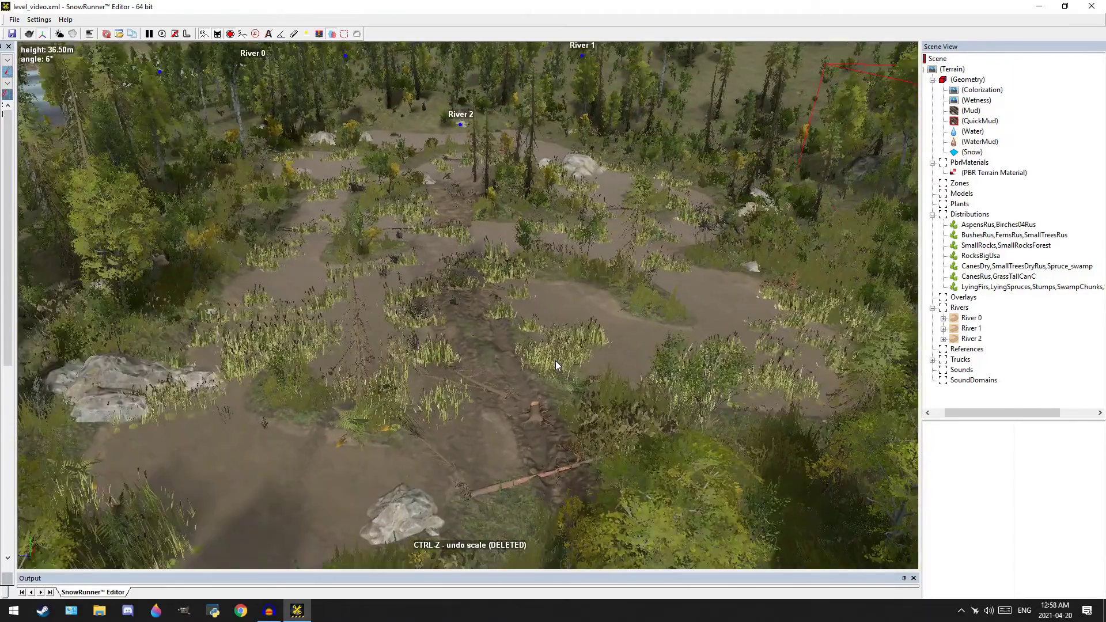